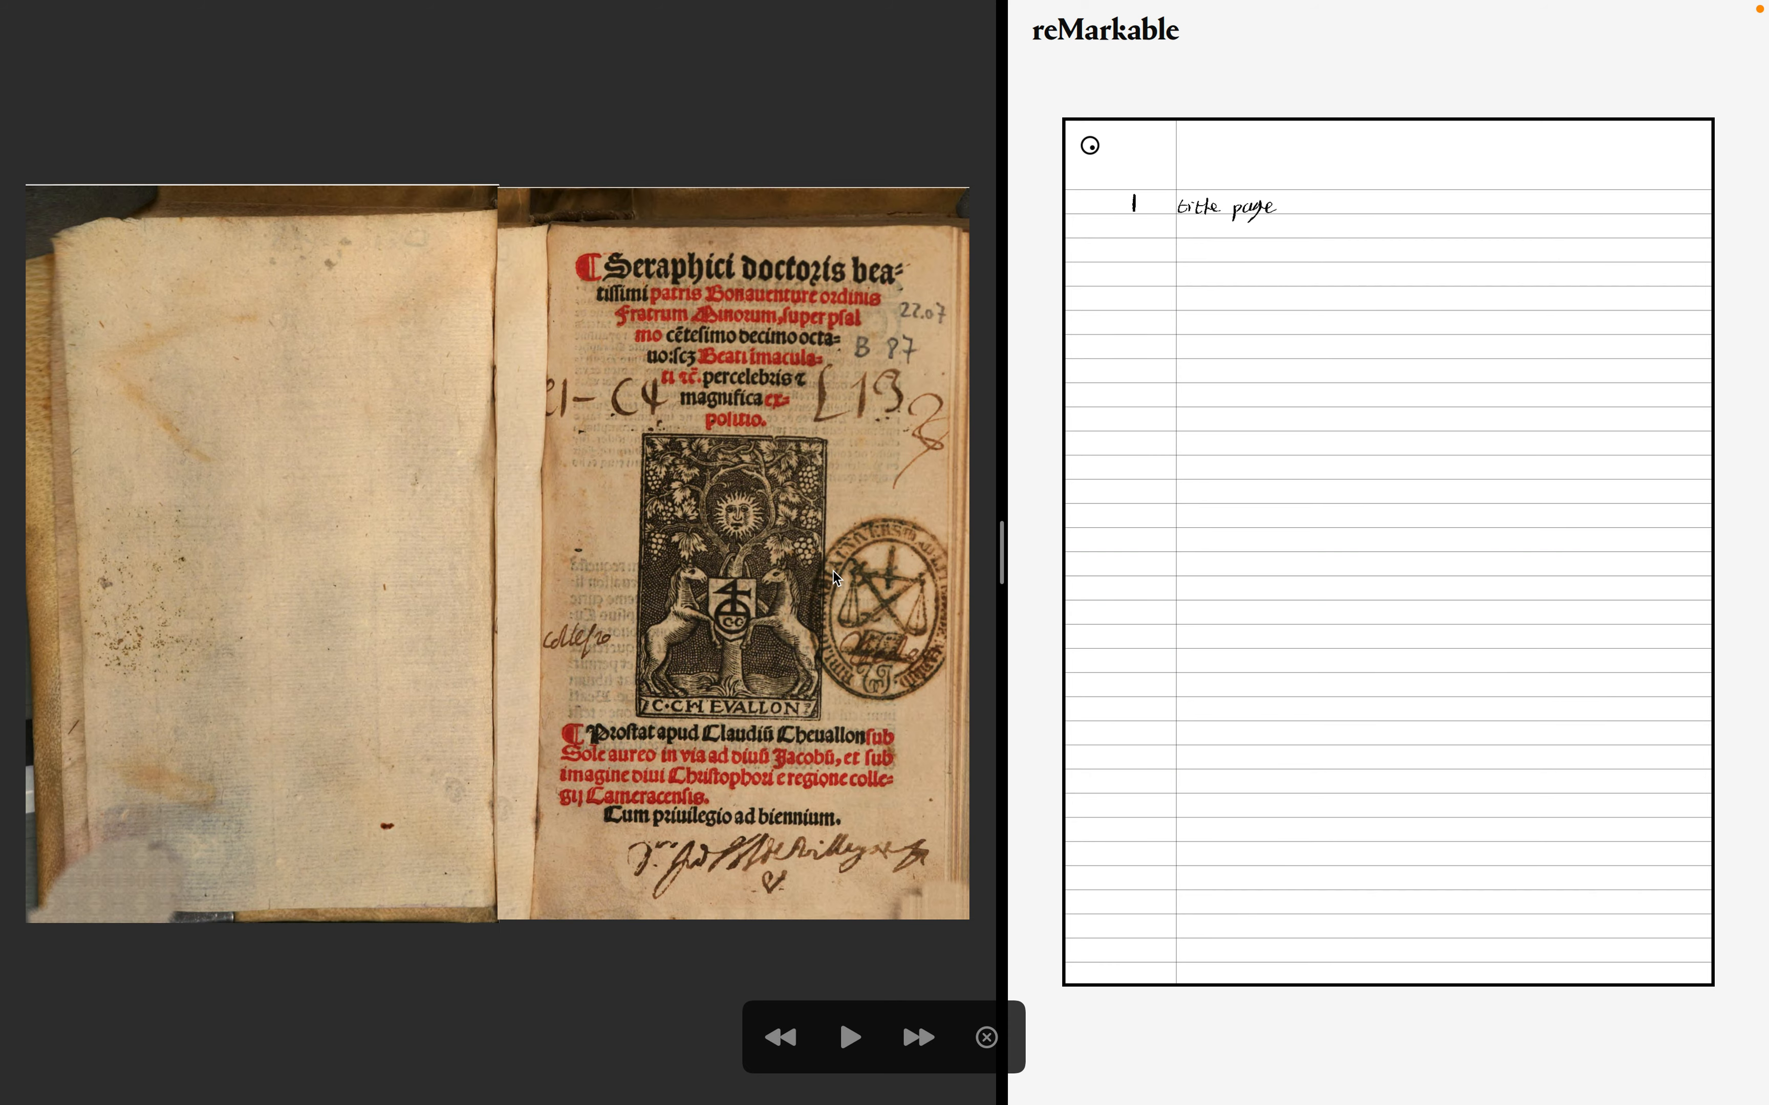
- Flip back and forth between the title page and the following spread to examine them
{"action": "key", "text": "Right"}
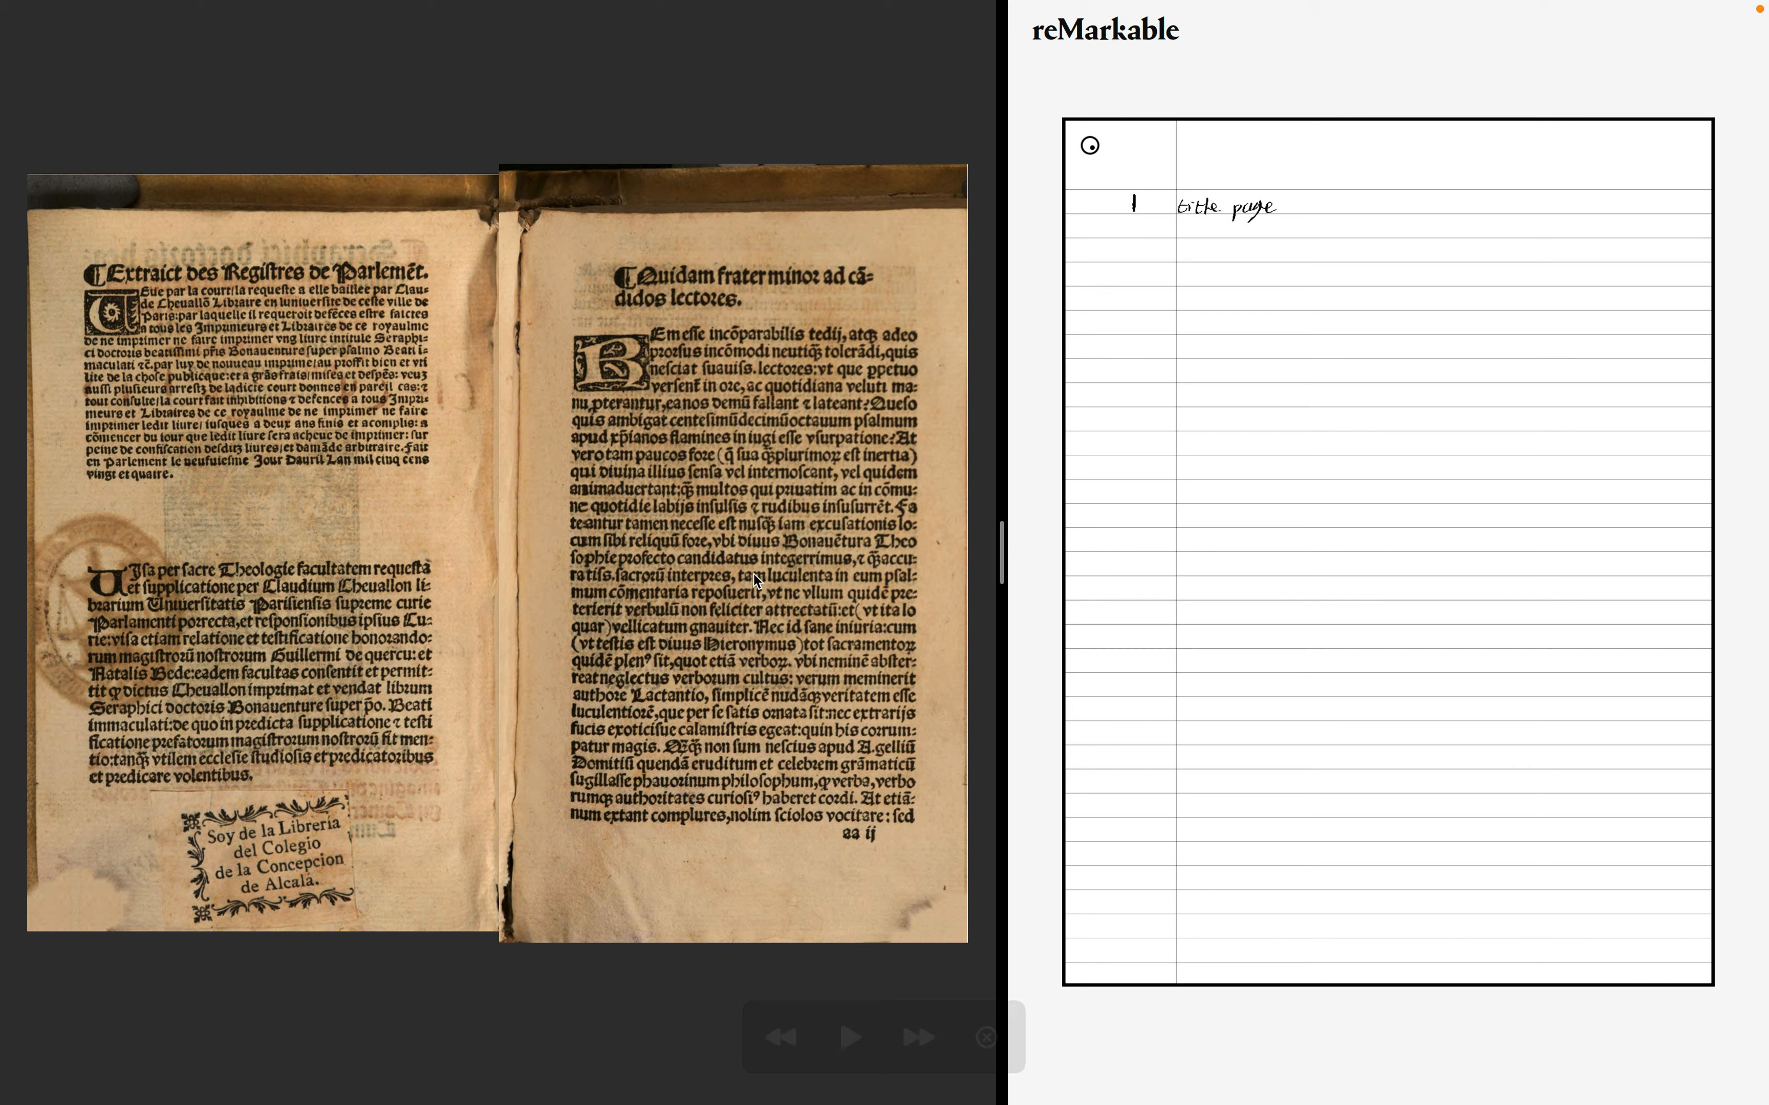
{"action": "left_click_drag", "start_coordinate": [108, 272], "coordinate": [434, 278]}
{"action": "left_click", "coordinate": [435, 343]}
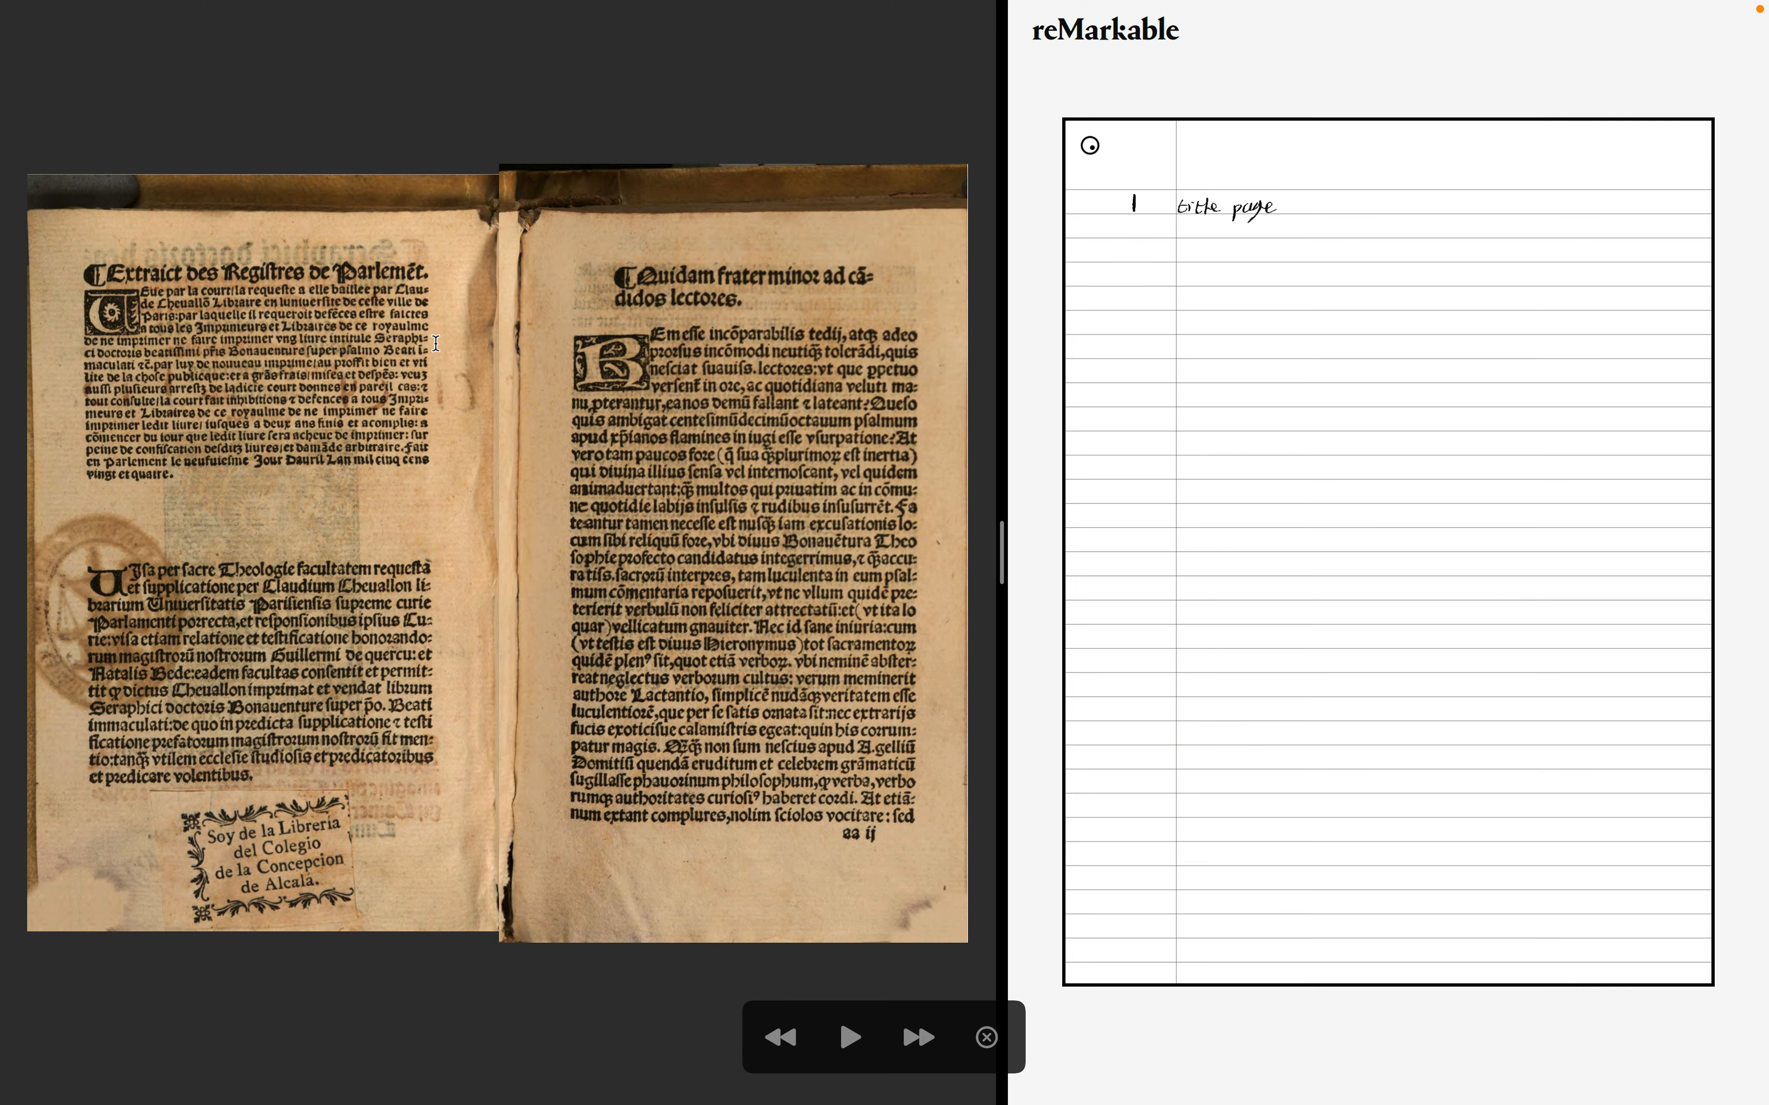
{"action": "key", "text": "Left"}
{"action": "key", "text": "Right"}
{"action": "key", "text": "Left"}
{"action": "key", "text": "Right"}
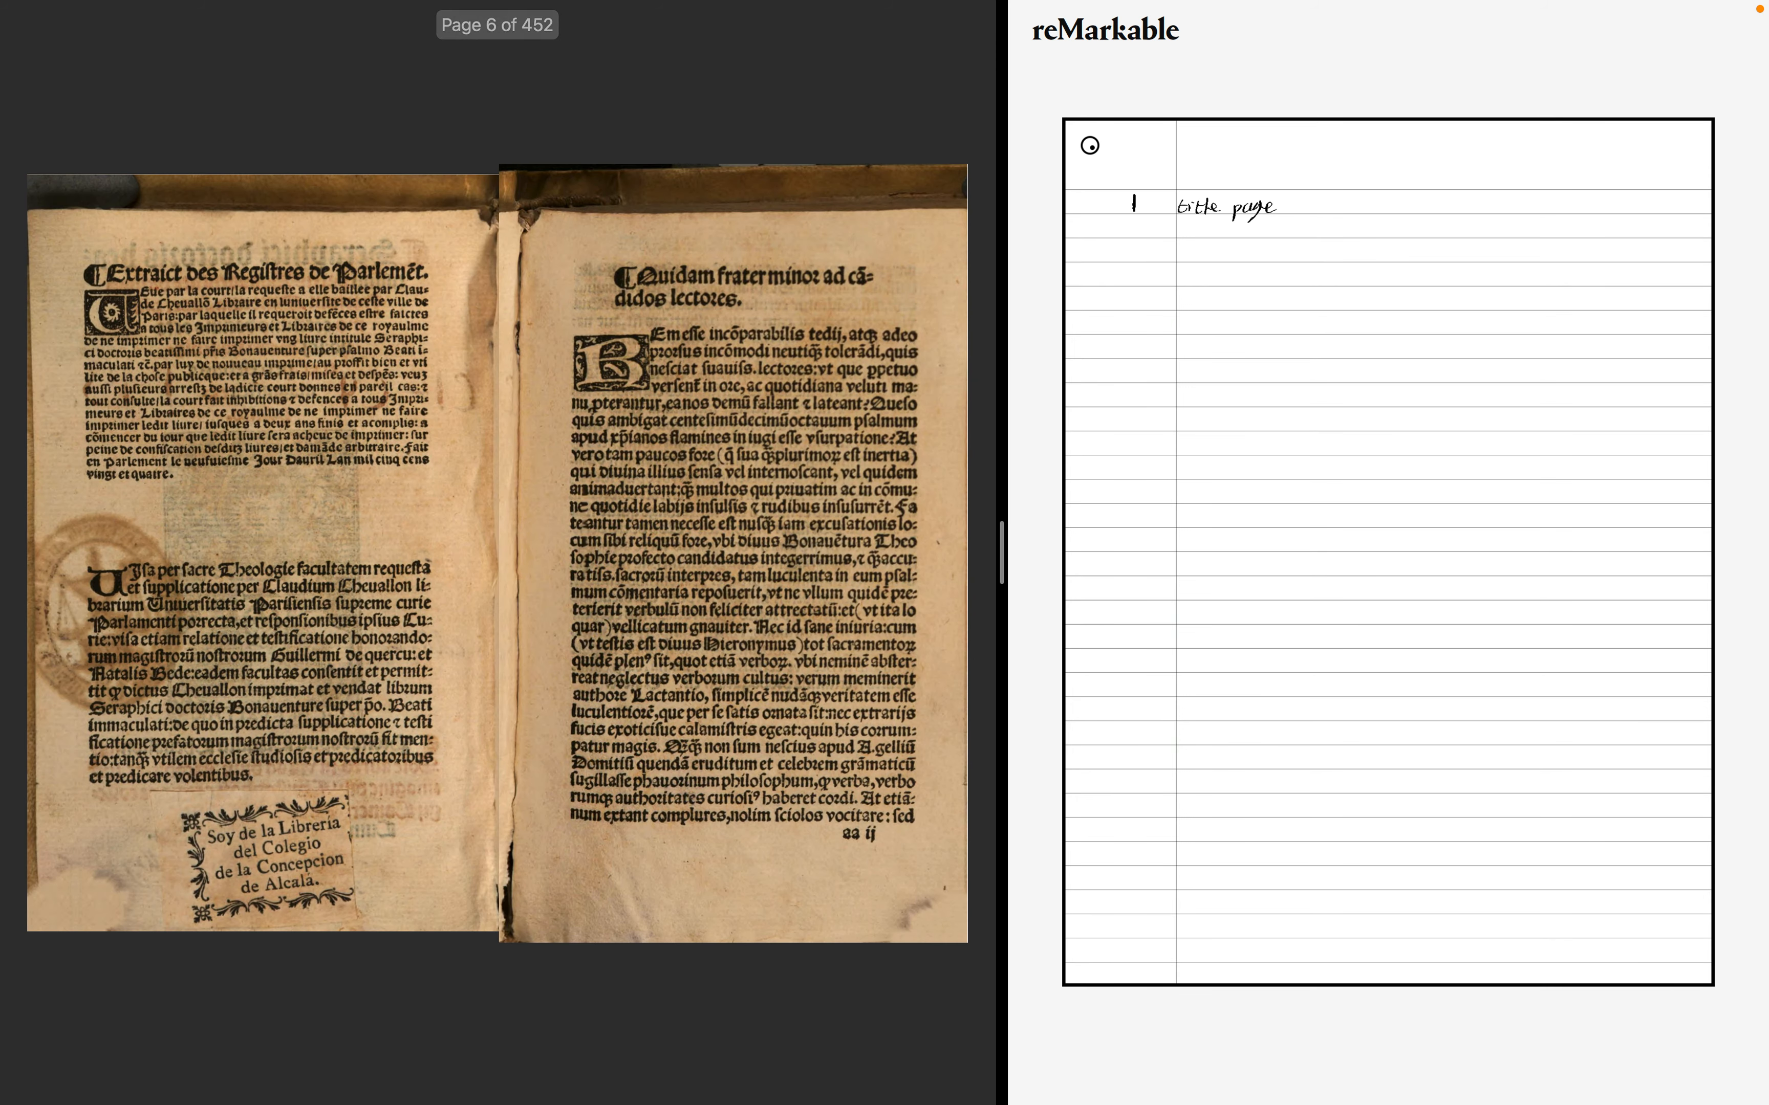
{"action": "key", "text": "Left"}
{"action": "key", "text": "Right"}
{"action": "key", "text": "Left"}
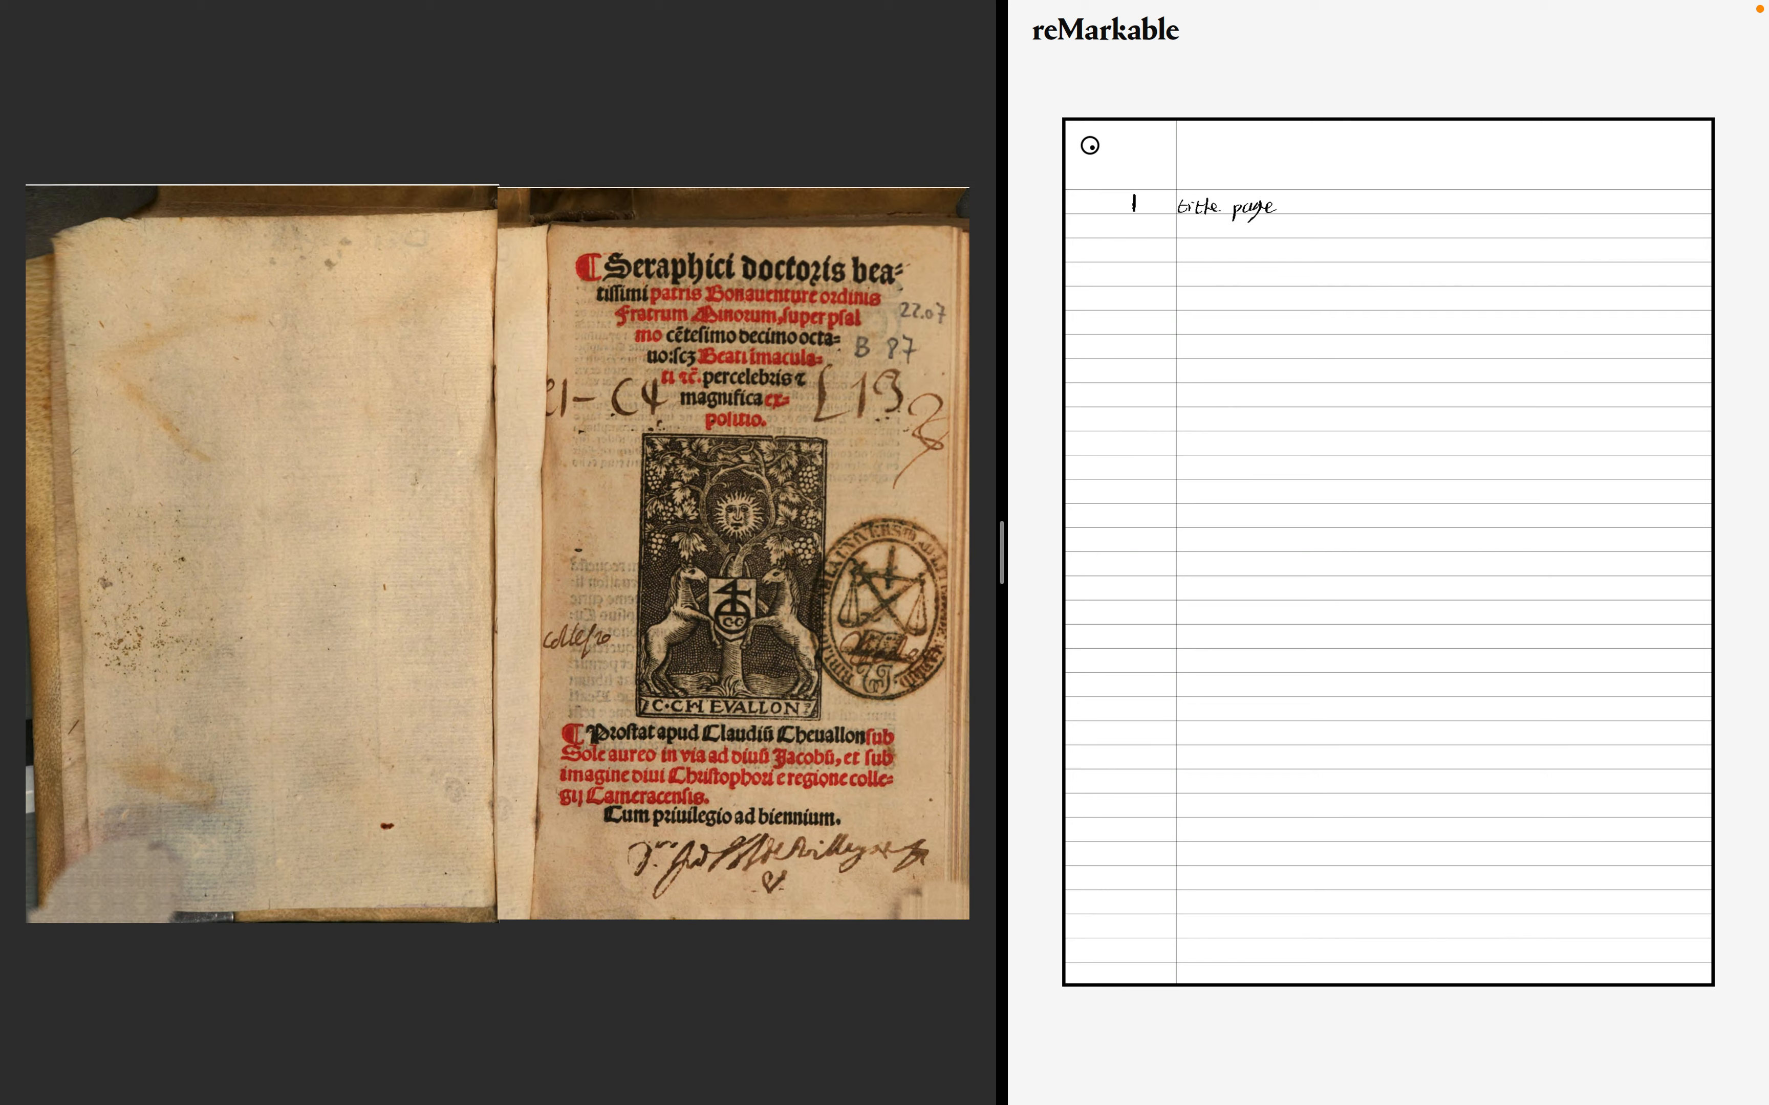
- Page back and forth between the title page, the privilege and prologue spread, and the first alphabetical table spread
{"action": "key", "text": "Right"}
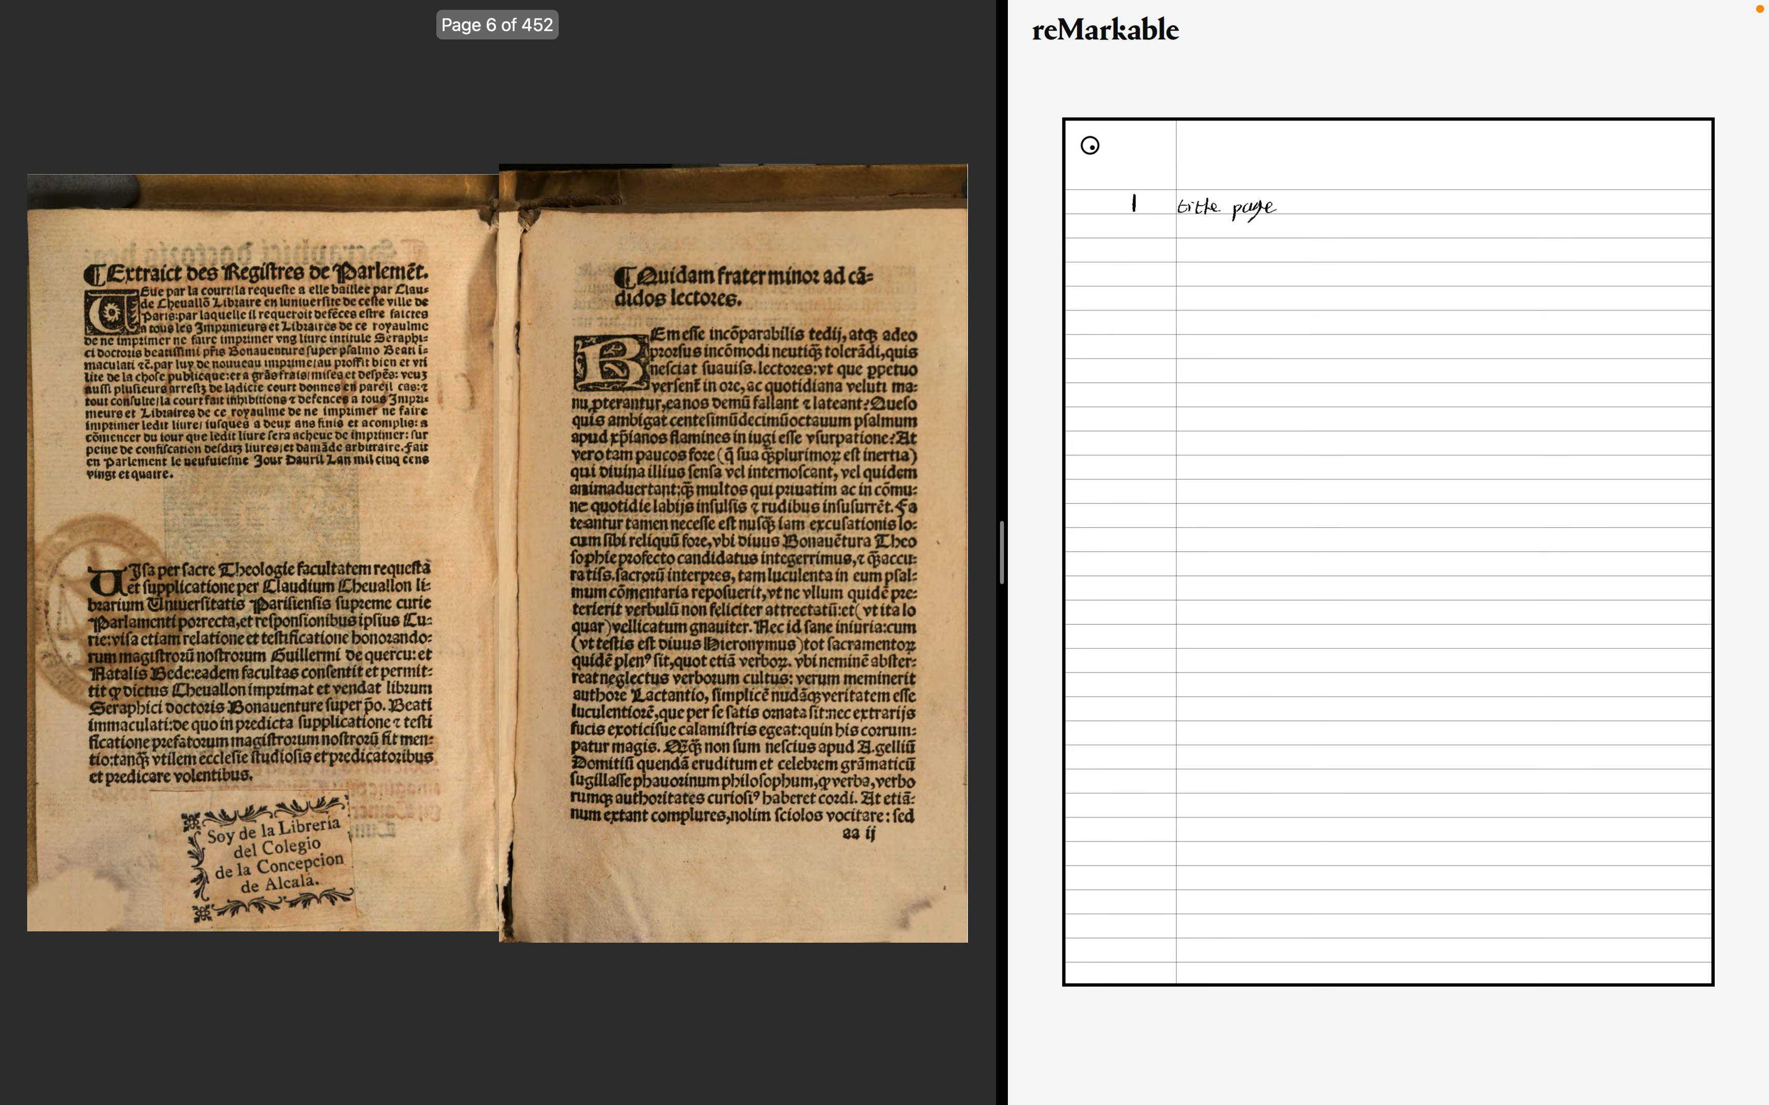
{"action": "key", "text": "Right"}
{"action": "key", "text": "Left"}
{"action": "key", "text": "Left"}
{"action": "key", "text": "Left"}
{"action": "key", "text": "Right"}
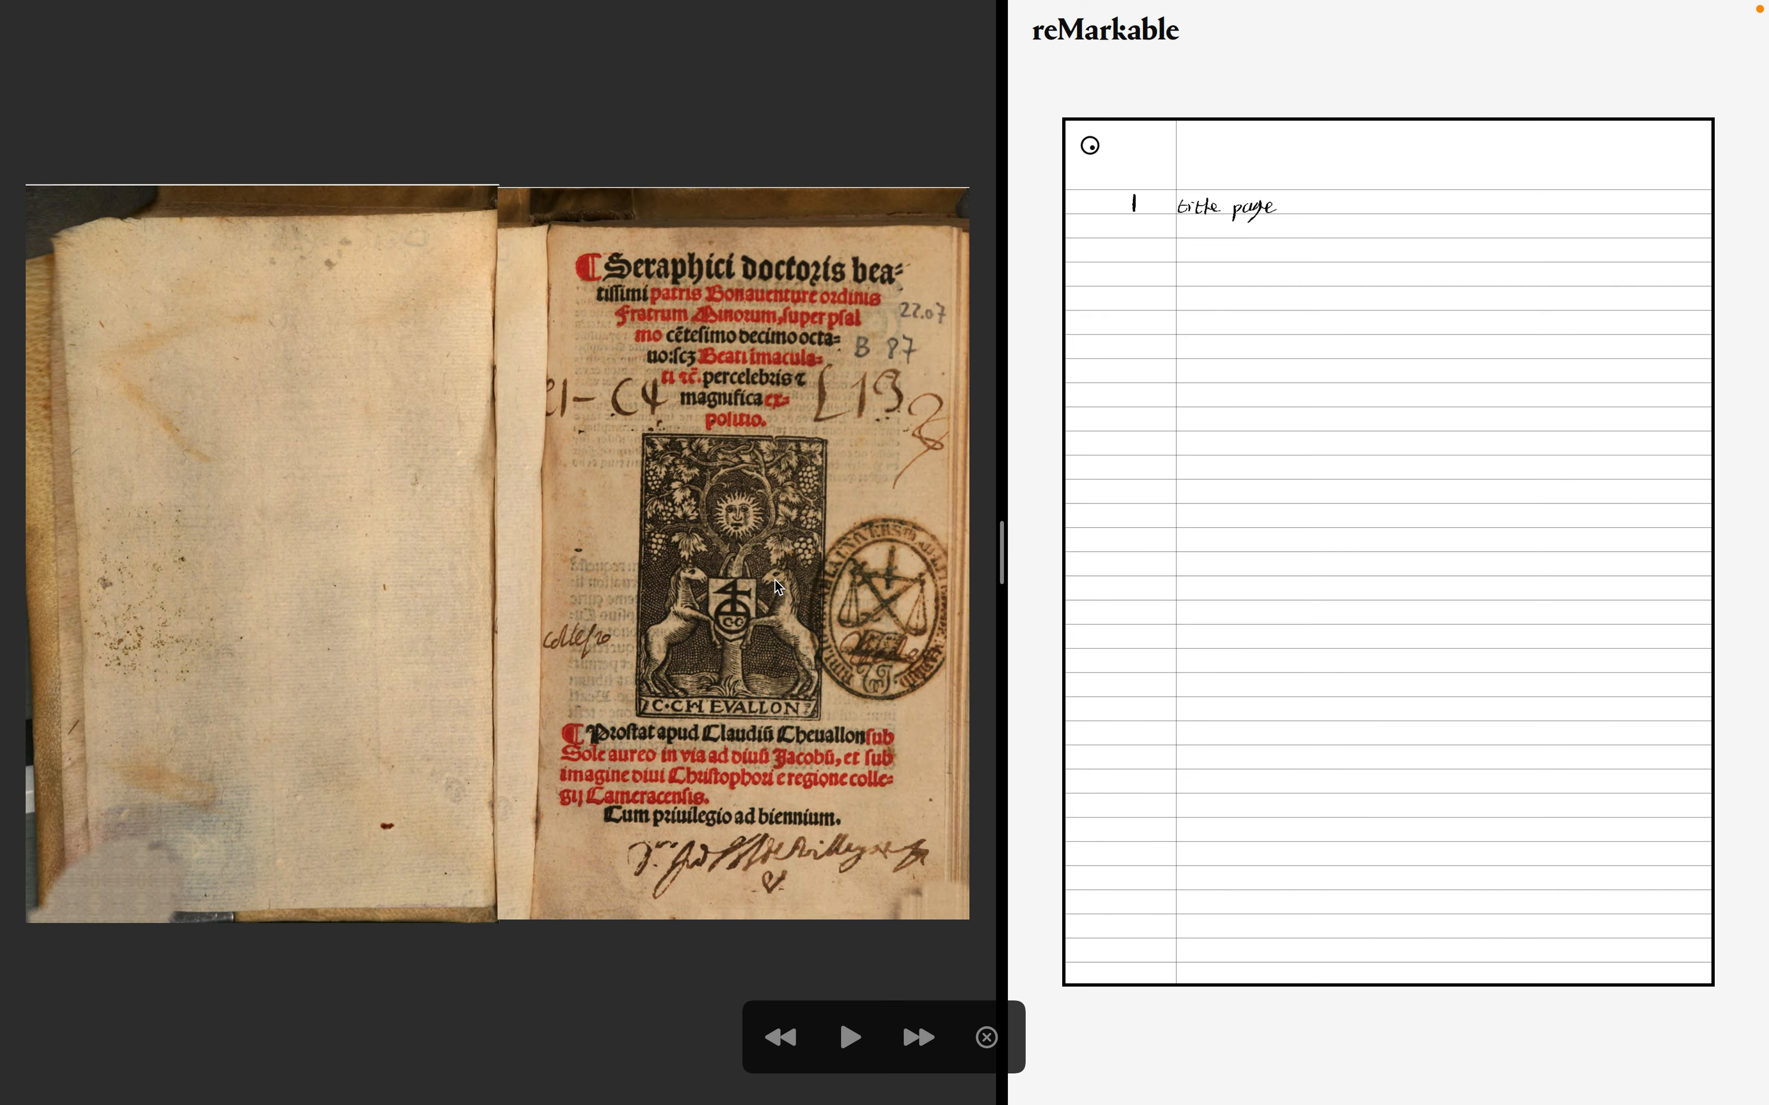
{"action": "key", "text": "Right"}
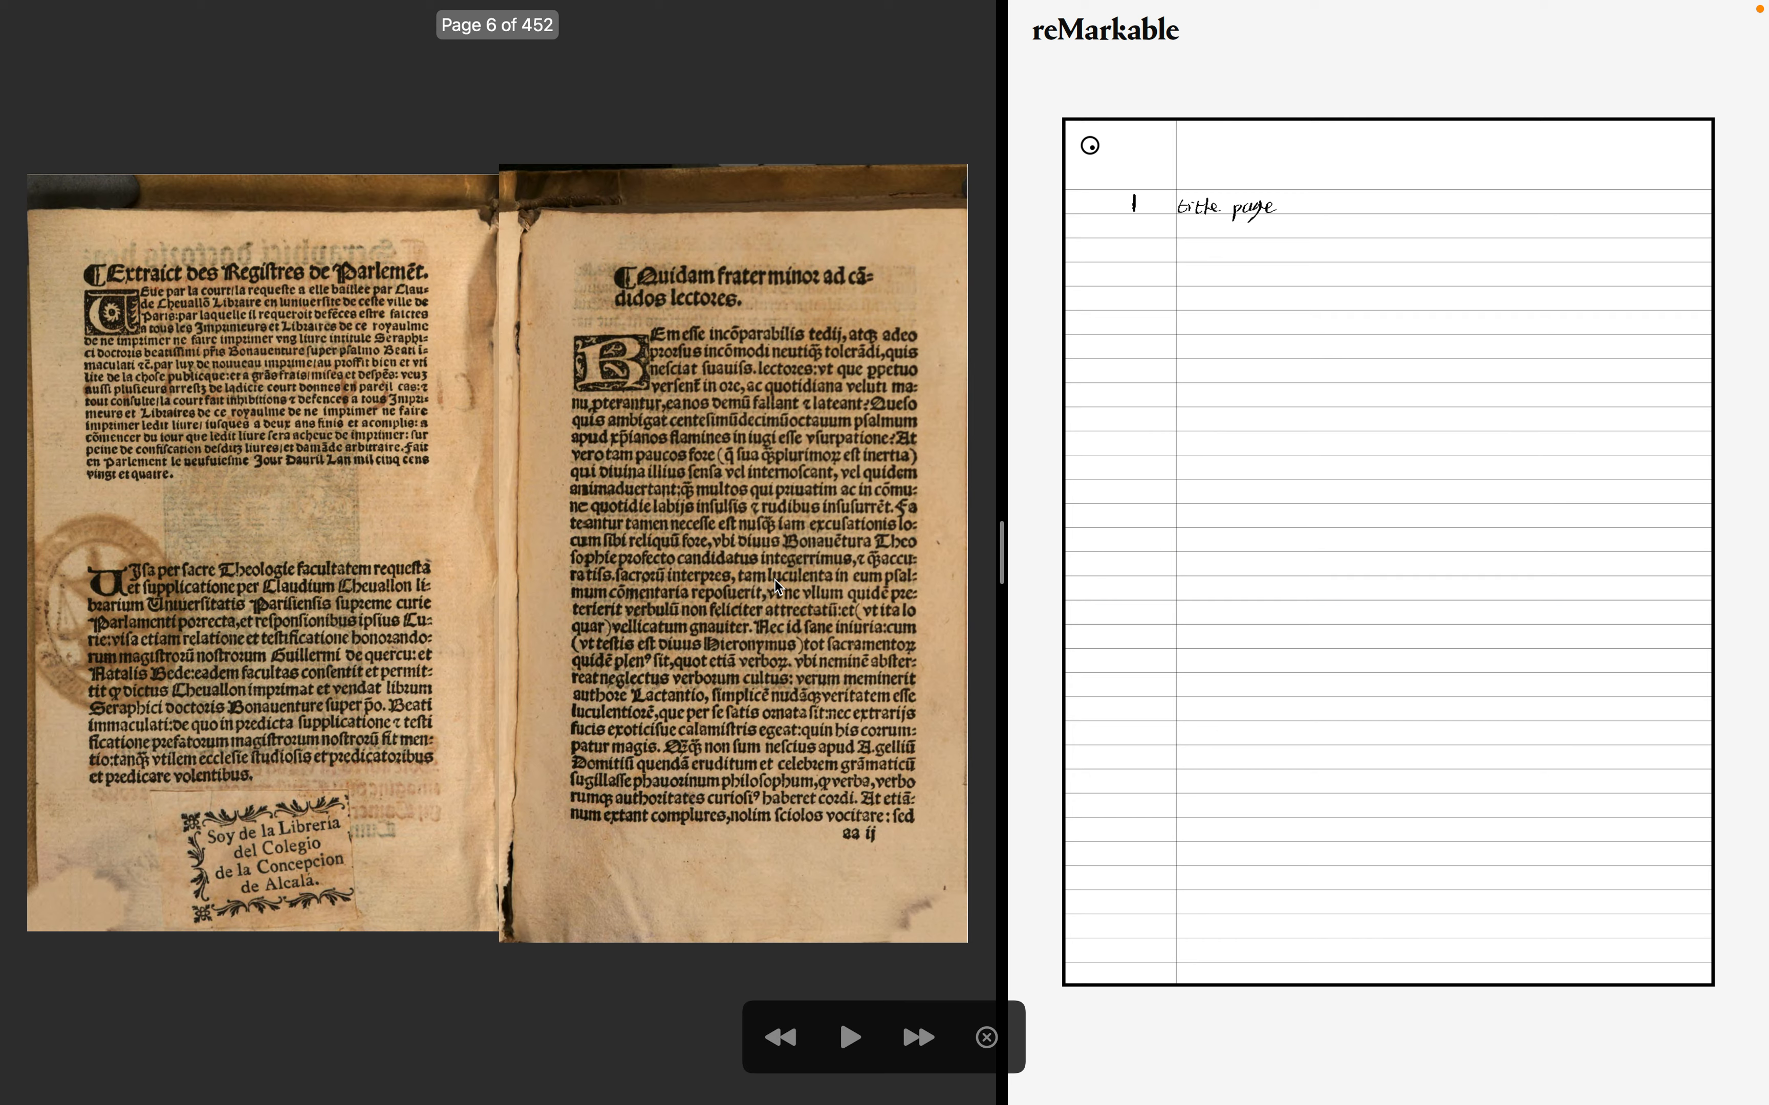
{"action": "key", "text": "Left"}
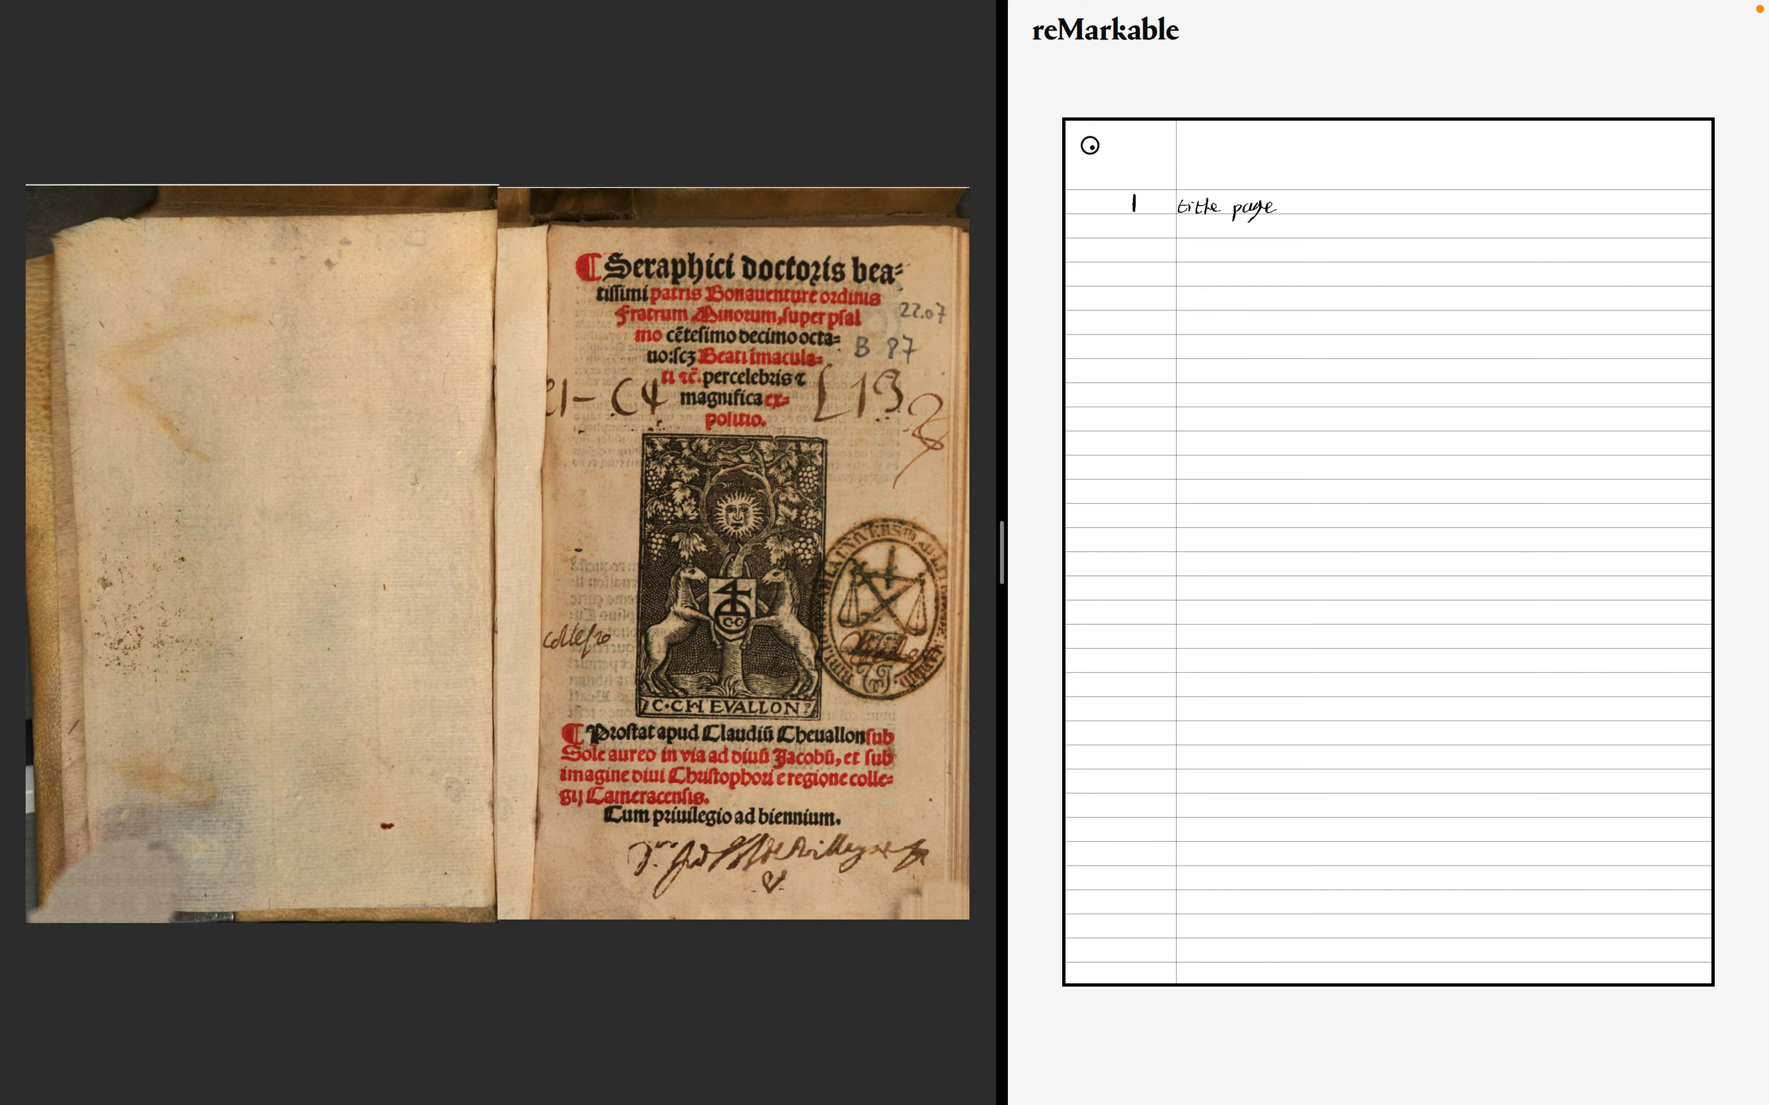
{"action": "key", "text": "Right"}
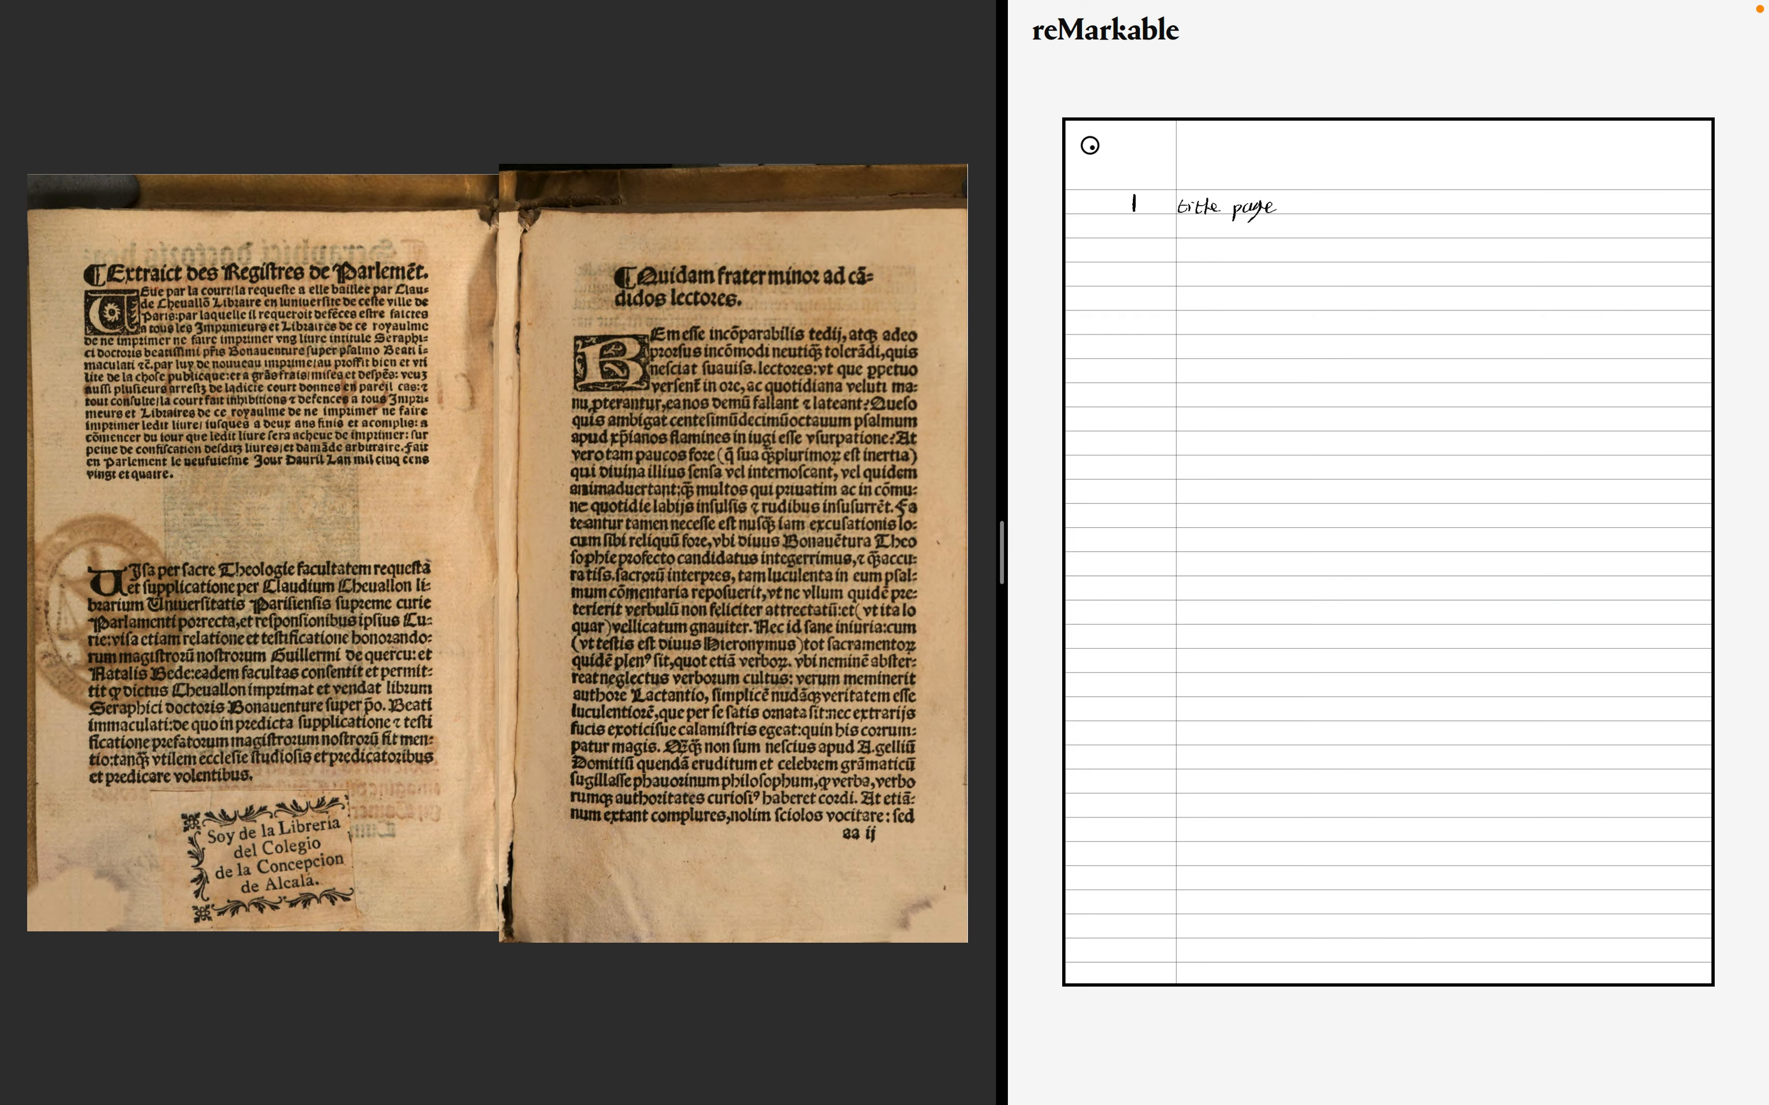
{"action": "key", "text": "Right"}
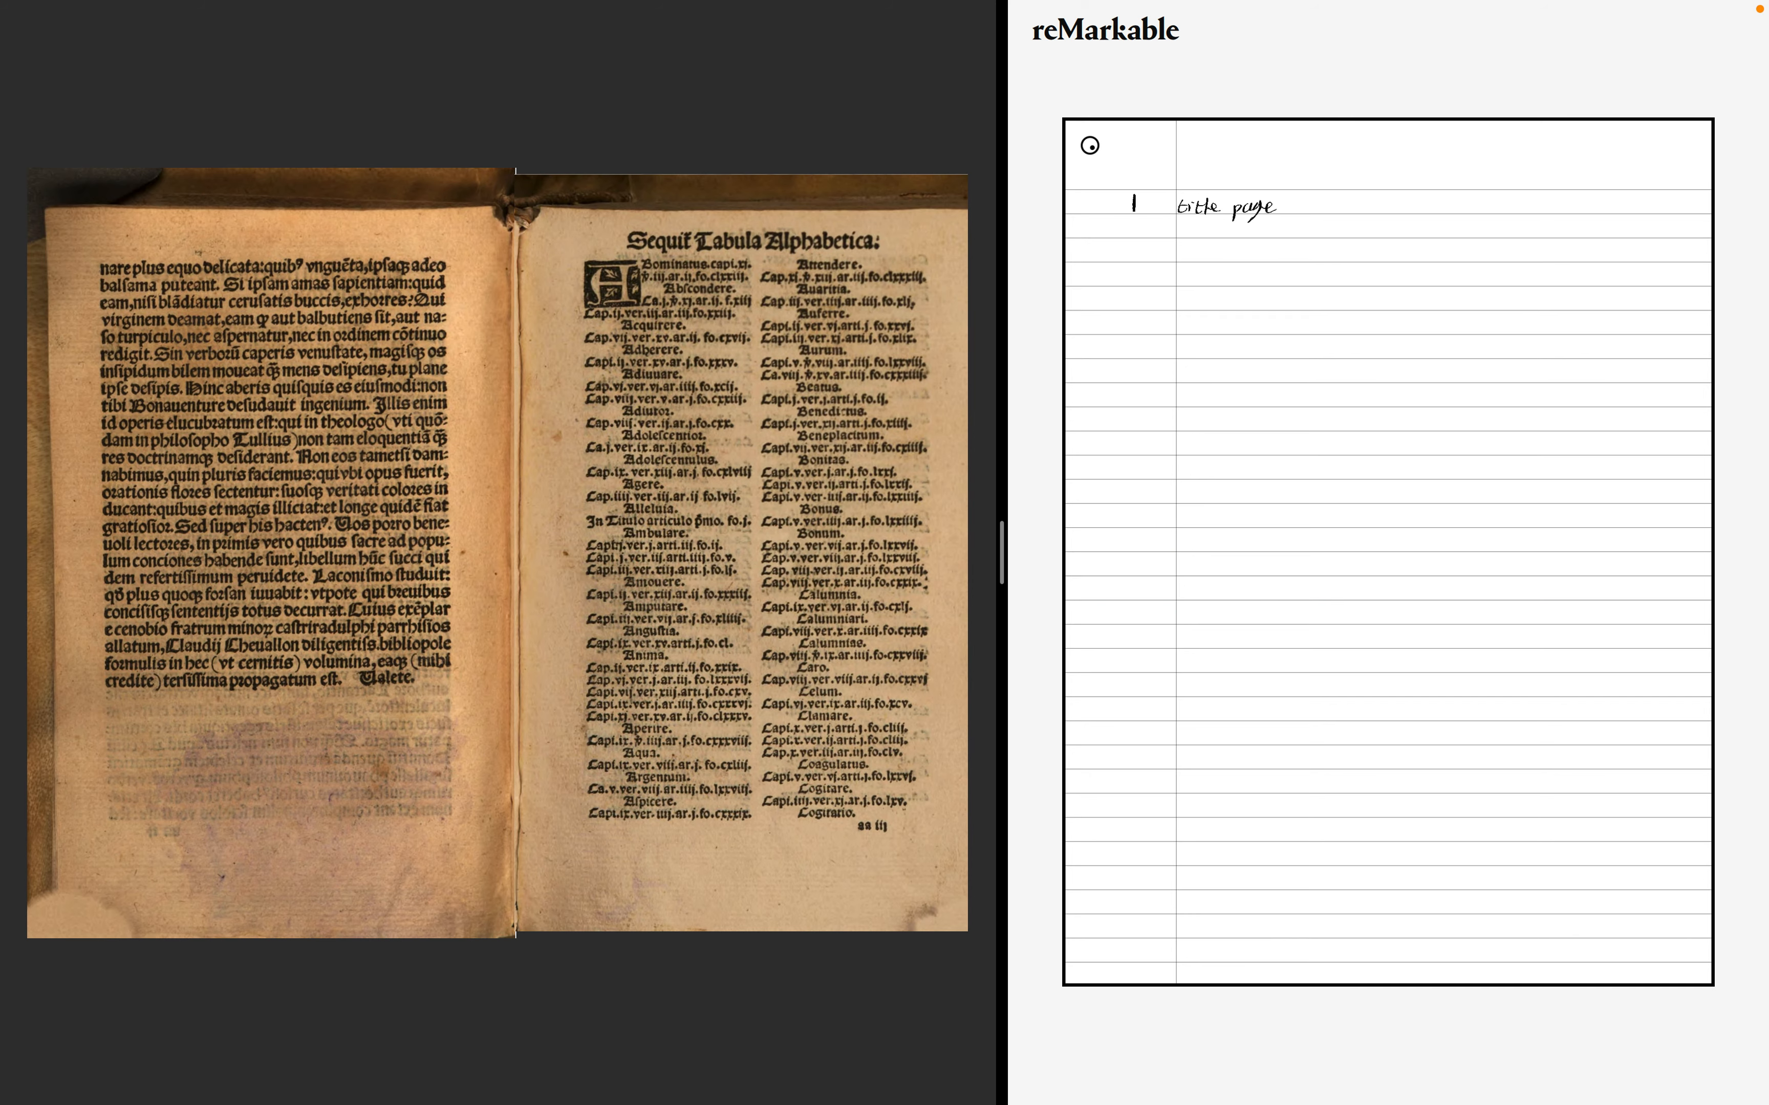
{"action": "key", "text": "Left"}
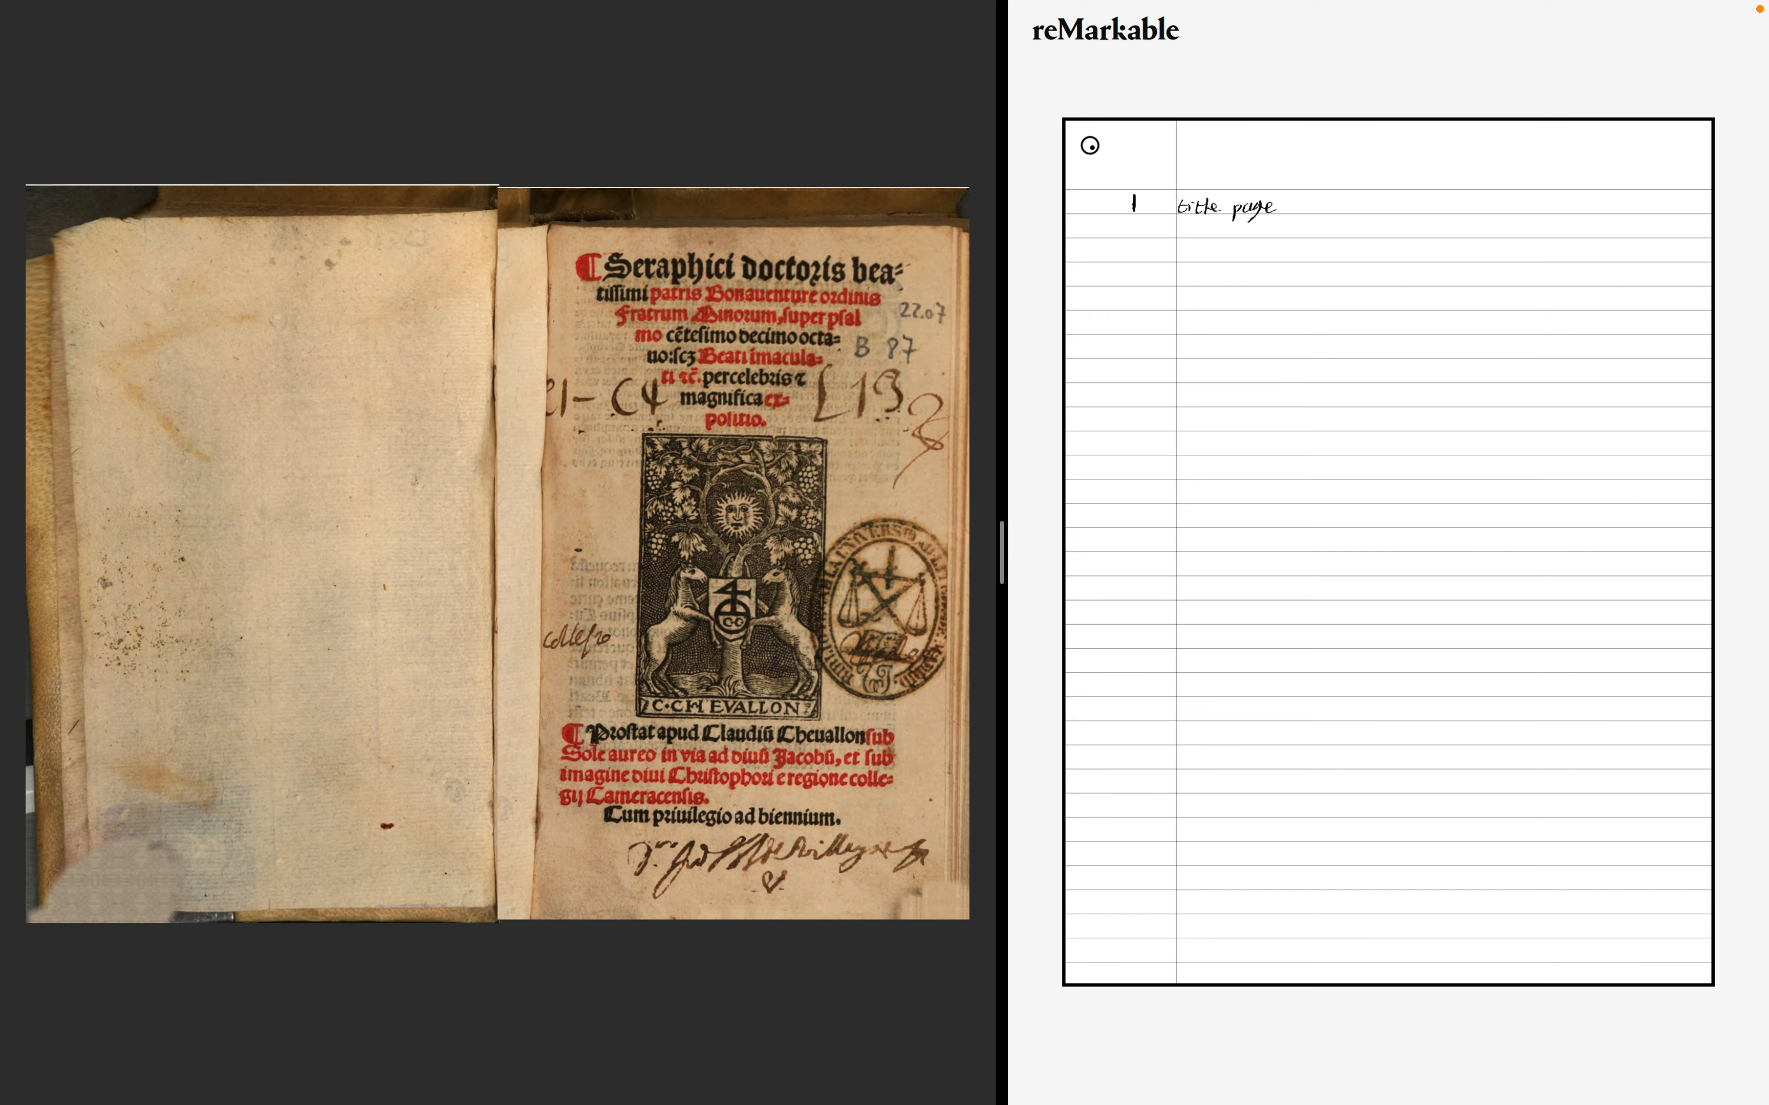
{"action": "key", "text": "Right"}
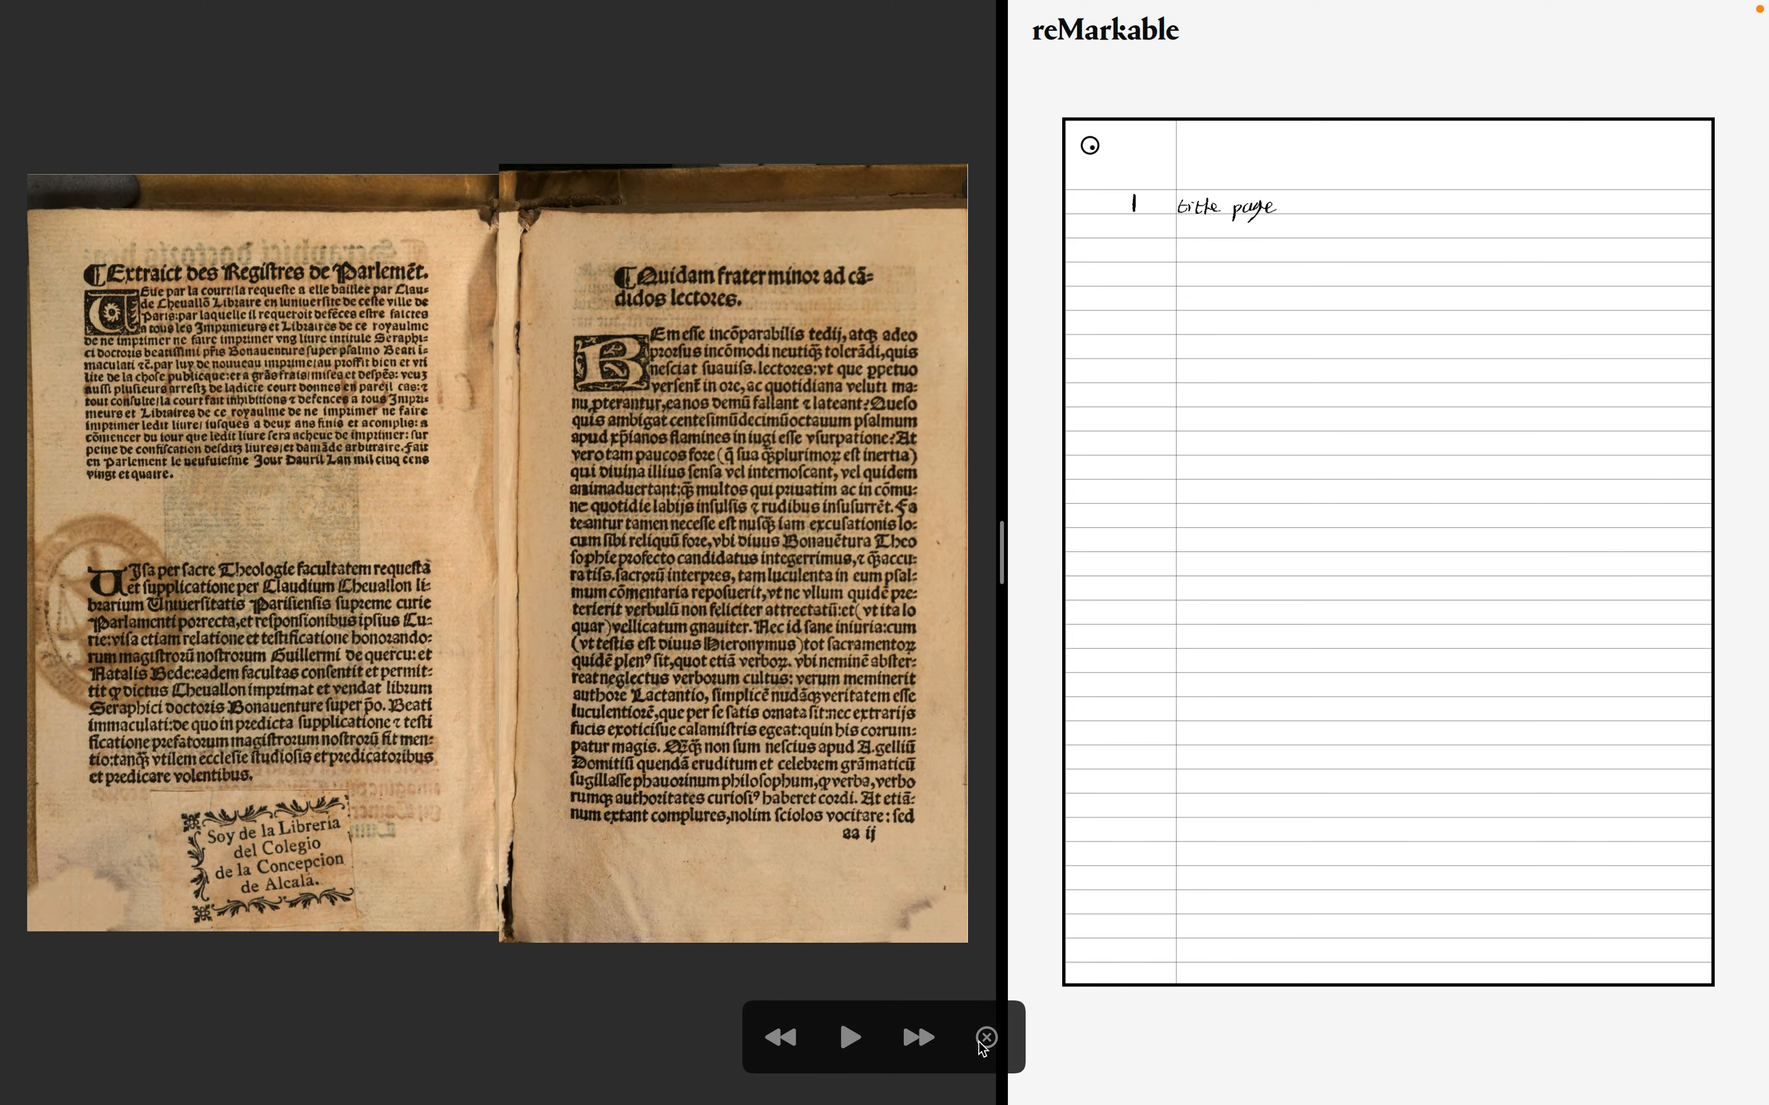
- Zoom in on the signature mark at the foot of the prologue page, then zoom back out
{"action": "left_click_drag", "start_coordinate": [843, 835], "coordinate": [861, 835]}
{"action": "left_click", "coordinate": [877, 836]}
{"action": "scroll", "coordinate": [874, 836], "scroll_direction": "up", "scroll_amount": 3}
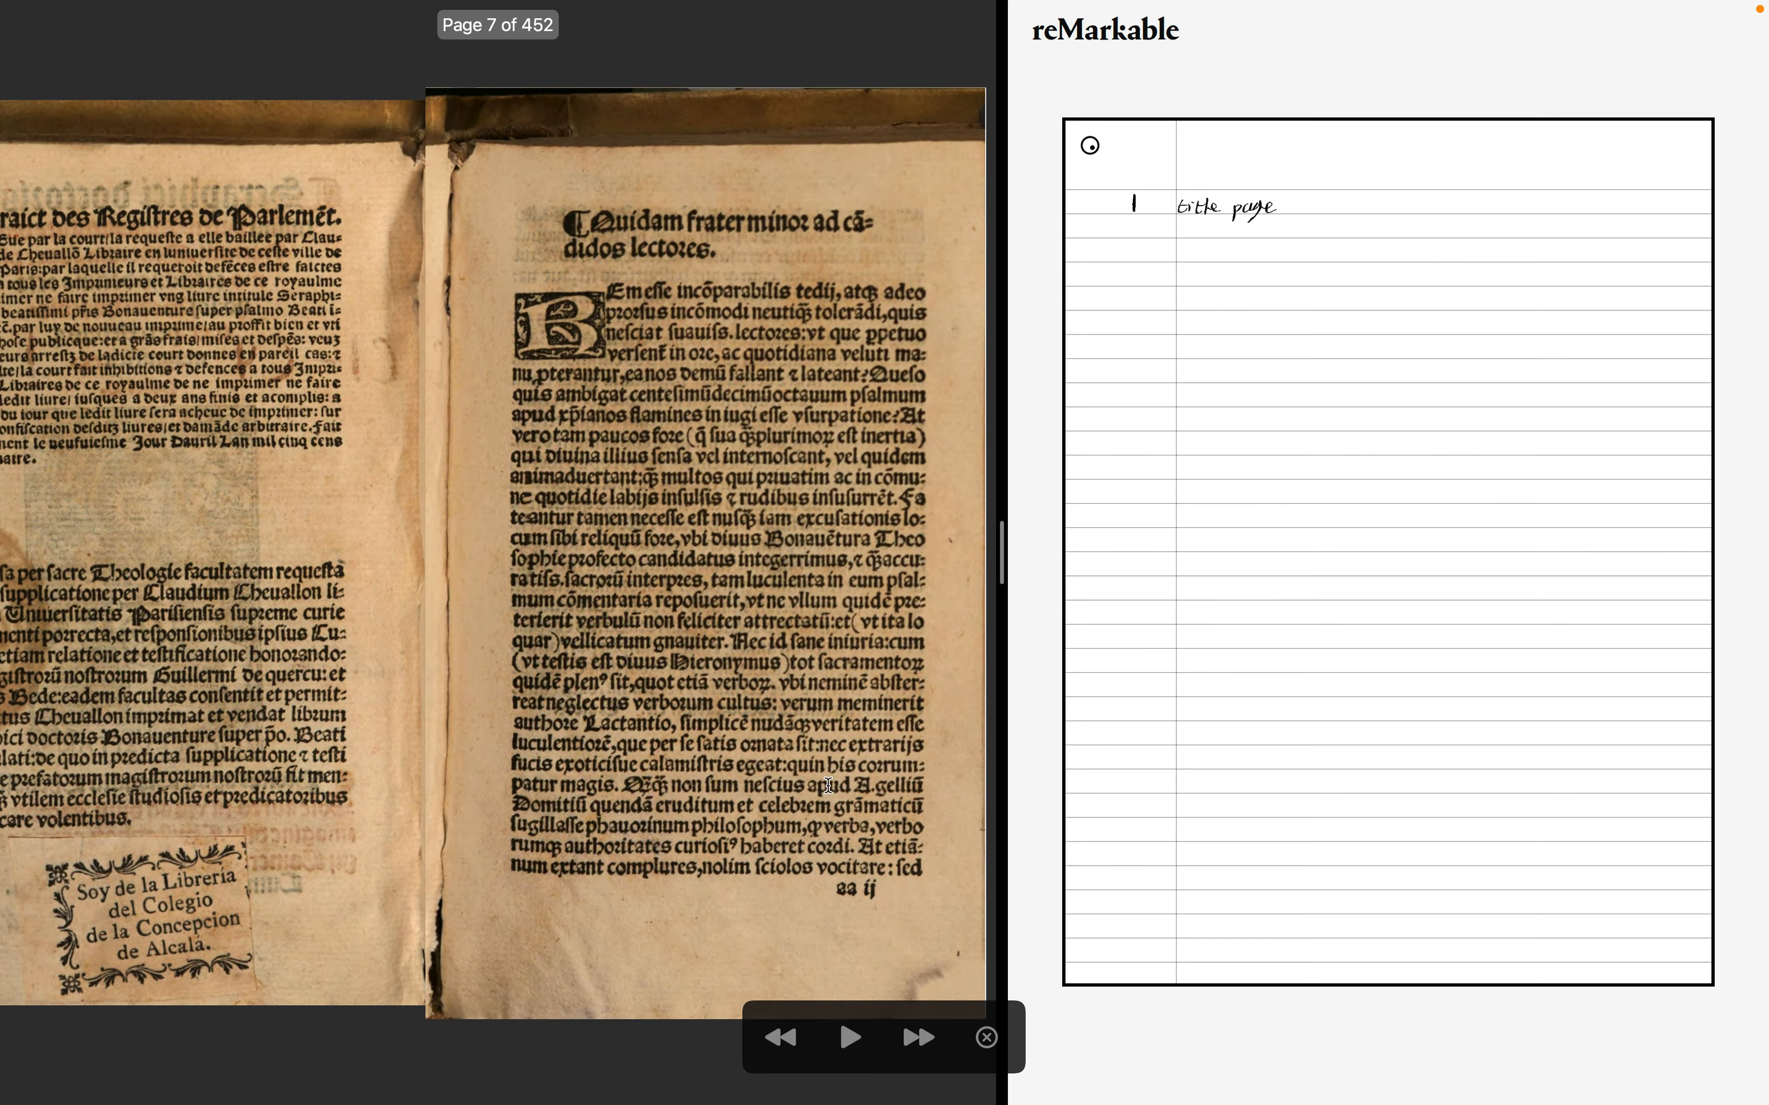
{"action": "scroll", "coordinate": [875, 886], "scroll_direction": "up", "scroll_amount": 10}
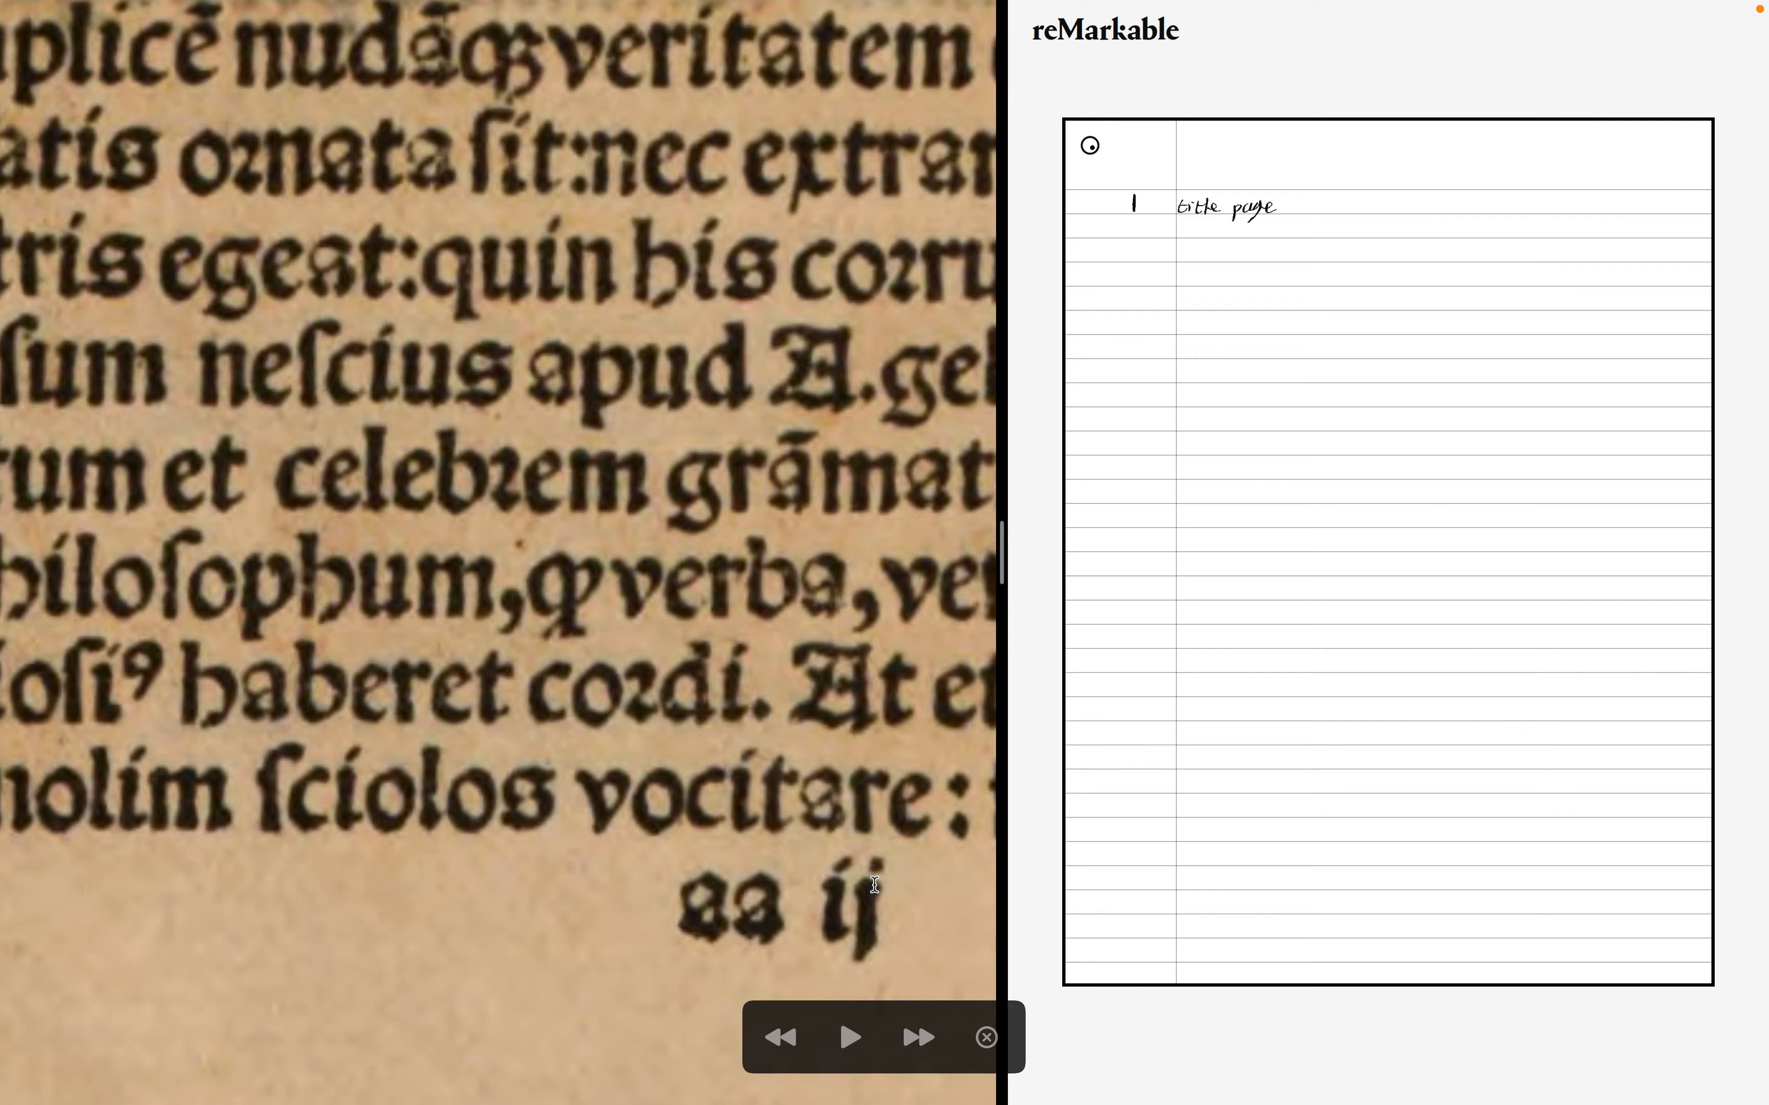
{"action": "scroll", "coordinate": [874, 885], "scroll_direction": "down", "scroll_amount": 4}
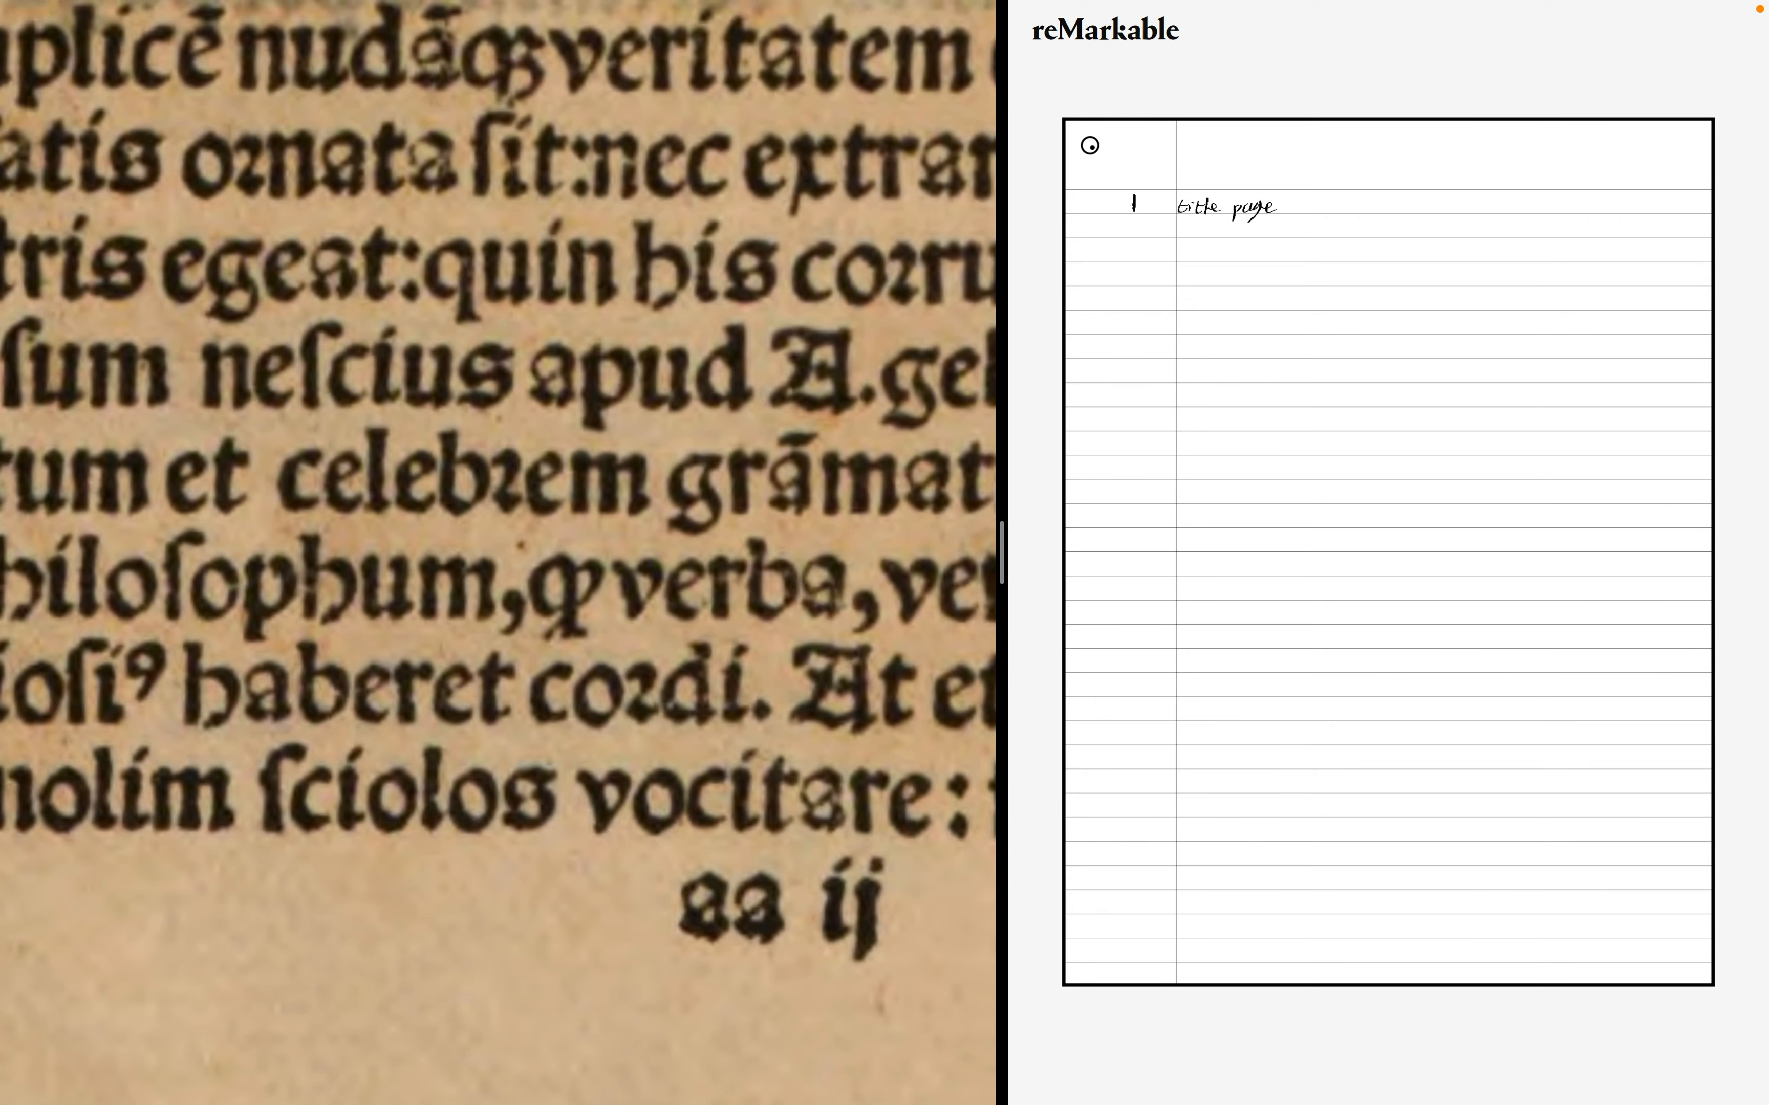
{"action": "scroll", "coordinate": [874, 885], "scroll_direction": "down", "scroll_amount": 10}
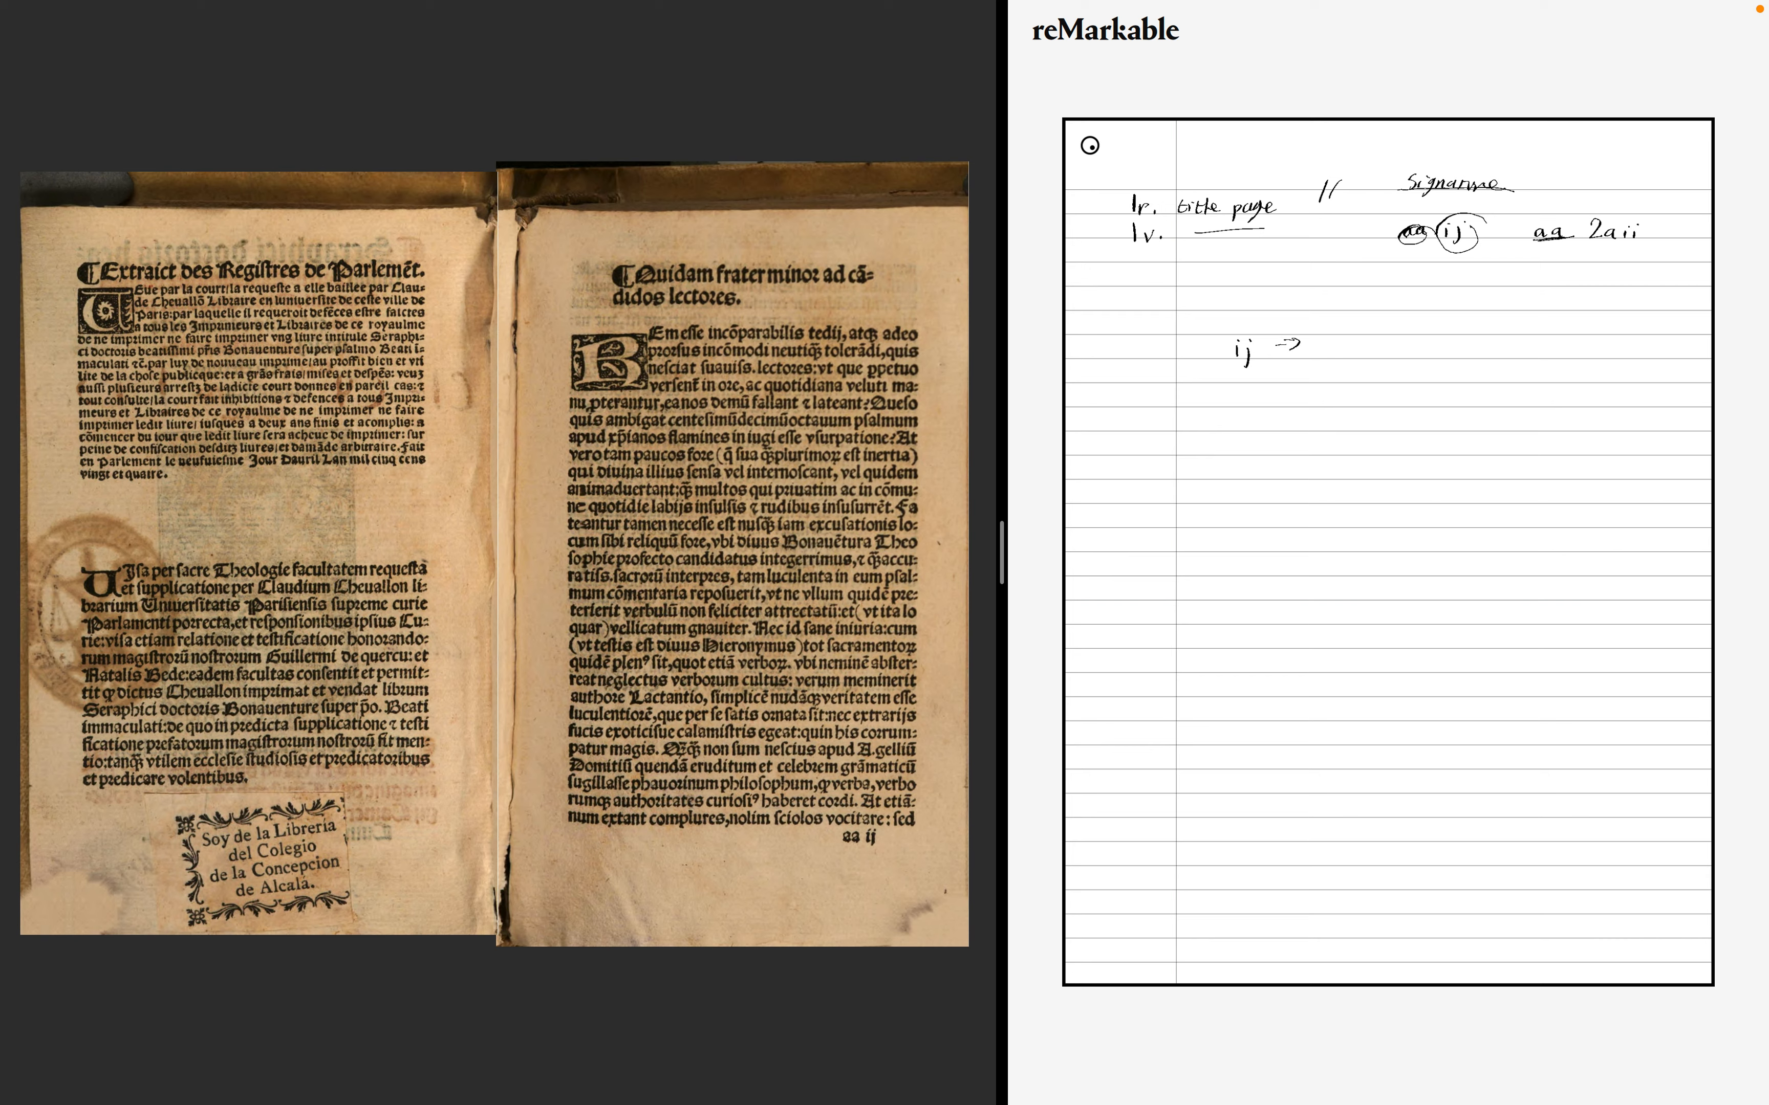
- Move between the prologue spread and the first alphabetical table spread
{"action": "left_click_drag", "start_coordinate": [1347, 345], "coordinate": [1375, 368]}
{"action": "left_click", "coordinate": [1446, 348]}
{"action": "mouse_move", "coordinate": [791, 356]}
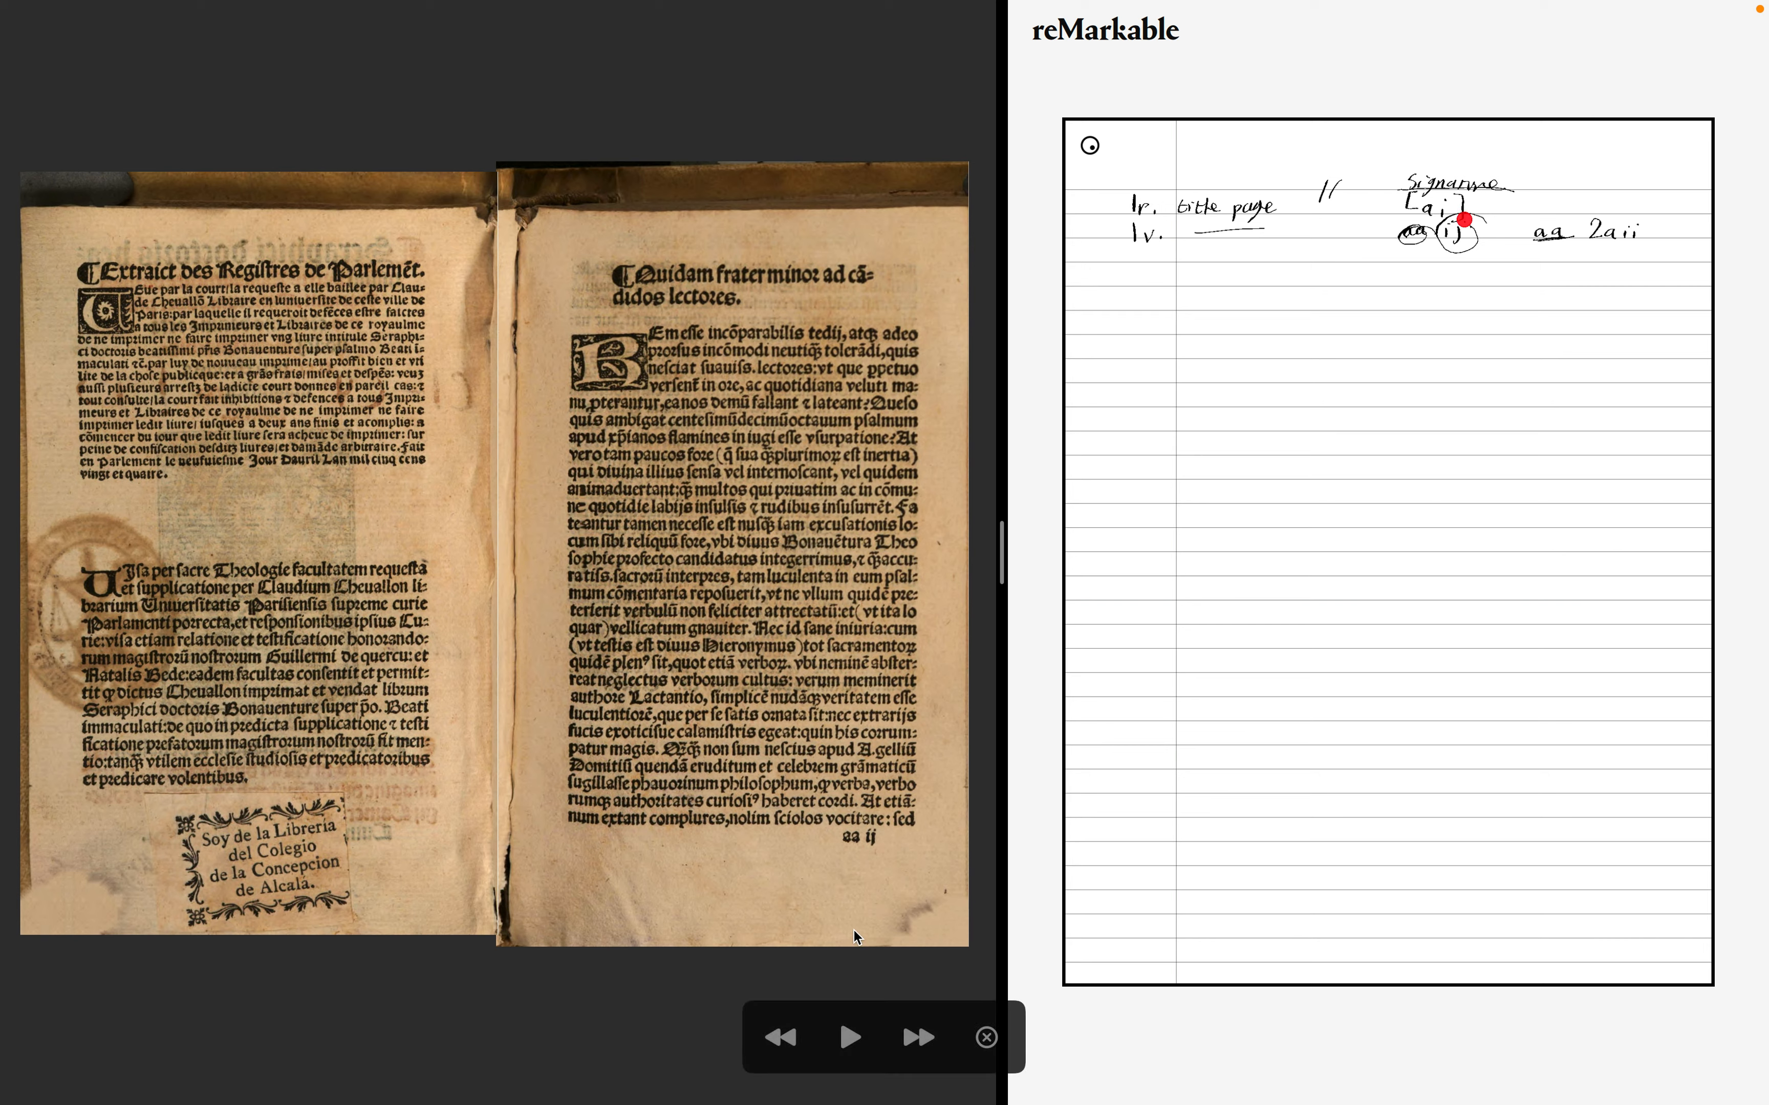
{"action": "scroll", "coordinate": [784, 798], "scroll_direction": "down", "scroll_amount": 10}
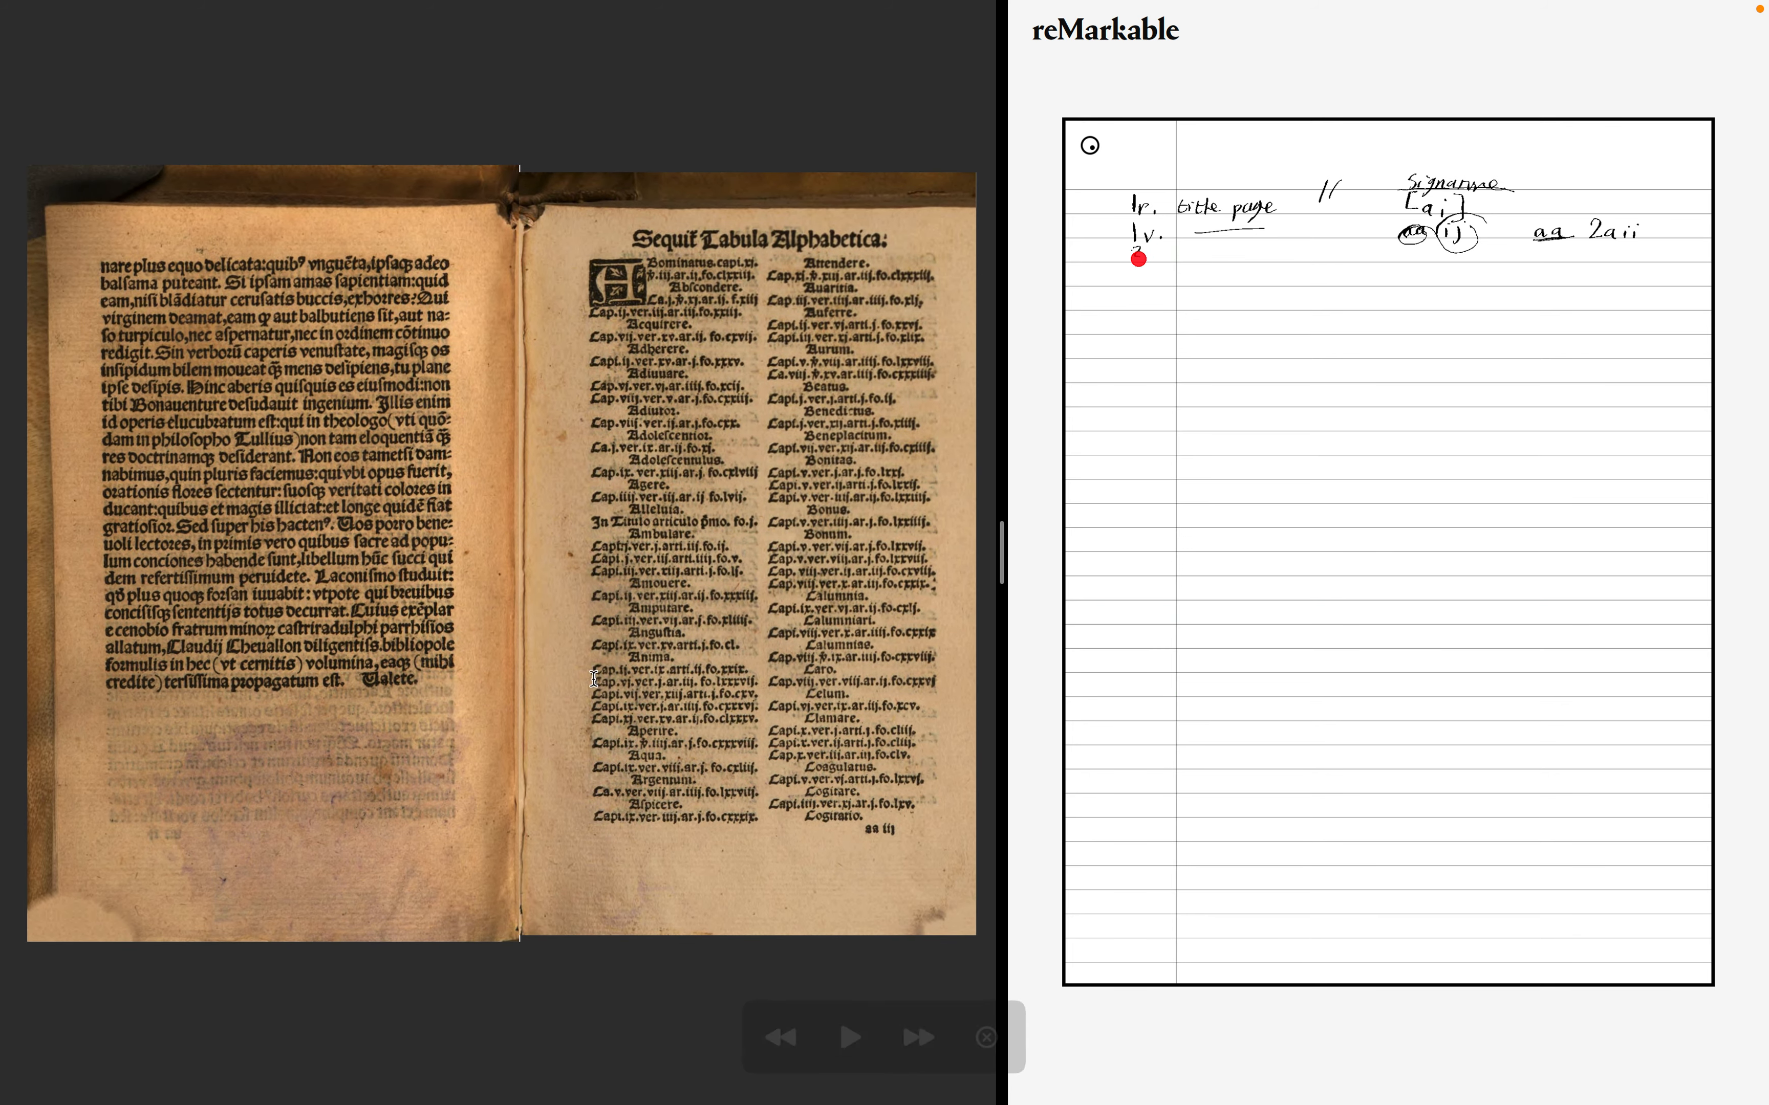
{"action": "left_click", "coordinate": [774, 1022]}
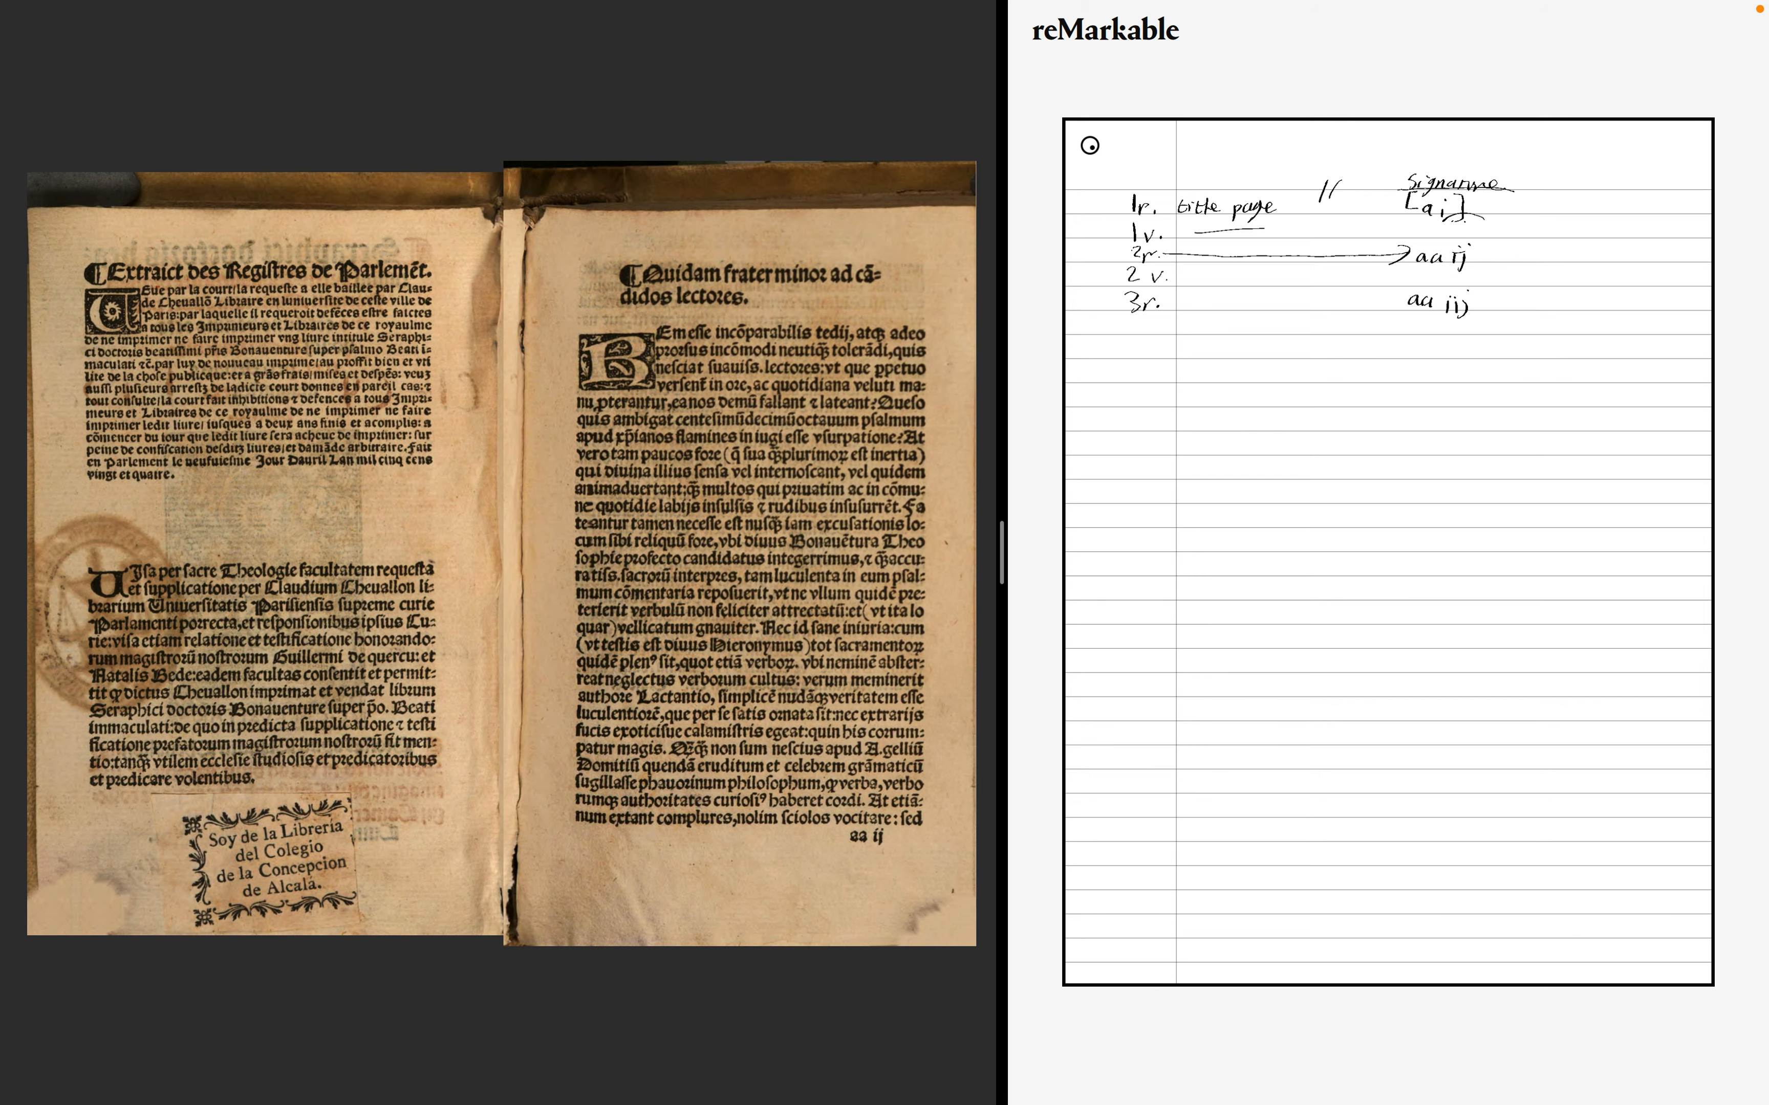
- Advance spread by spread through the alphabetical table to the opening of the Proemium
{"action": "mouse_move", "coordinate": [591, 1013]}
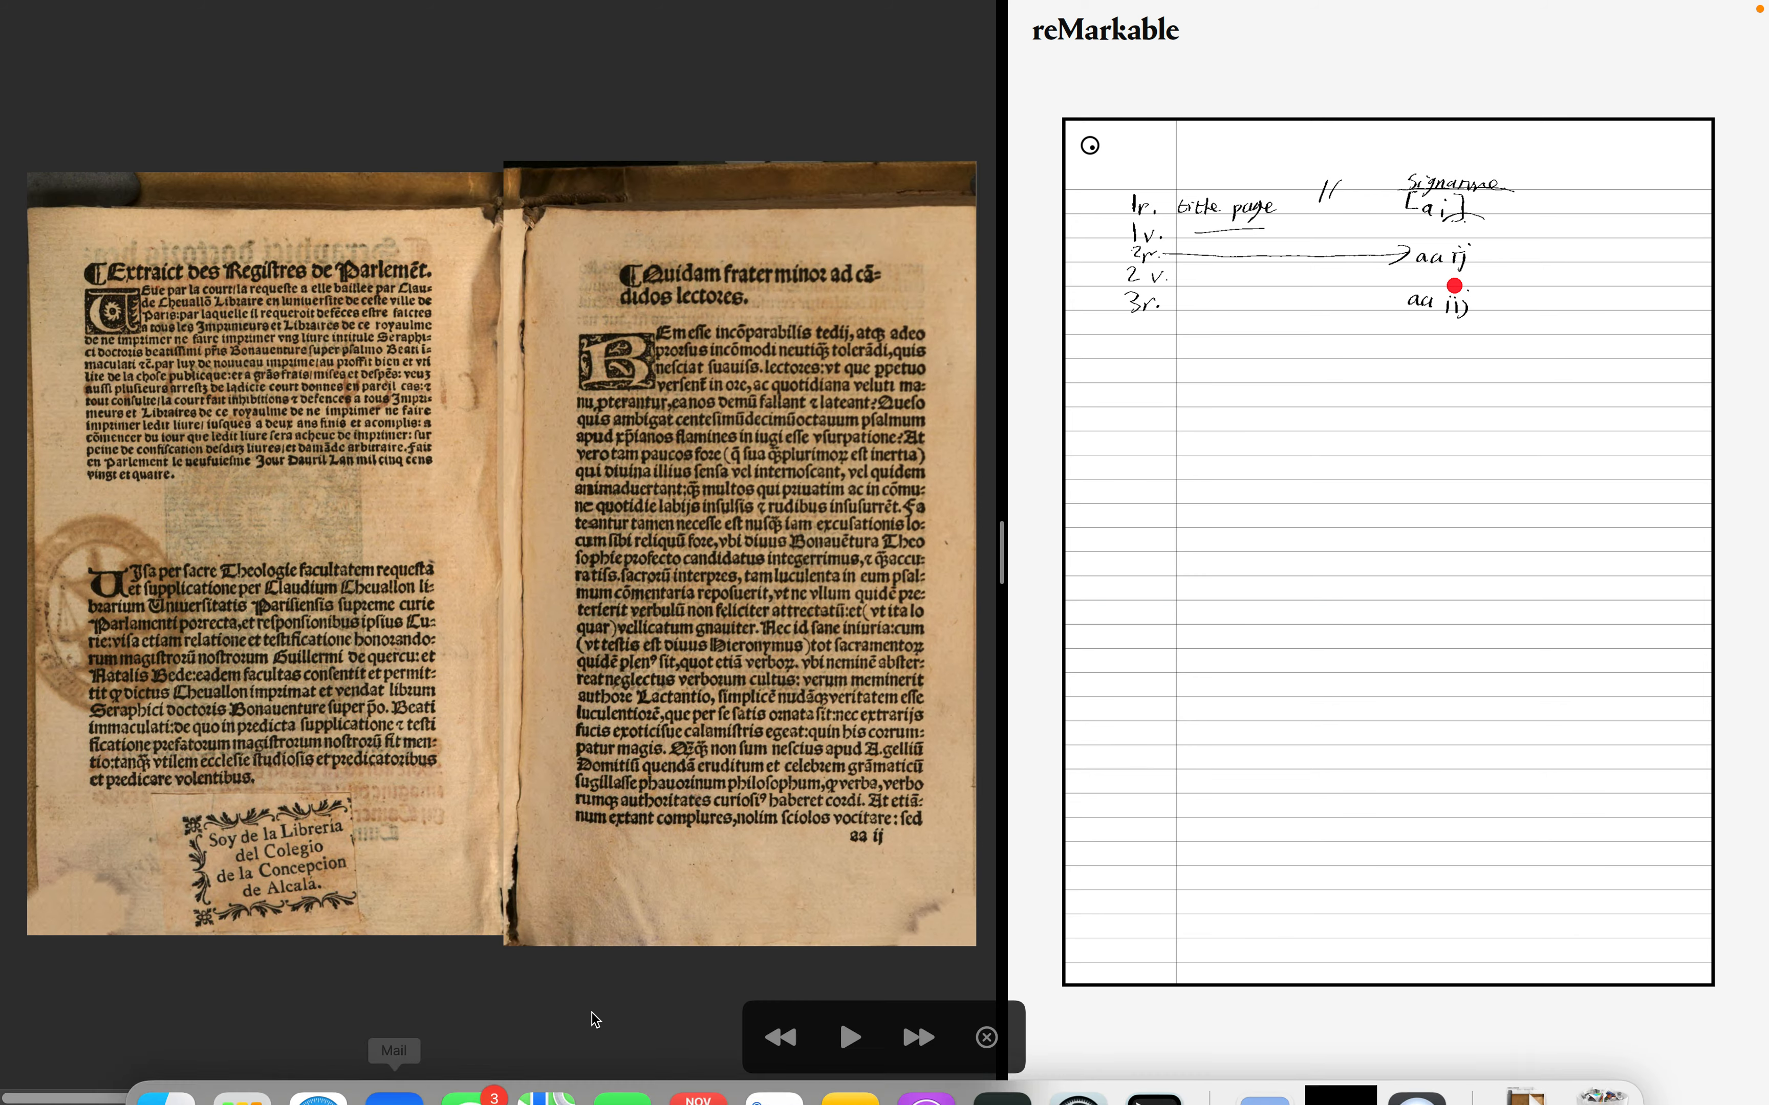
{"action": "left_click", "coordinate": [915, 1041]}
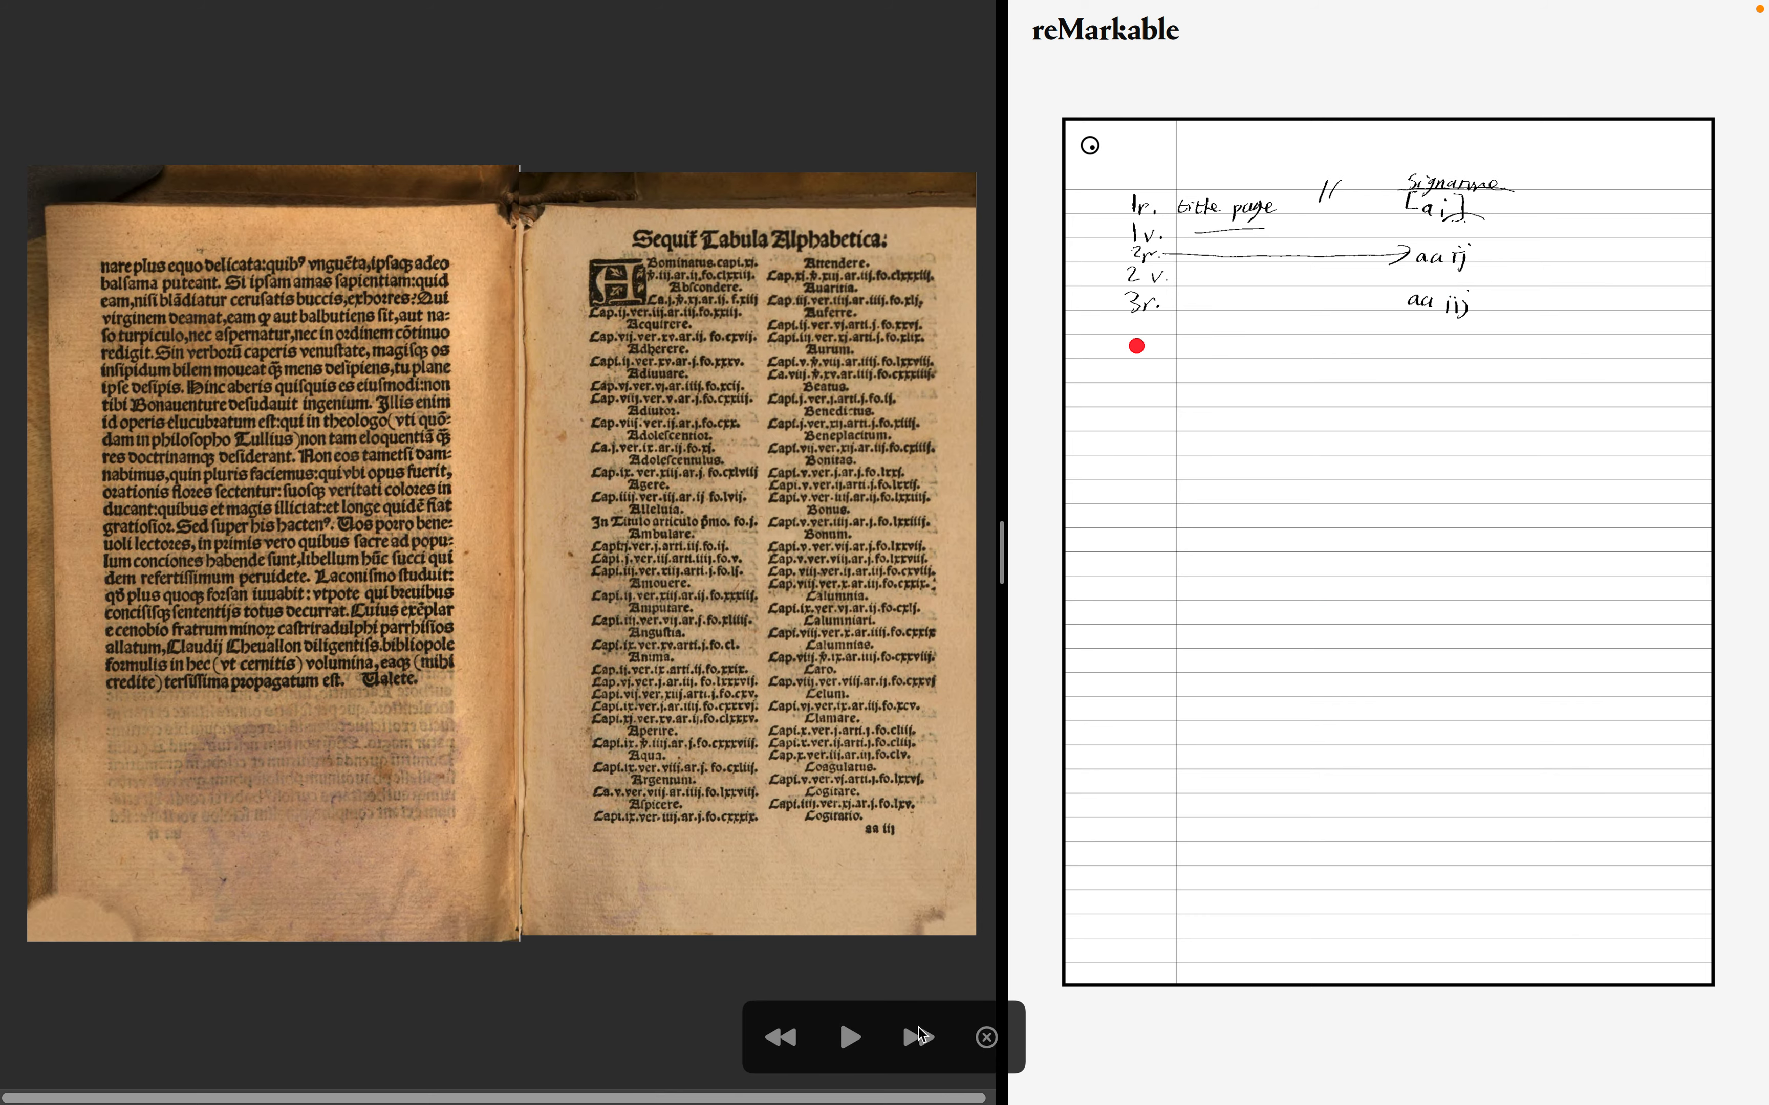
{"action": "left_click", "coordinate": [922, 1058]}
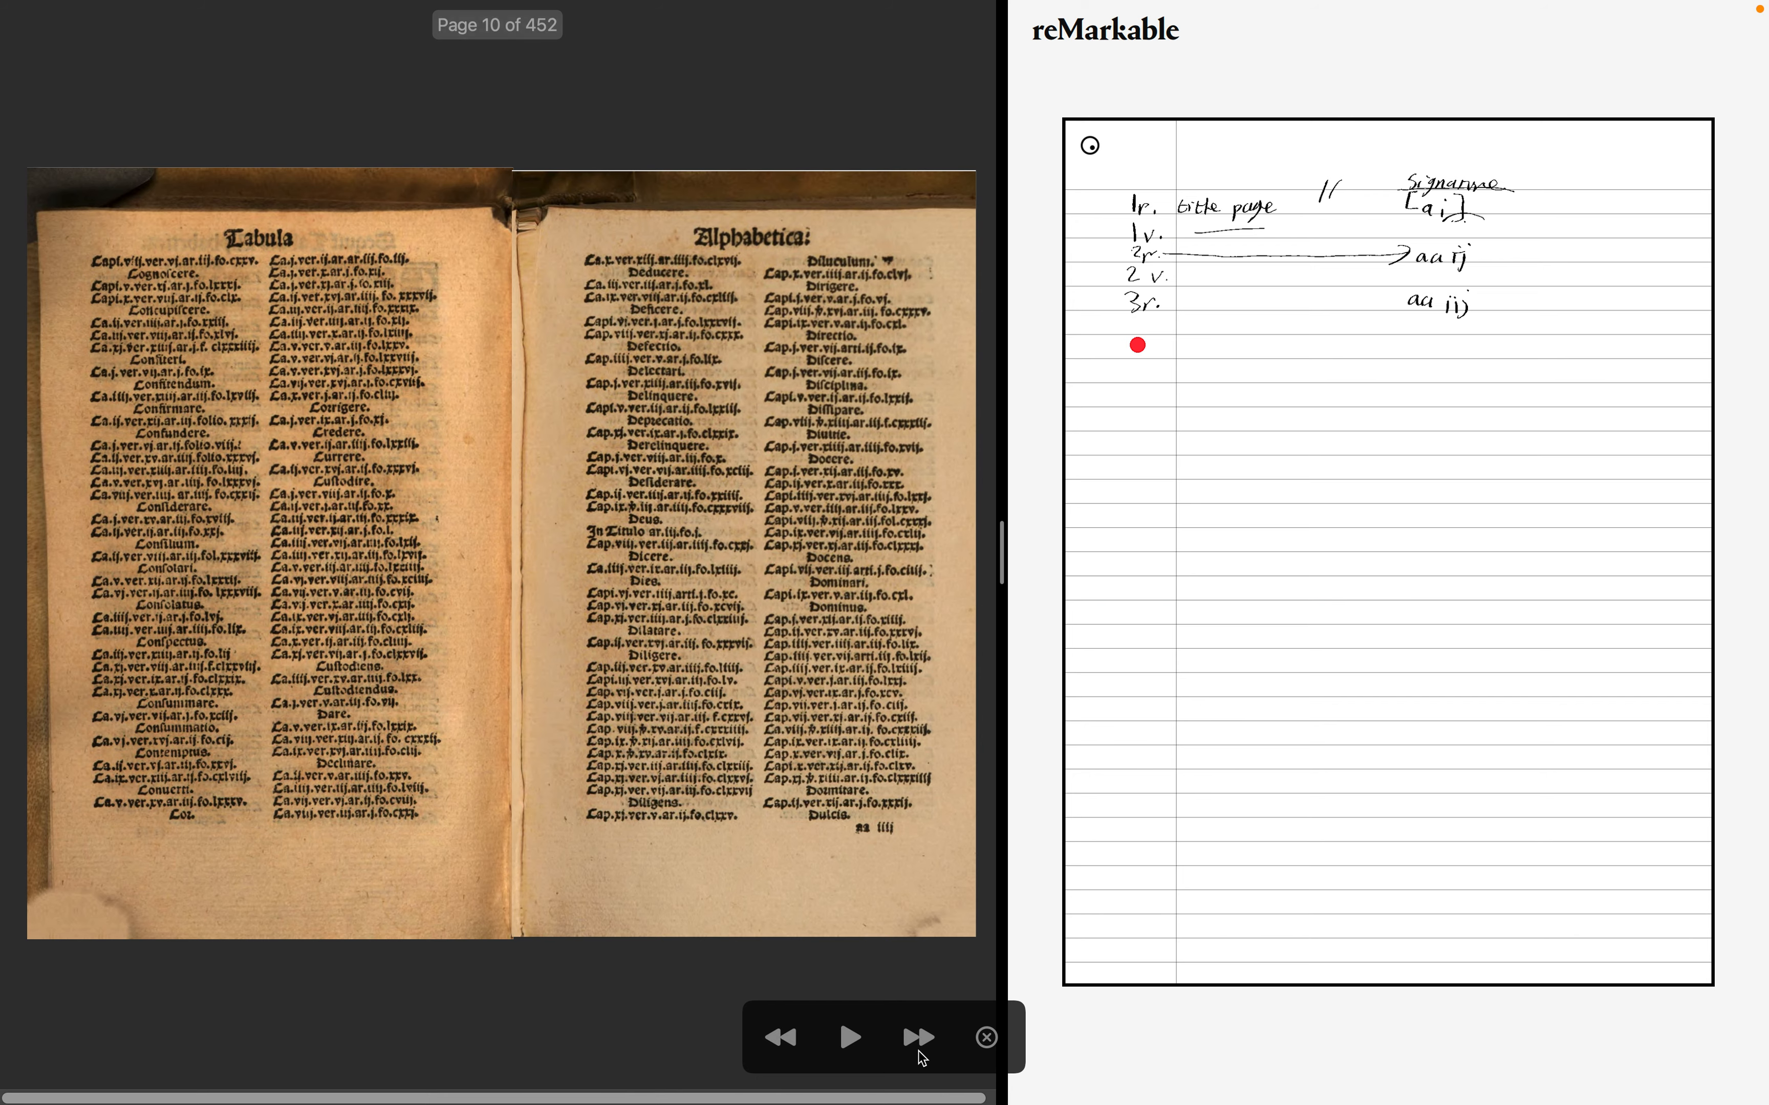
{"action": "left_click", "coordinate": [918, 1051]}
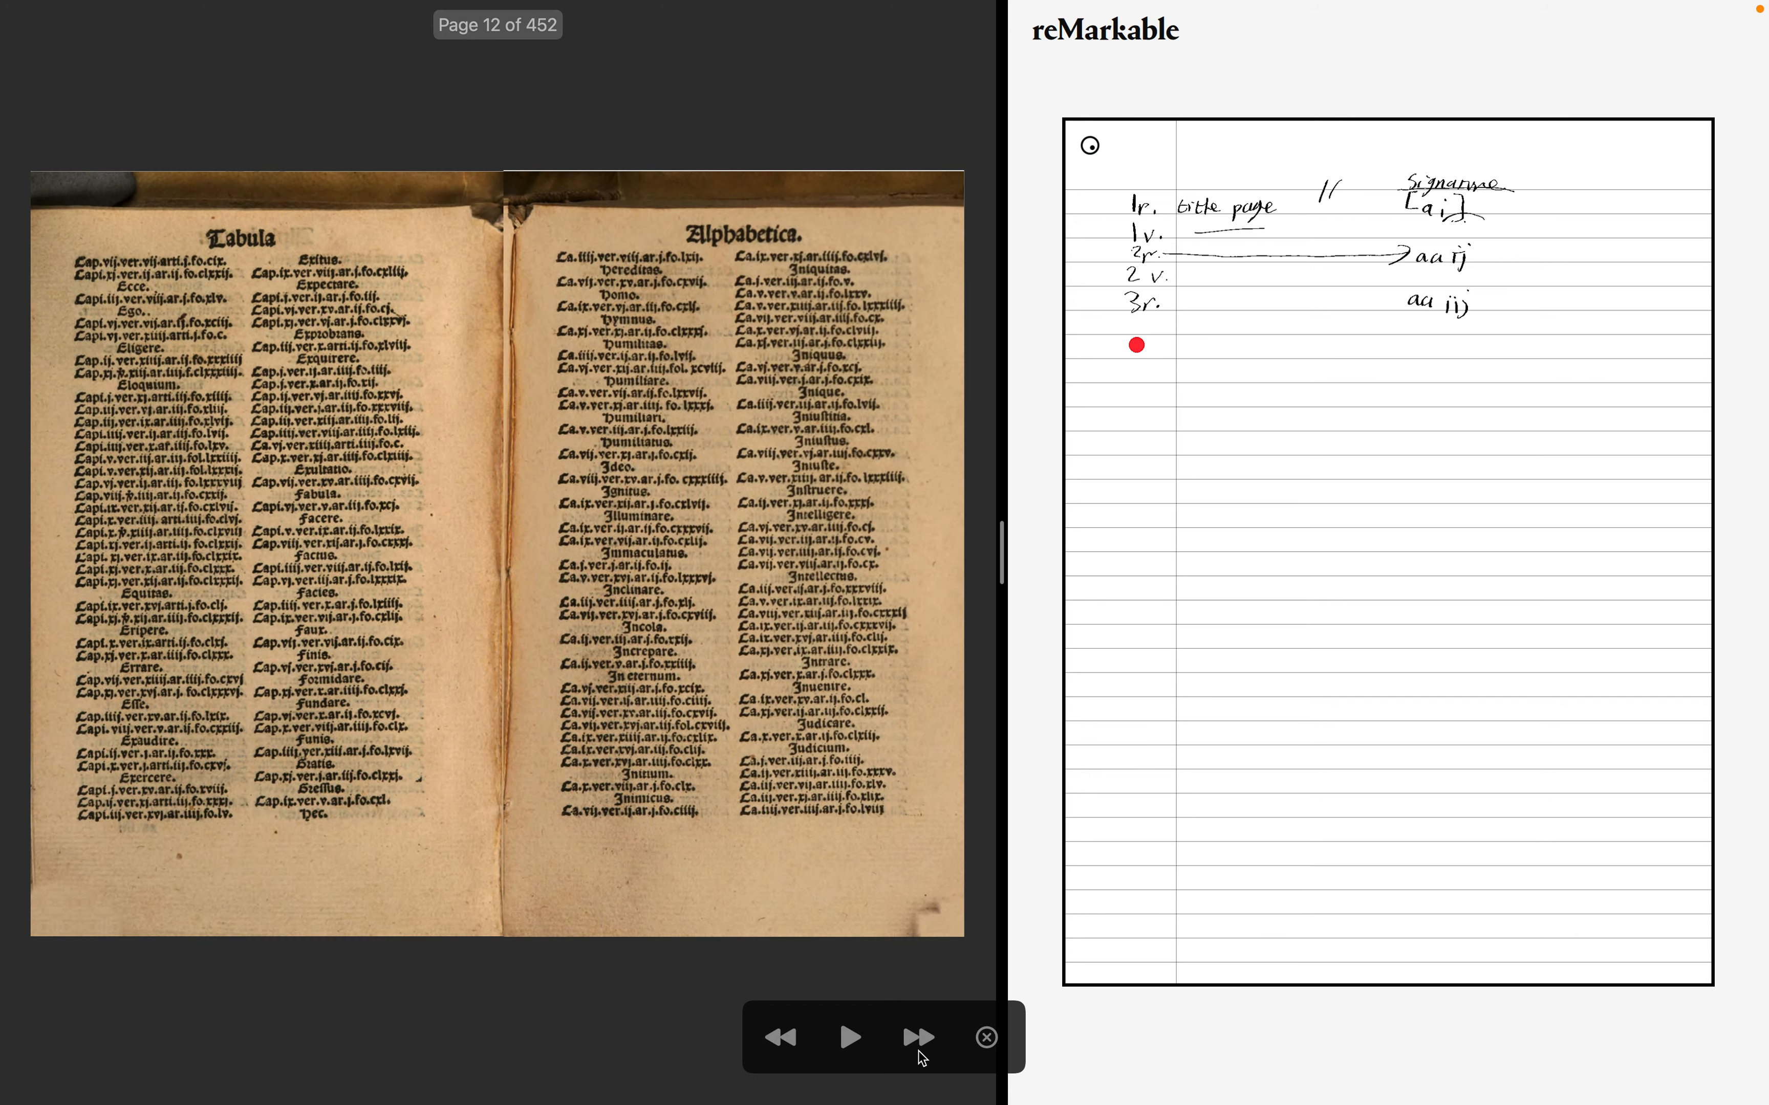
{"action": "left_click", "coordinate": [918, 1052]}
{"action": "left_click", "coordinate": [917, 1052]}
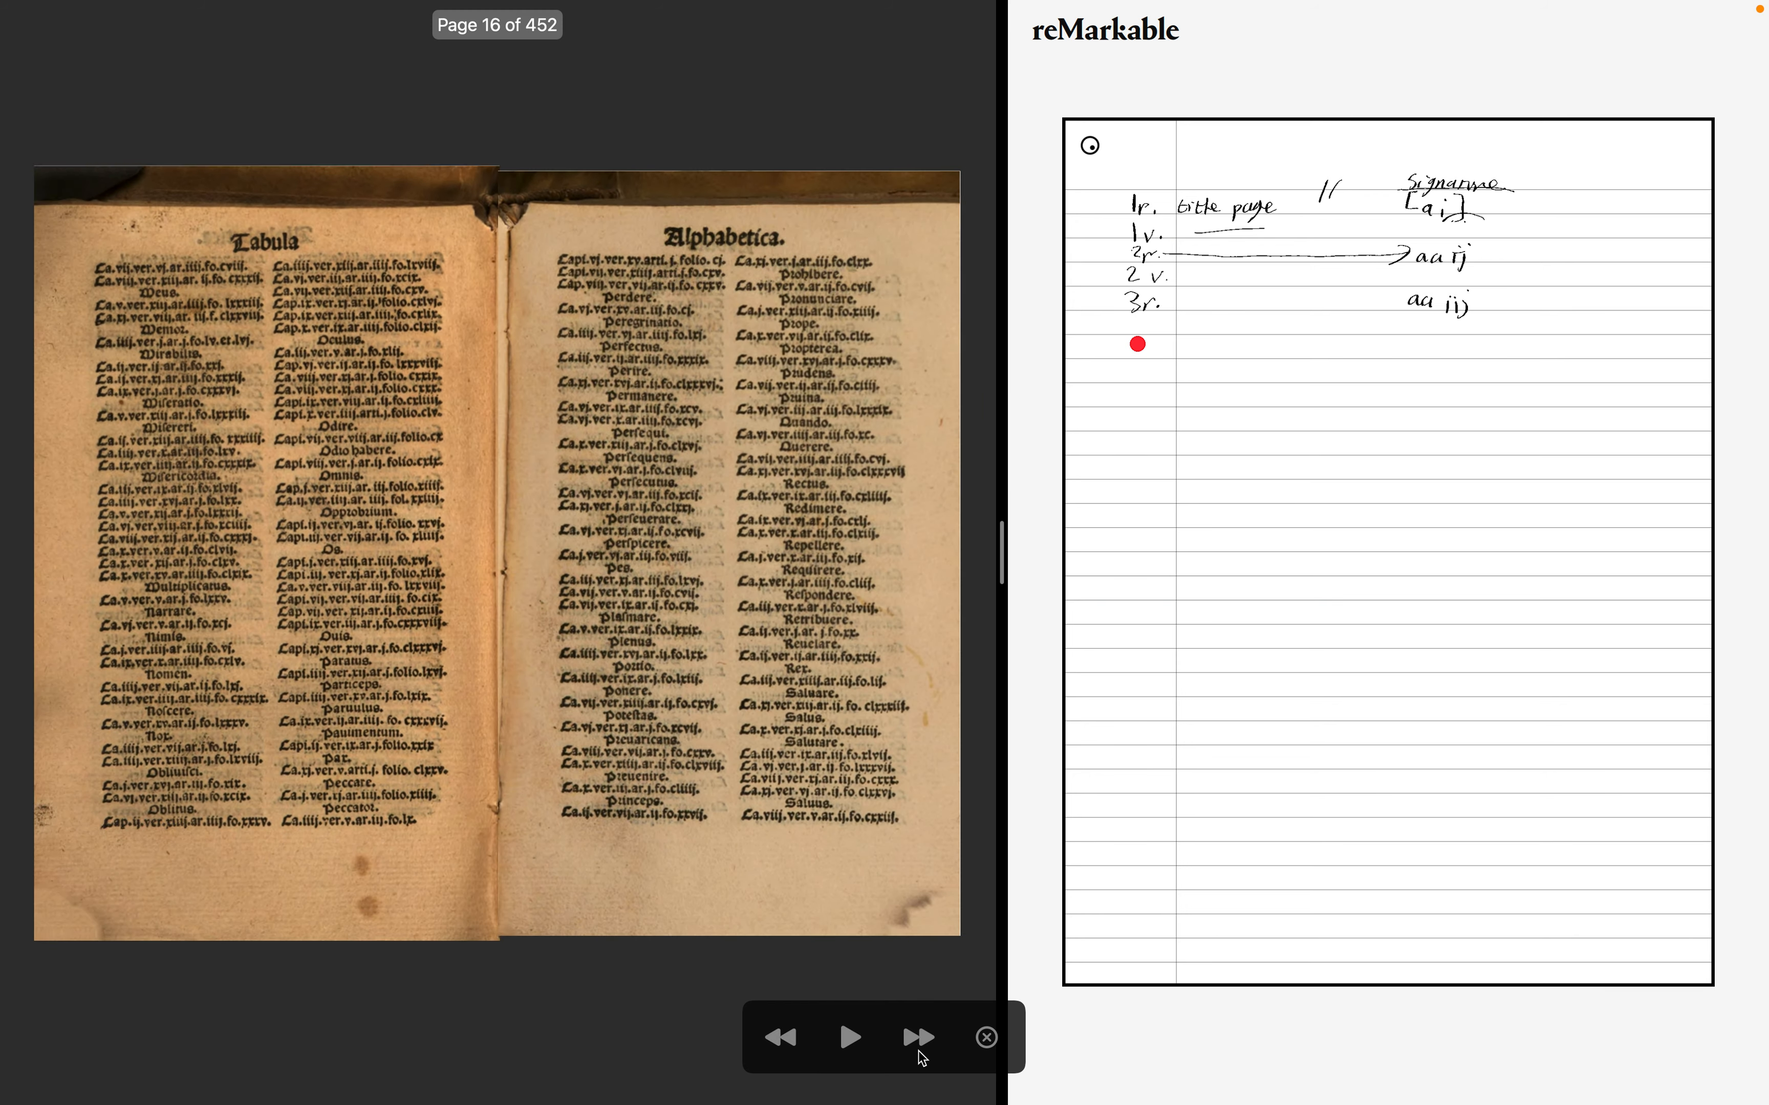
{"action": "left_click", "coordinate": [917, 1052]}
{"action": "left_click", "coordinate": [917, 1052]}
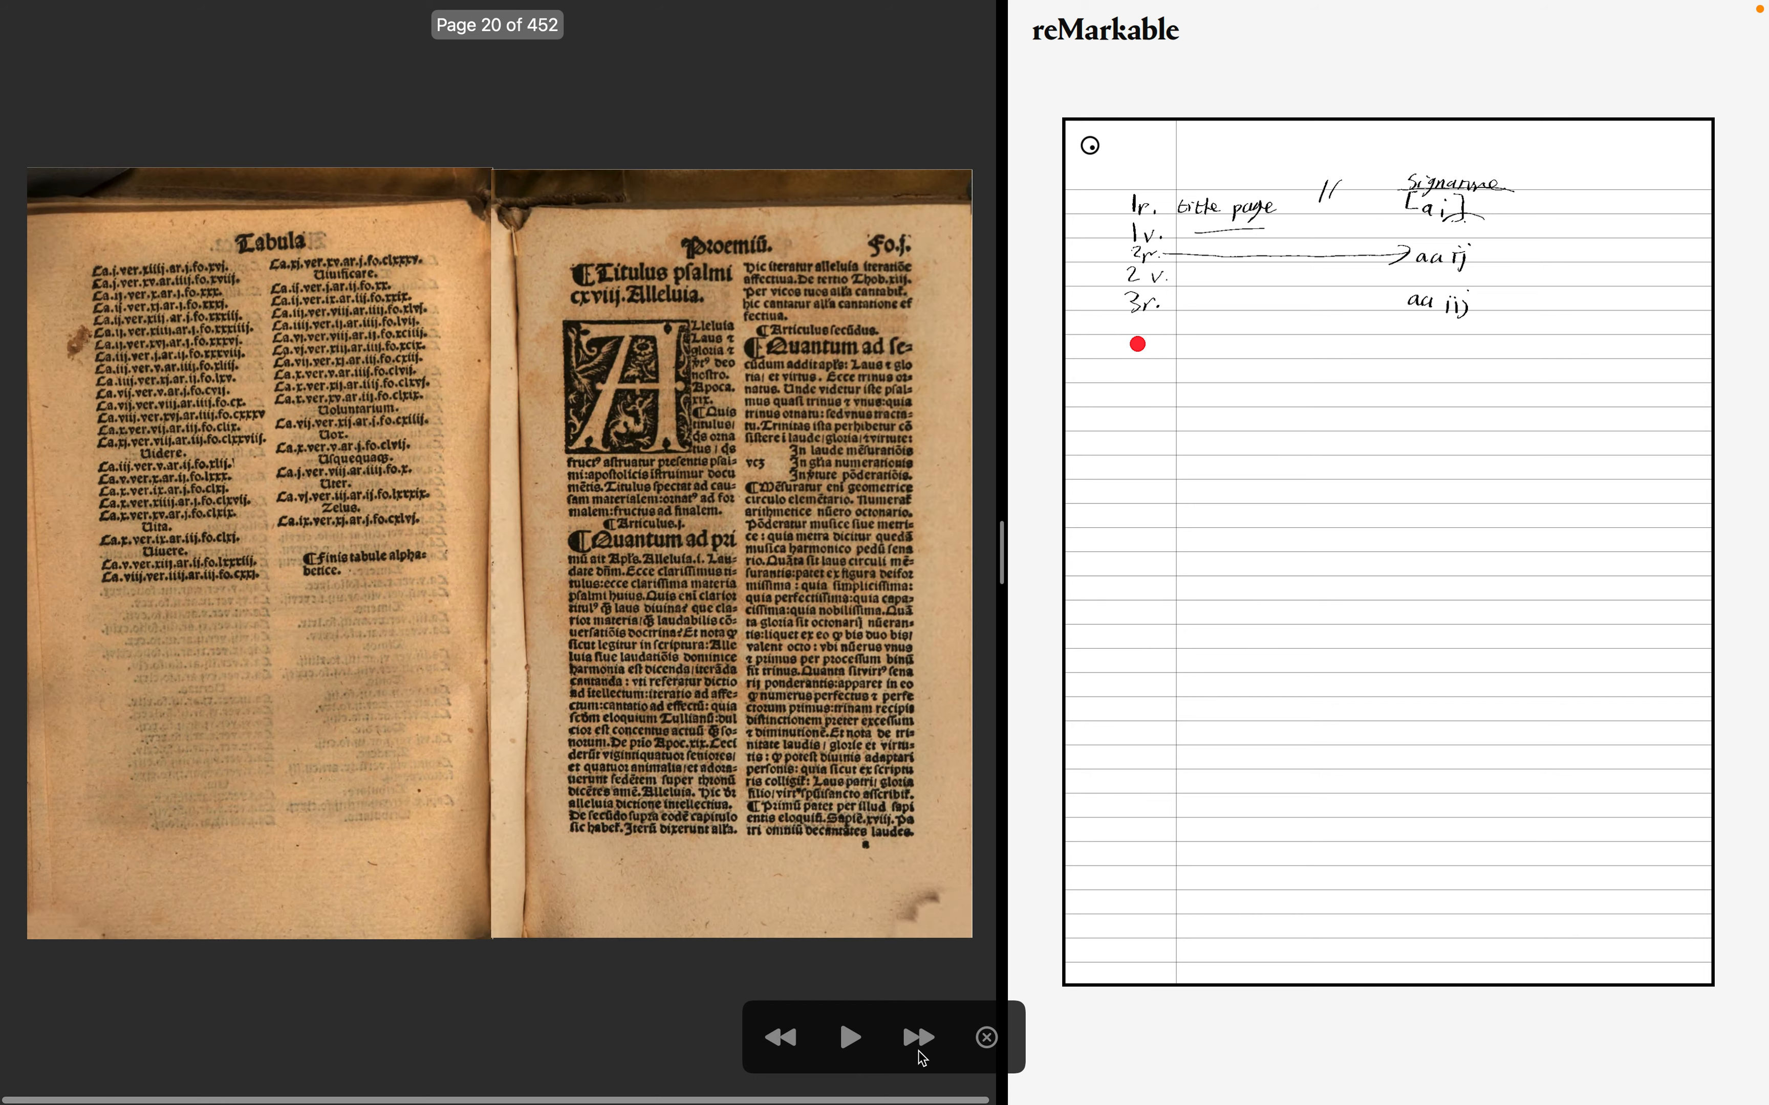
- Step back to the early table spreads and advance again one spread at a time to the Proemium
{"action": "left_click", "coordinate": [775, 1038]}
{"action": "left_click", "coordinate": [775, 1038]}
{"action": "left_click", "coordinate": [776, 1040]}
{"action": "left_click", "coordinate": [777, 1042]}
{"action": "left_click", "coordinate": [777, 1042]}
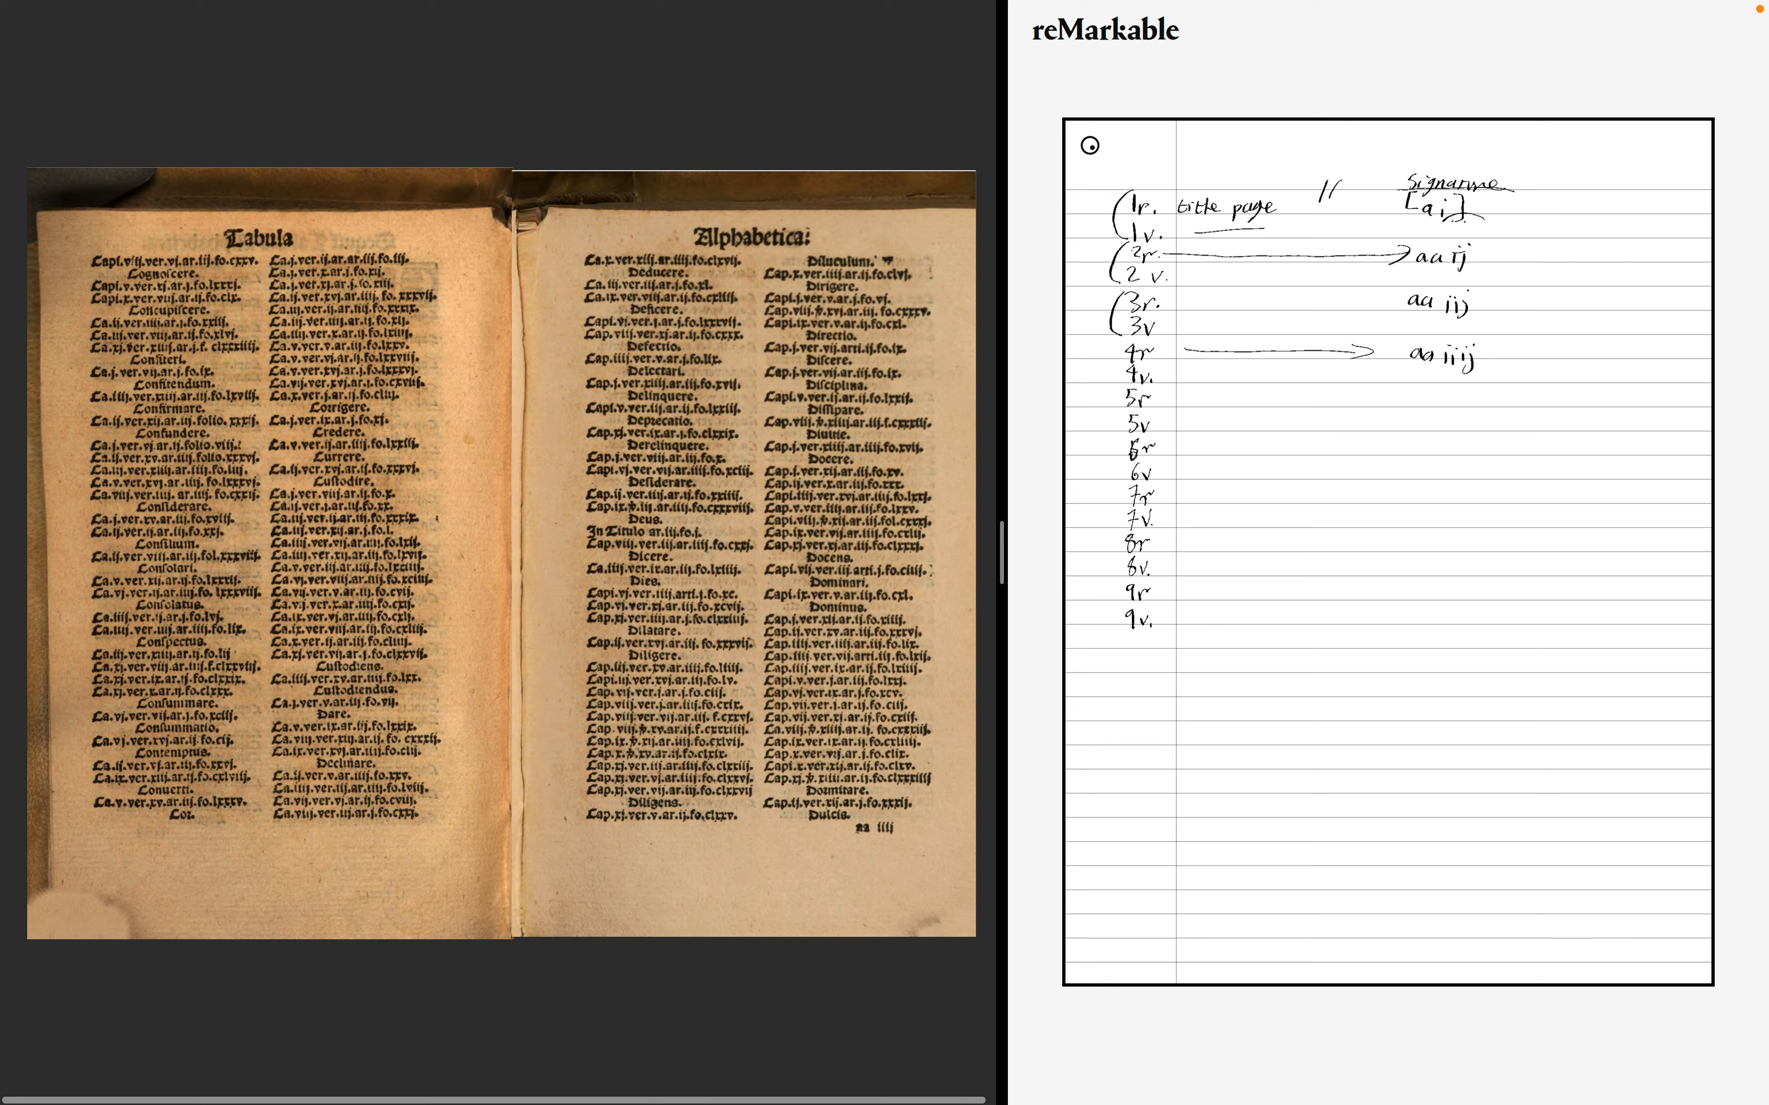
{"action": "mouse_move", "coordinate": [825, 786]}
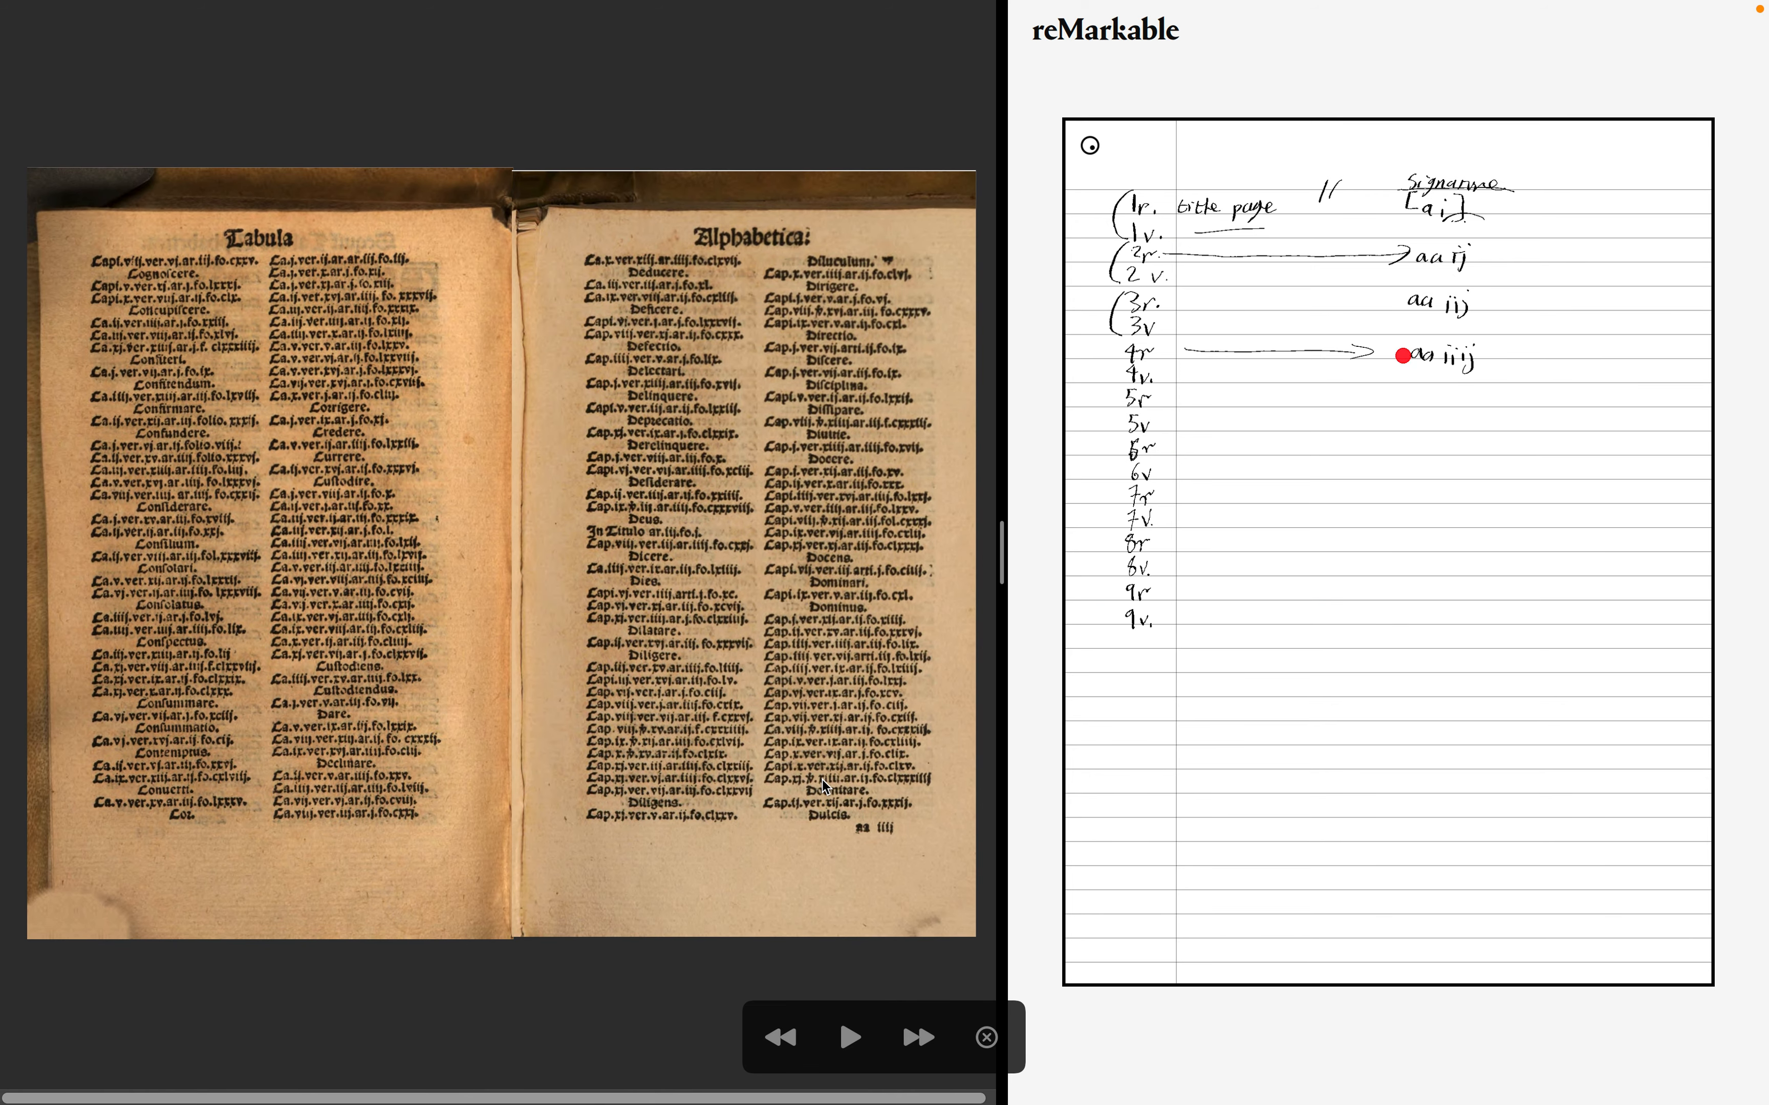
{"action": "left_click", "coordinate": [919, 1038]}
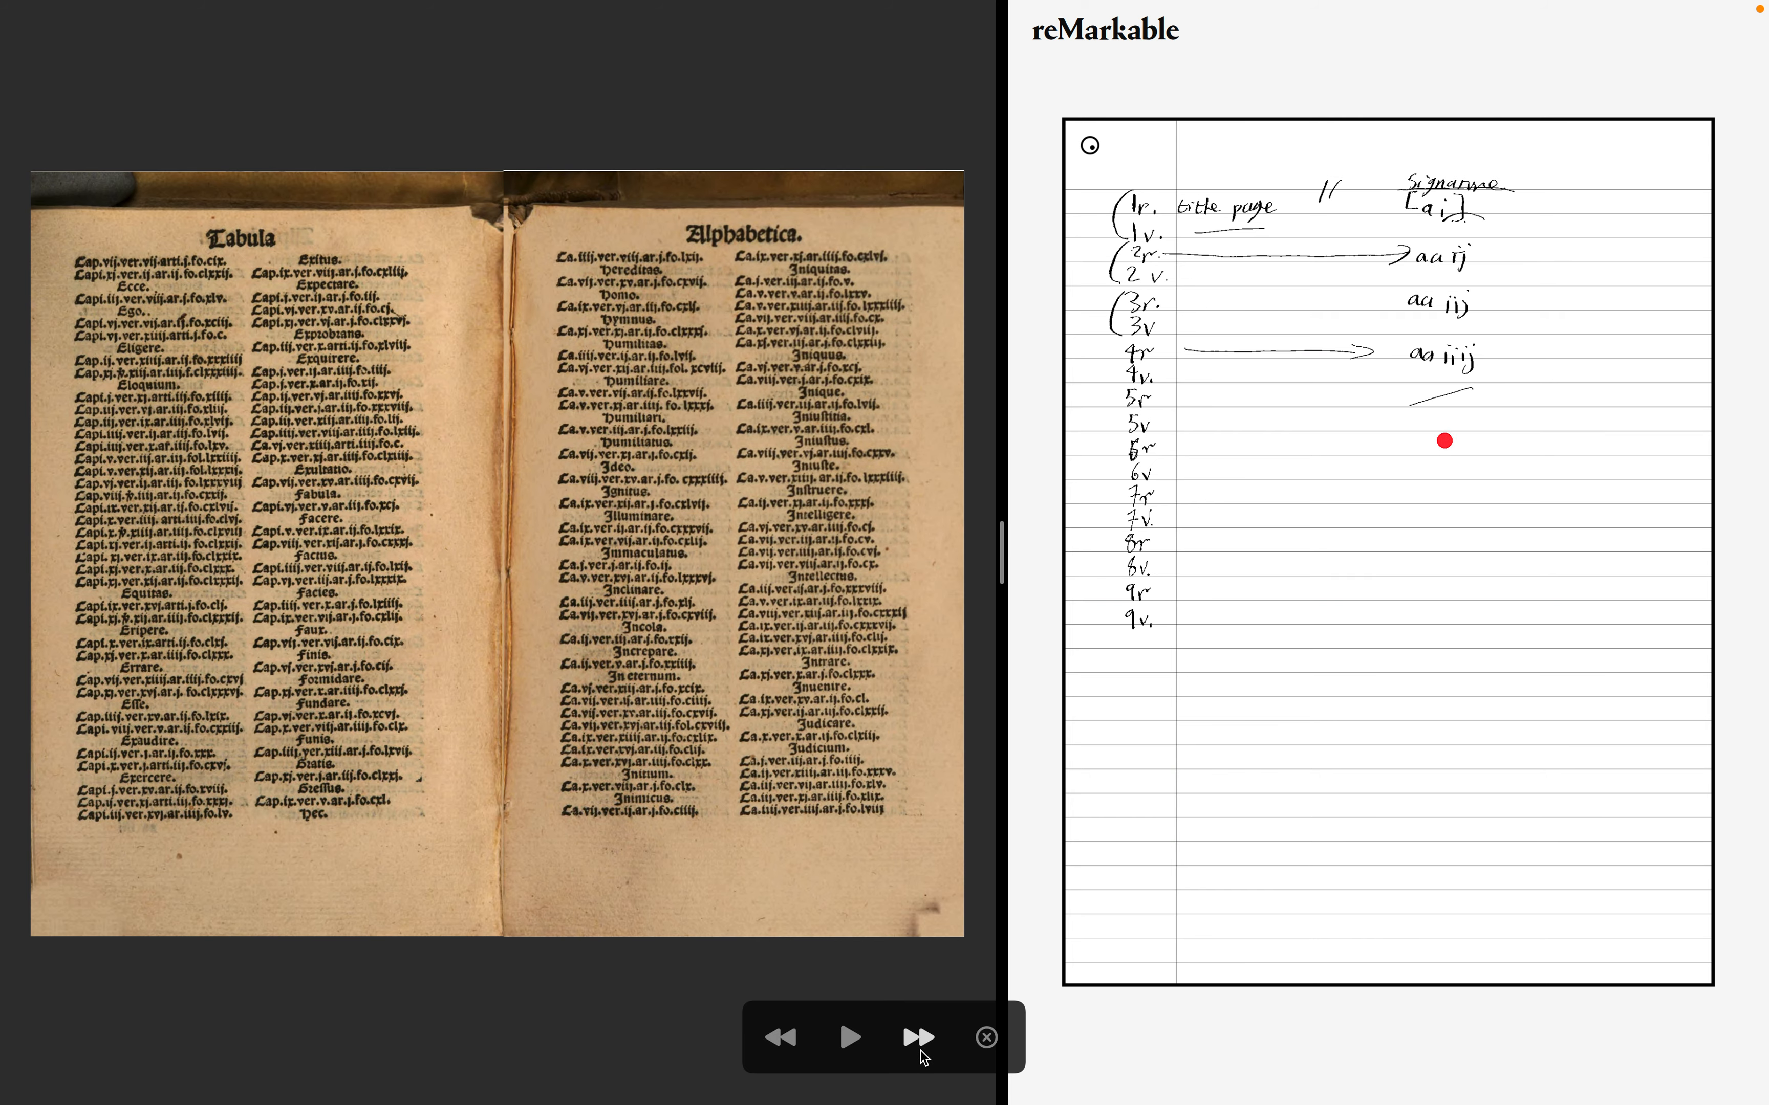
{"action": "left_click", "coordinate": [920, 1050]}
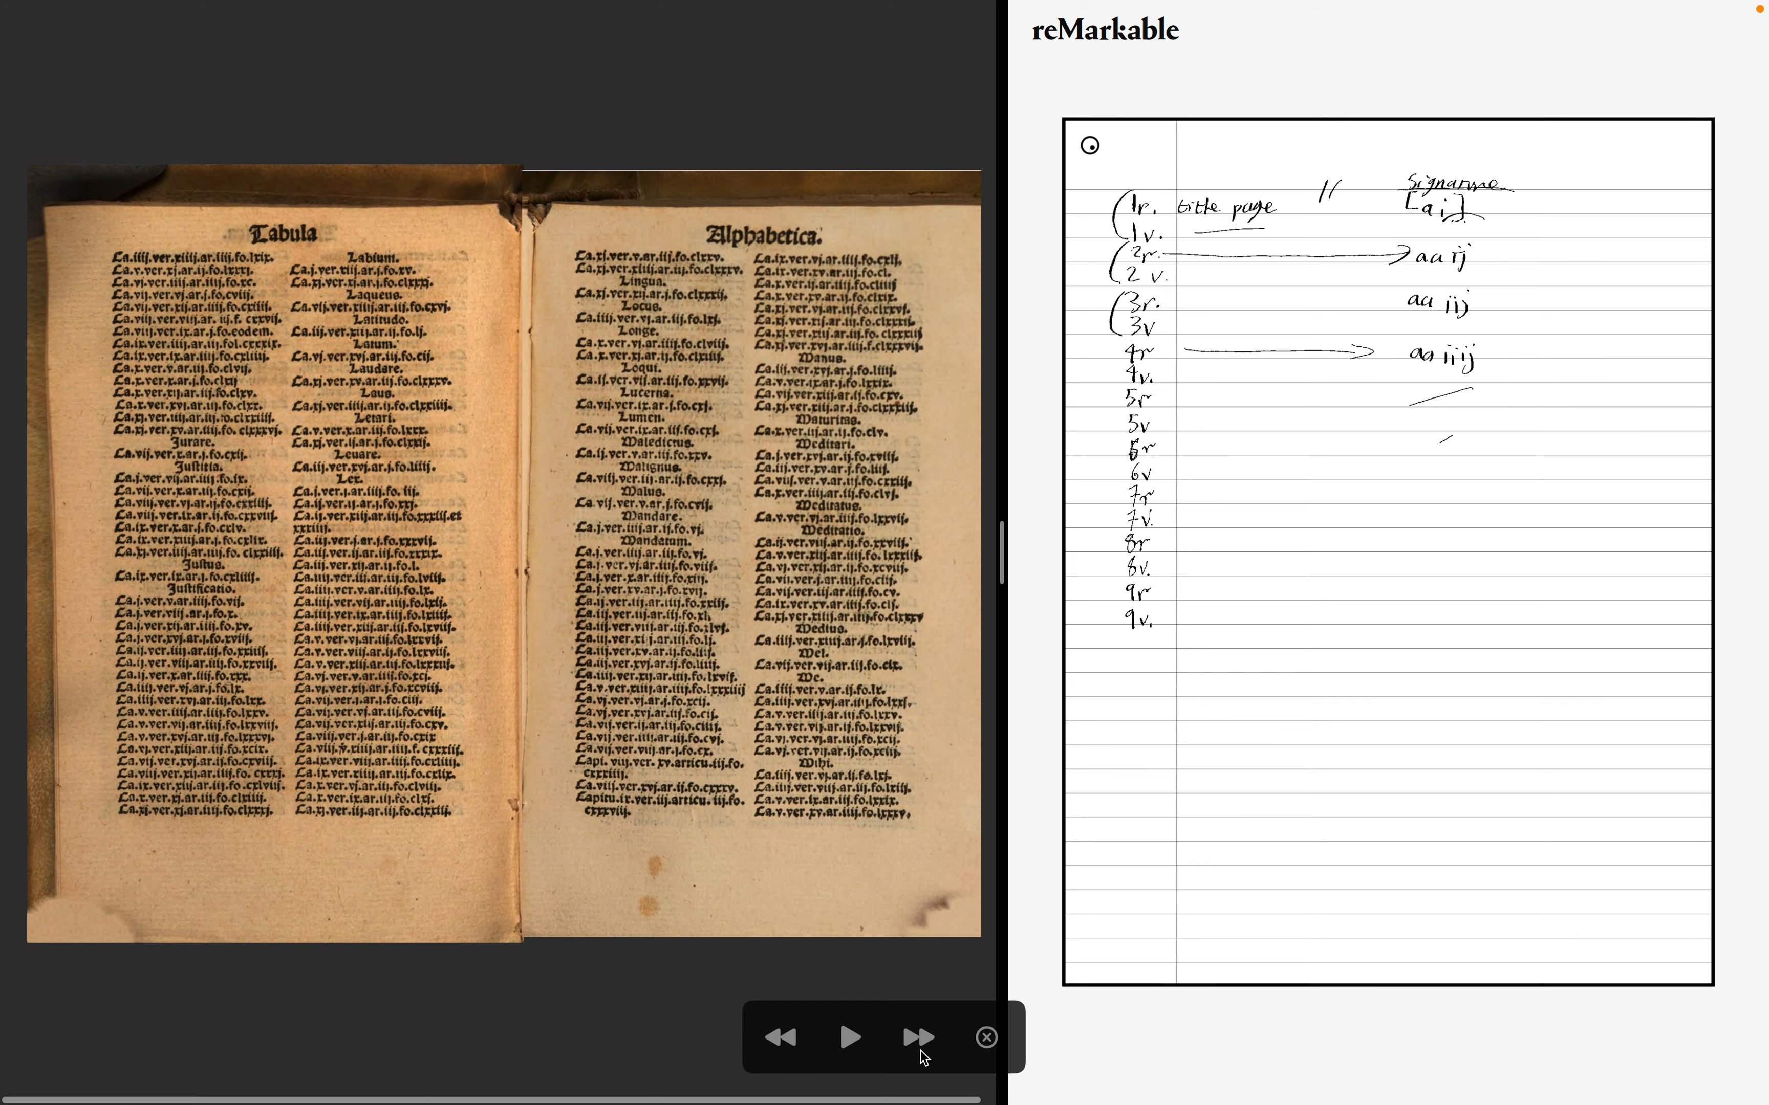
{"action": "left_click", "coordinate": [920, 1050]}
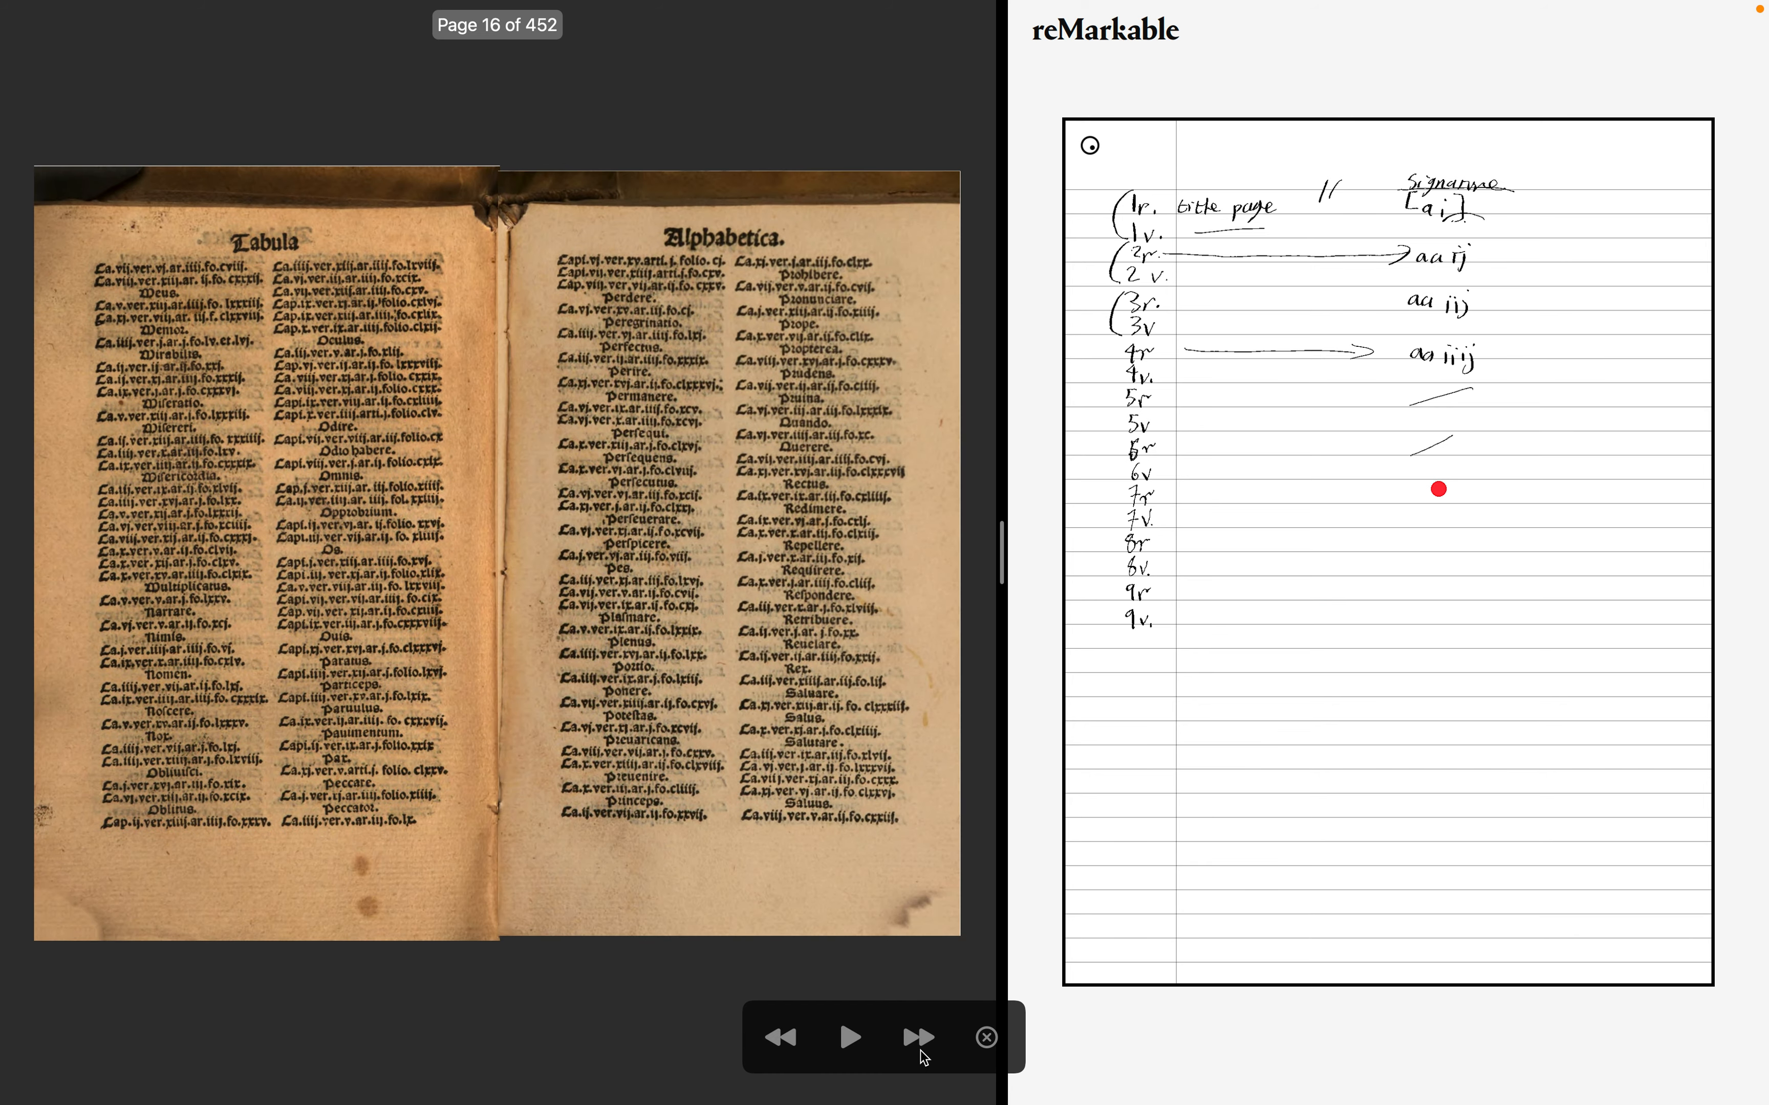
{"action": "left_click", "coordinate": [920, 1050]}
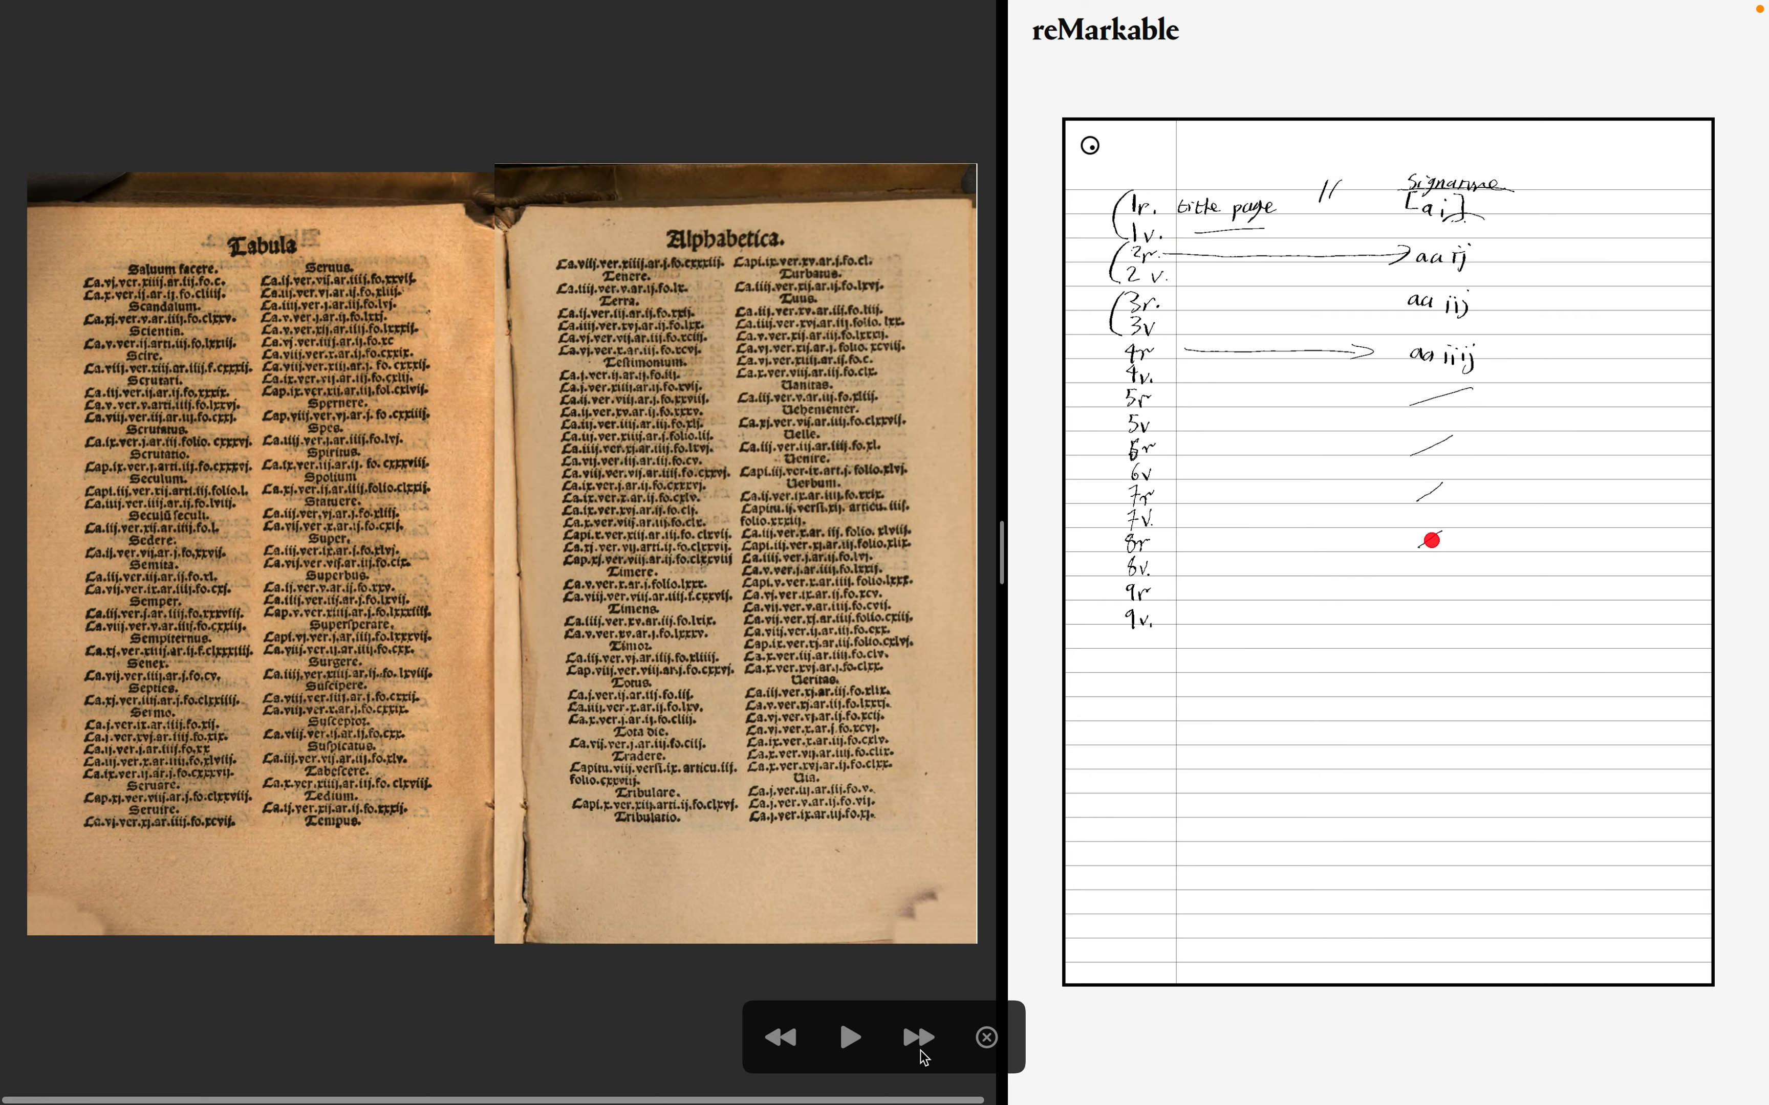
{"action": "left_click", "coordinate": [920, 1050]}
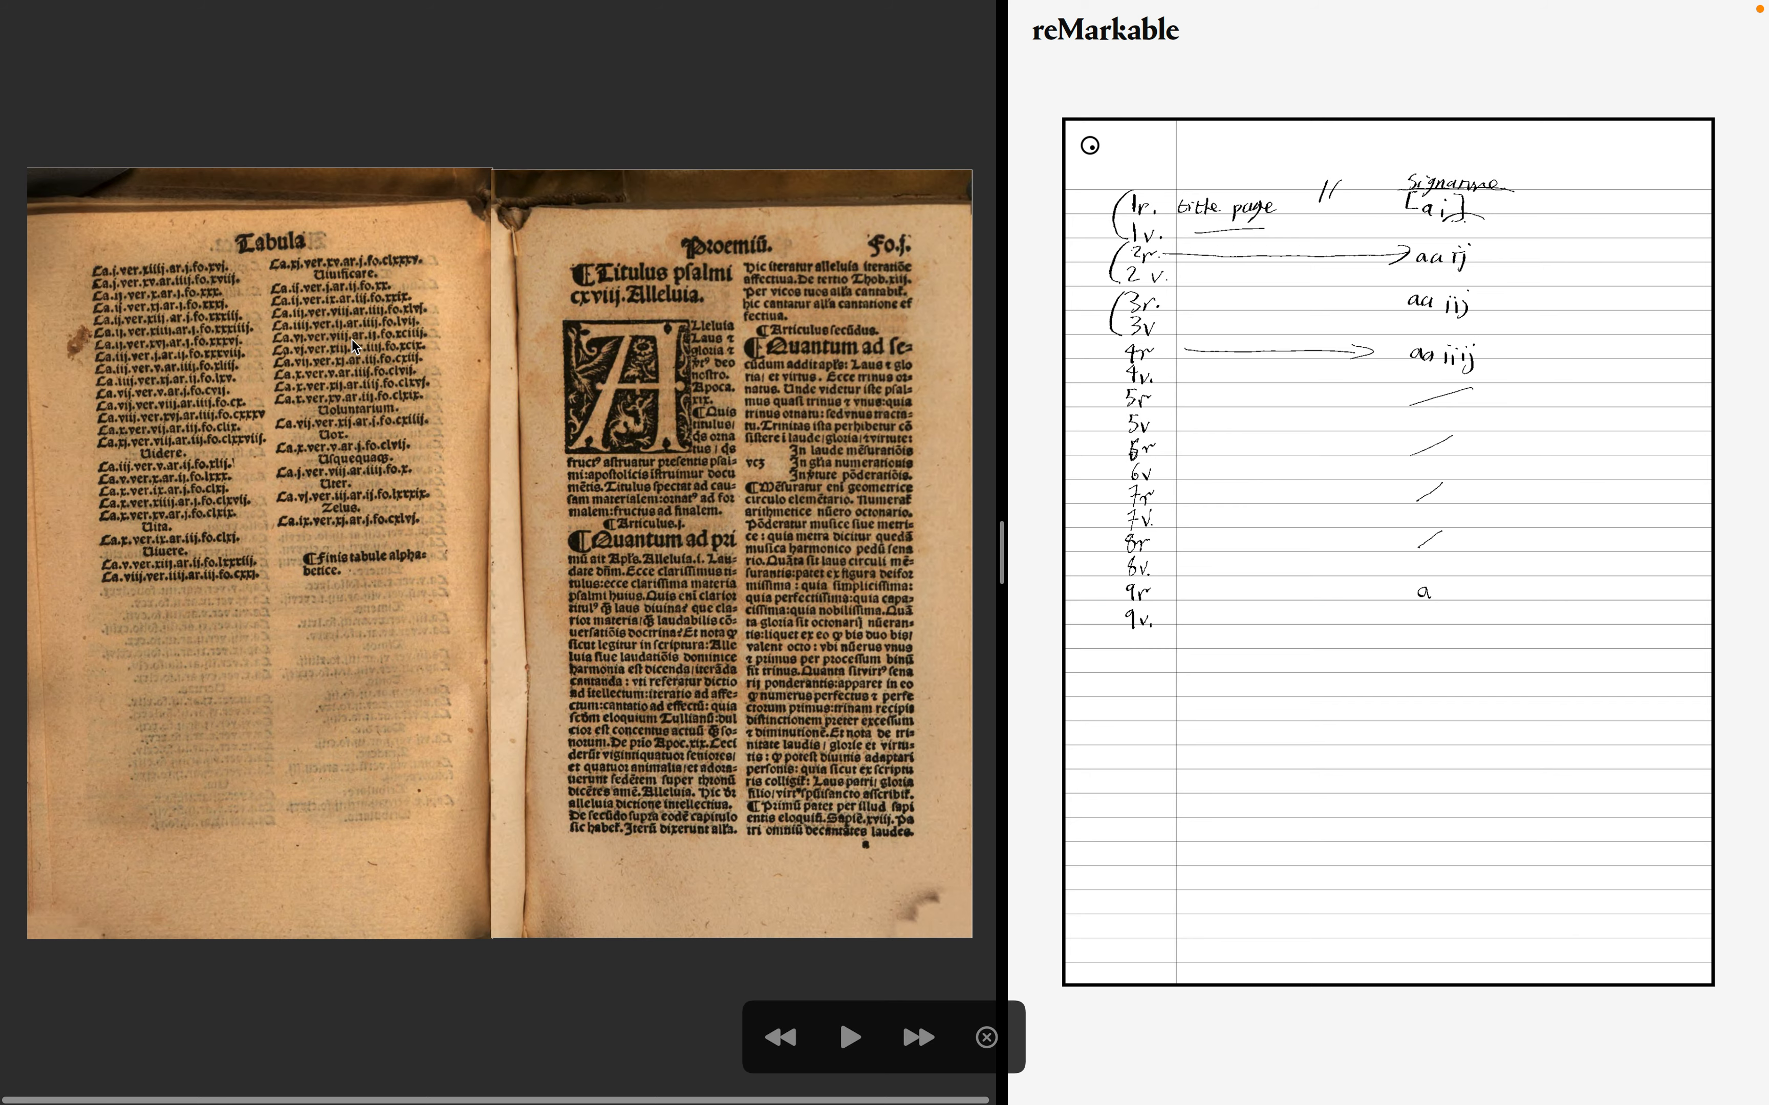
- Page back and forth among the last spreads of the alphabetical table
{"action": "key", "text": "Left"}
{"action": "key", "text": "Left"}
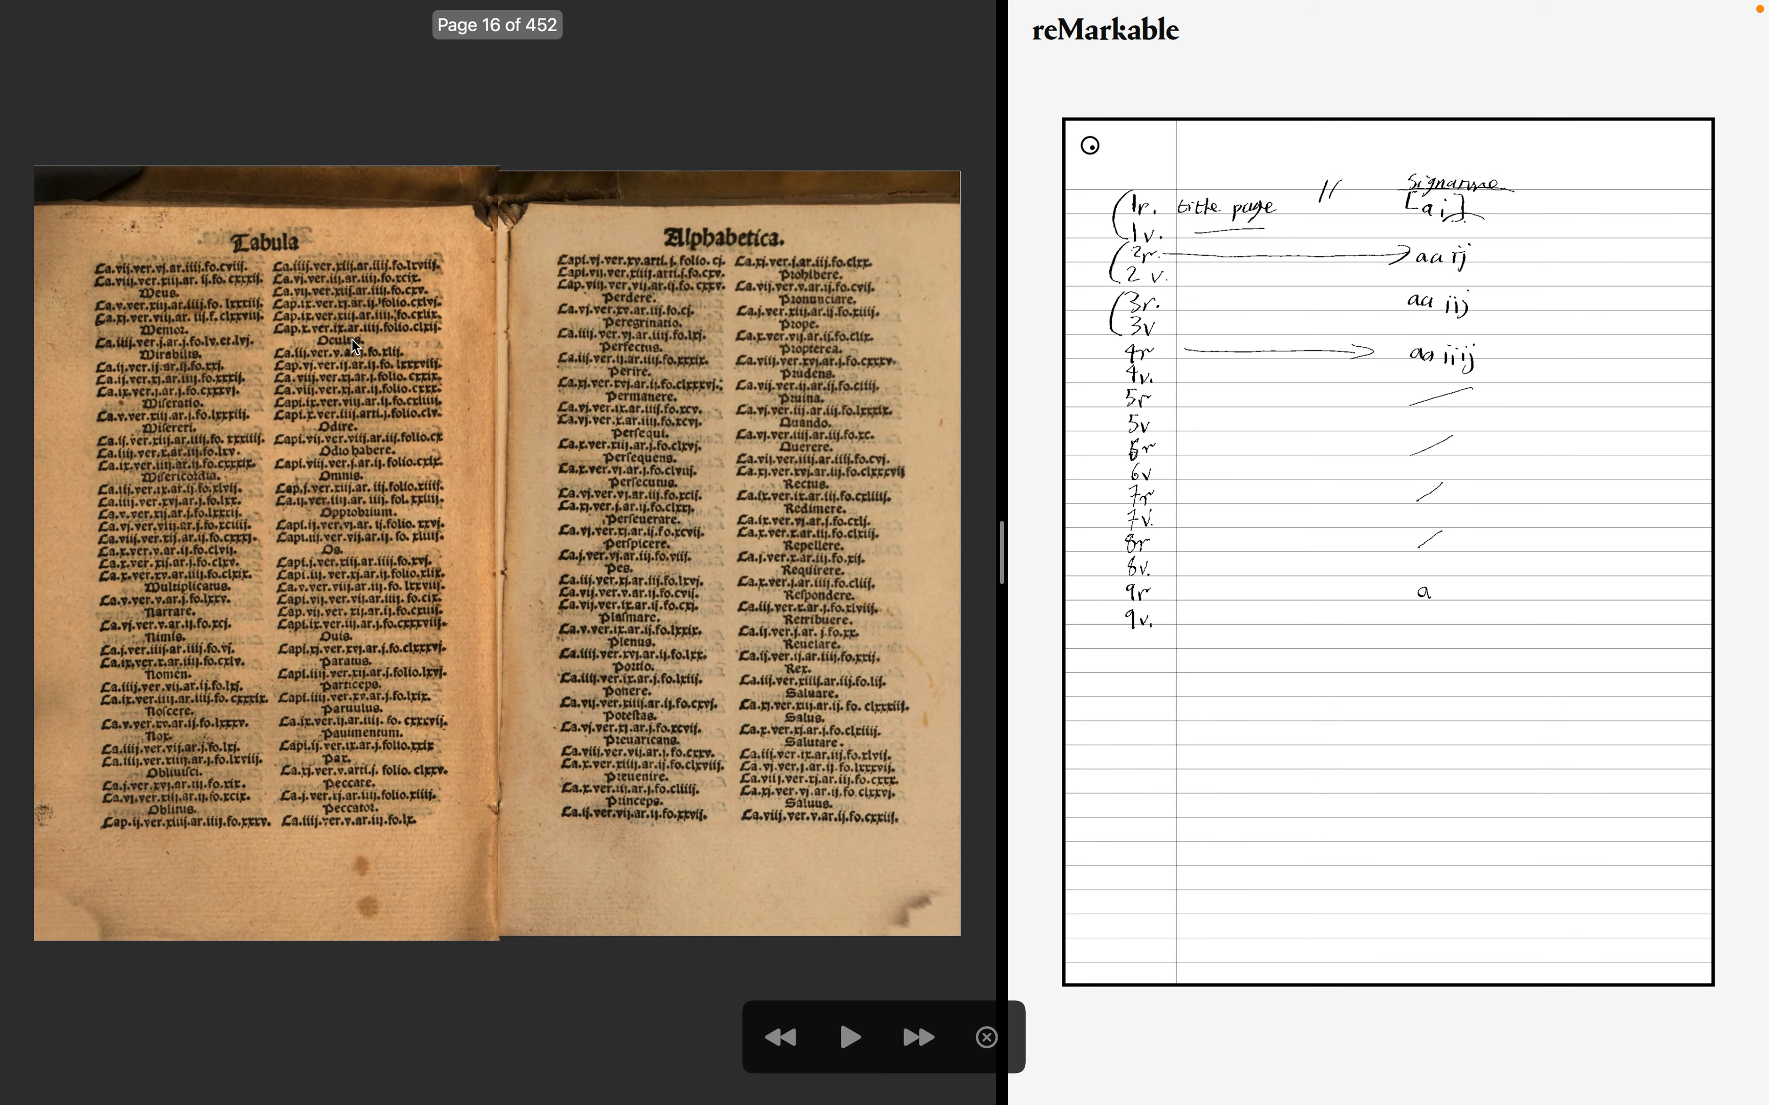
{"action": "key", "text": "Left"}
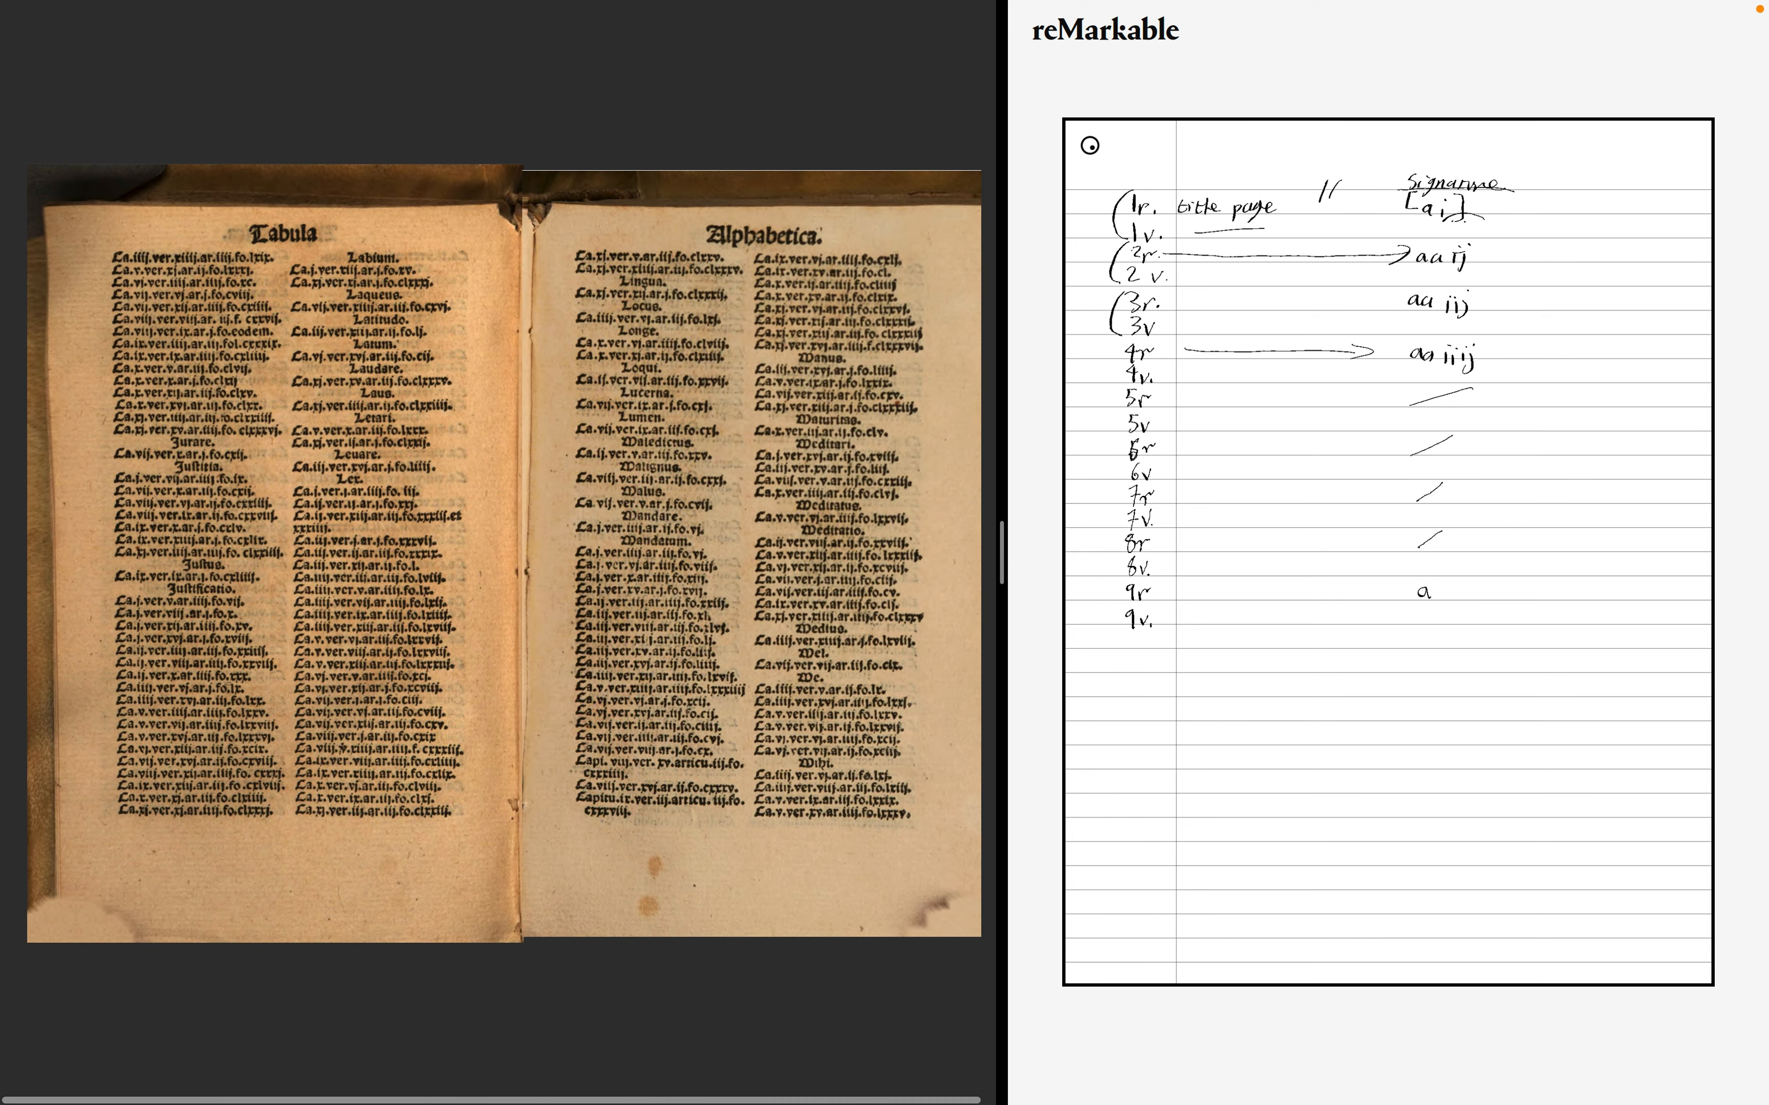
{"action": "key", "text": "Right"}
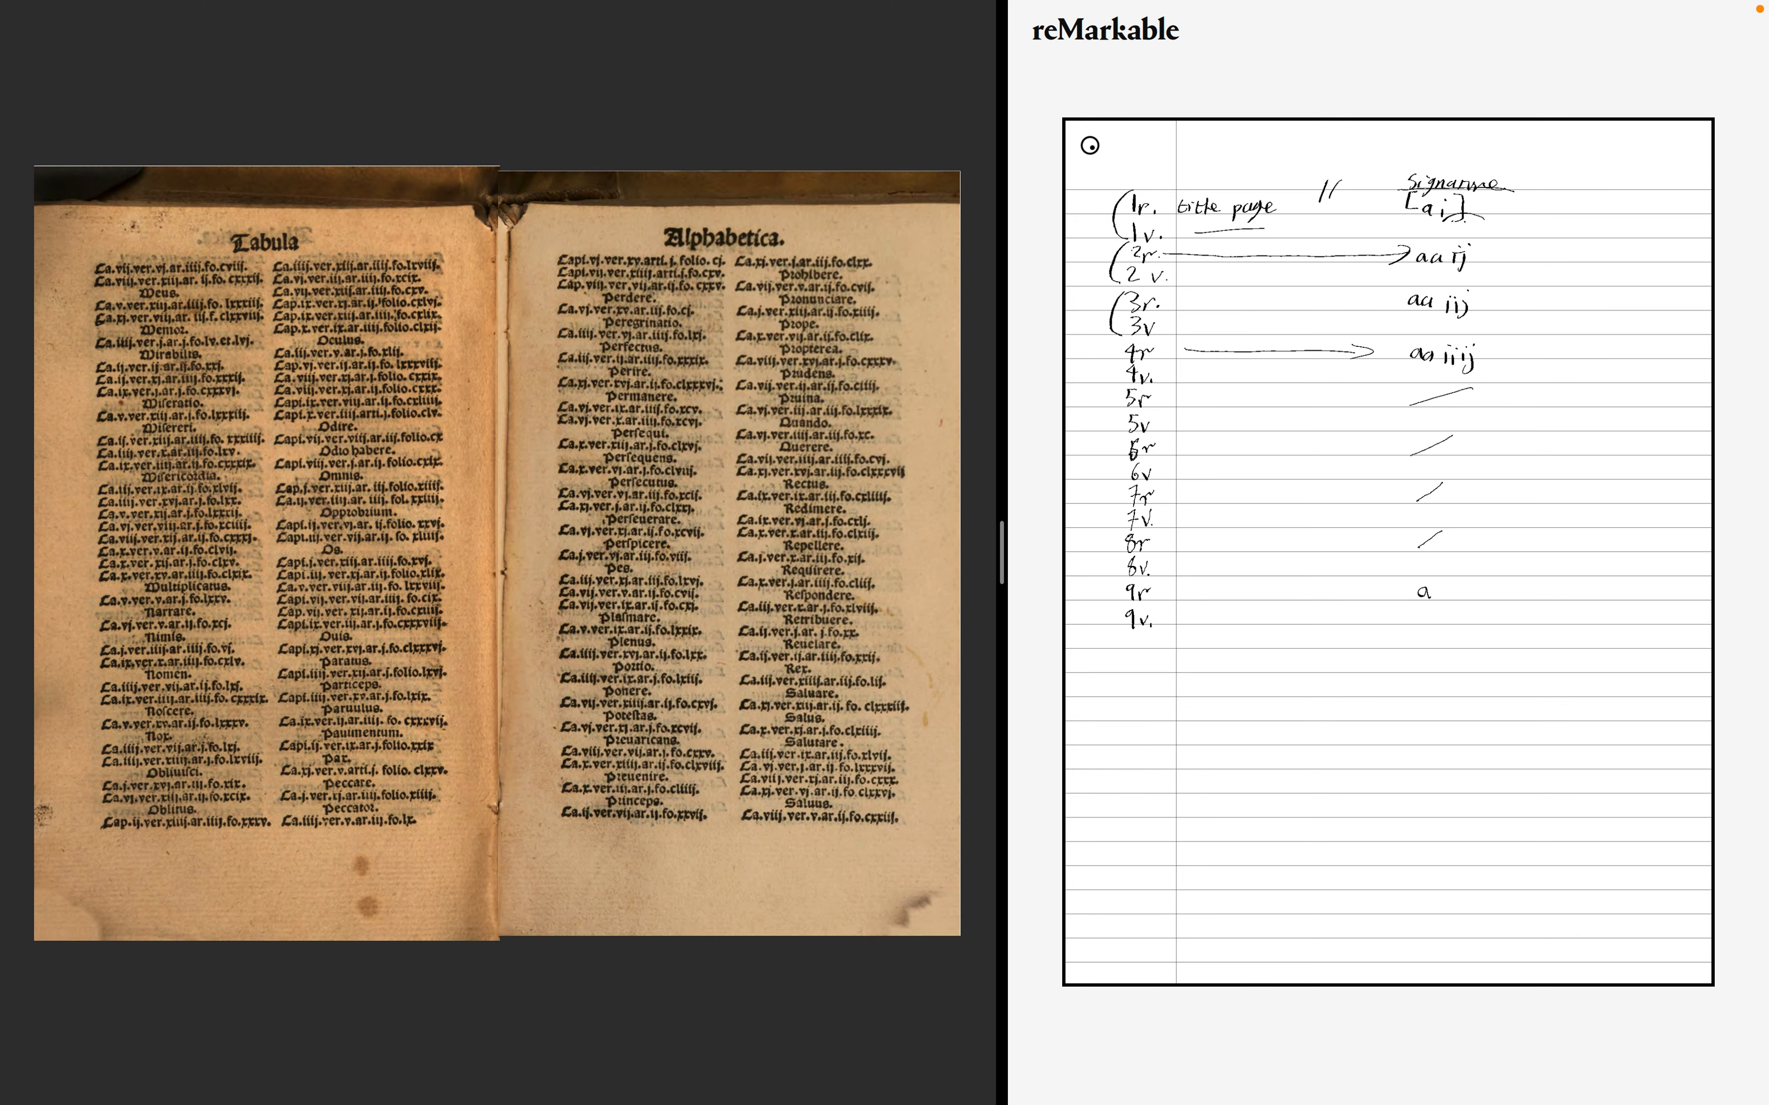
- Advance spread by spread from the end of the alphabetical table through the Proemium into the first chapter
{"action": "key", "text": "Right"}
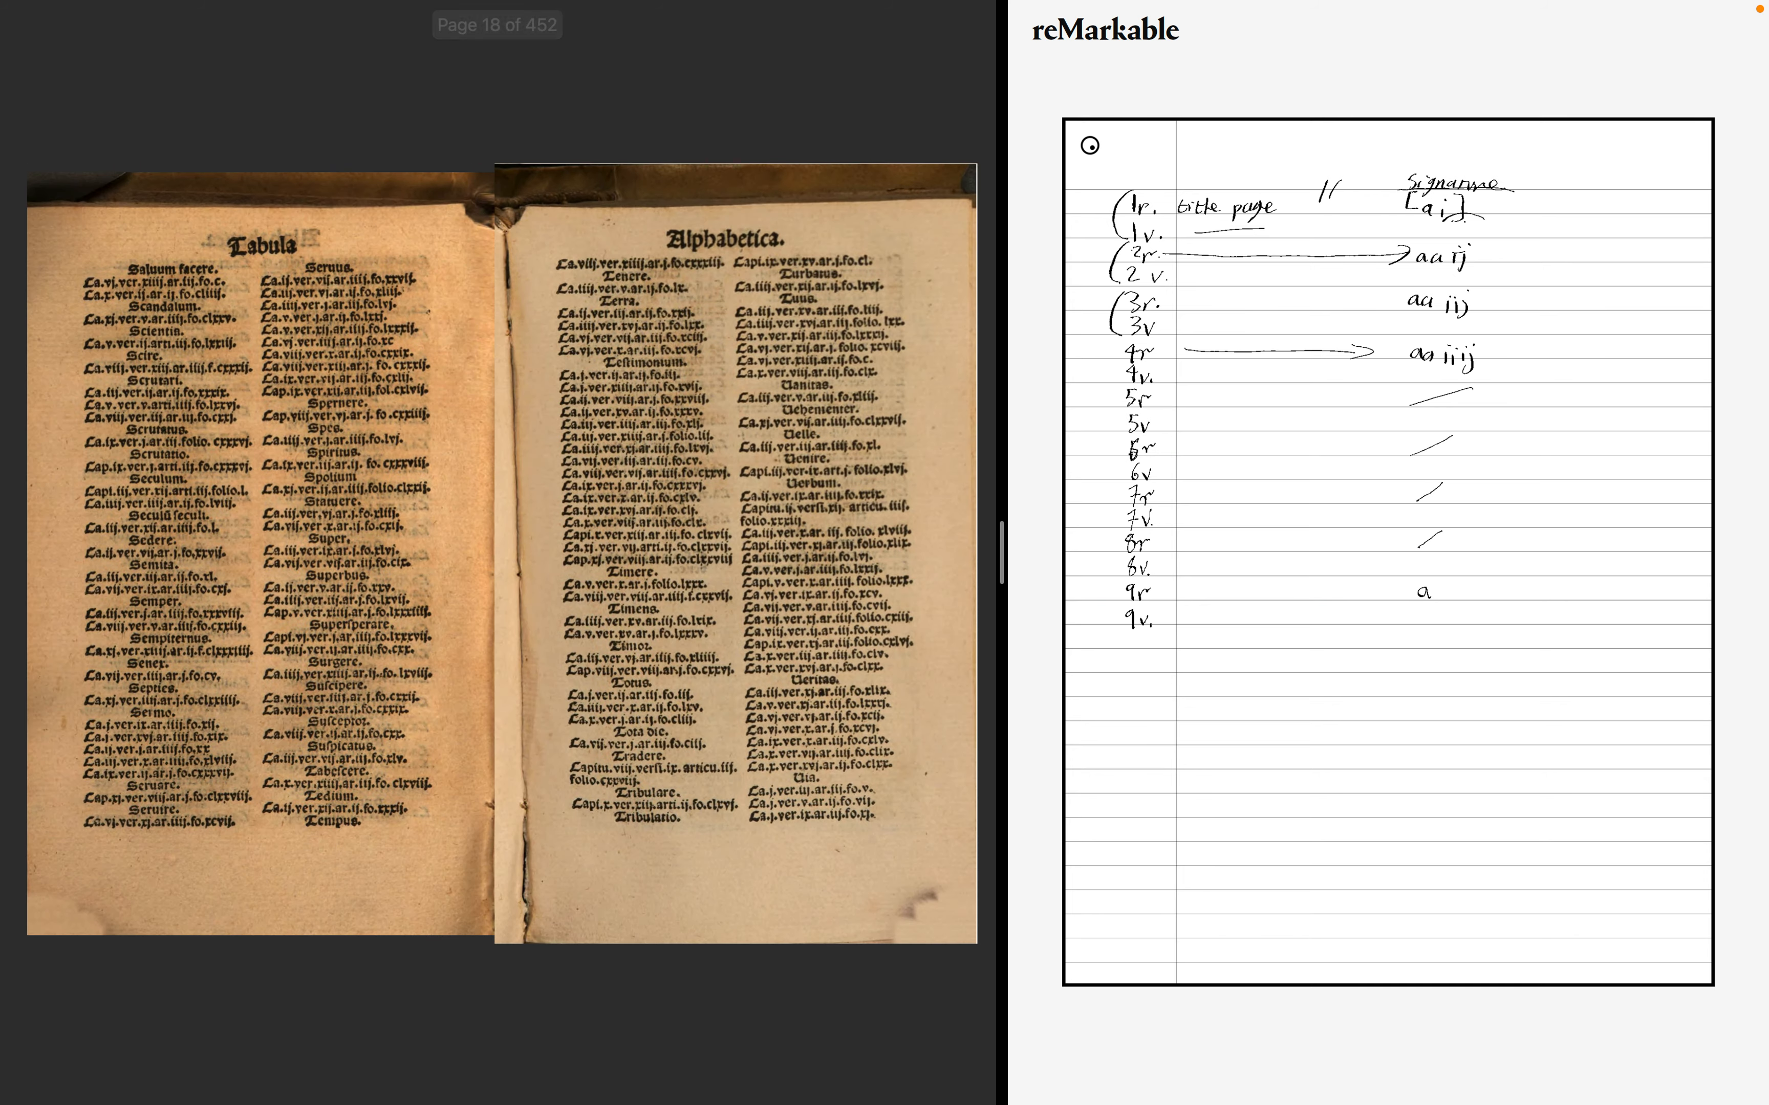
{"action": "key", "text": "Right"}
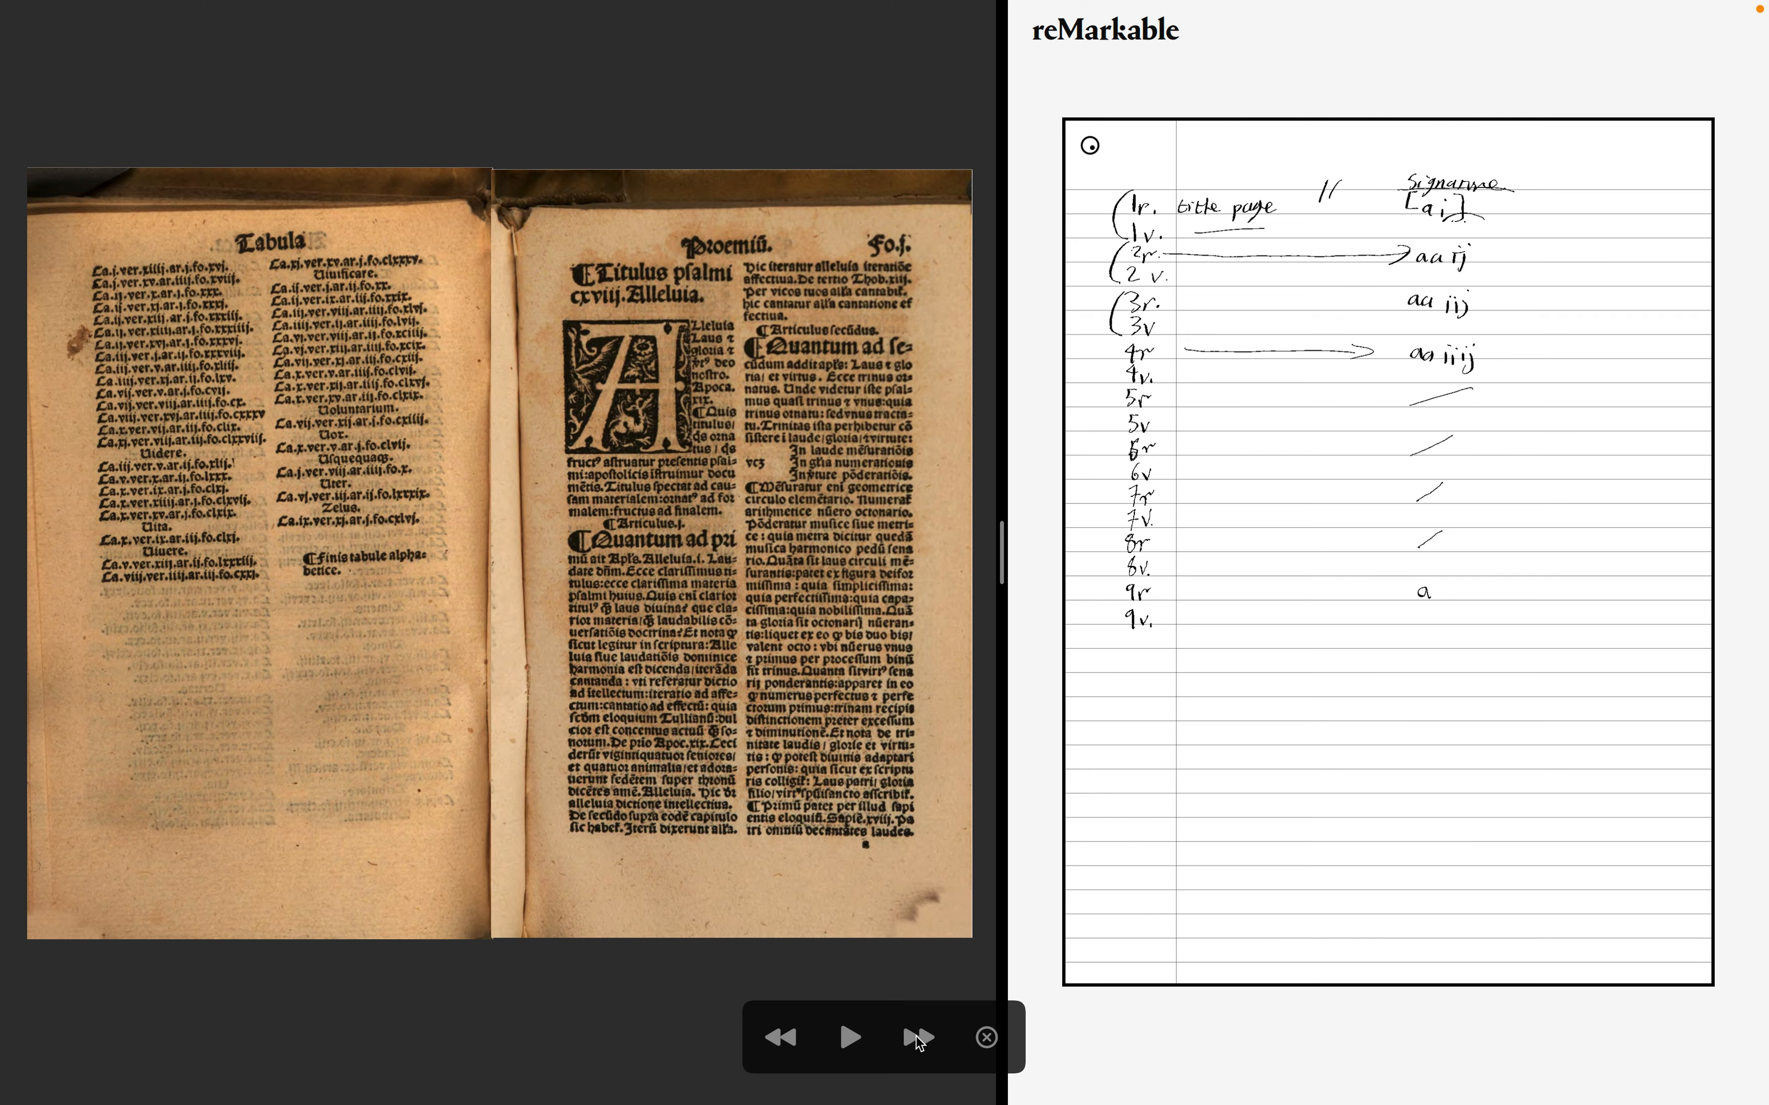
{"action": "left_click", "coordinate": [916, 1039]}
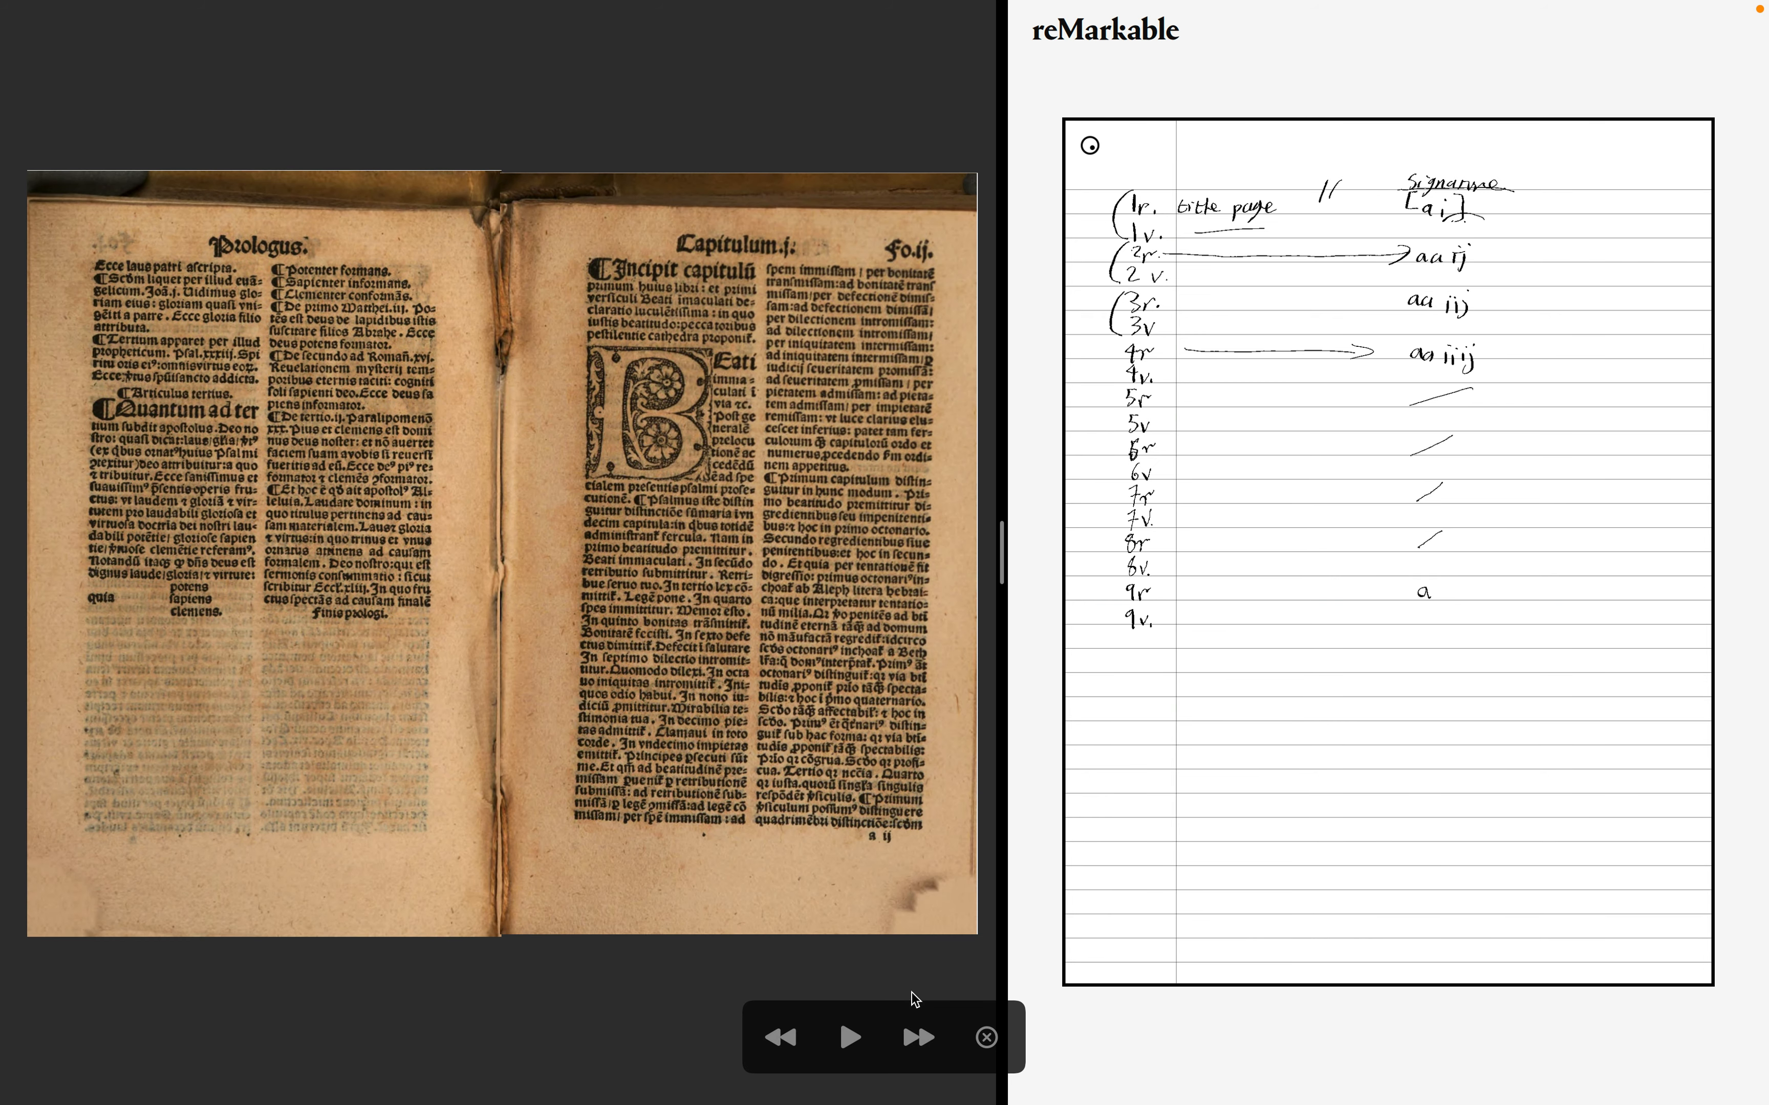
{"action": "left_click", "coordinate": [915, 1037]}
{"action": "left_click", "coordinate": [915, 1037]}
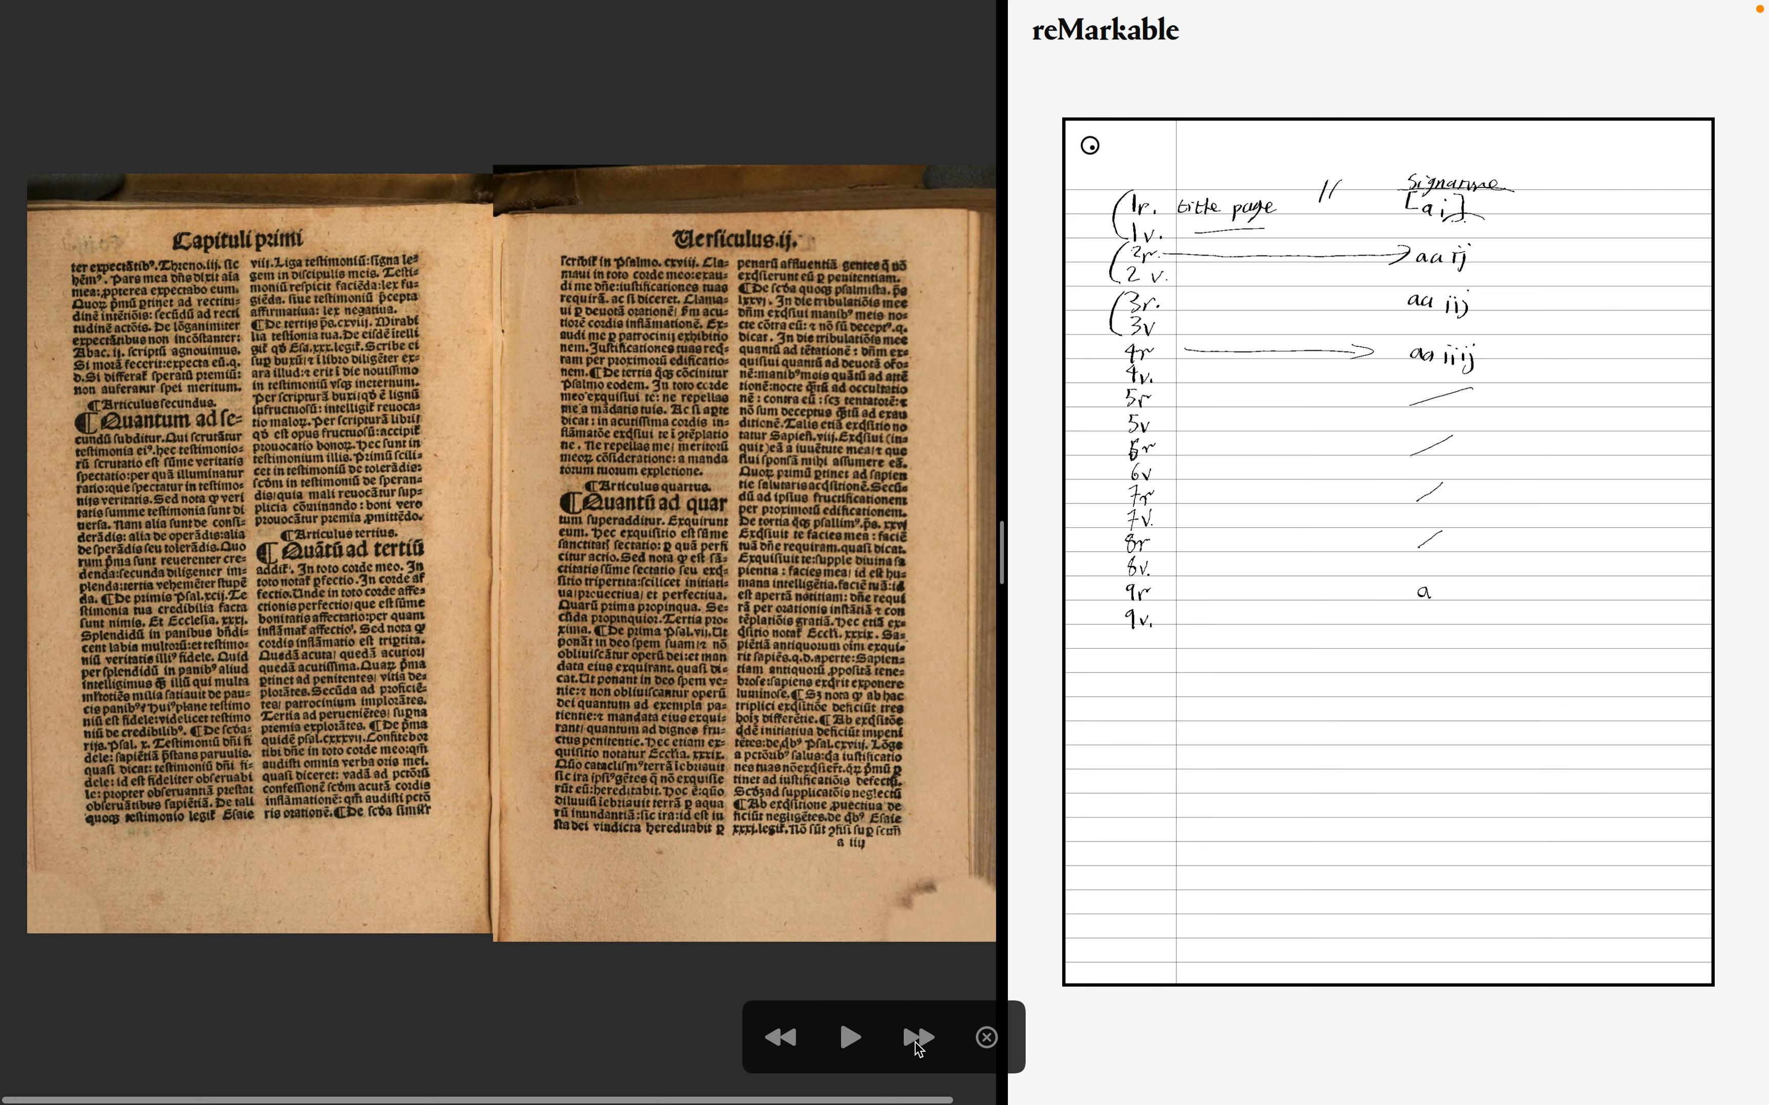
{"action": "left_click", "coordinate": [915, 1041]}
{"action": "left_click", "coordinate": [915, 1039]}
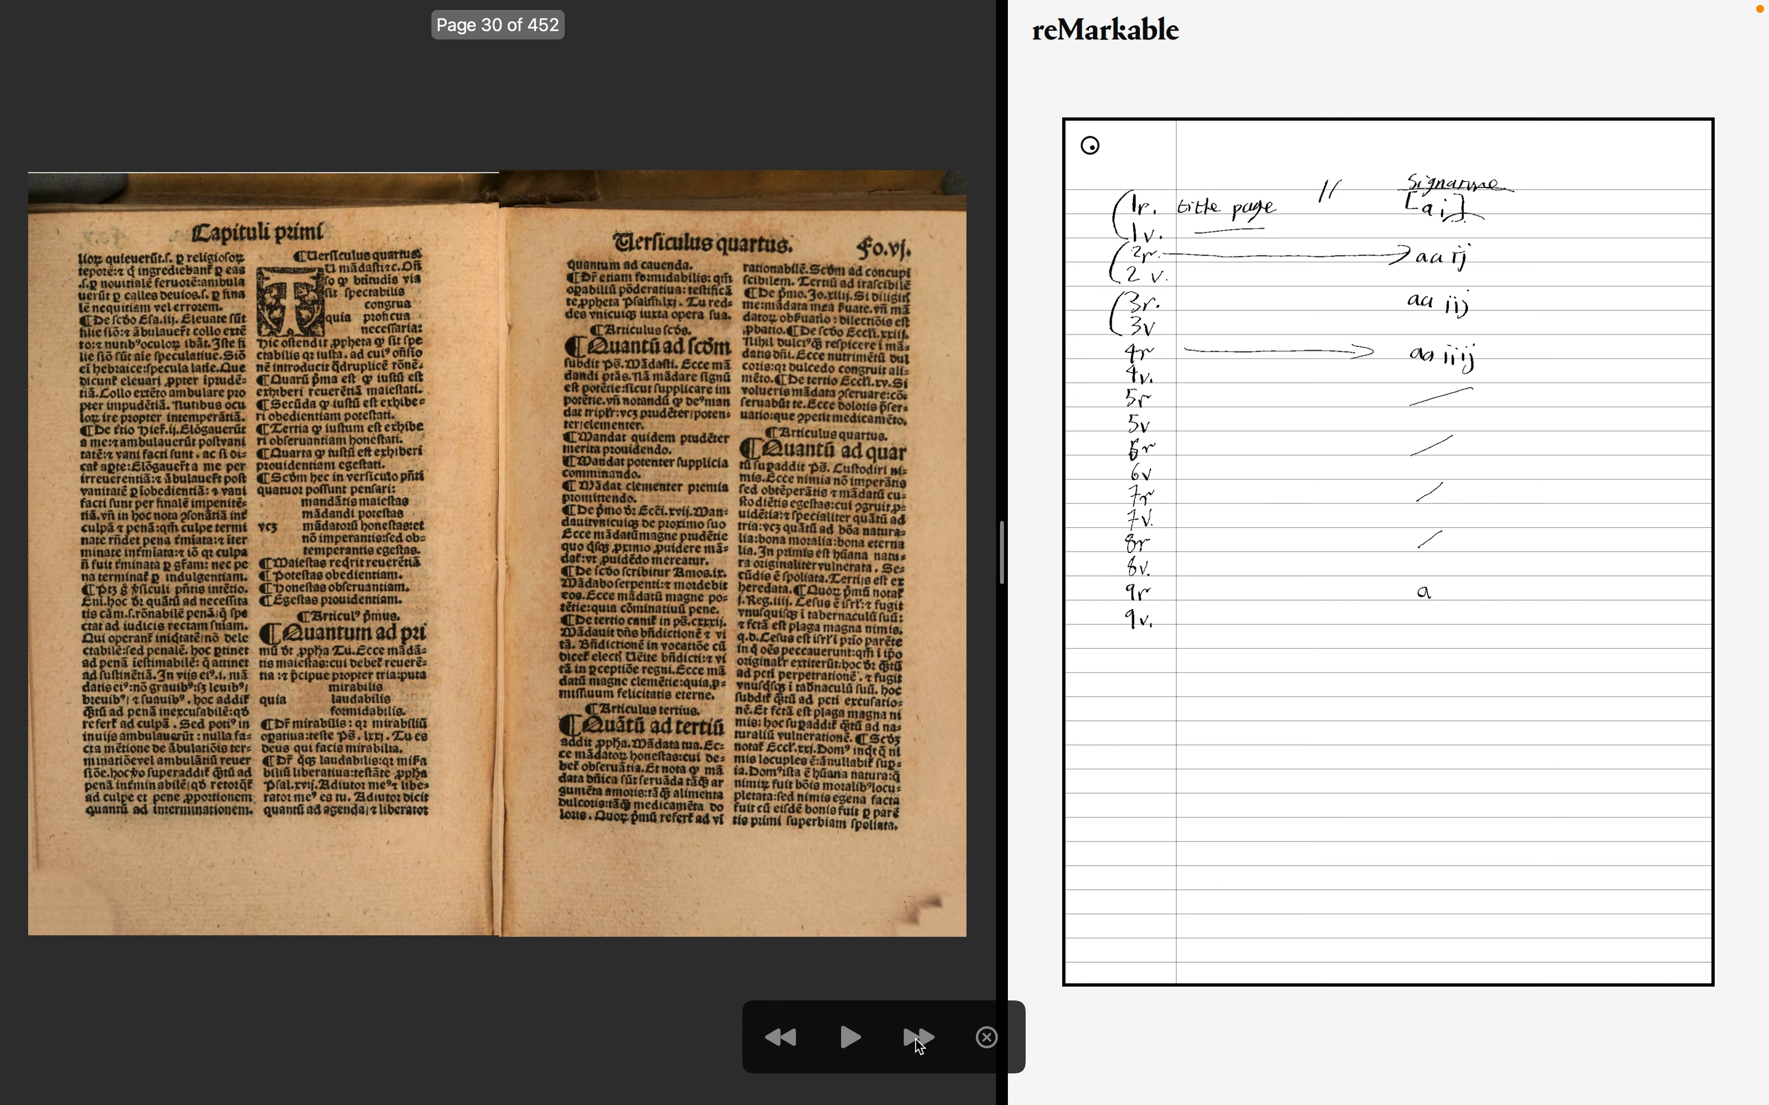
{"action": "left_click", "coordinate": [916, 1040]}
{"action": "left_click", "coordinate": [915, 1039]}
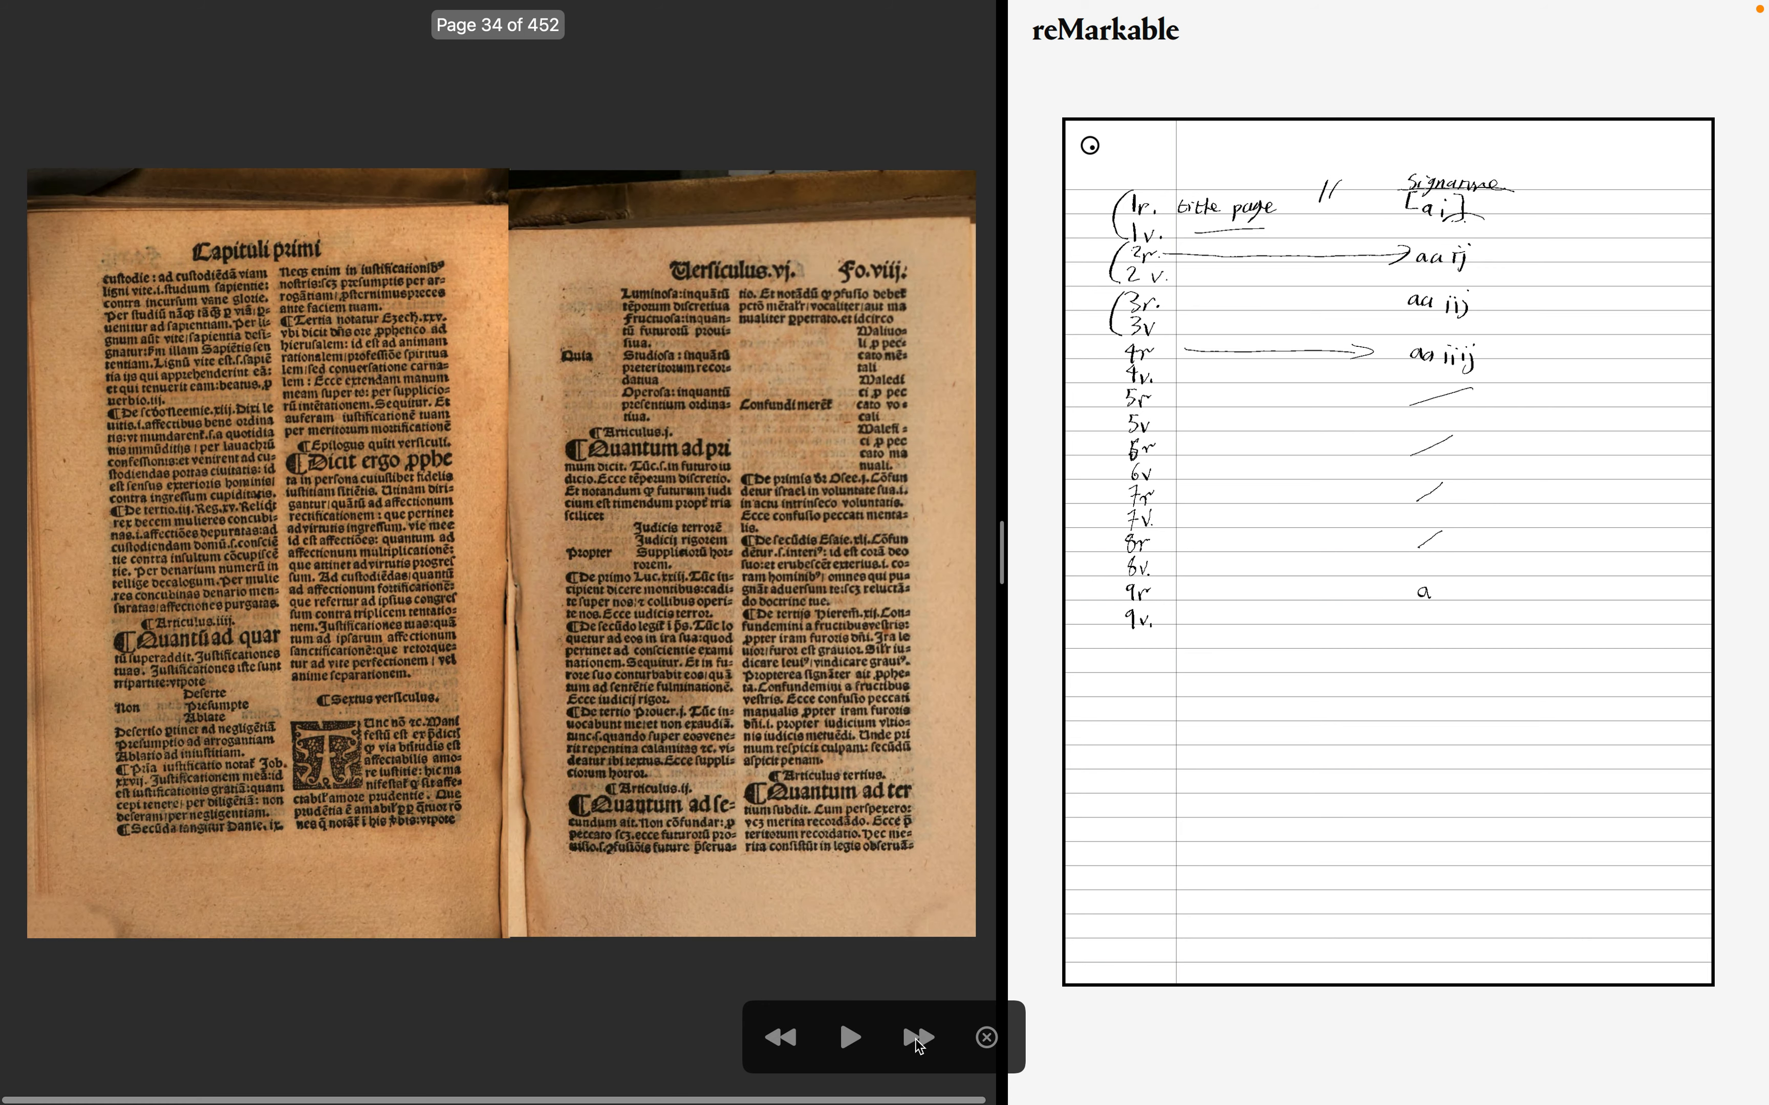
{"action": "left_click", "coordinate": [915, 1040]}
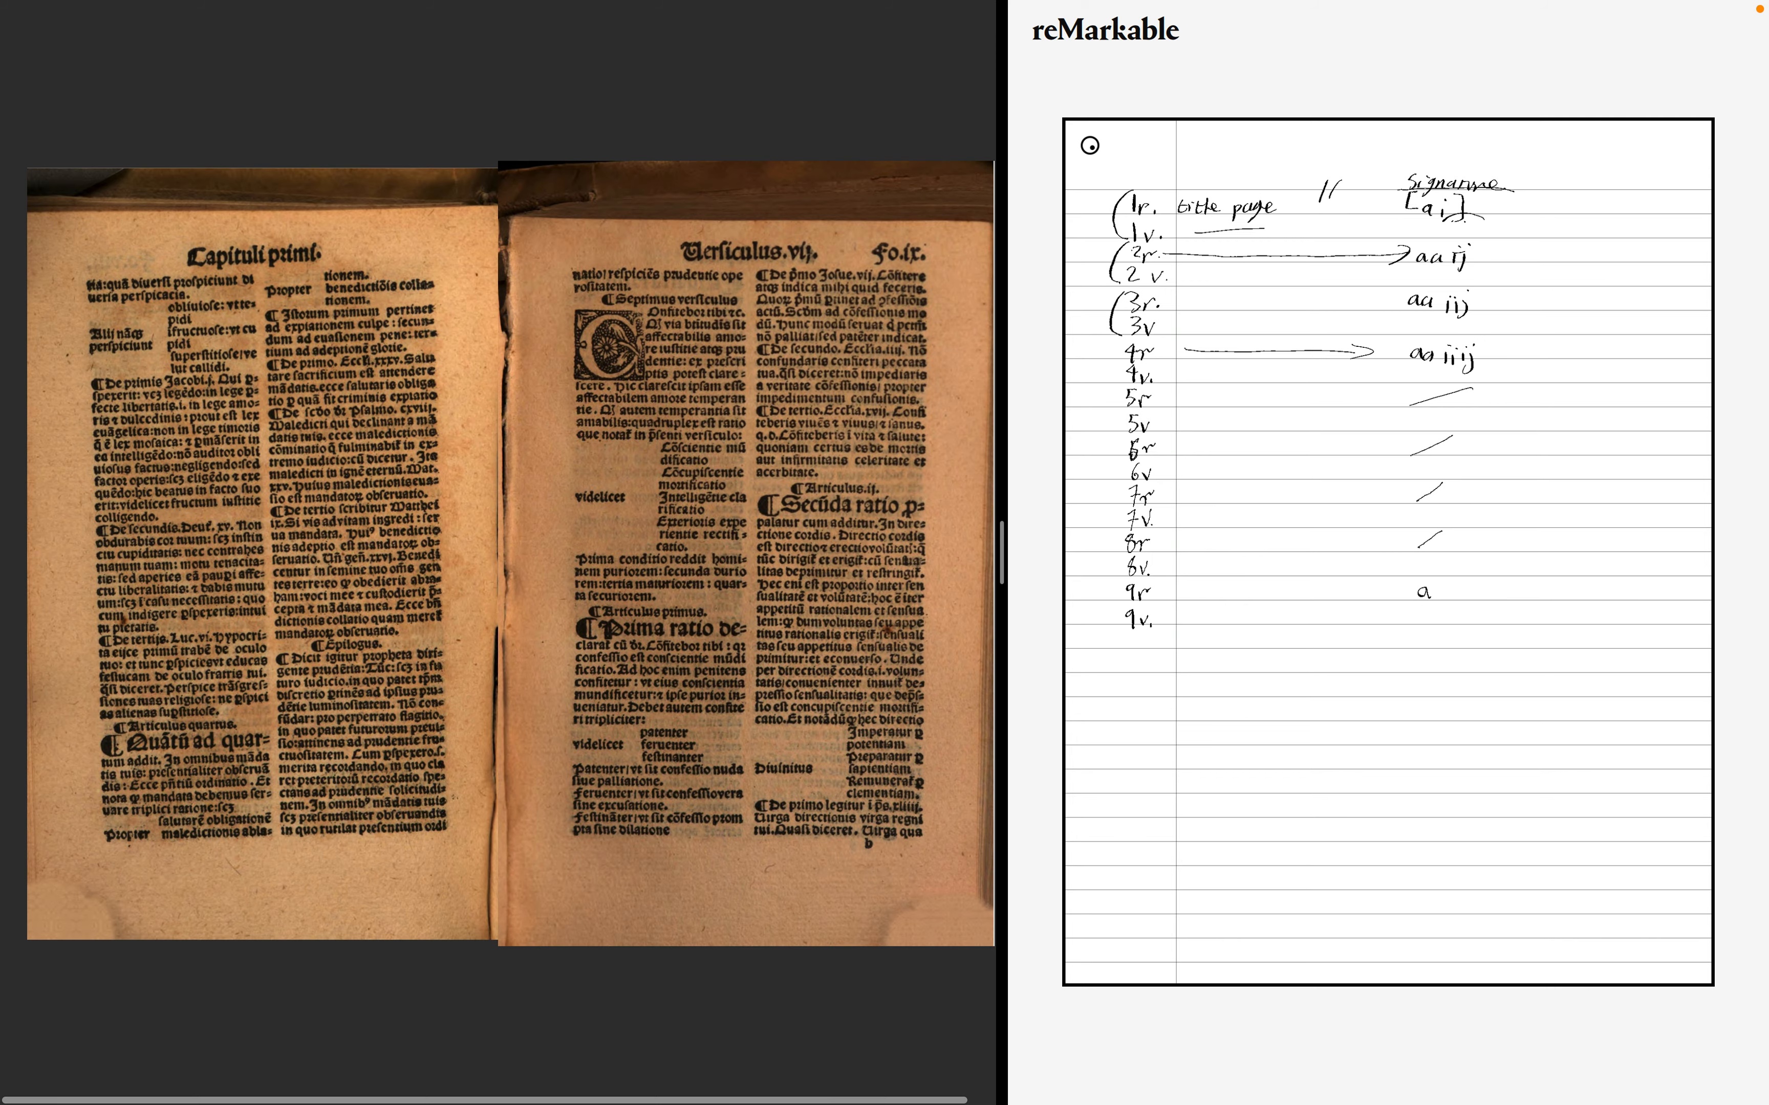
- Page back to the Proemium spread and forward again to the second spread of the first chapter
{"action": "key", "text": "Left"}
{"action": "key", "text": "Left"}
{"action": "key", "text": "Left"}
{"action": "key", "text": "Left"}
{"action": "key", "text": "Left"}
{"action": "key", "text": "Left"}
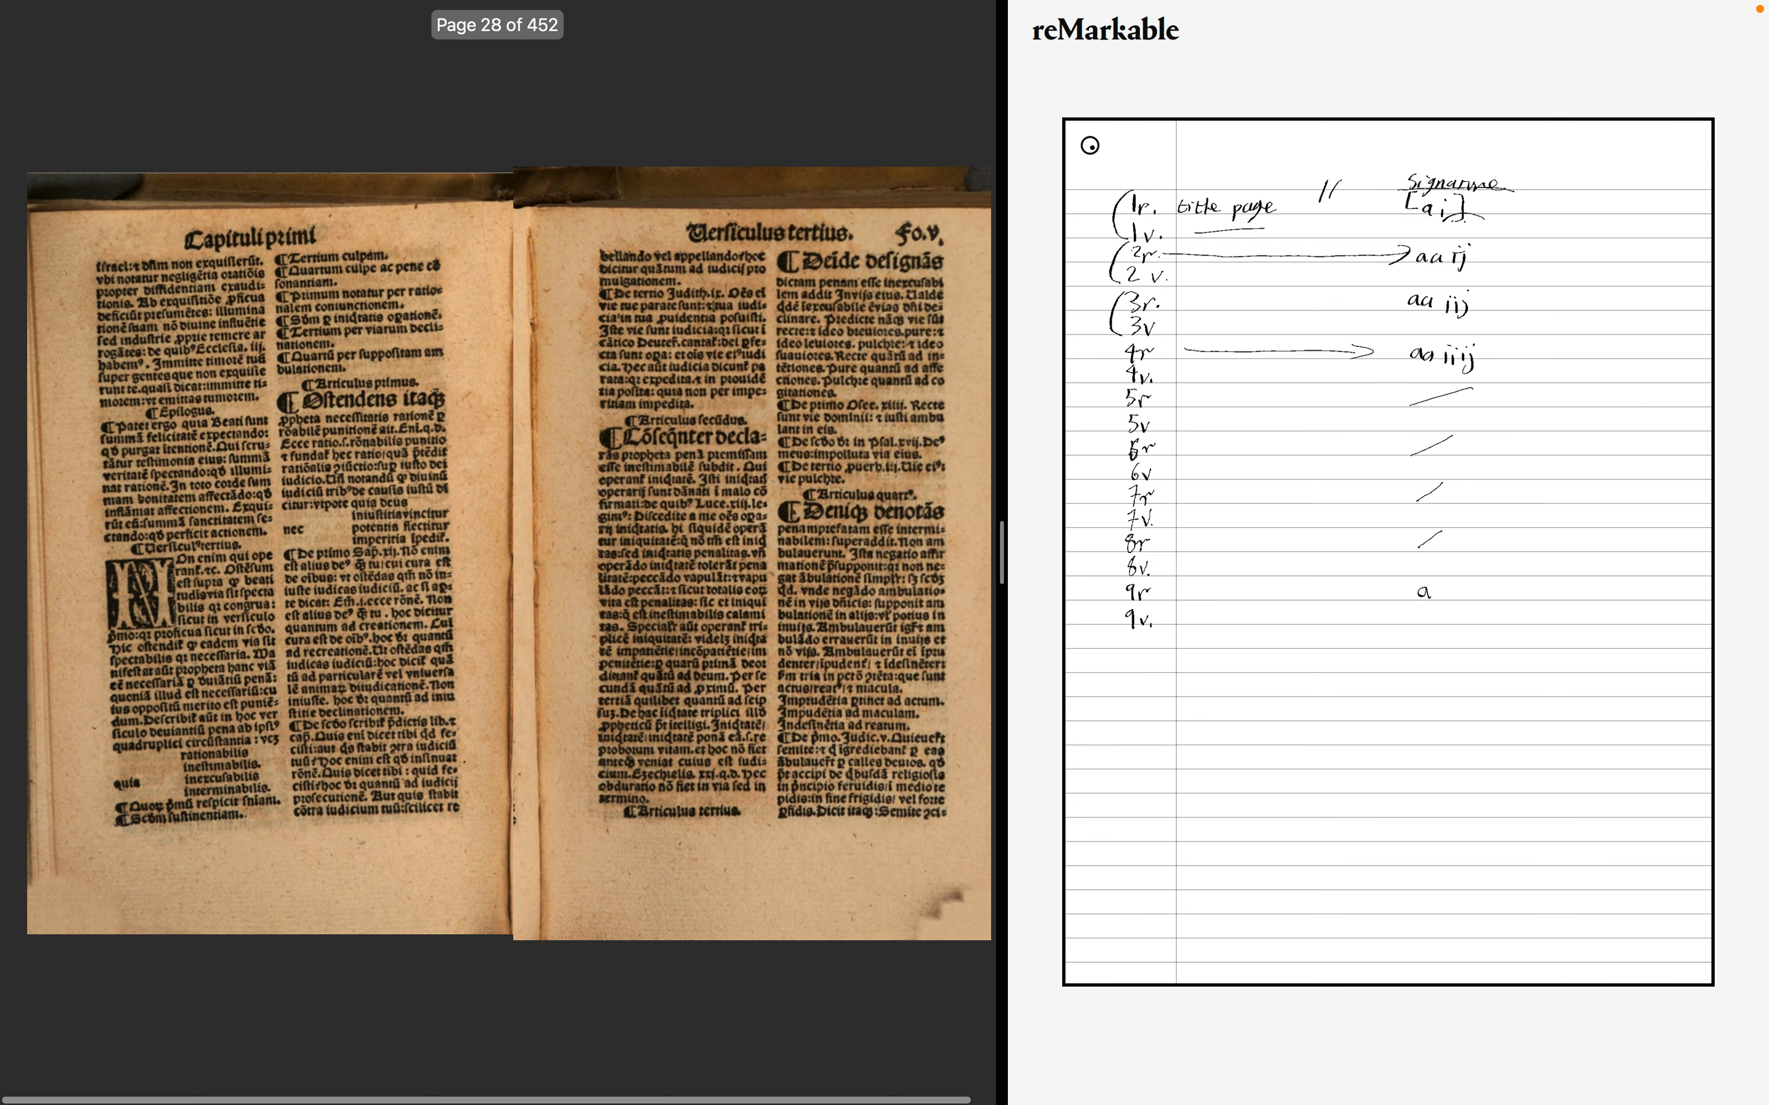
{"action": "key", "text": "Left"}
{"action": "key", "text": "Left"}
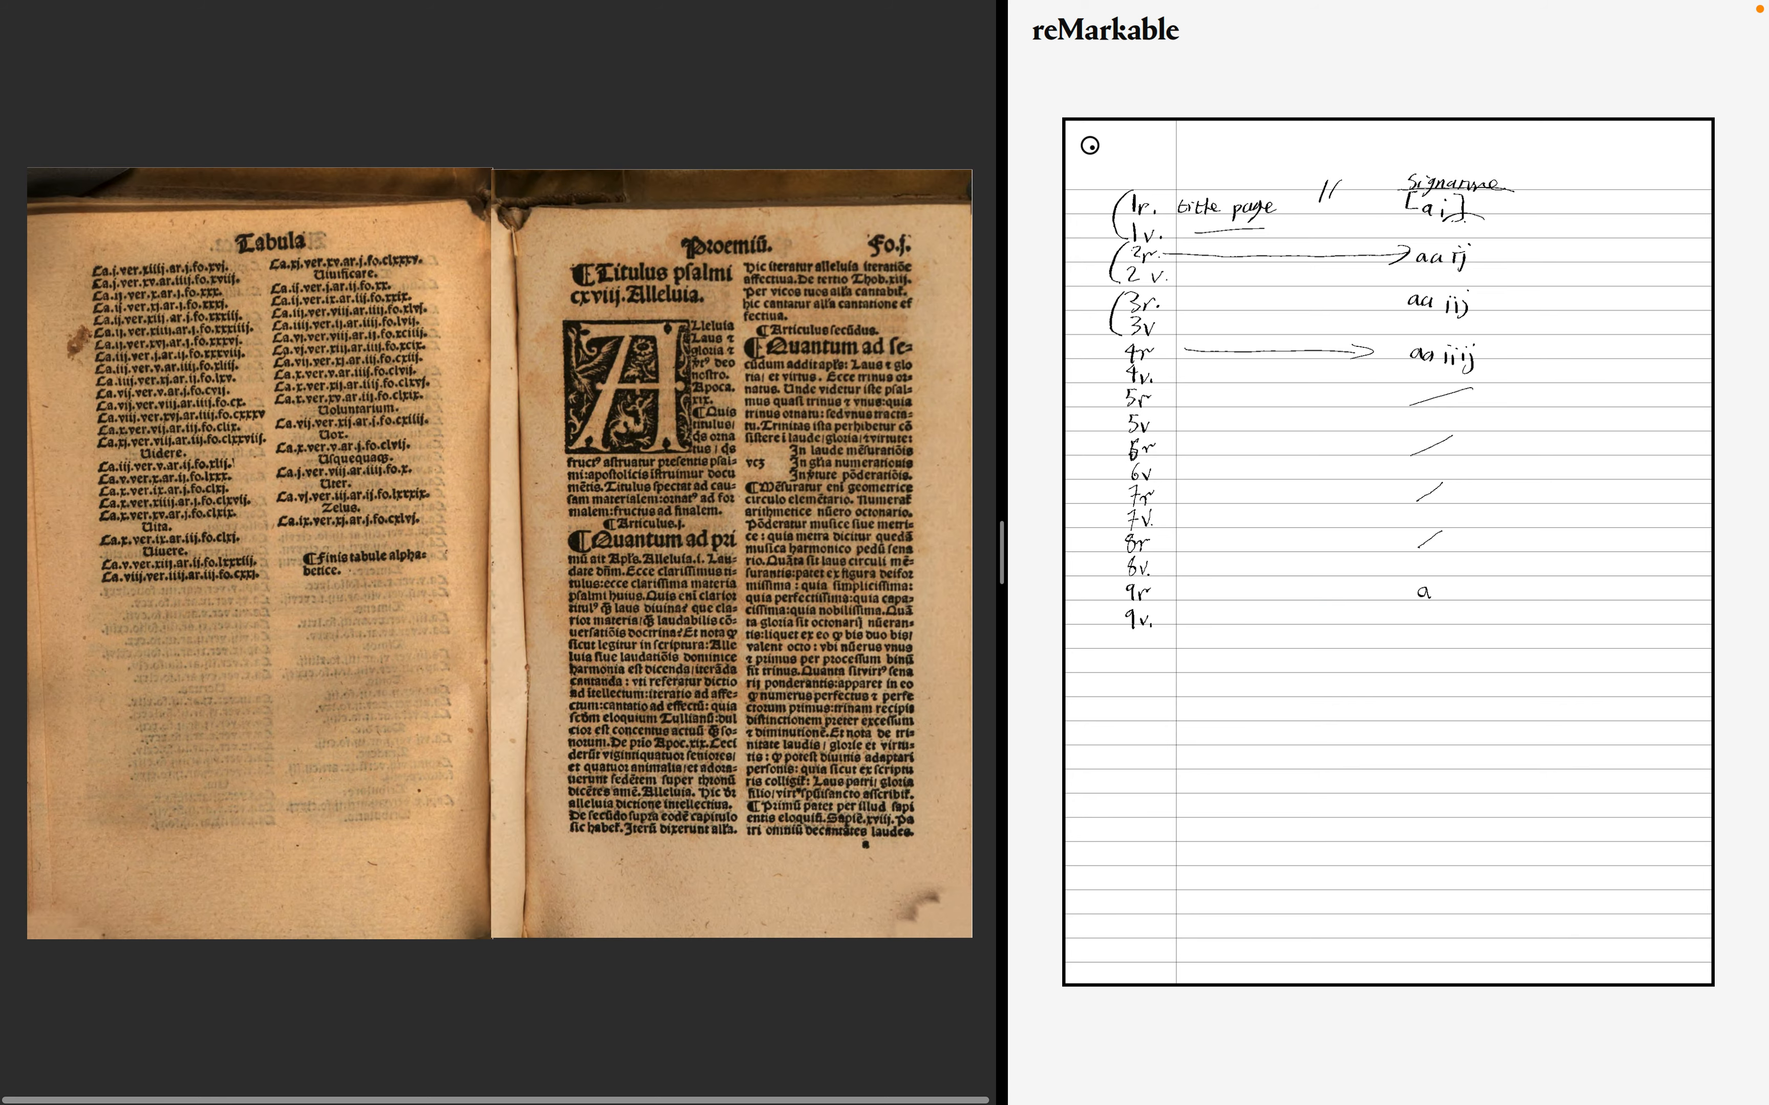
{"action": "key", "text": "Right"}
{"action": "key", "text": "Left"}
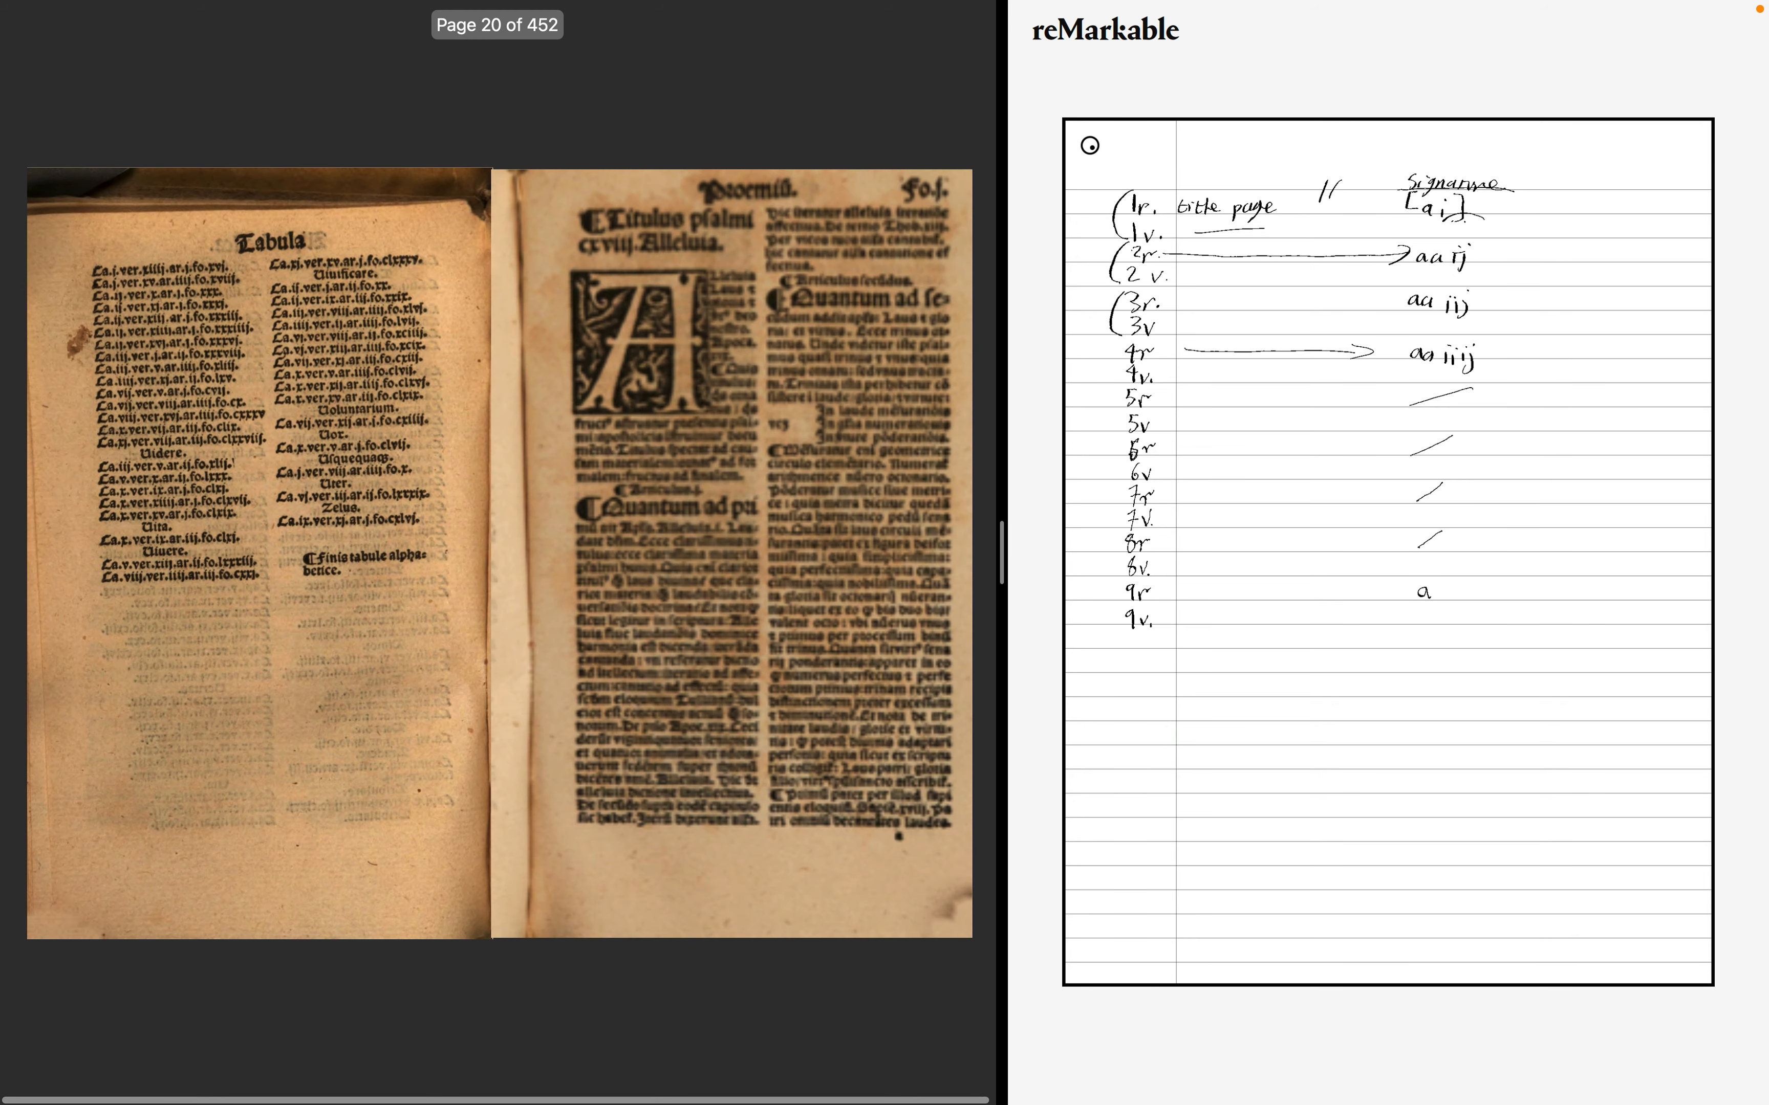
{"action": "key", "text": "Right"}
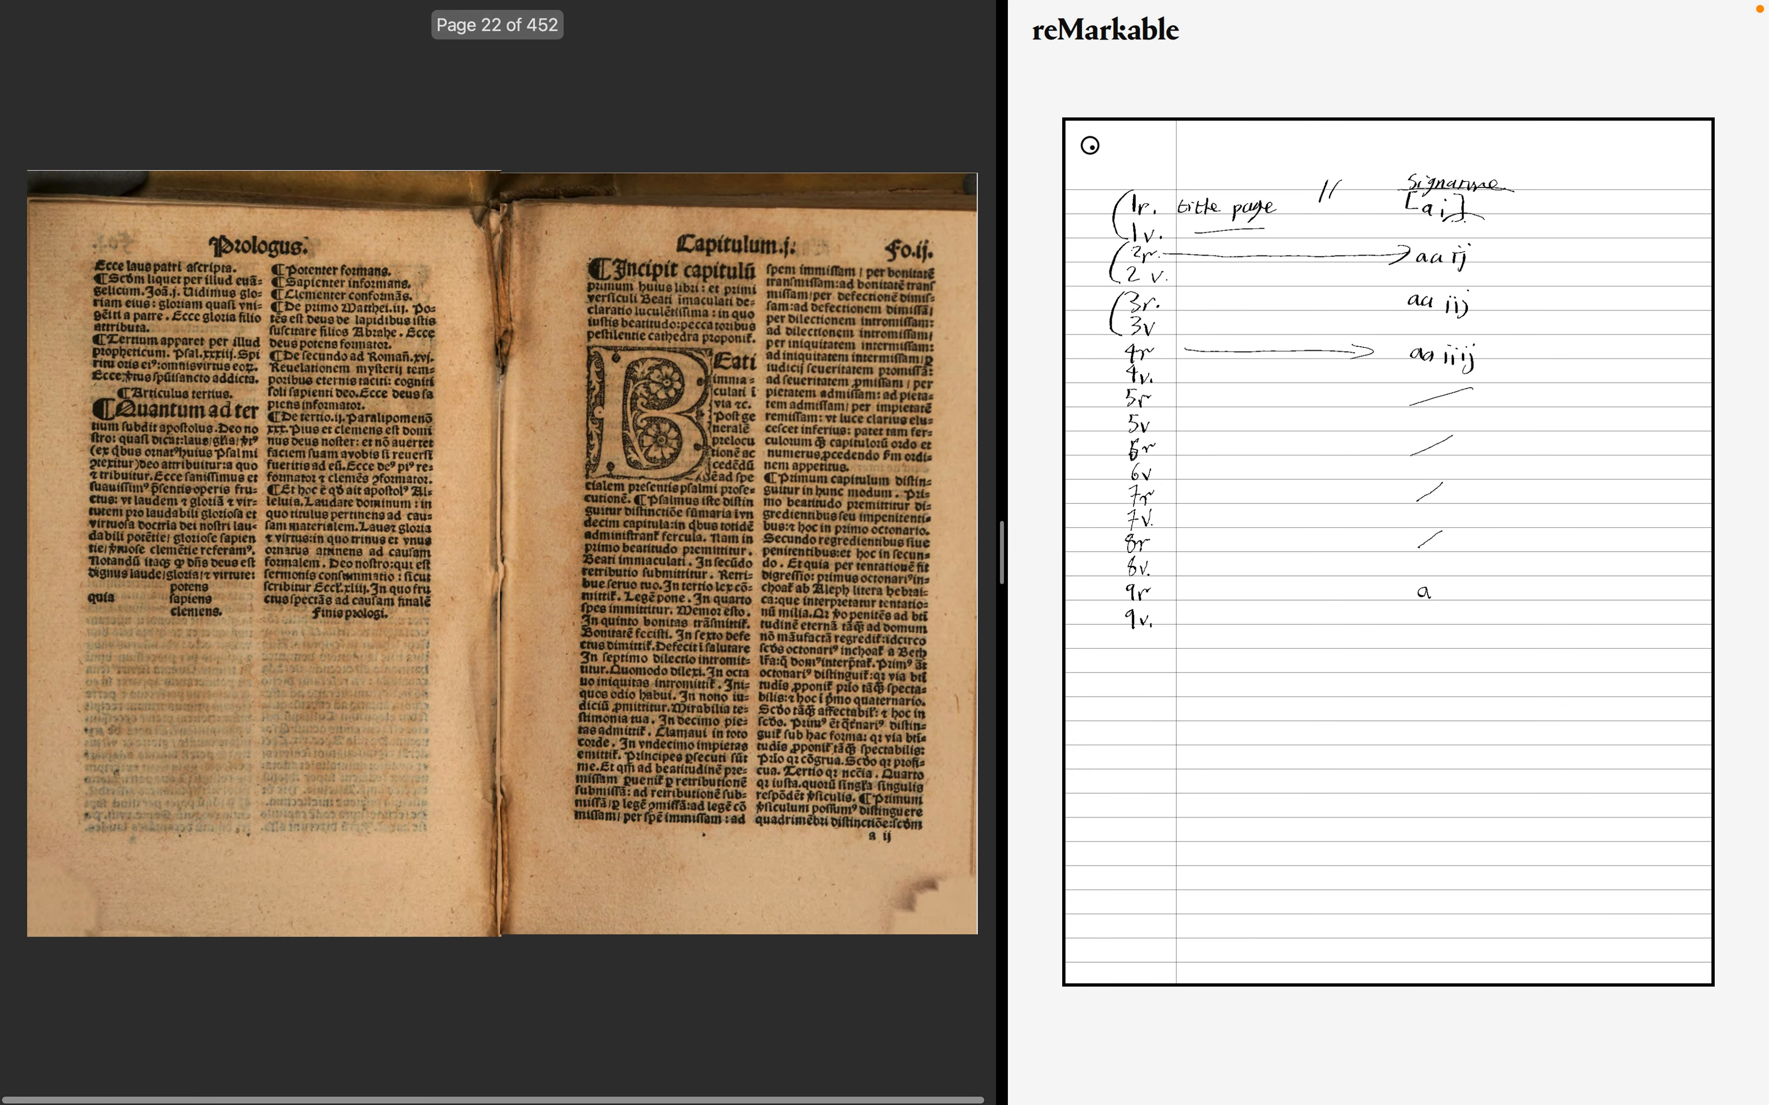
{"action": "key", "text": "Right"}
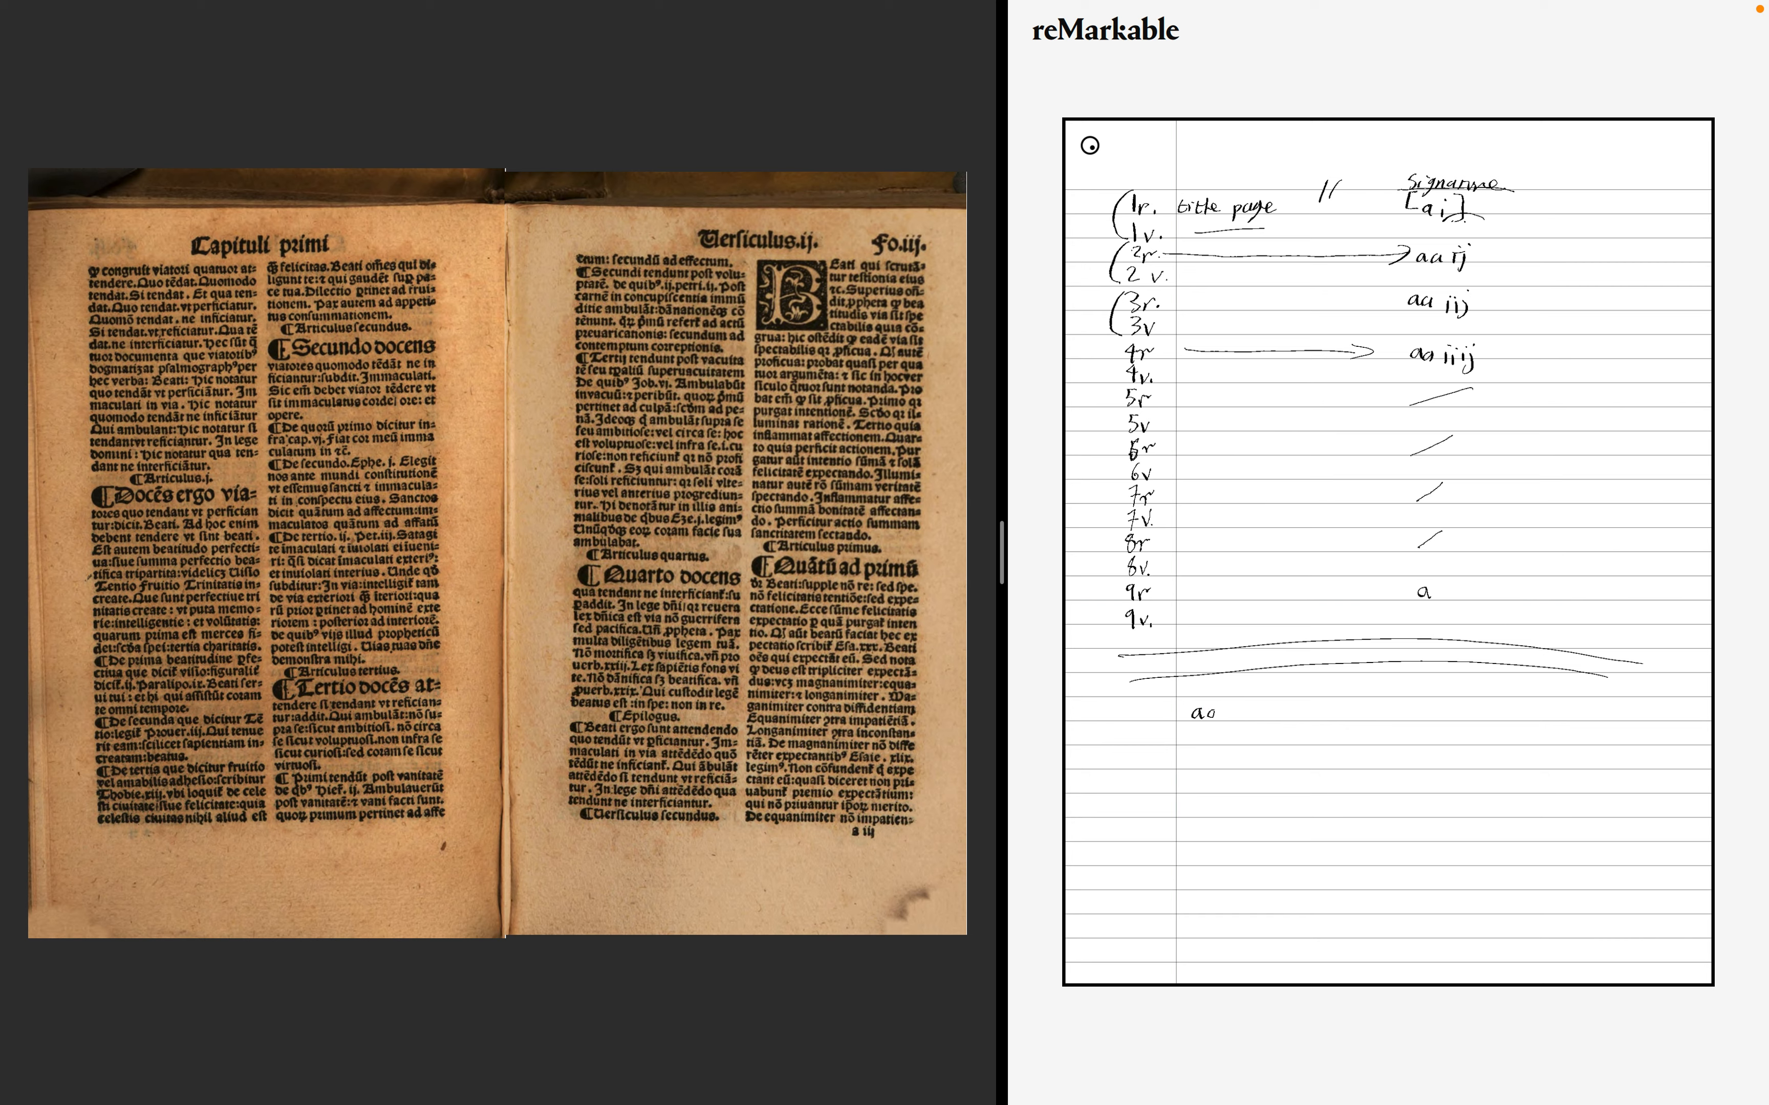
- In the notebook's quire list below the divider lines, add a comma and the quire letter a after aa
{"action": "mouse_move", "coordinate": [883, 310]}
{"action": "mouse_move", "coordinate": [874, 832]}
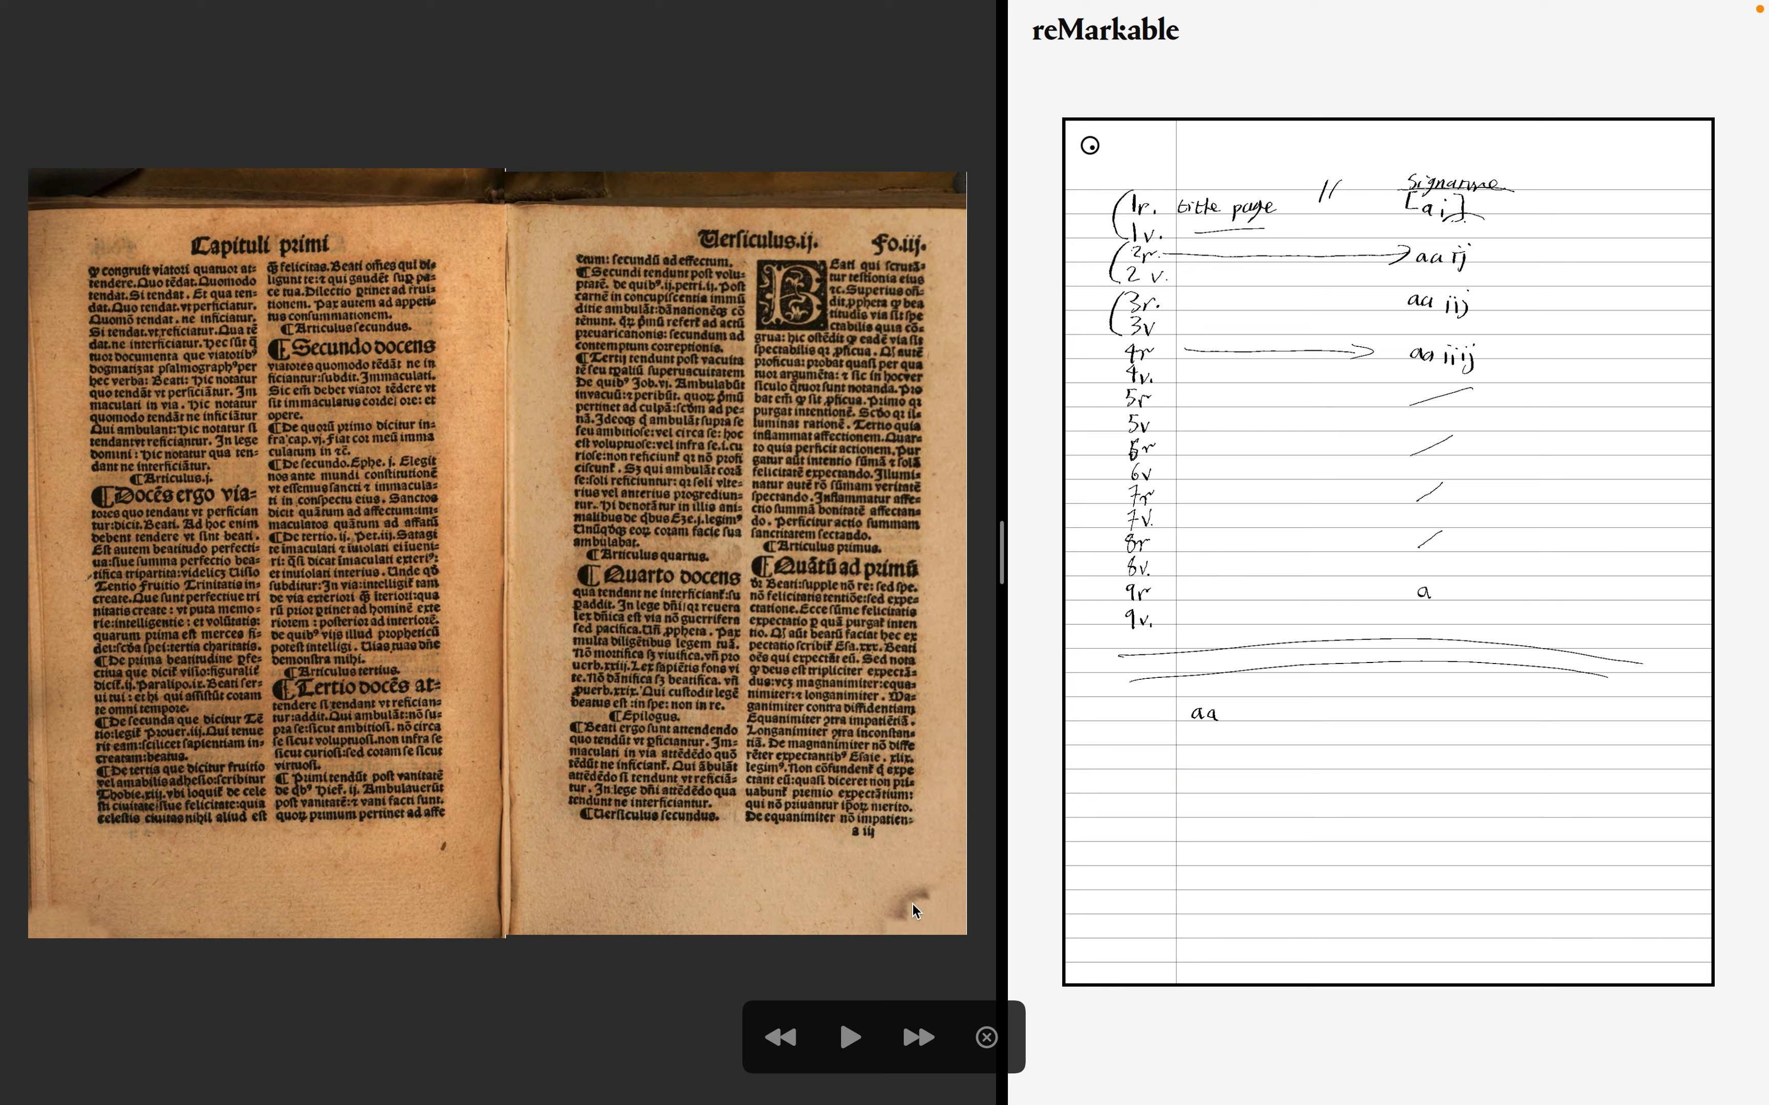
{"action": "mouse_move", "coordinate": [1217, 762]}
{"action": "left_mouse_down"}
{"action": "mouse_move", "coordinate": [1220, 777]}
{"action": "mouse_move", "coordinate": [1234, 749]}
{"action": "mouse_move", "coordinate": [1268, 749]}
{"action": "left_mouse_up"}
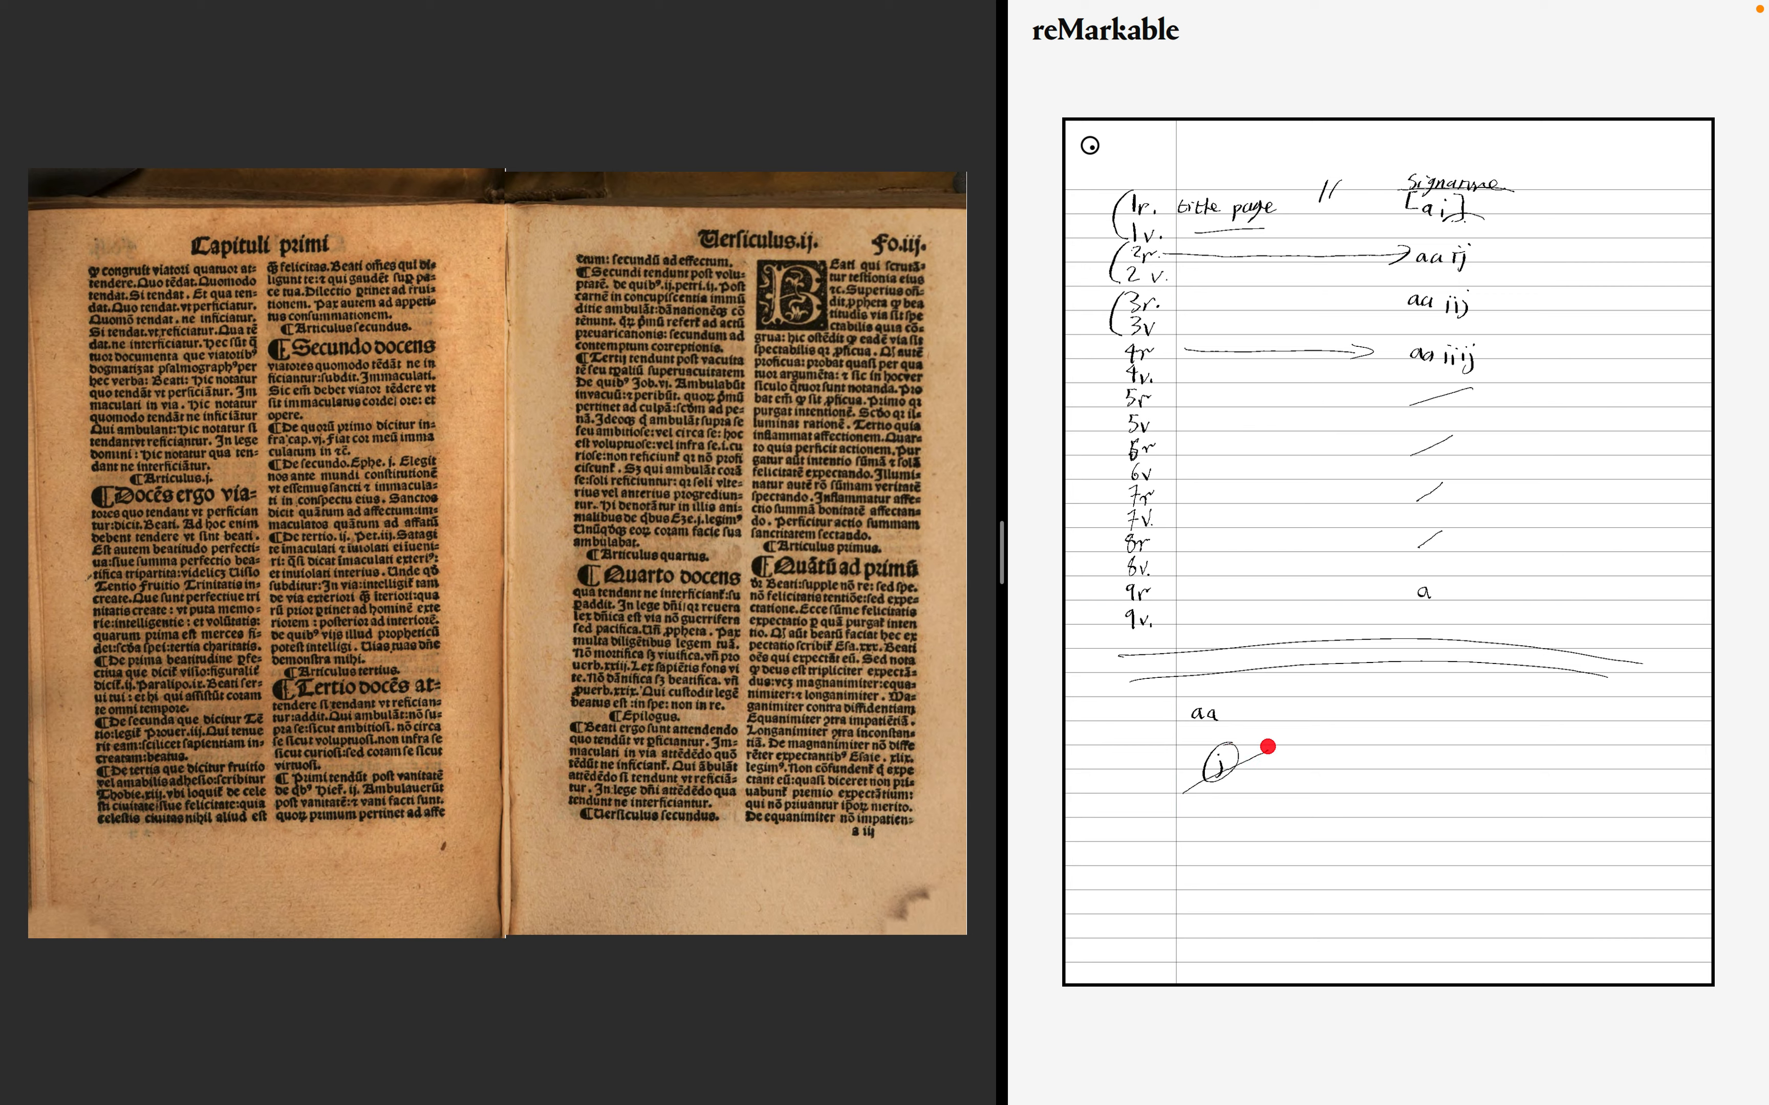
{"action": "left_click", "coordinate": [1299, 758]}
{"action": "mouse_move", "coordinate": [1350, 758]}
{"action": "left_mouse_down"}
{"action": "mouse_move", "coordinate": [1306, 742]}
{"action": "mouse_move", "coordinate": [1398, 748]}
{"action": "left_mouse_up"}
{"action": "mouse_move", "coordinate": [865, 921]}
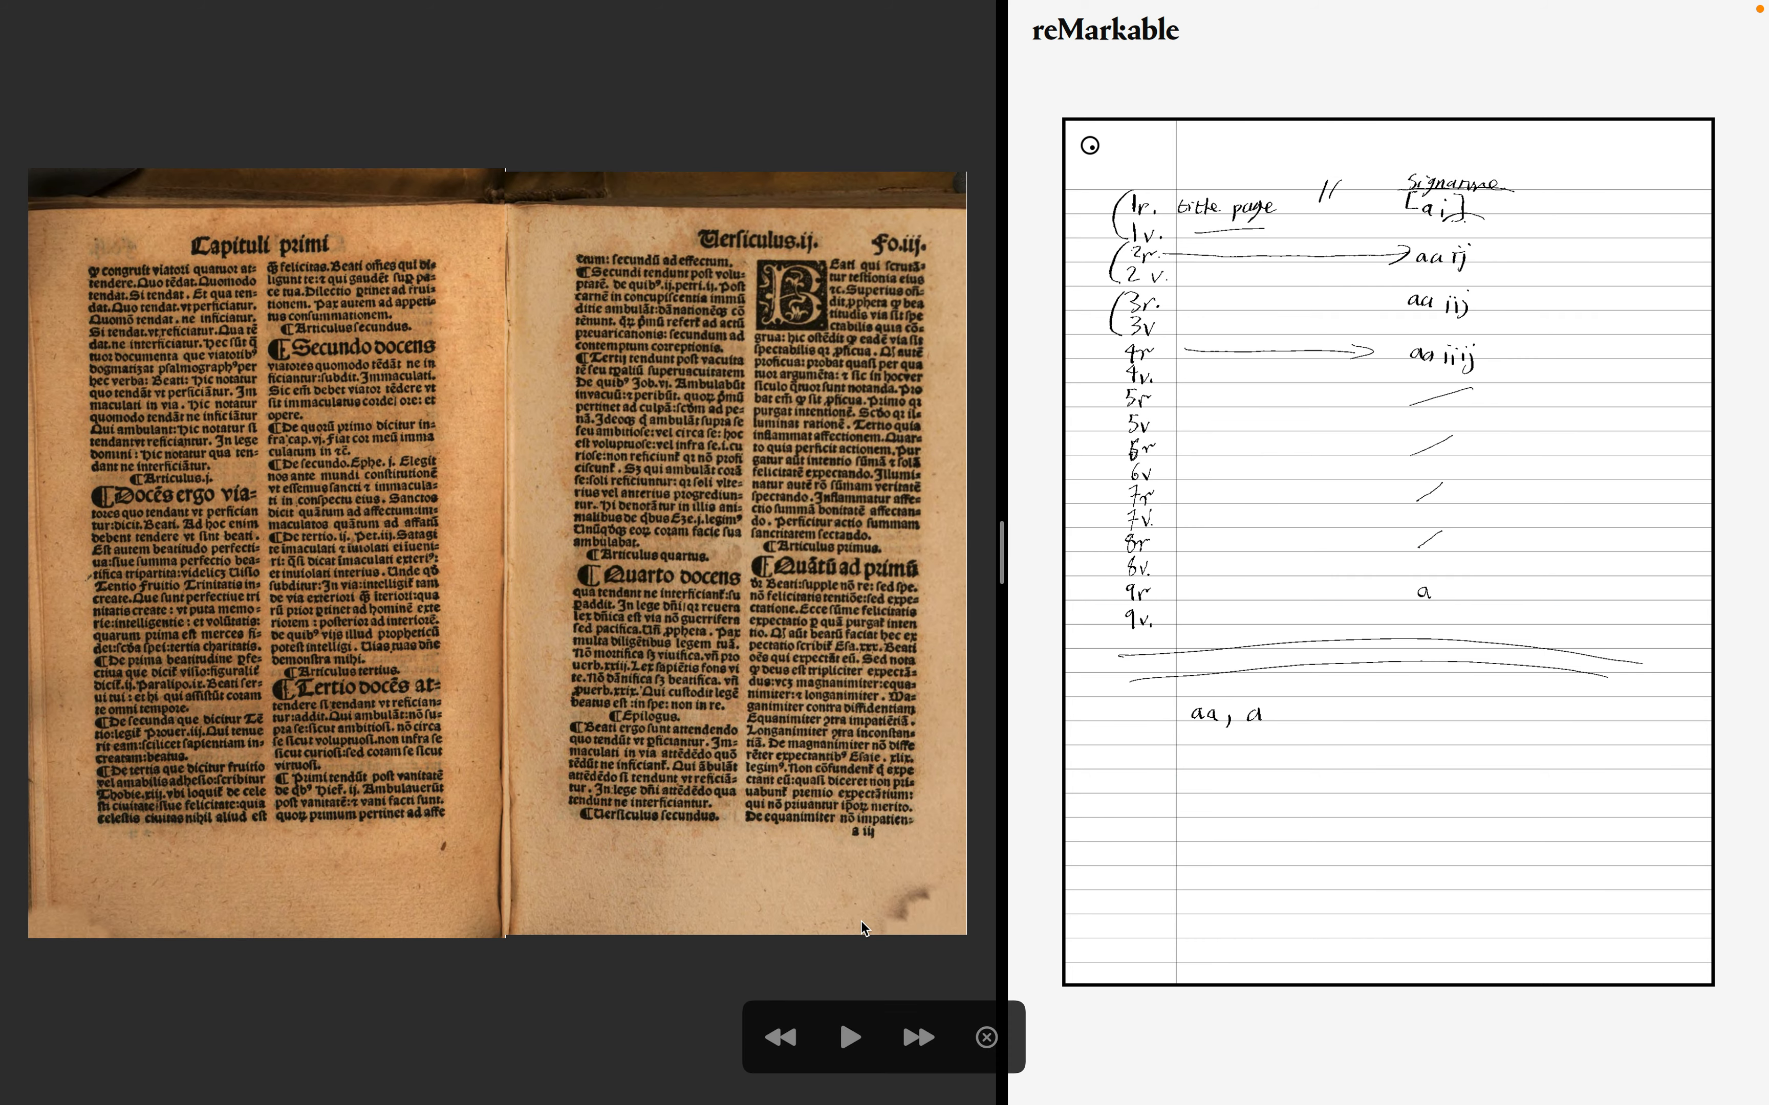
- Page forward and back through the first chapter spreads, then advance to the folio ix spread
{"action": "key", "text": "Right"}
{"action": "key", "text": "Right"}
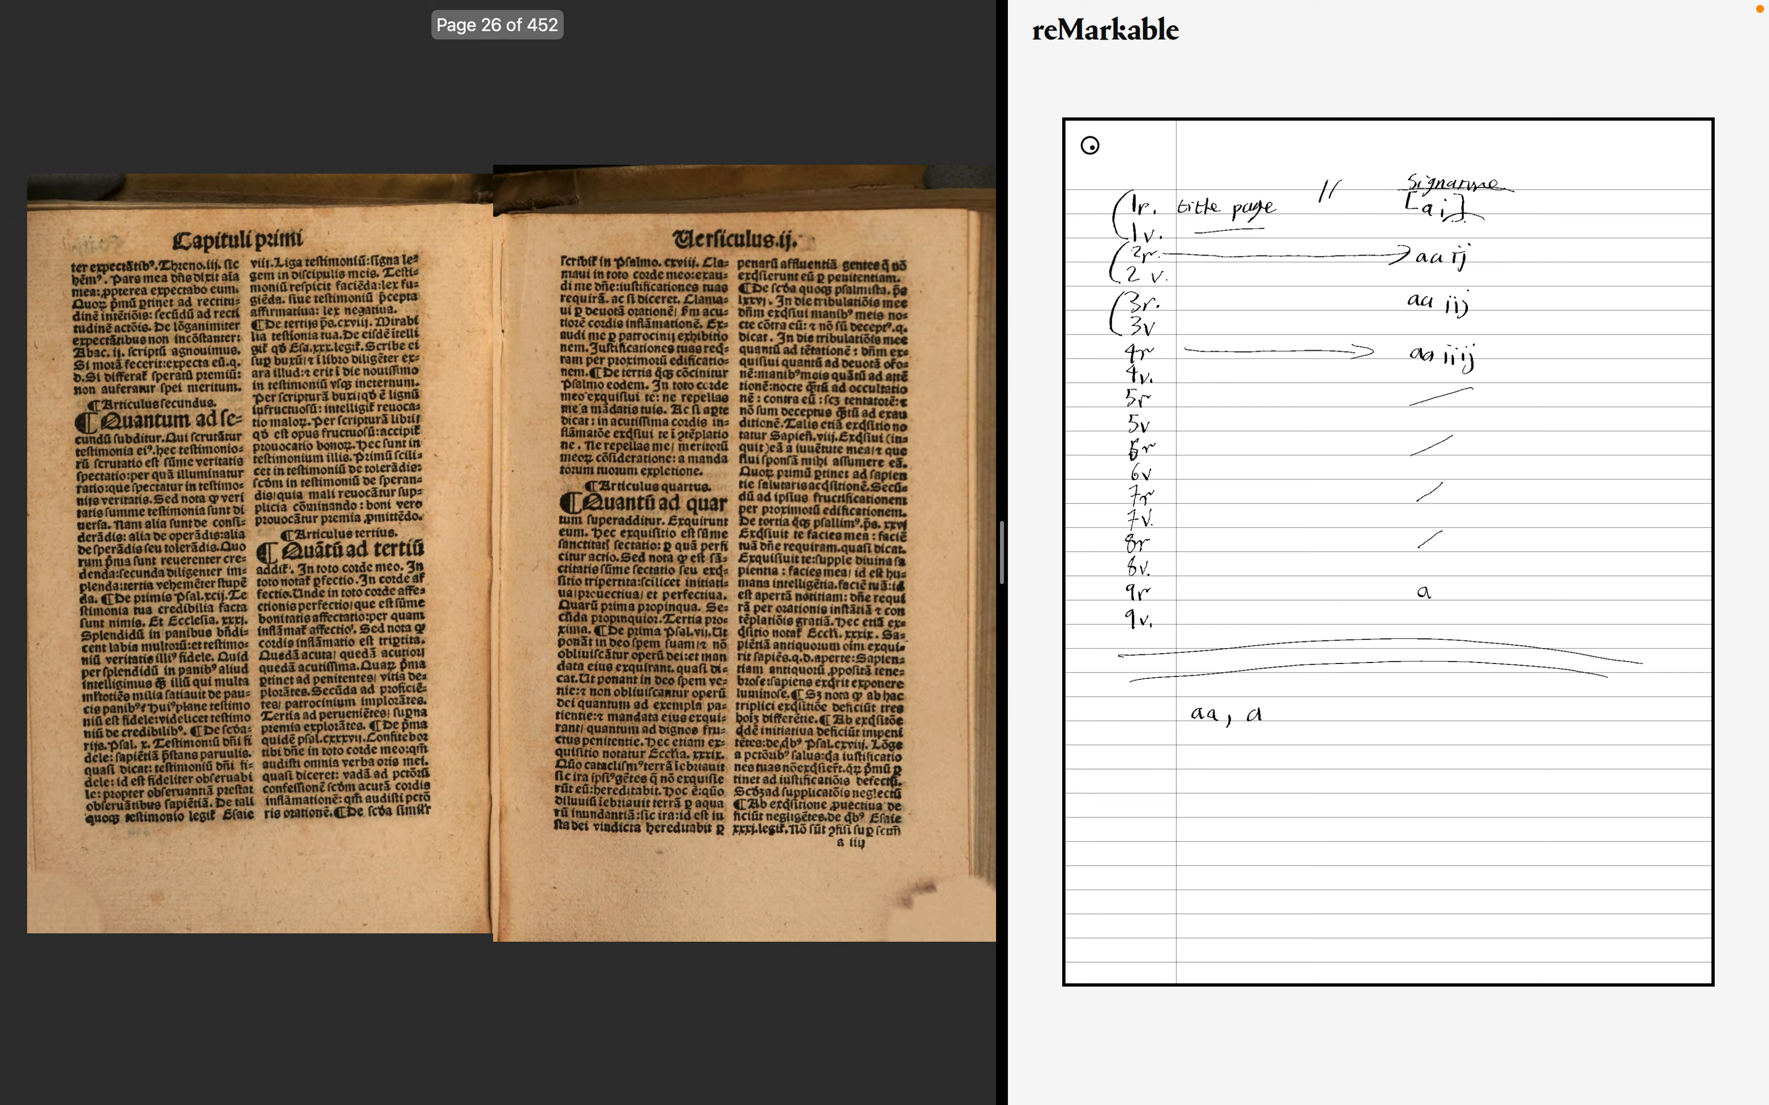
{"action": "key", "text": "Right"}
{"action": "key", "text": "Right"}
{"action": "key", "text": "Right"}
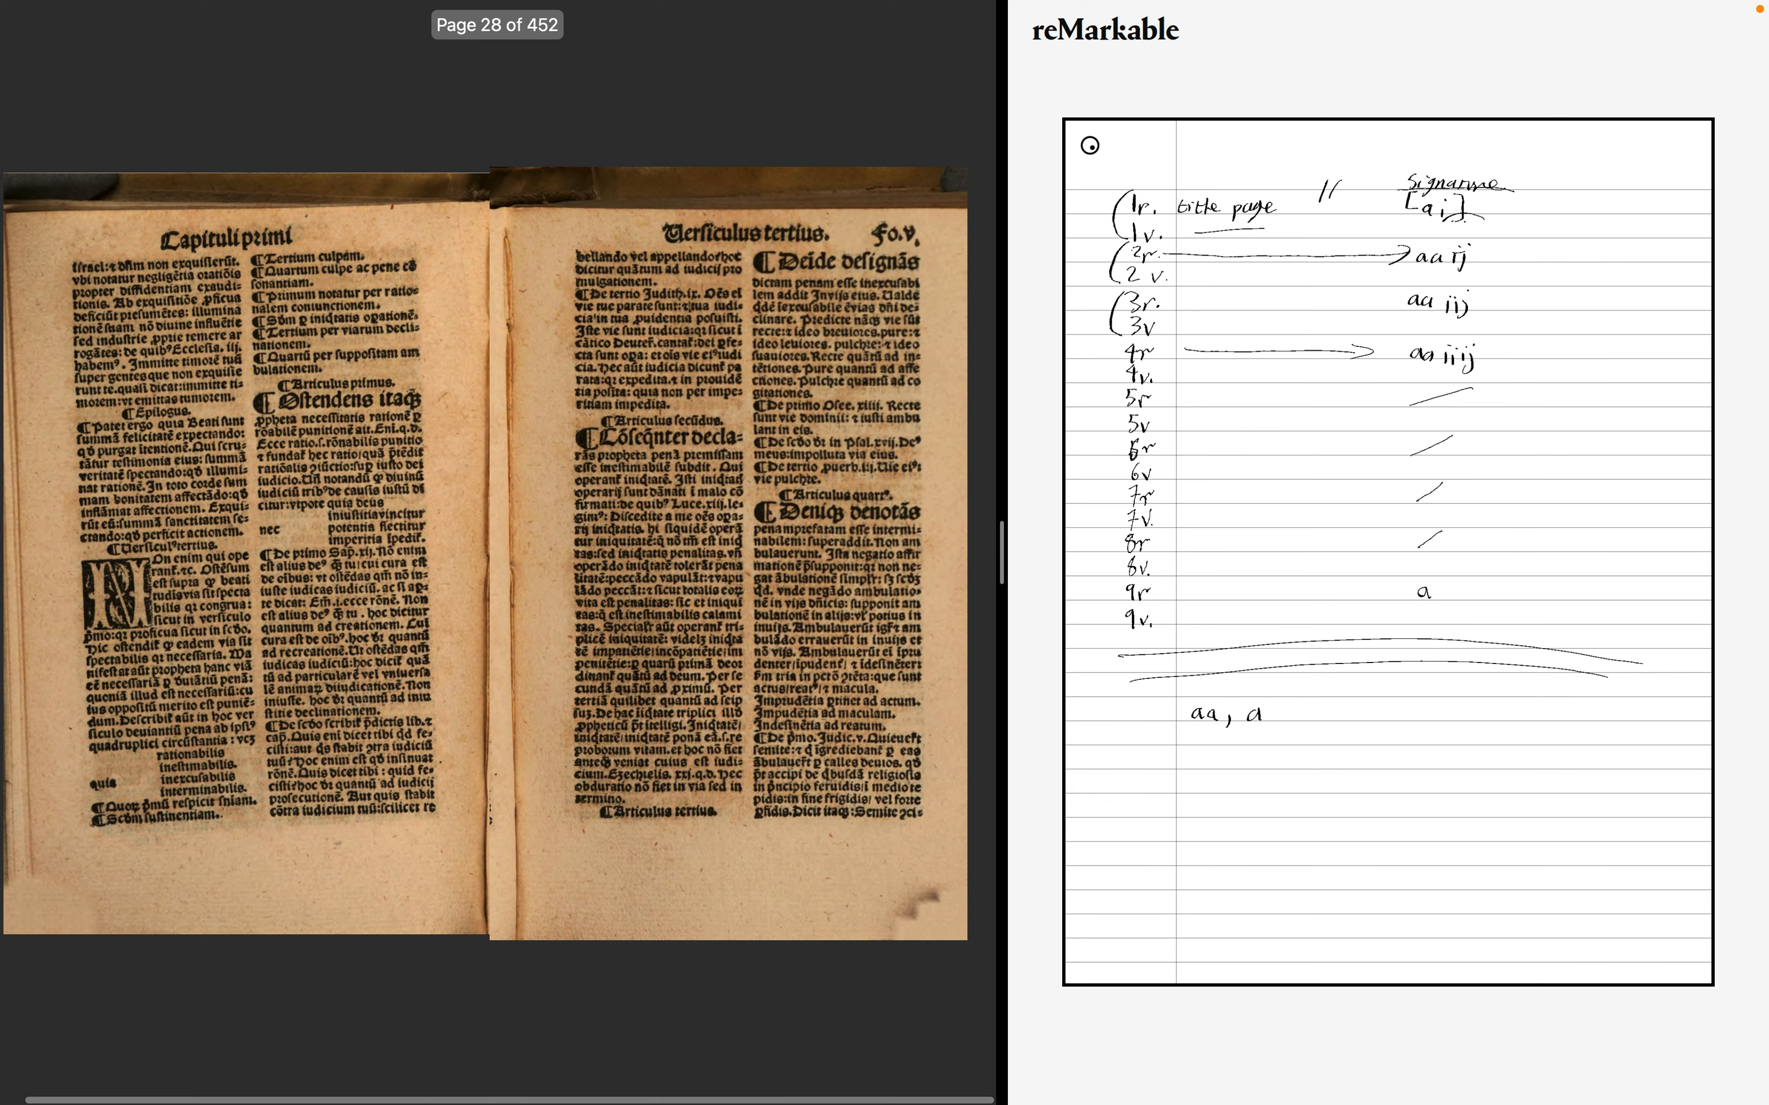
{"action": "key", "text": "Left"}
{"action": "key", "text": "Left"}
{"action": "key", "text": "Left"}
{"action": "key", "text": "Left"}
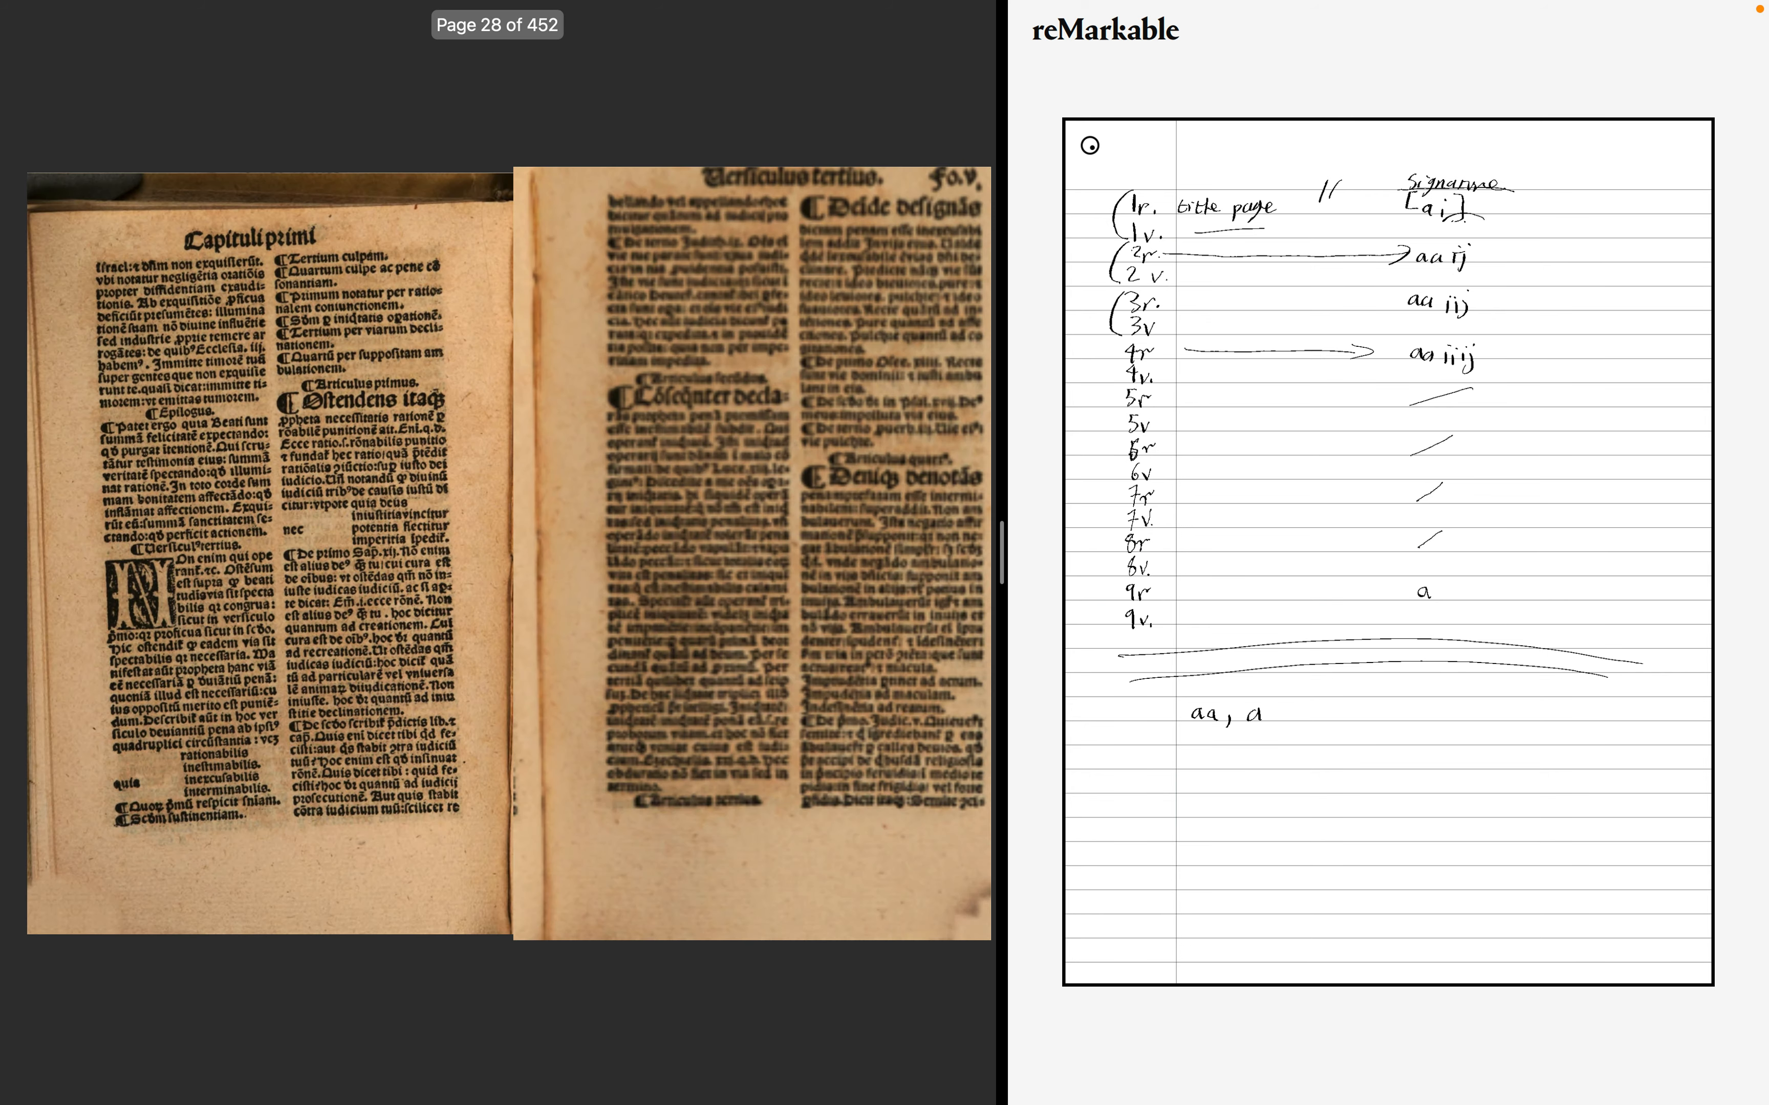
{"action": "key", "text": "Right"}
{"action": "key", "text": "Right"}
{"action": "key", "text": "Right"}
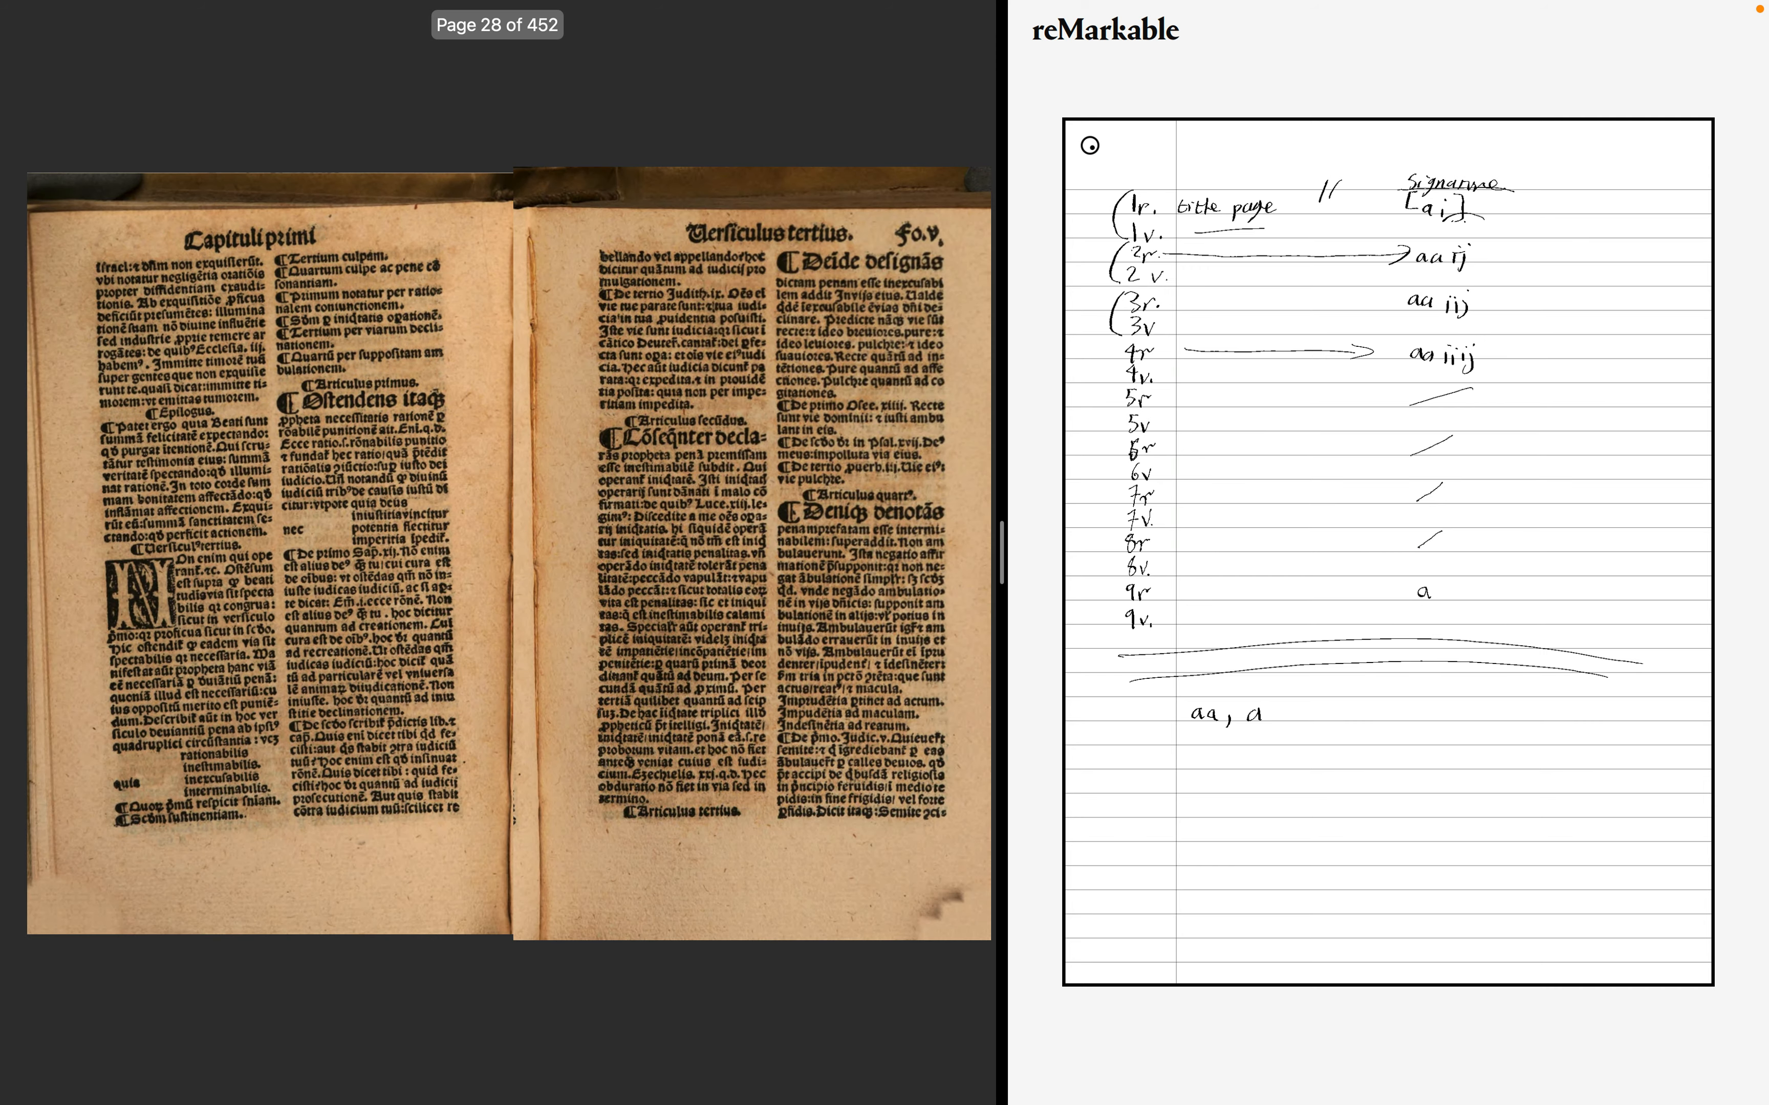
{"action": "key", "text": "Right"}
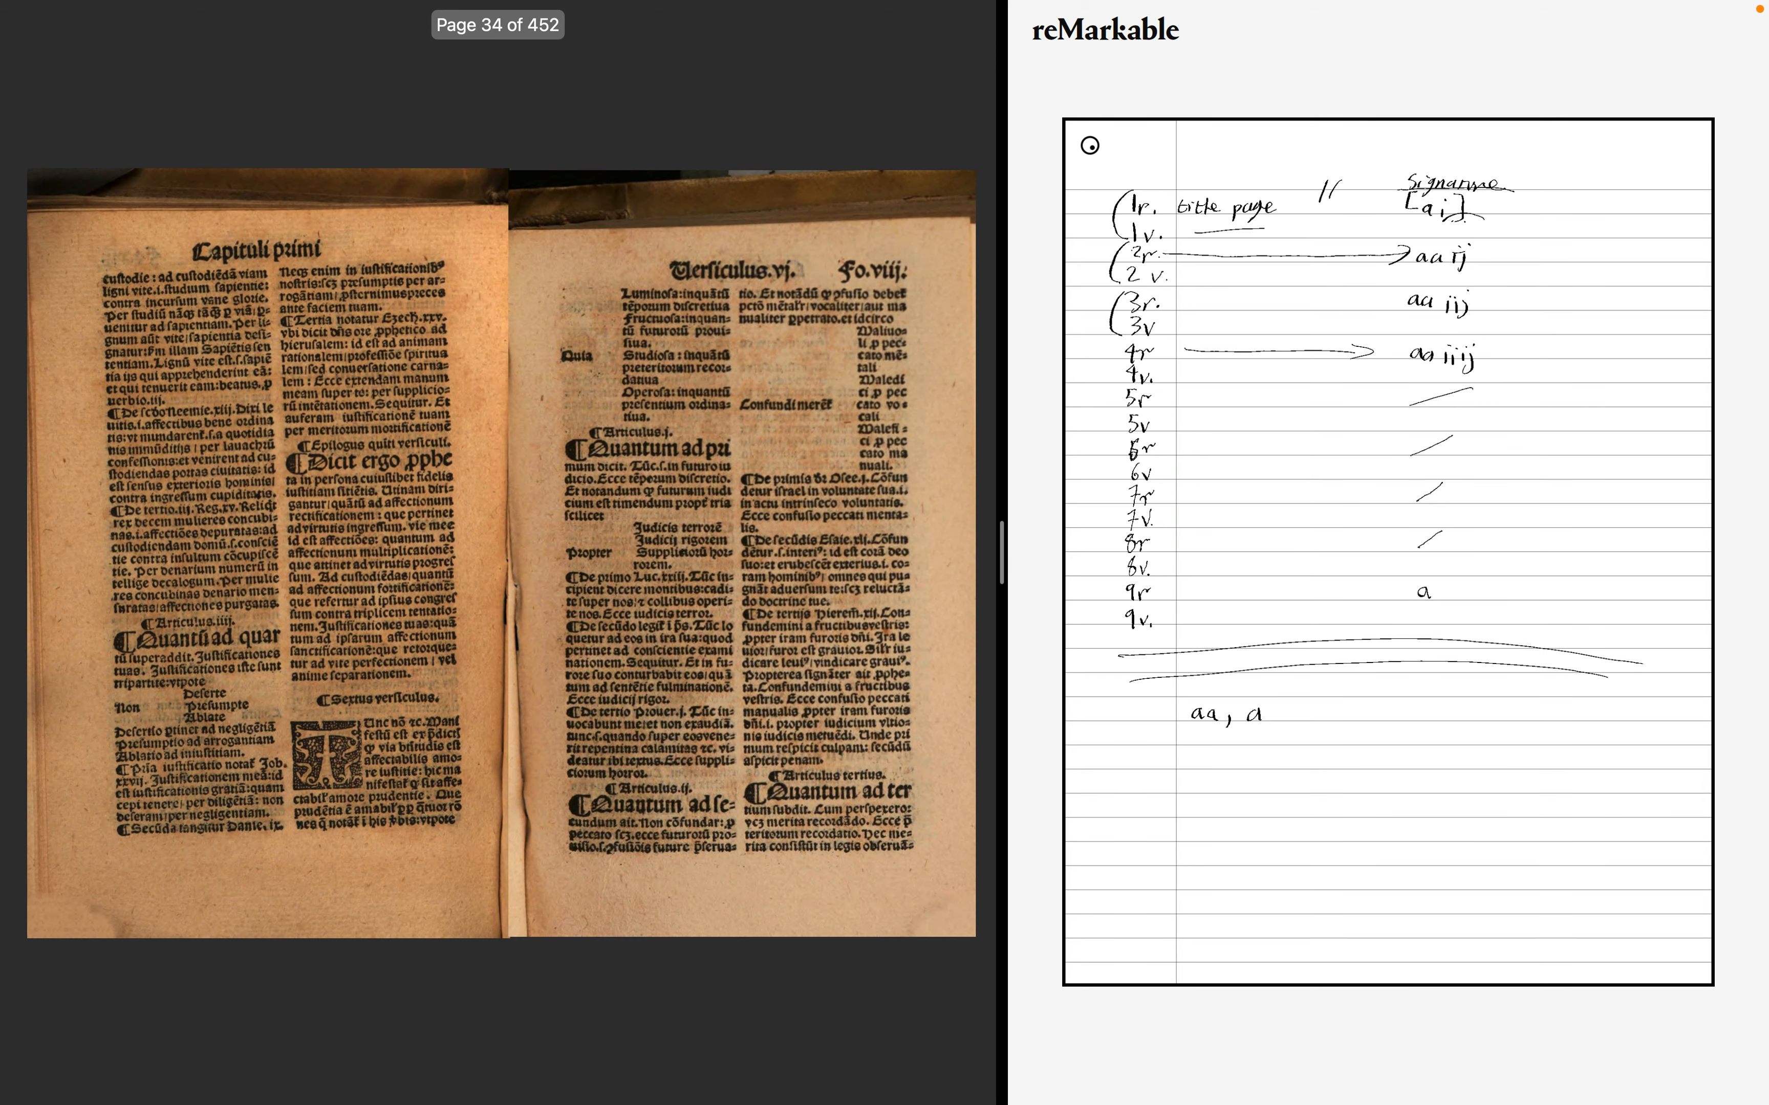
{"action": "key", "text": "Right"}
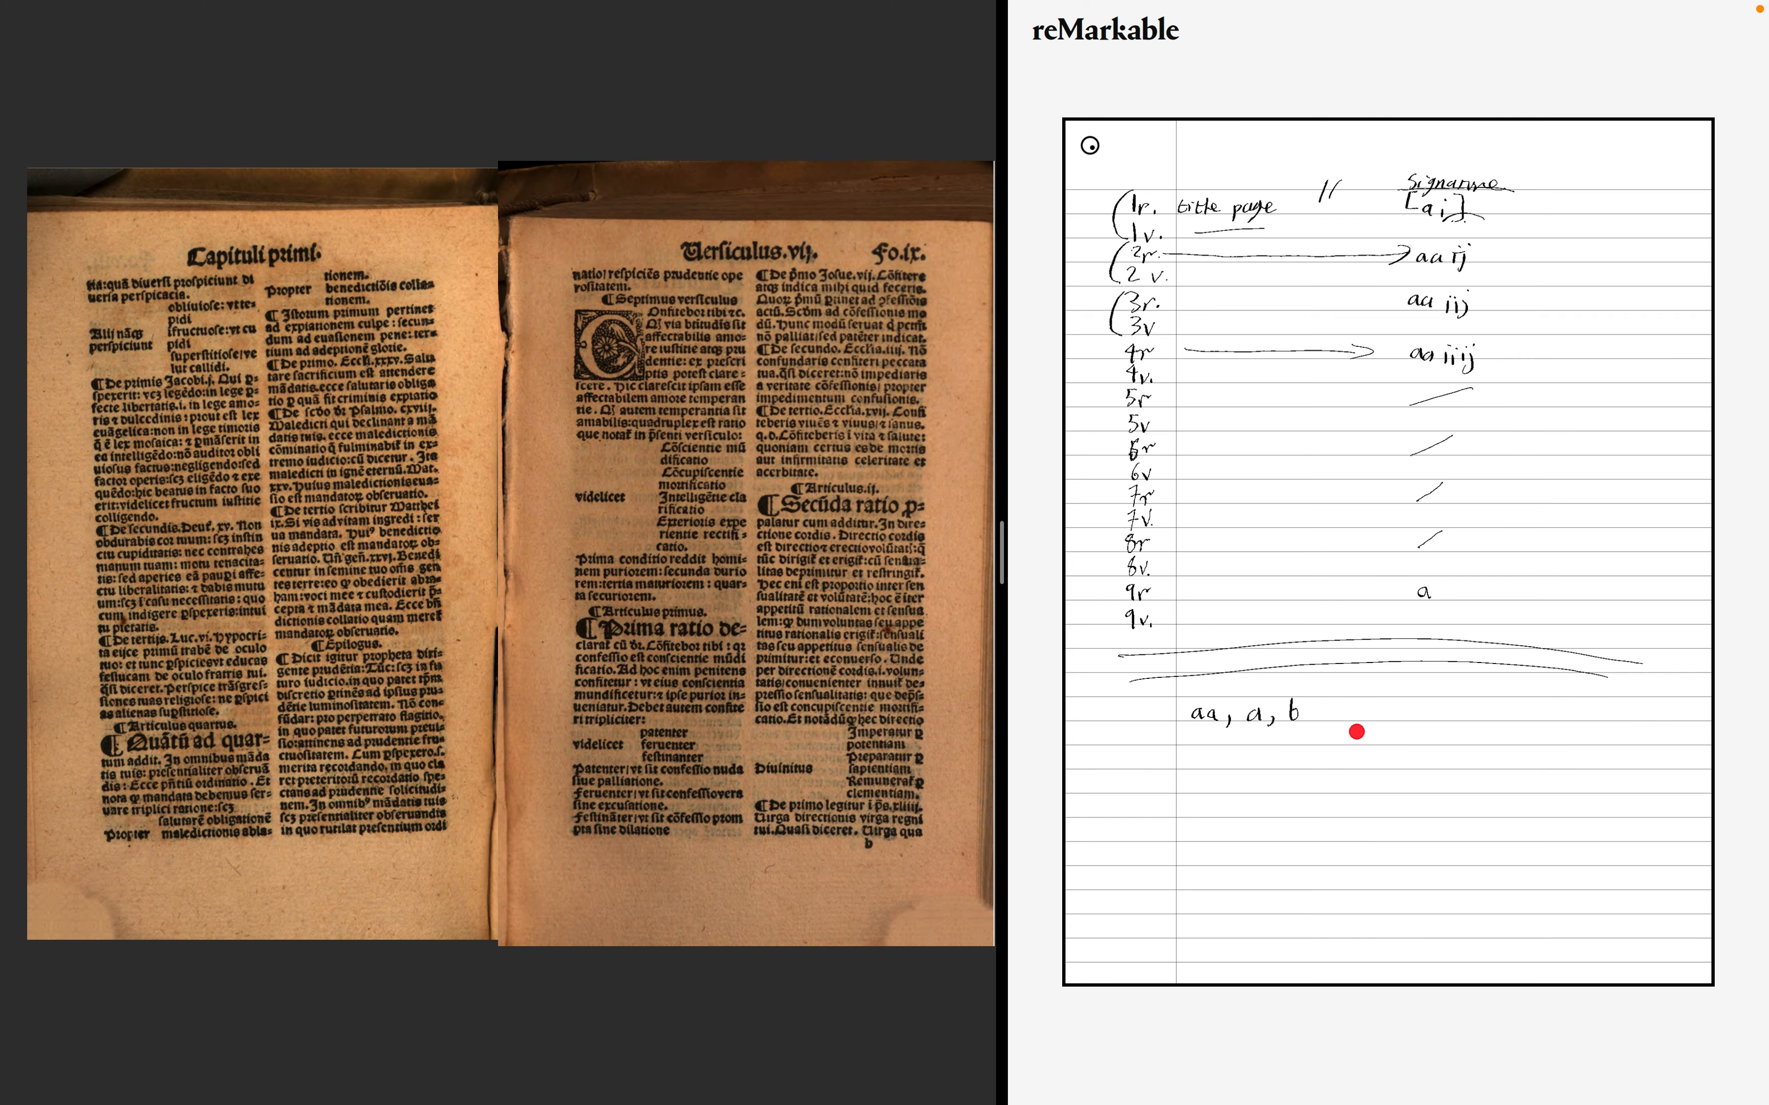
- Advance spread by spread through the first chapter, checking the signature marks at the foot of each recto
{"action": "key", "text": "Right"}
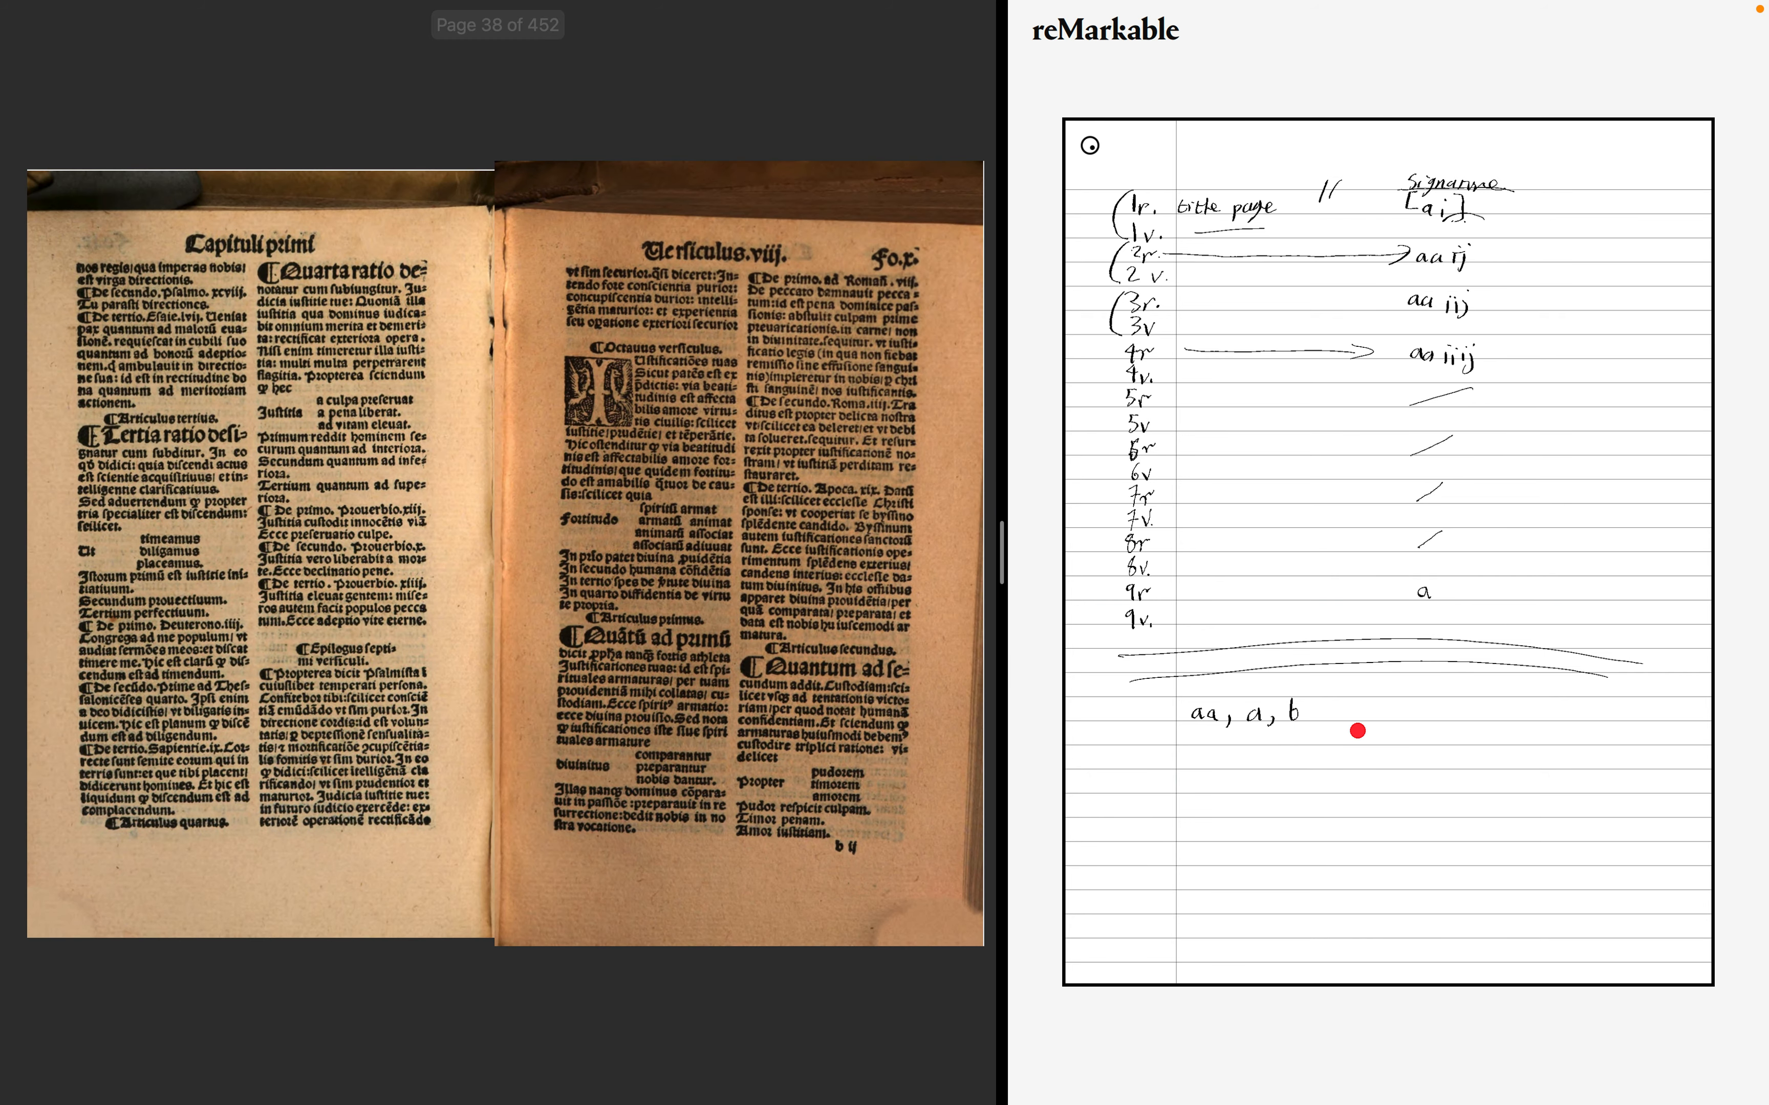
{"action": "key", "text": "Right"}
{"action": "key", "text": "Right"}
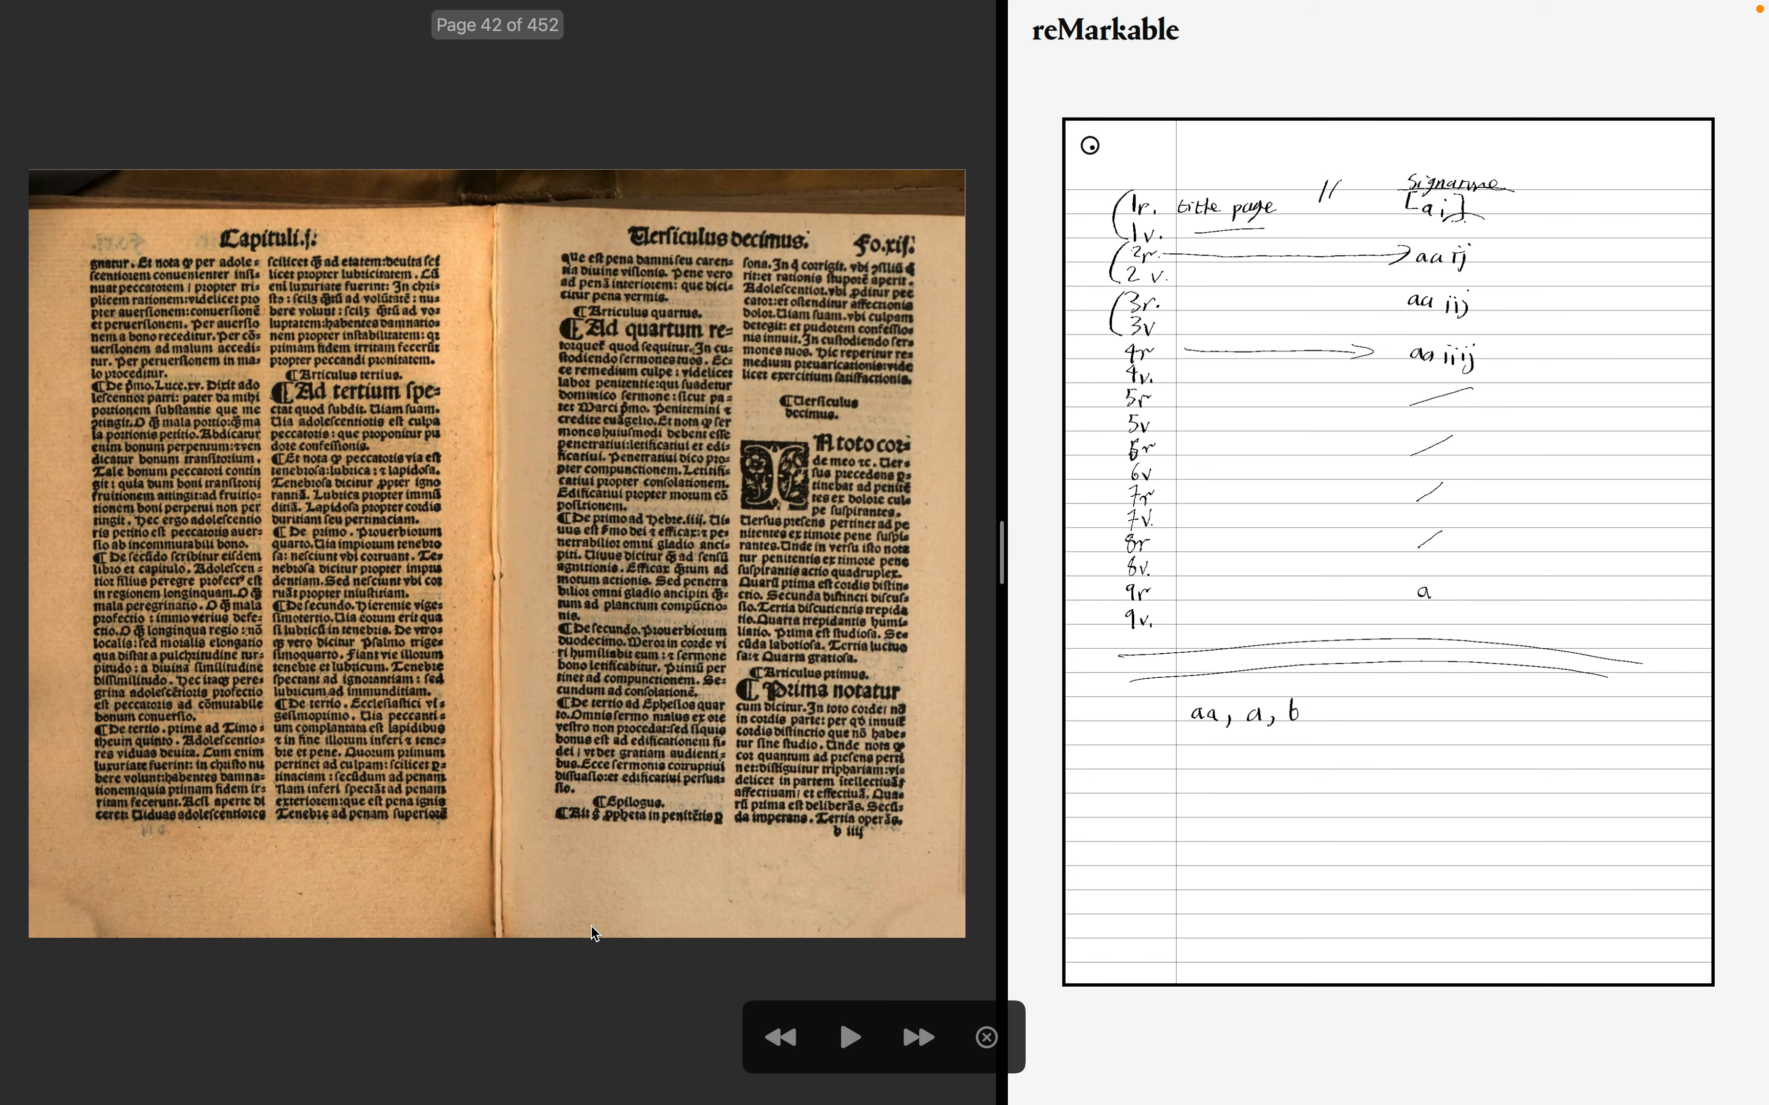
{"action": "key", "text": "Right"}
{"action": "key", "text": "Right"}
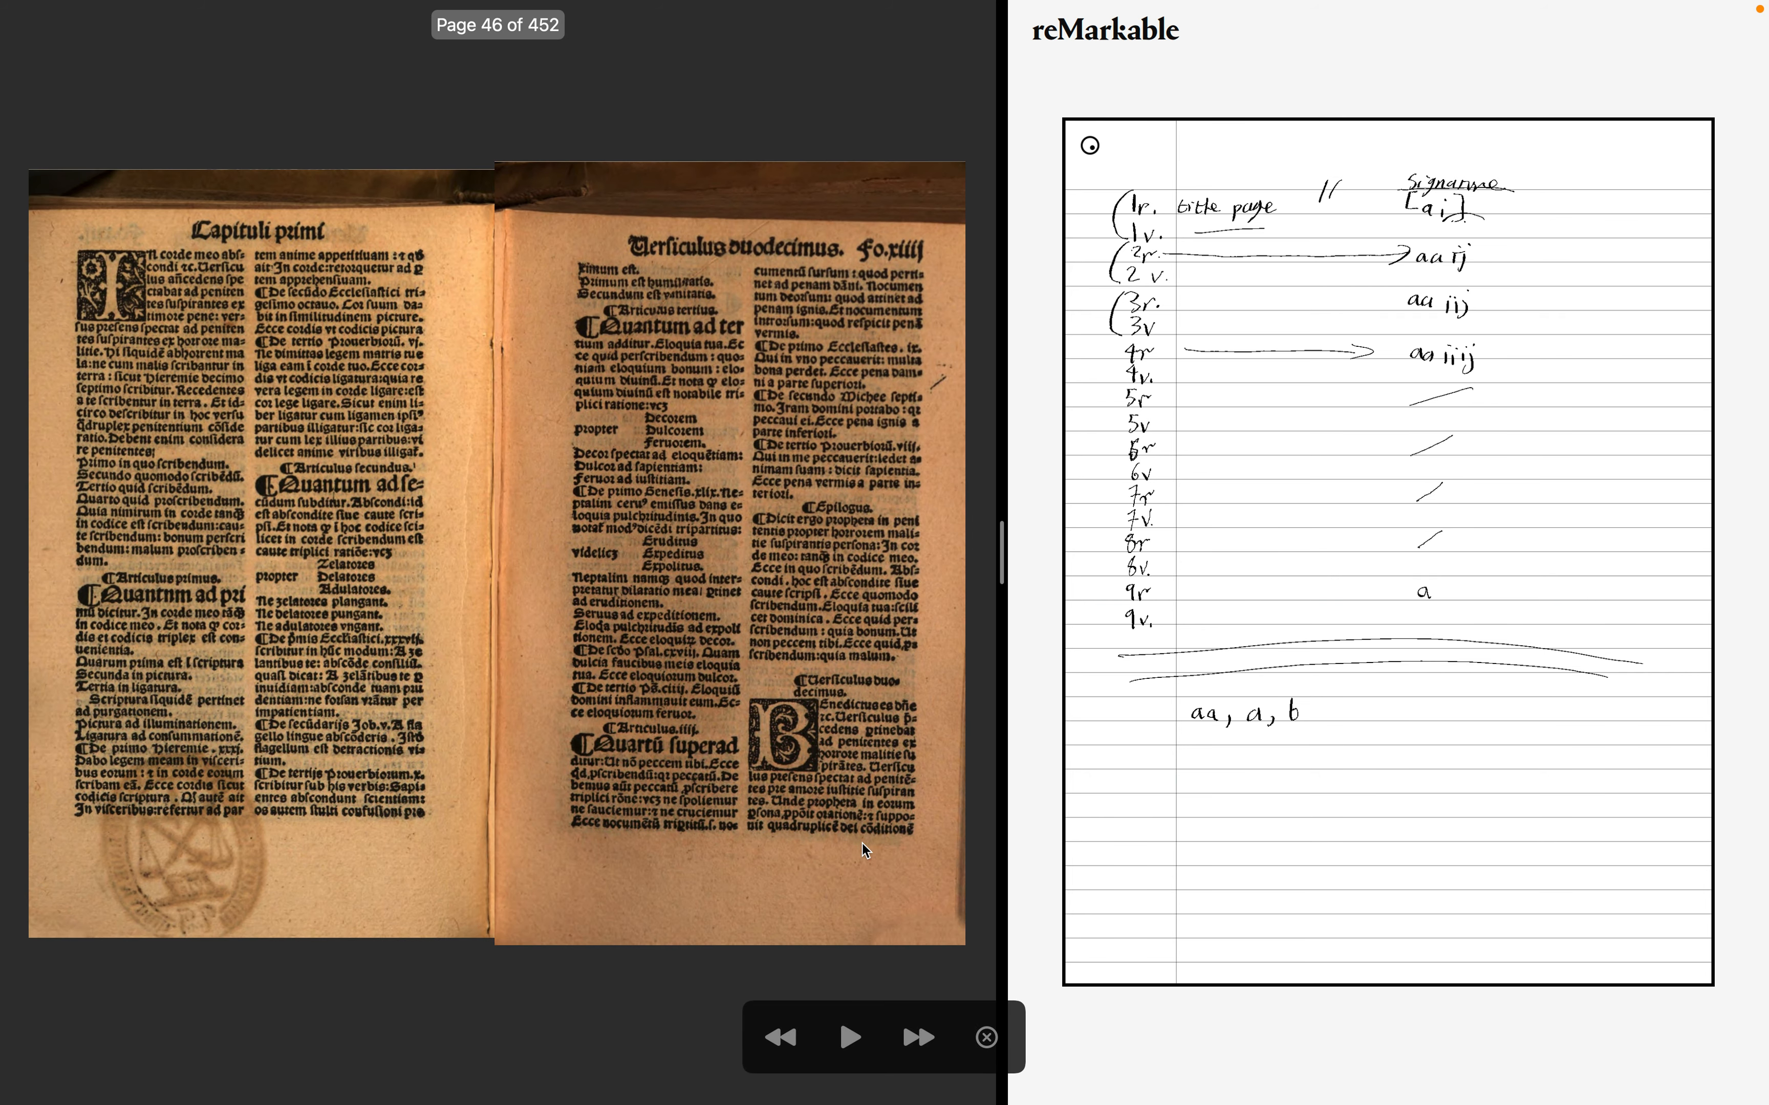
{"action": "key", "text": "Right"}
{"action": "key", "text": "Right"}
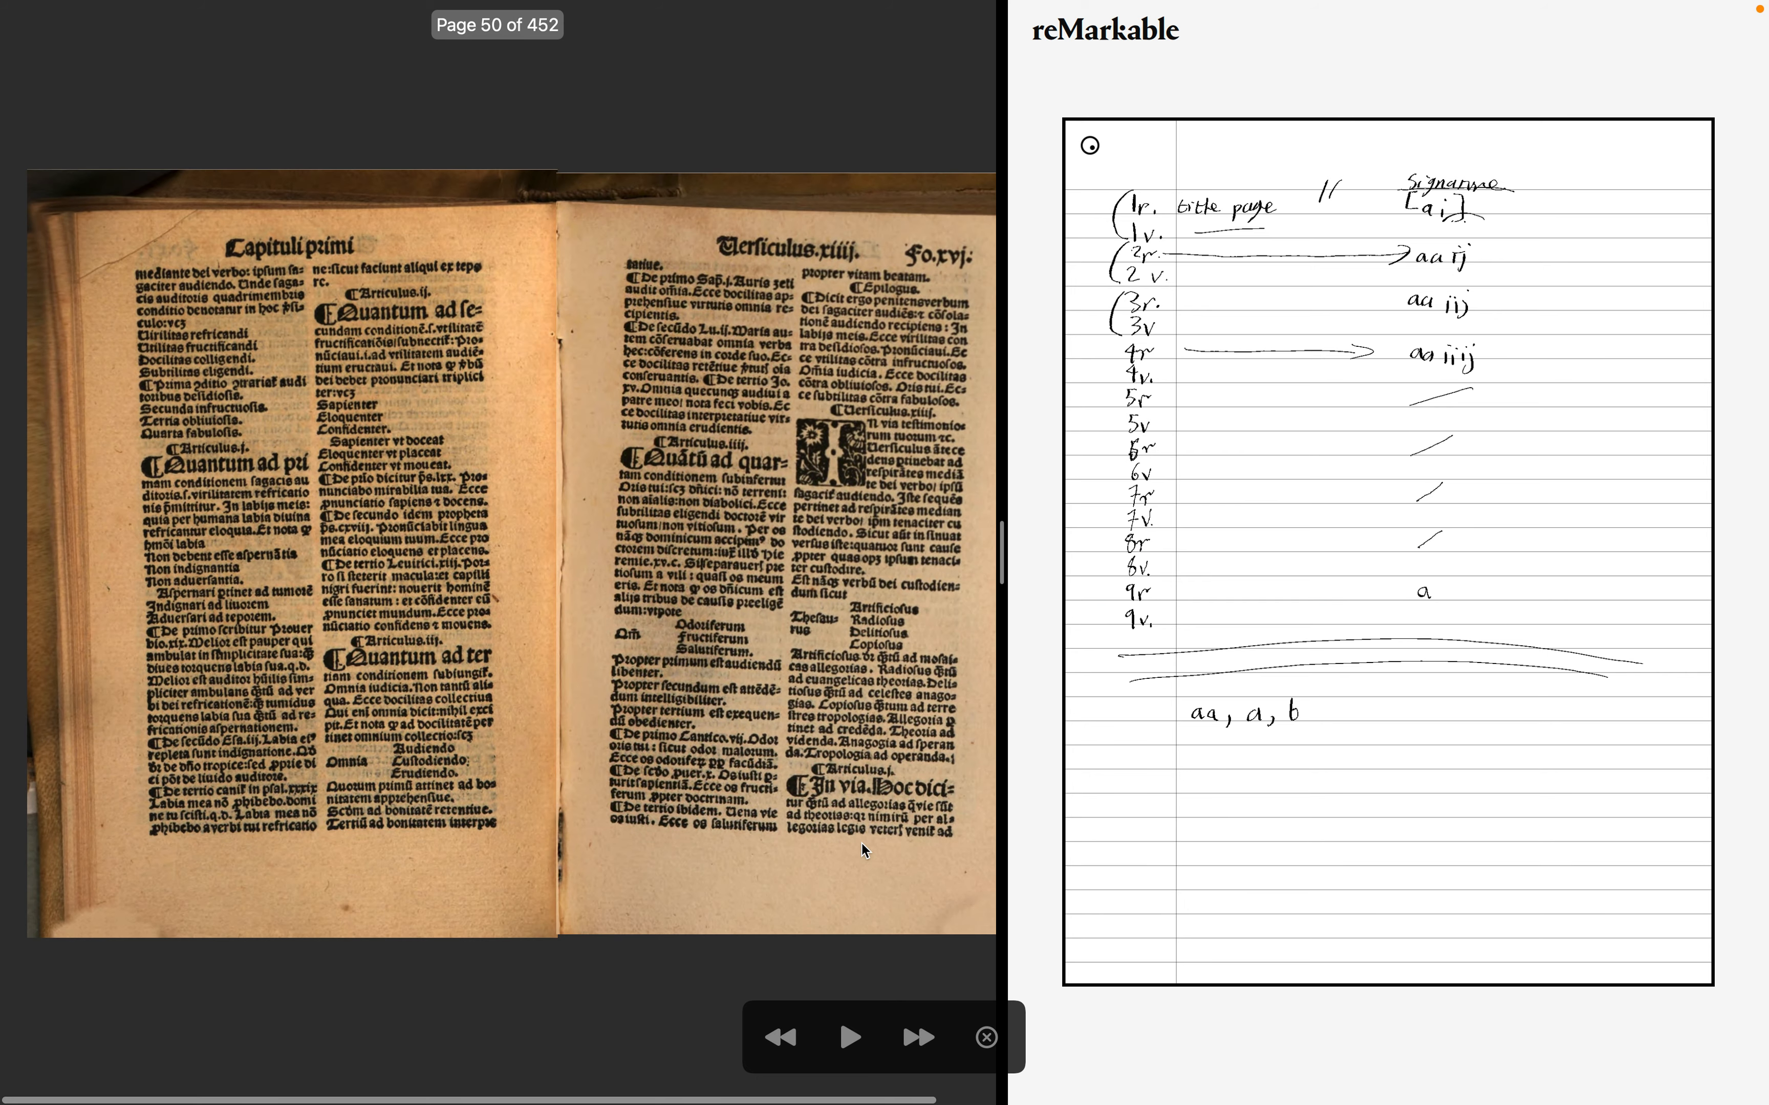
{"action": "key", "text": "Right"}
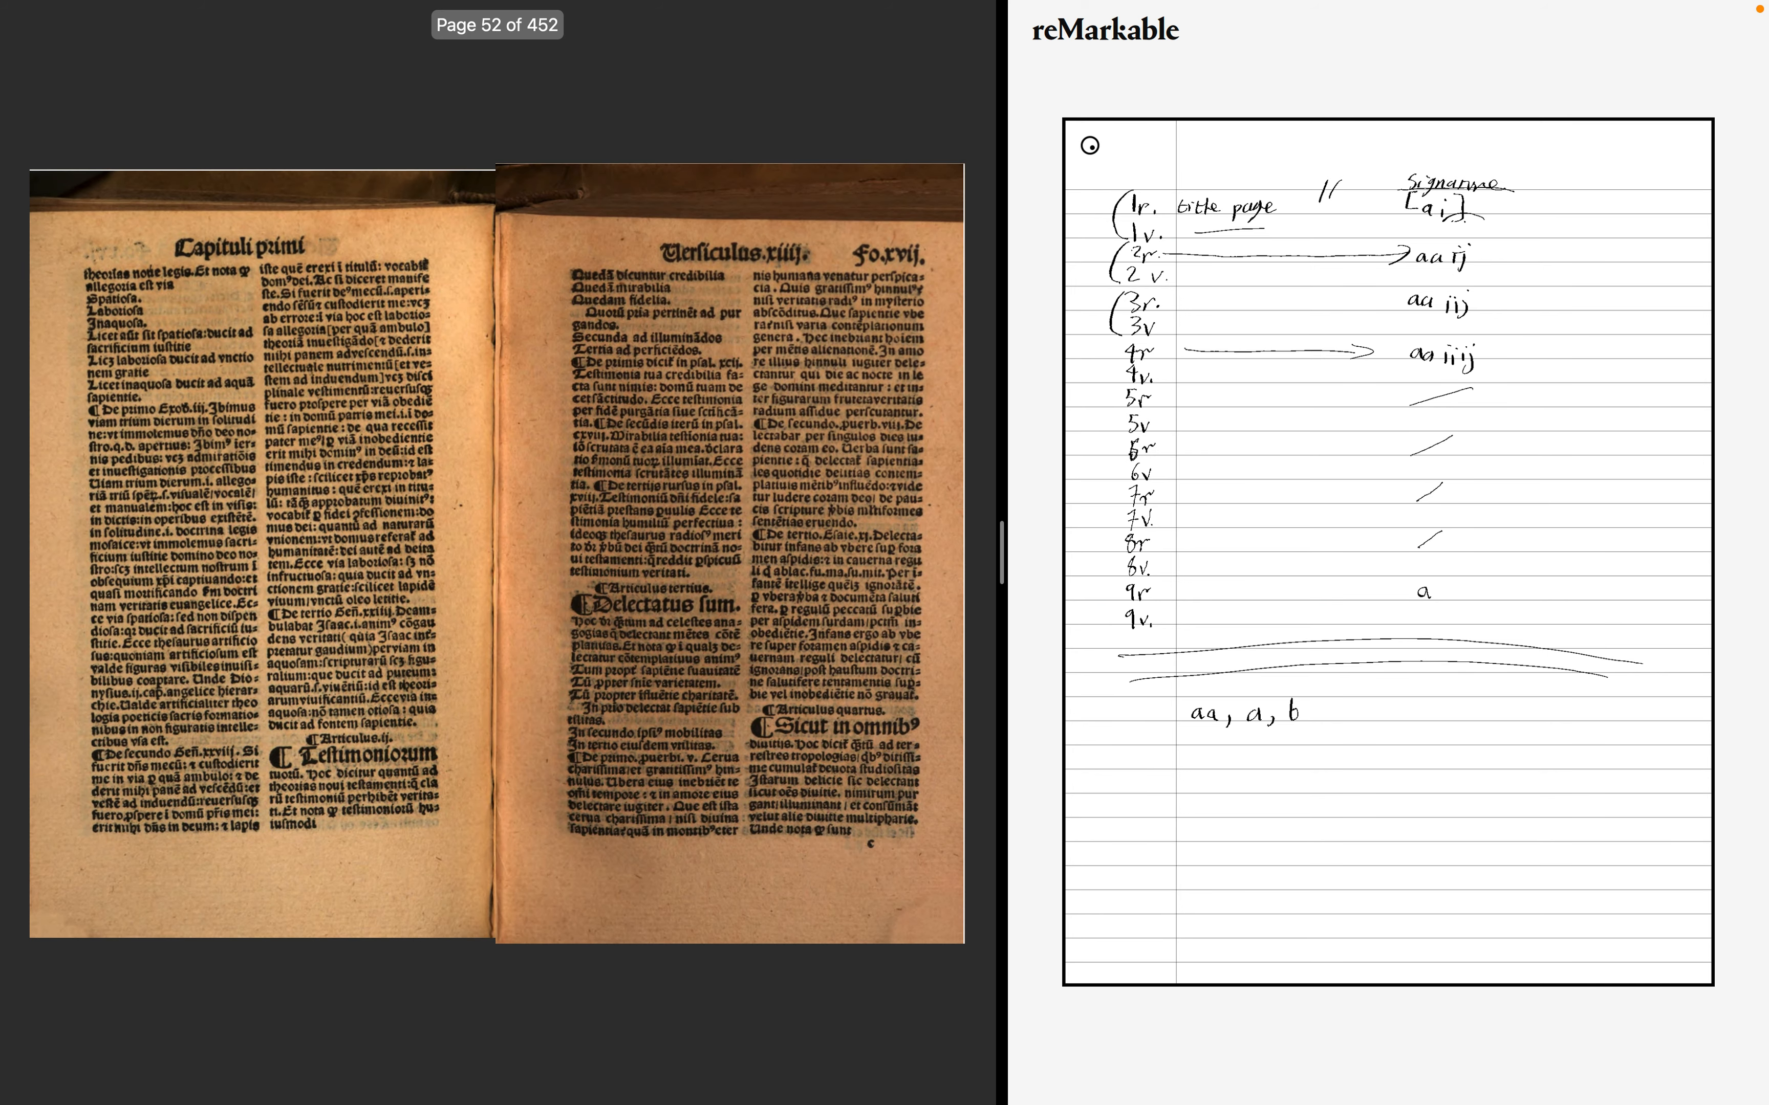
{"action": "key", "text": "Right"}
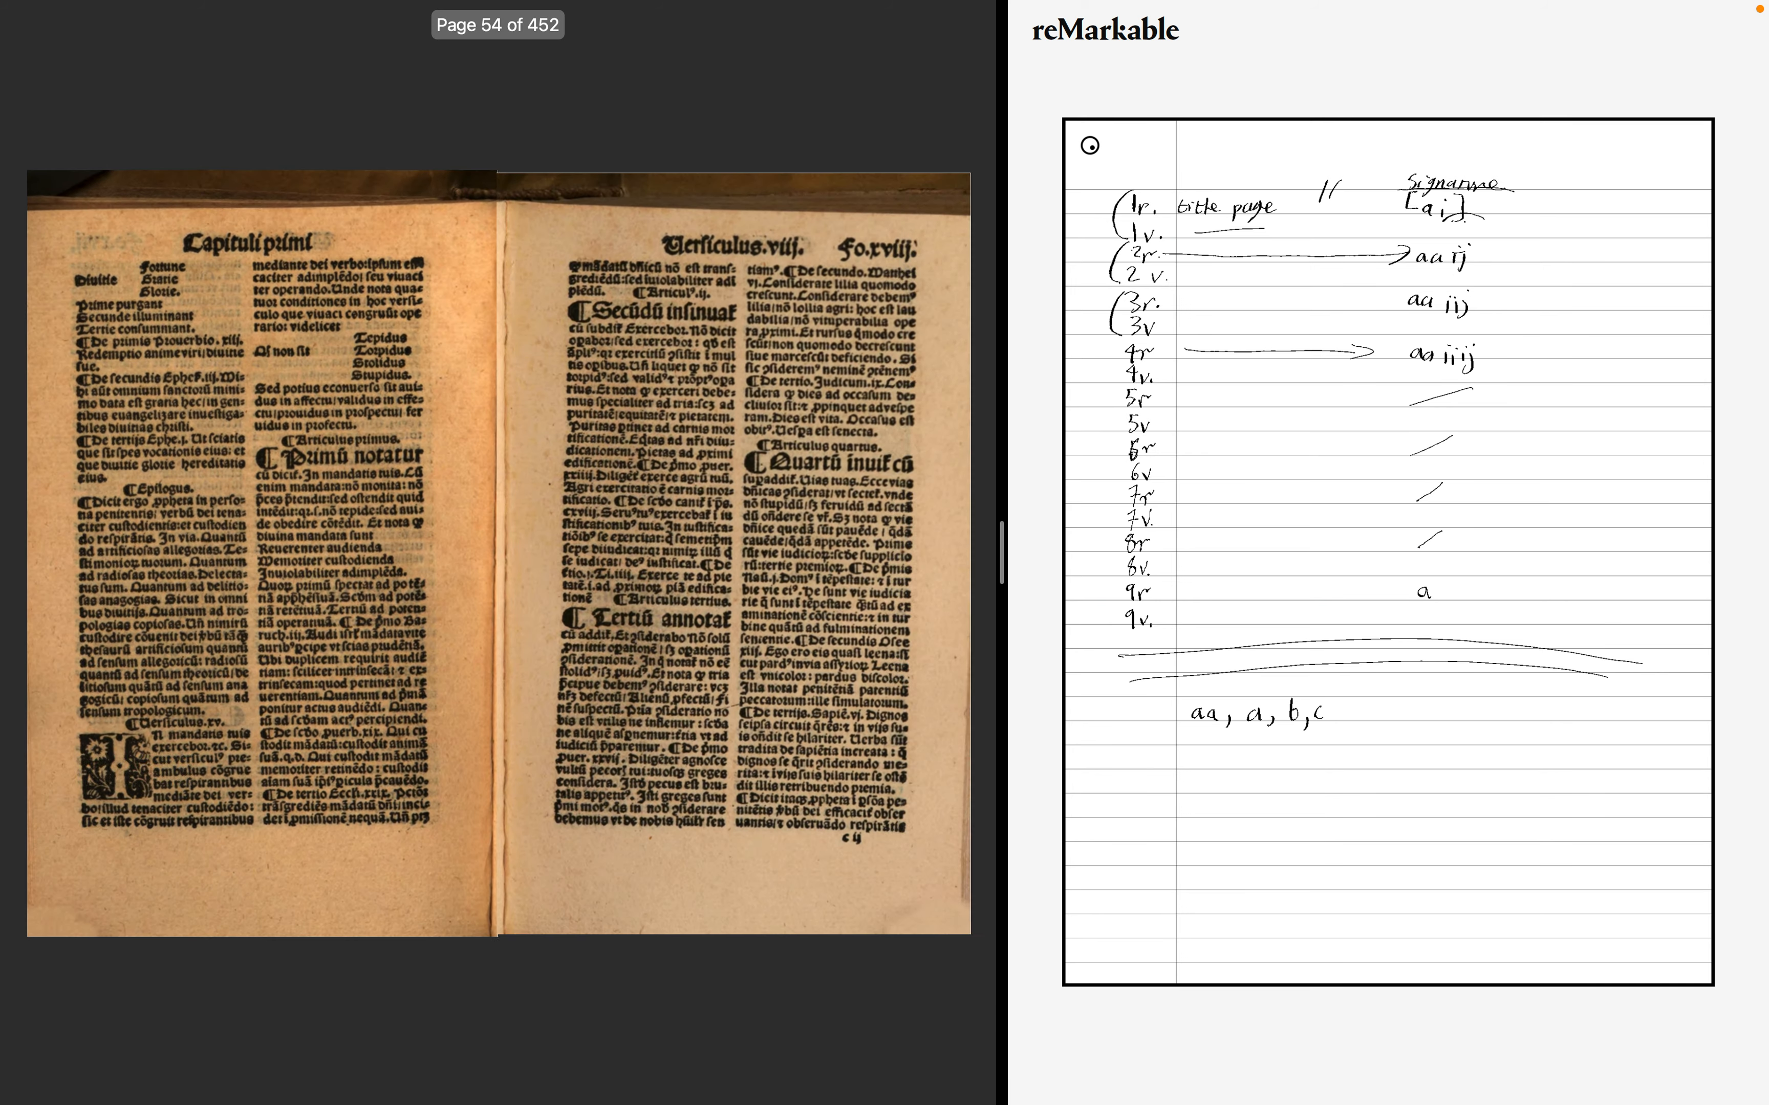
- Step back one spread, then advance through the rest of the first chapter into the second chapter
{"action": "key", "text": "Left"}
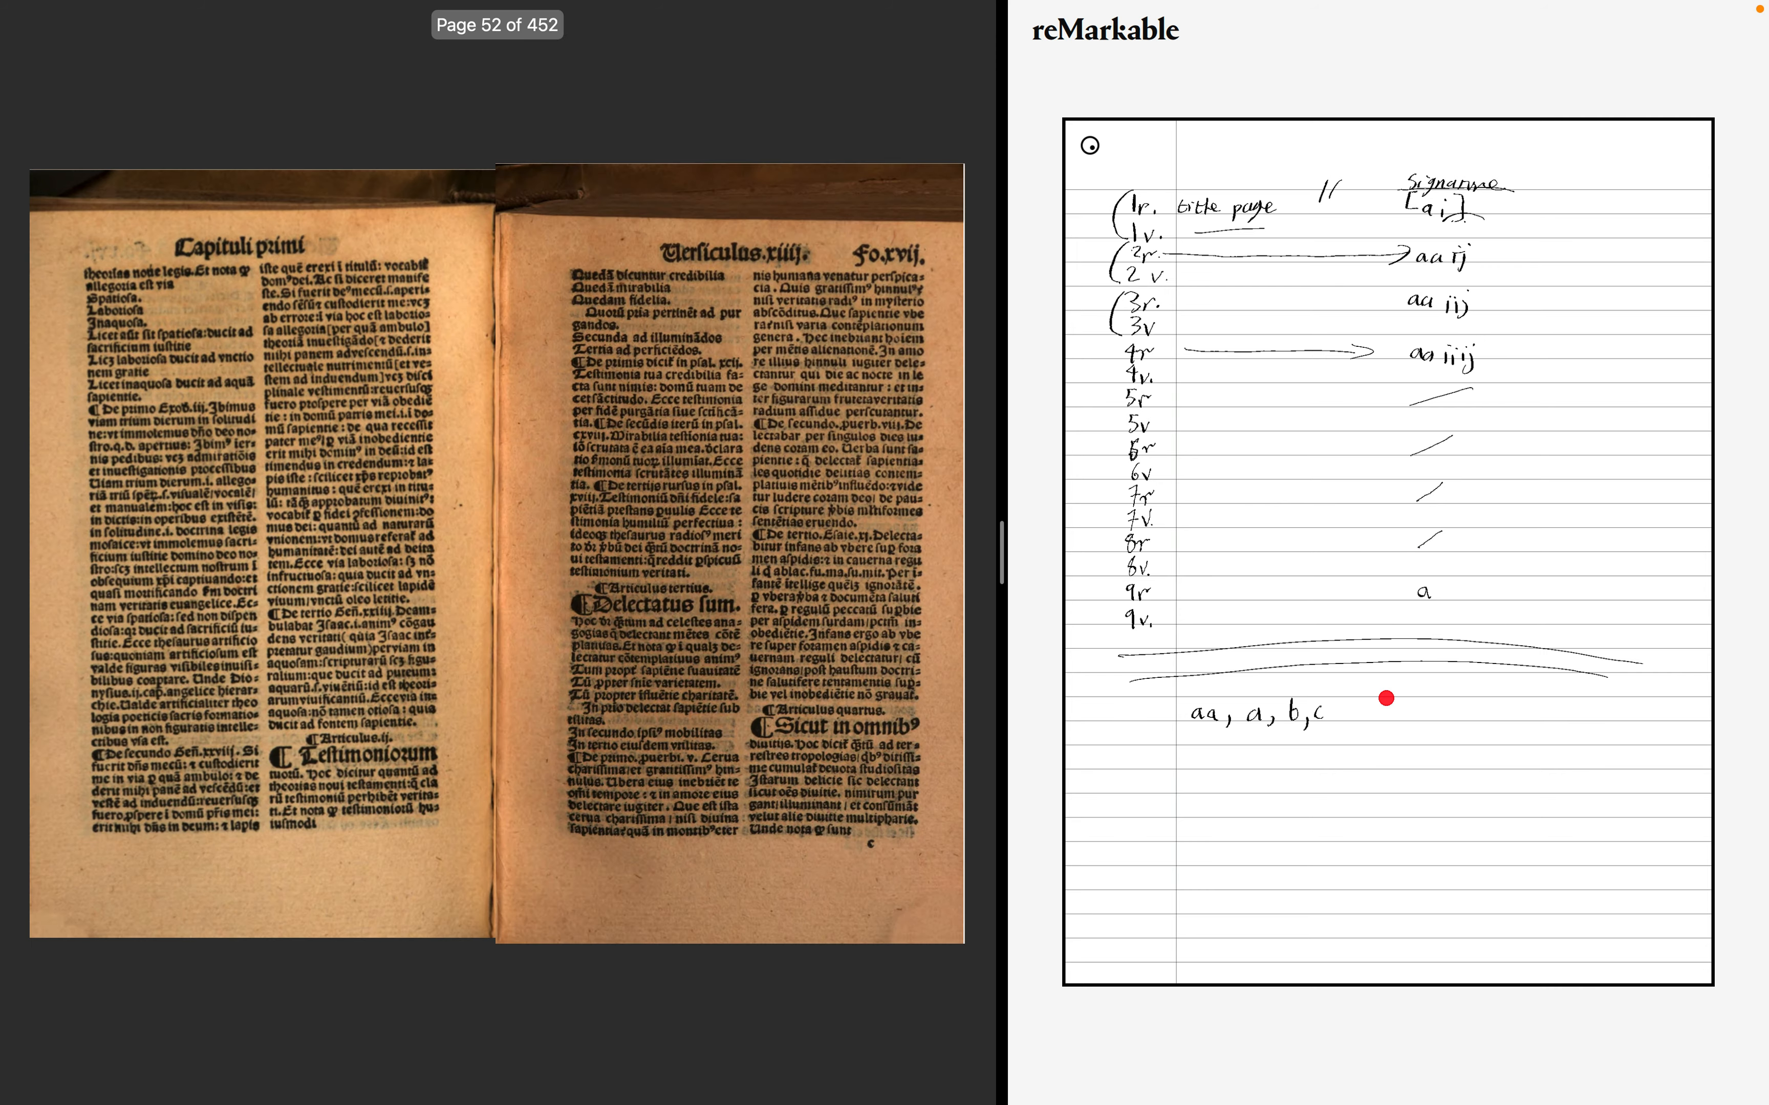
{"action": "key", "text": "Right"}
{"action": "key", "text": "Right"}
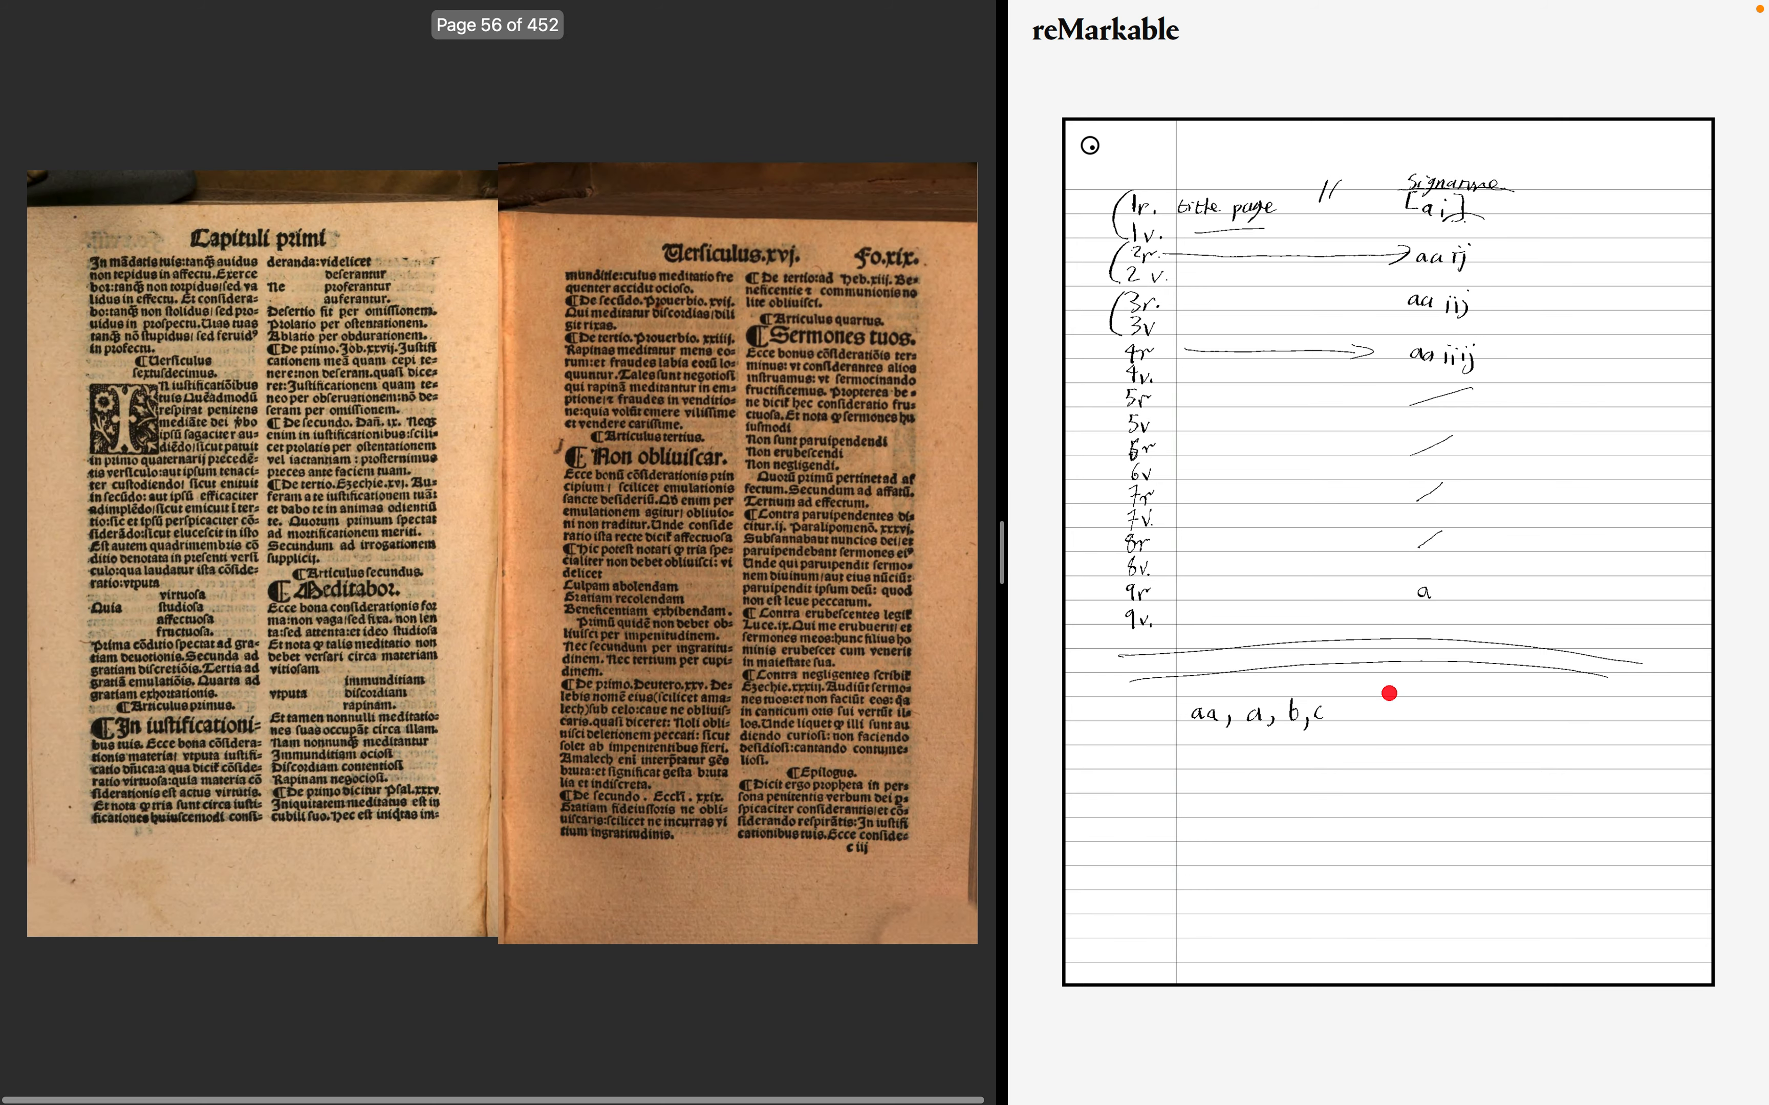
{"action": "key", "text": "Right"}
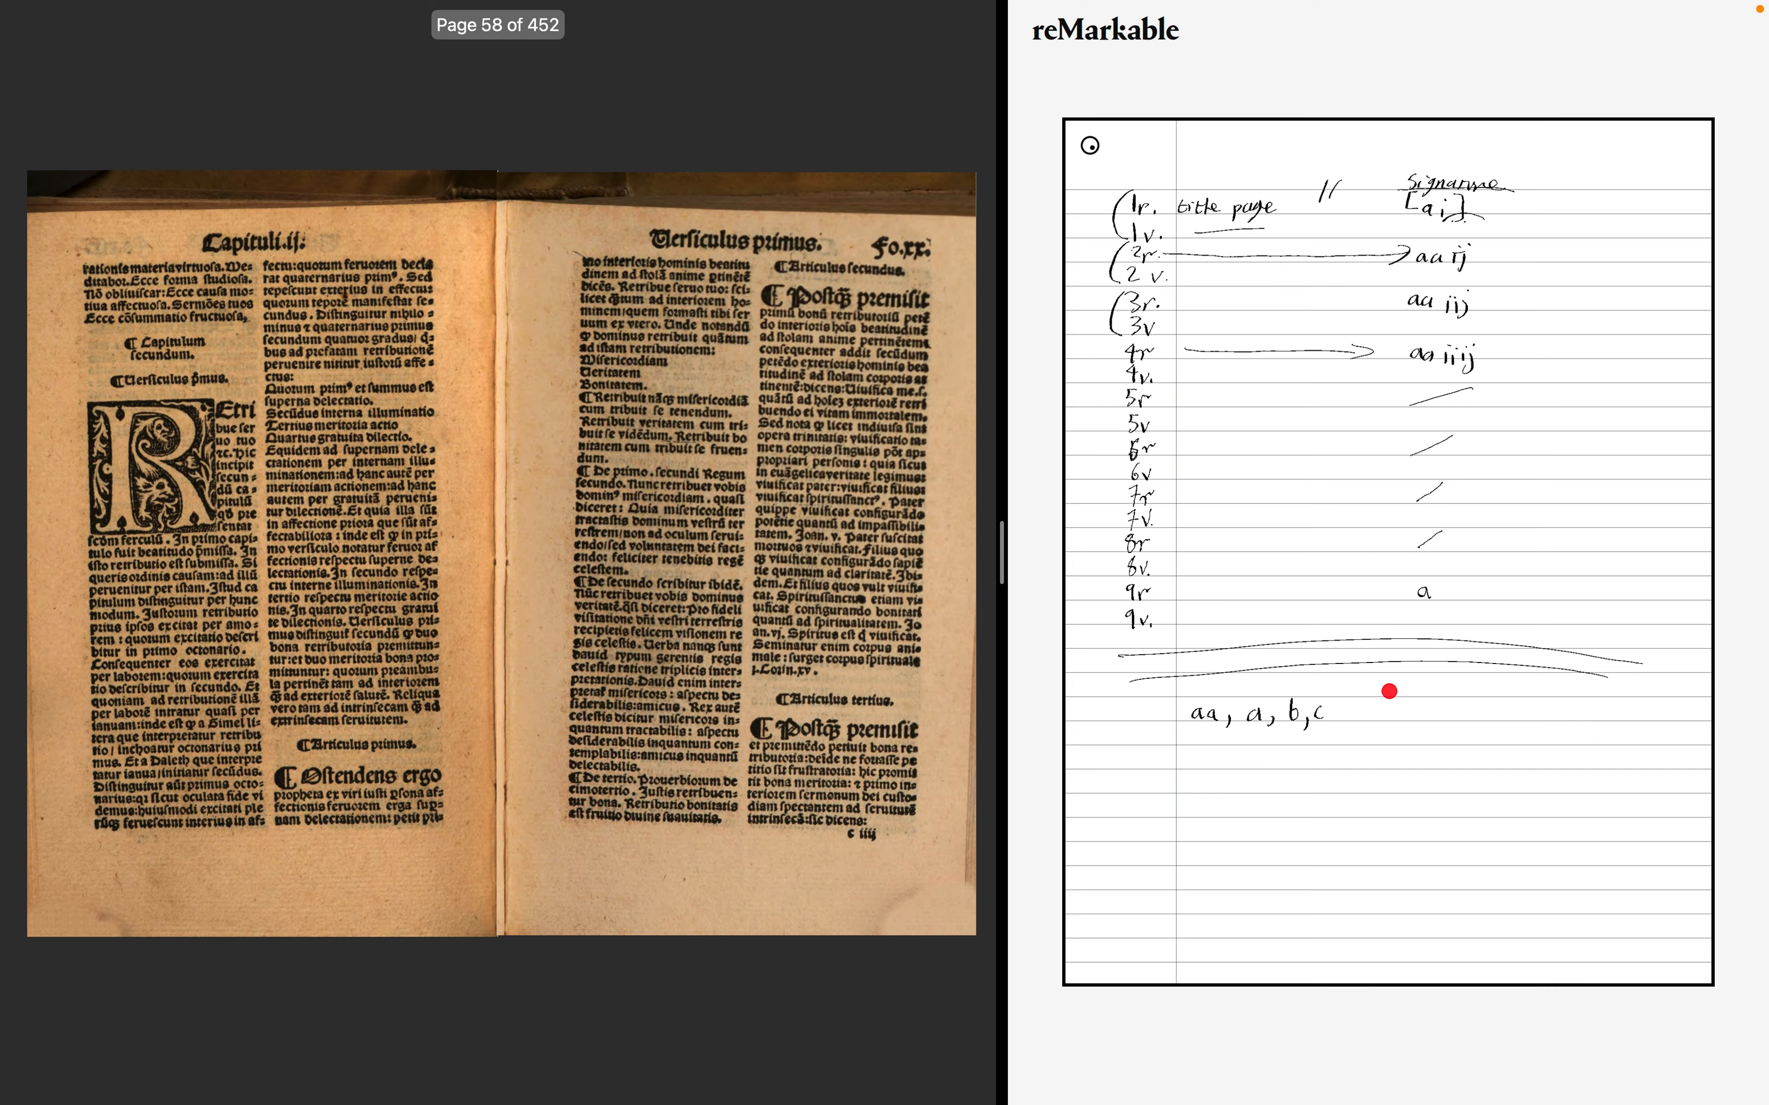
{"action": "key", "text": "Right"}
{"action": "key", "text": "Right"}
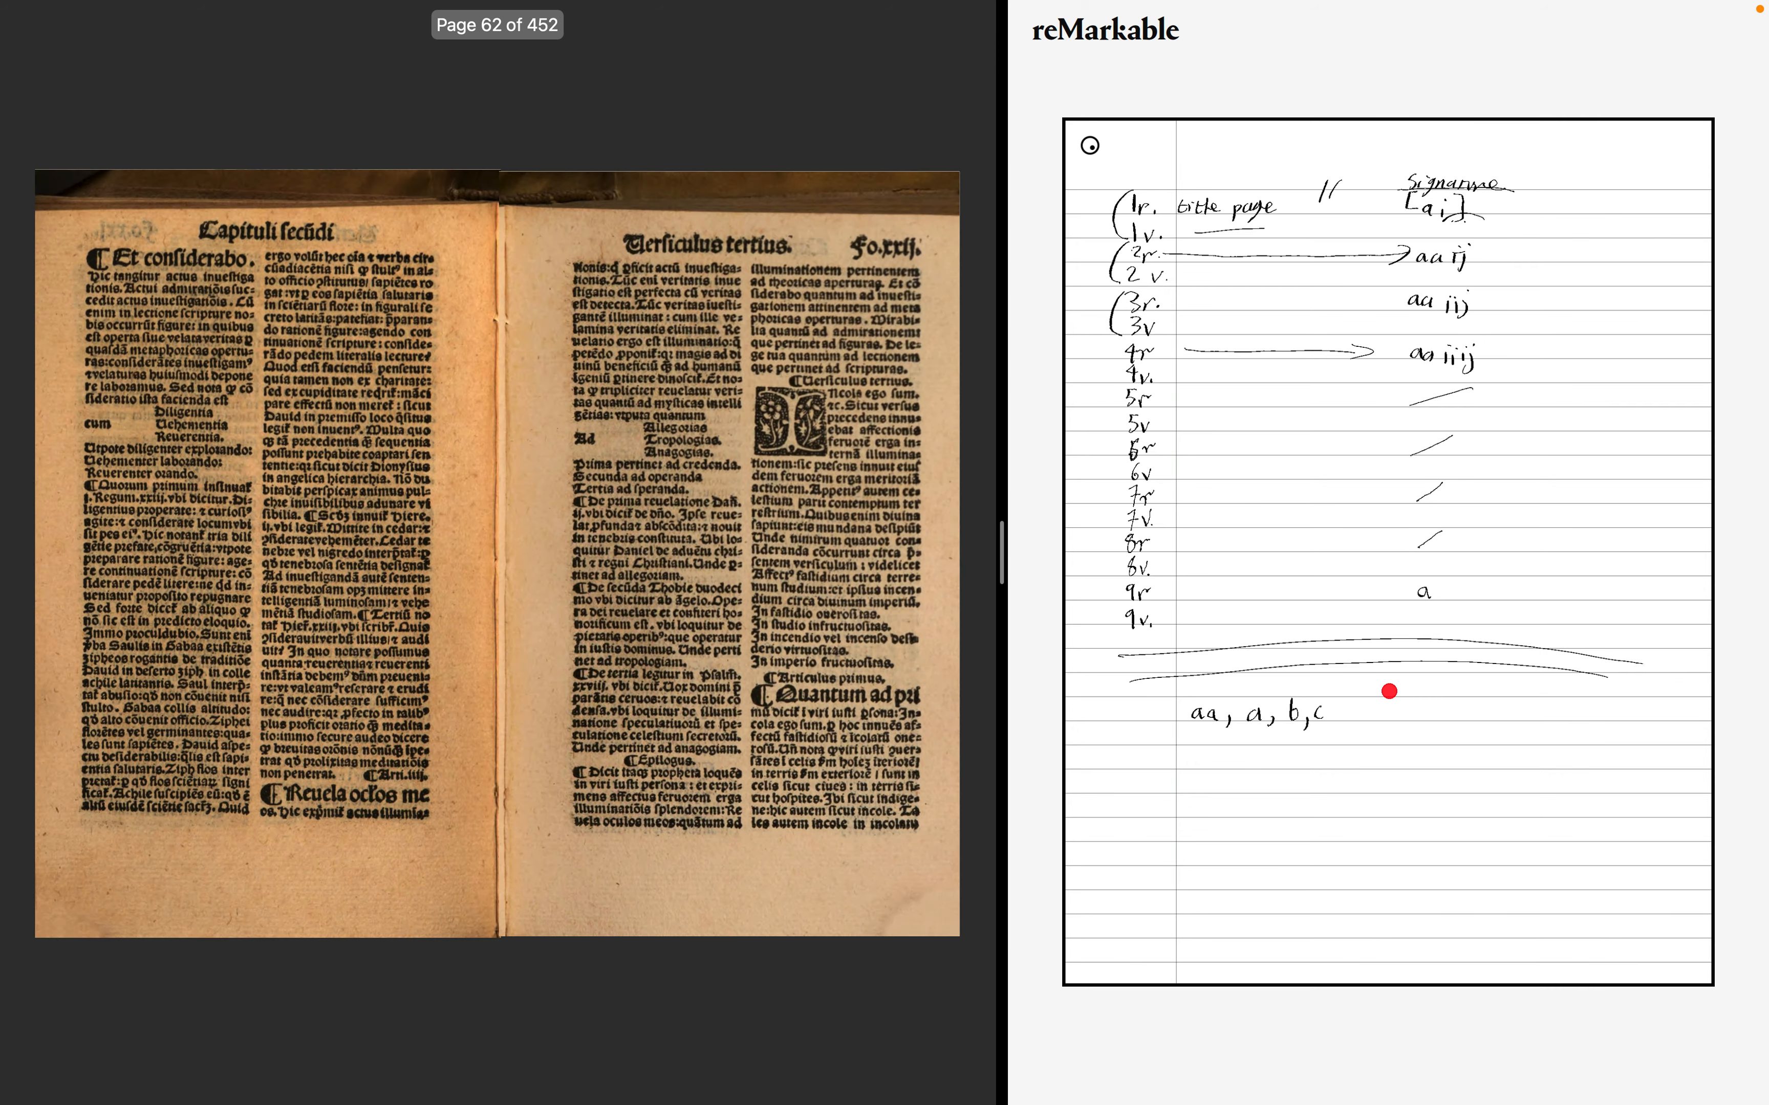
{"action": "key", "text": "Right"}
{"action": "key", "text": "Right"}
{"action": "key", "text": "Right"}
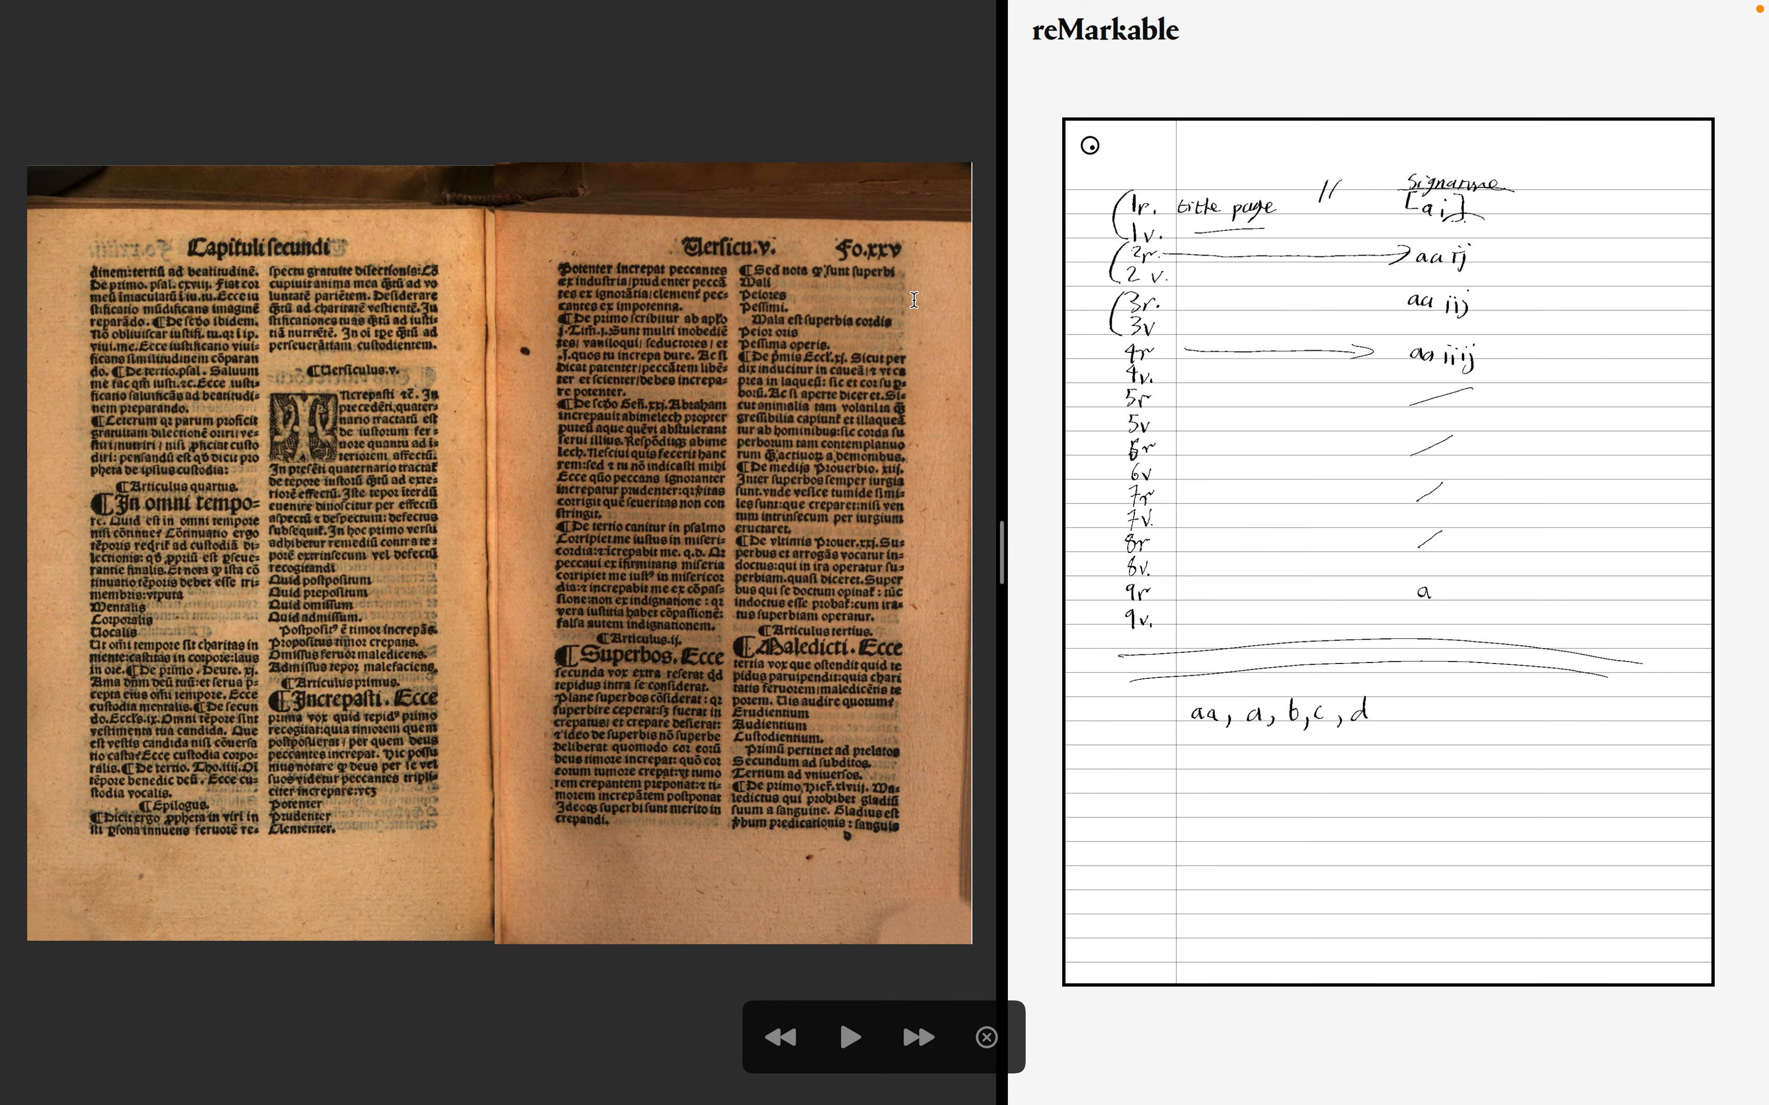
- Keep advancing spread by spread through the second chapter to about folio xxx
{"action": "key", "text": "Right"}
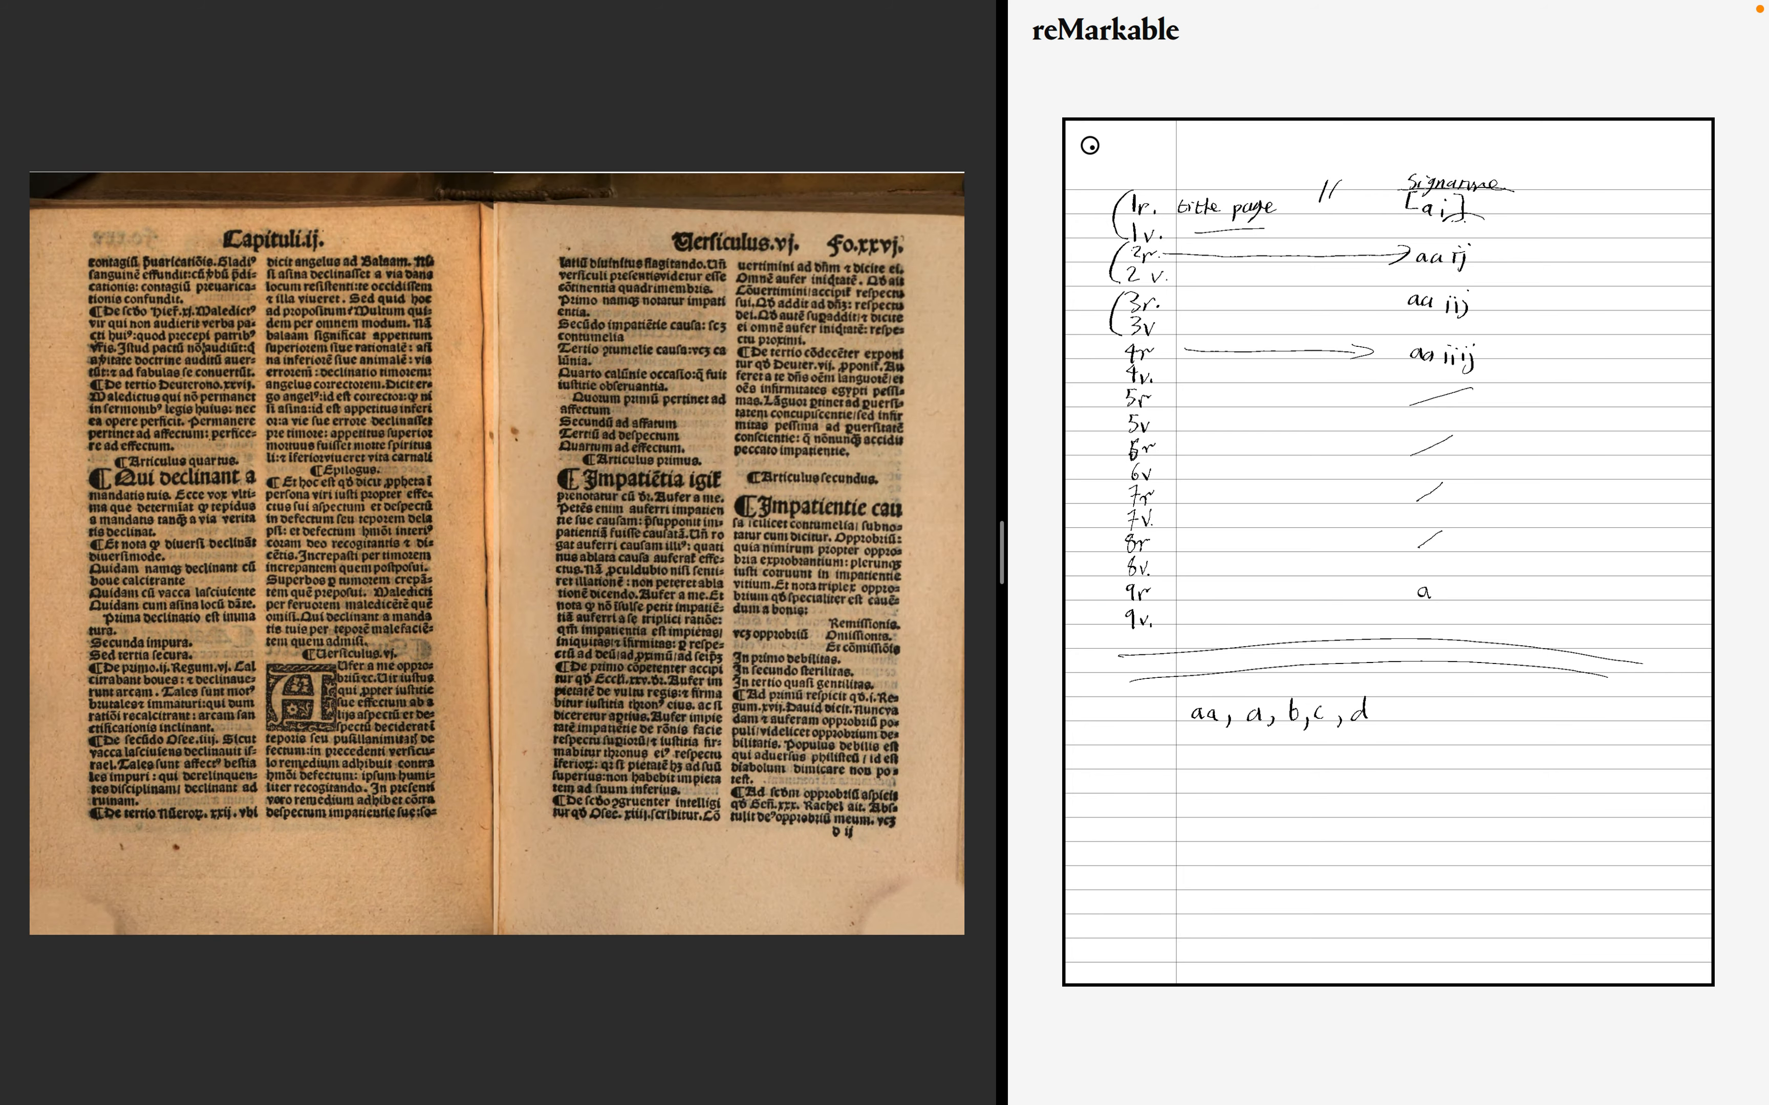
{"action": "key", "text": "Right"}
{"action": "key", "text": "Right"}
{"action": "key", "text": "Right"}
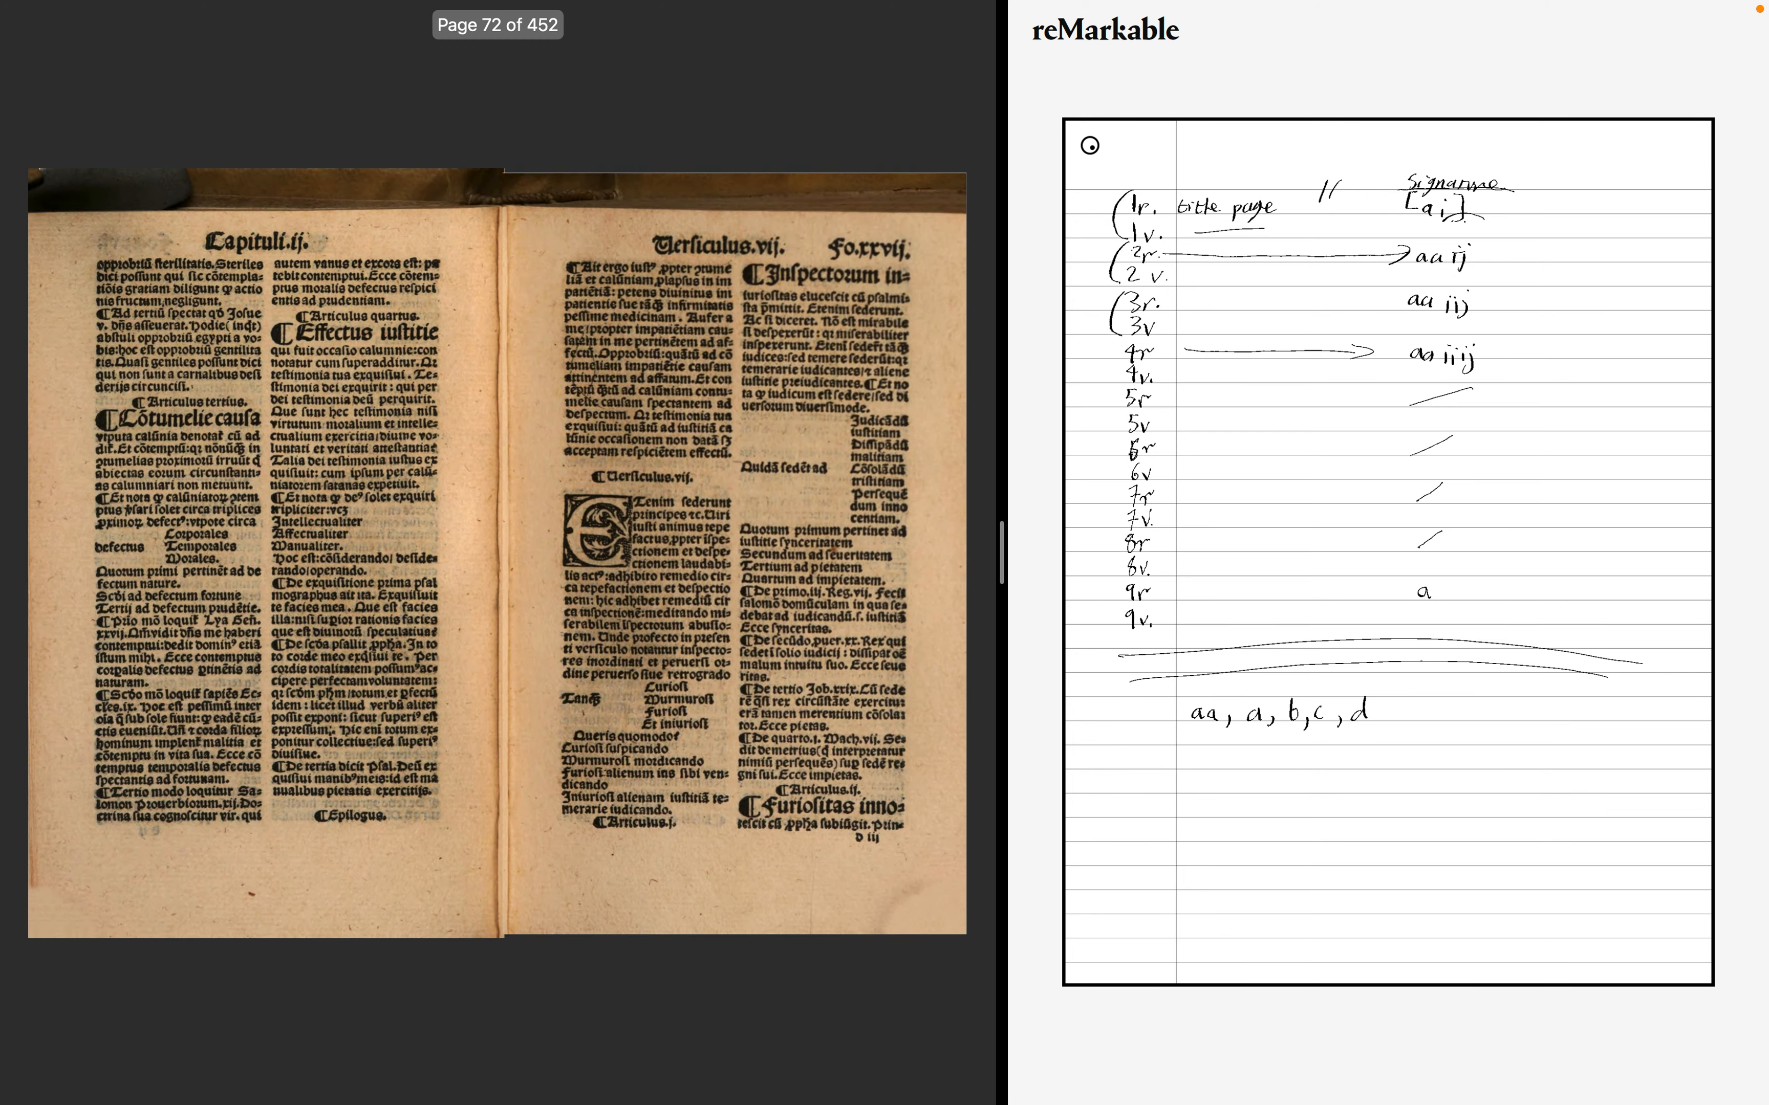
{"action": "key", "text": "Right"}
{"action": "key", "text": "Right"}
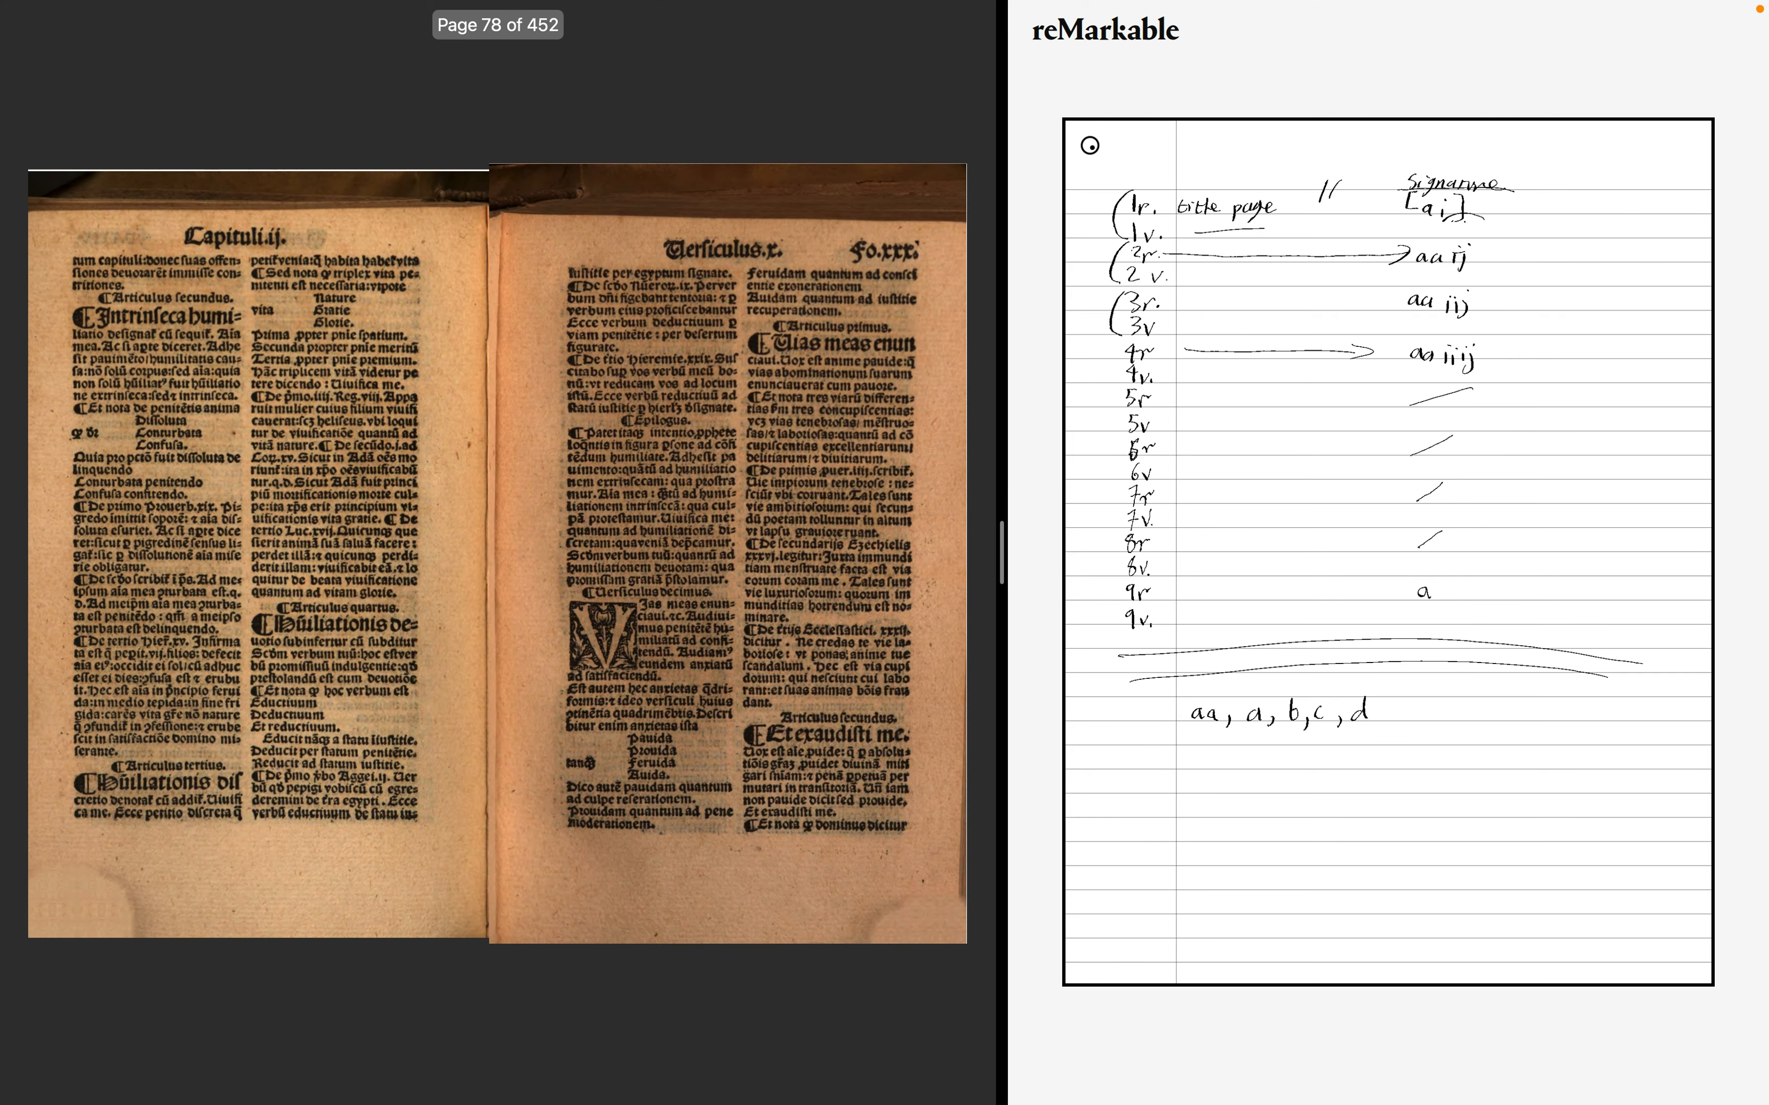
- Advance spread by spread through the rest of the second chapter into the third chapter, up to folio xli
{"action": "key", "text": "Right"}
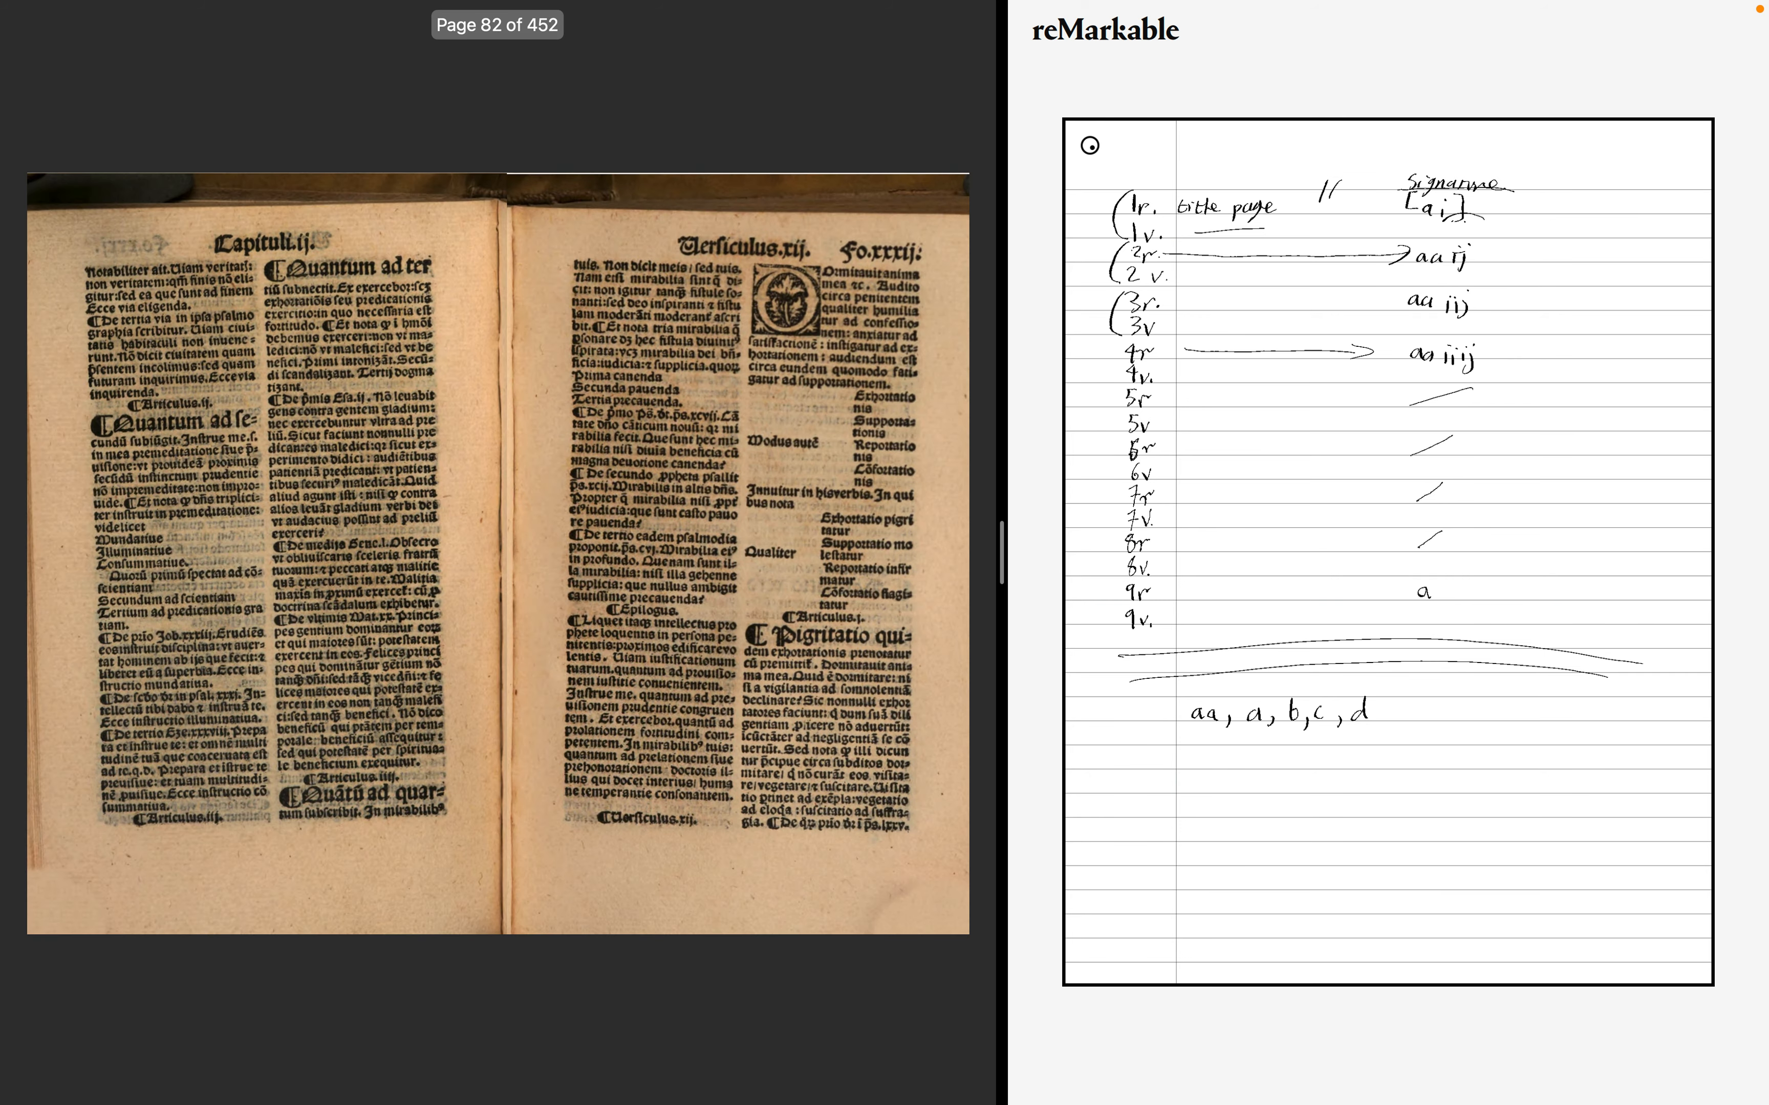
{"action": "key", "text": "Right"}
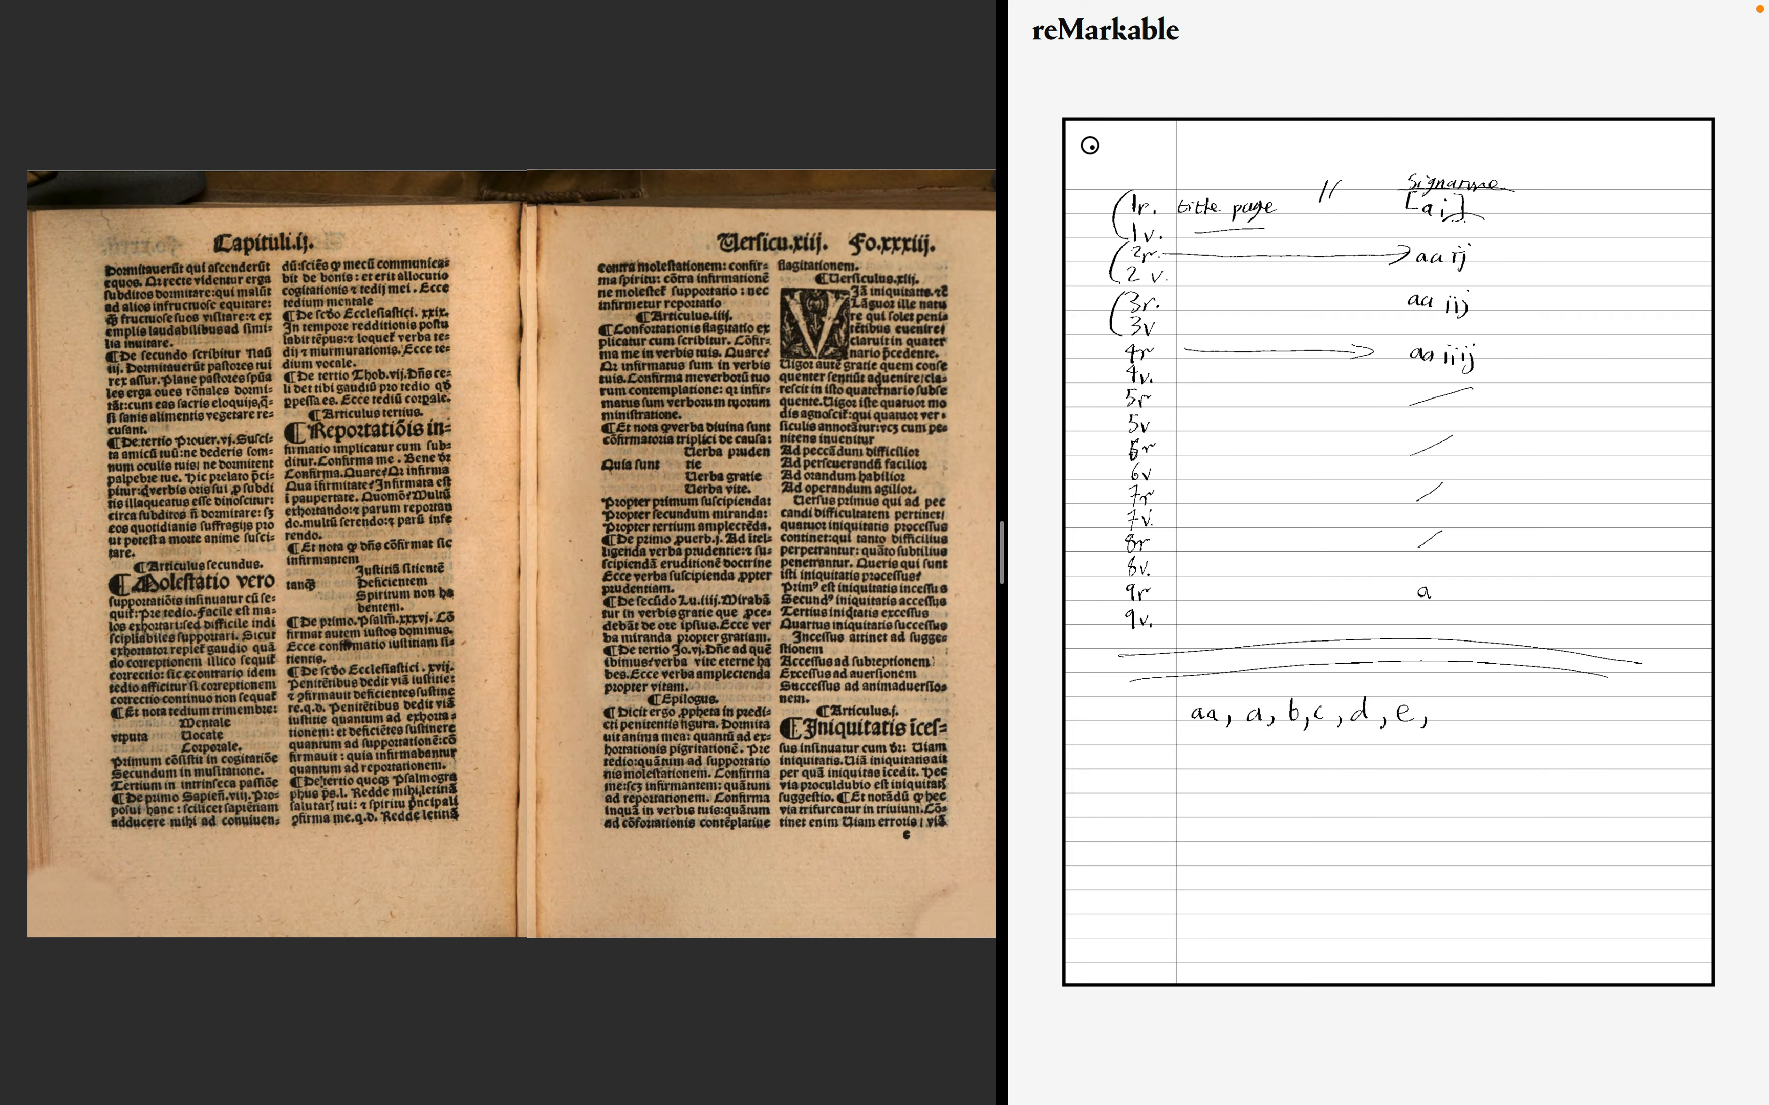
{"action": "key", "text": "Right"}
{"action": "key", "text": "Right"}
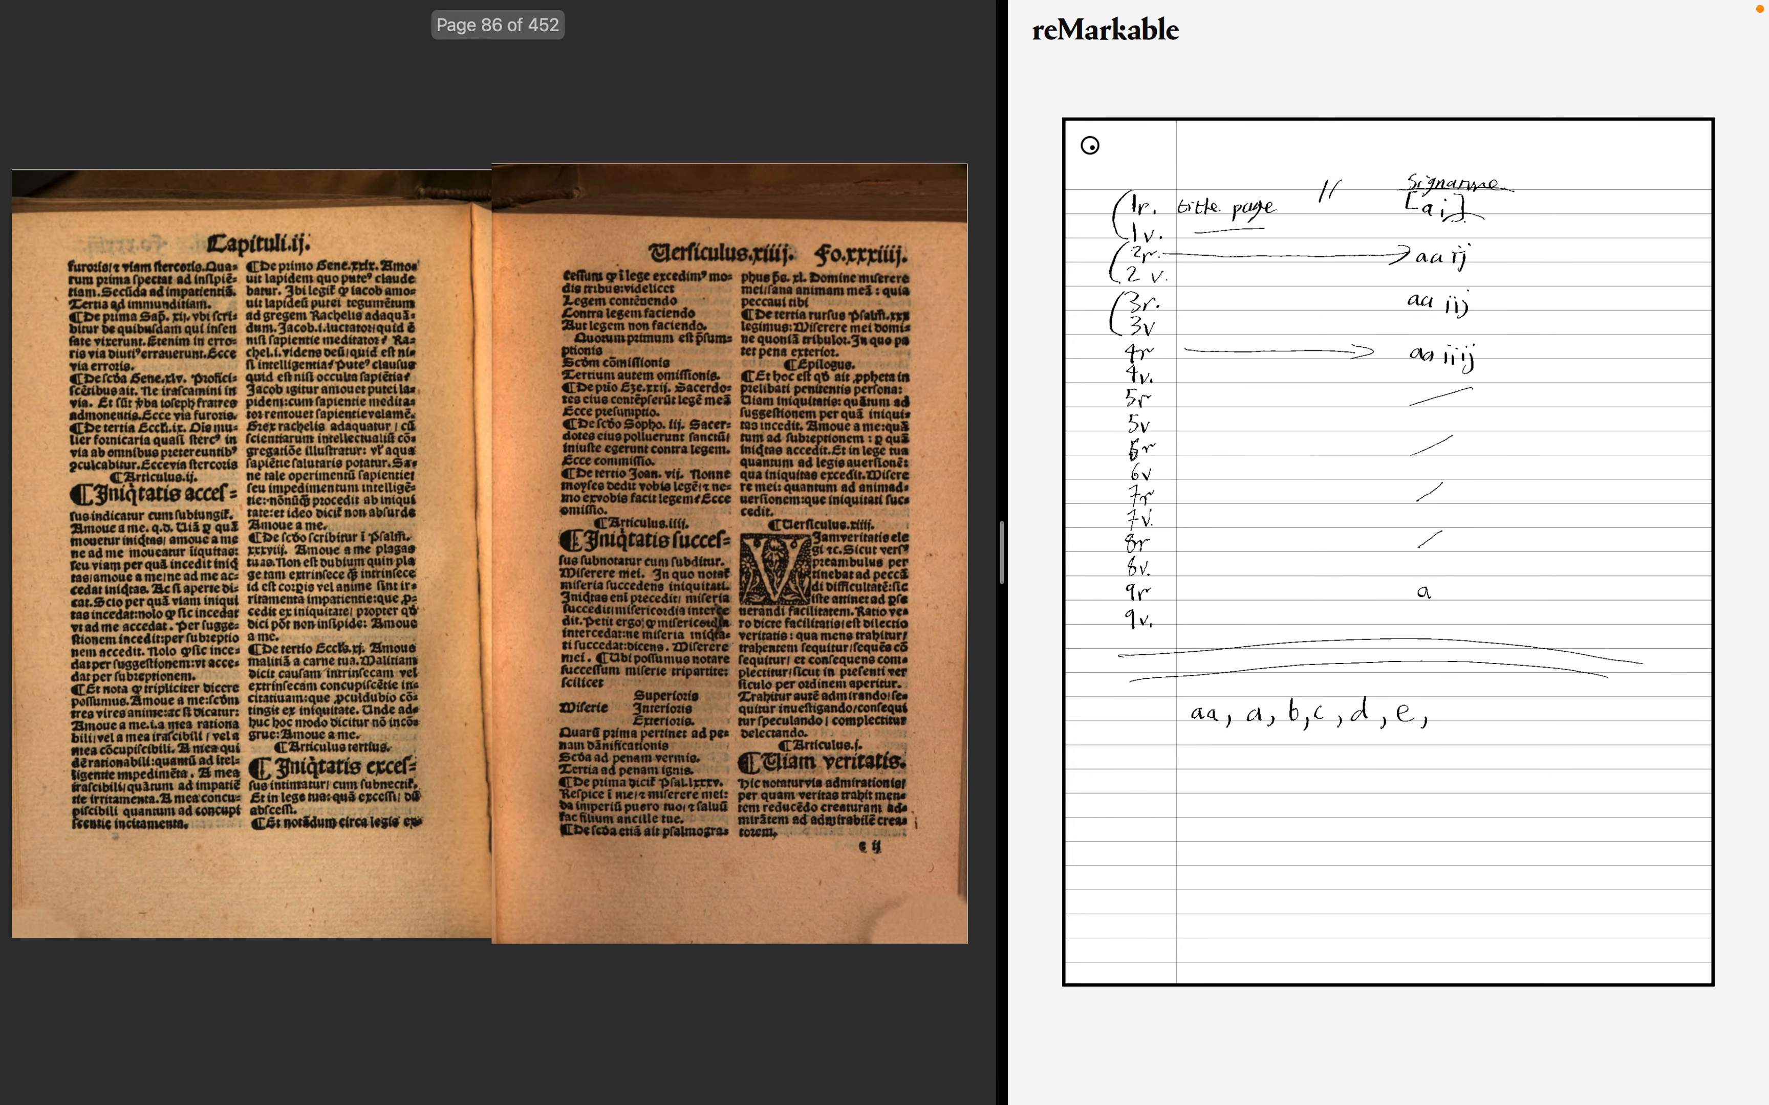
{"action": "key", "text": "Right"}
{"action": "key", "text": "Right"}
{"action": "key", "text": "Right"}
{"action": "key", "text": "Right"}
{"action": "key", "text": "Right"}
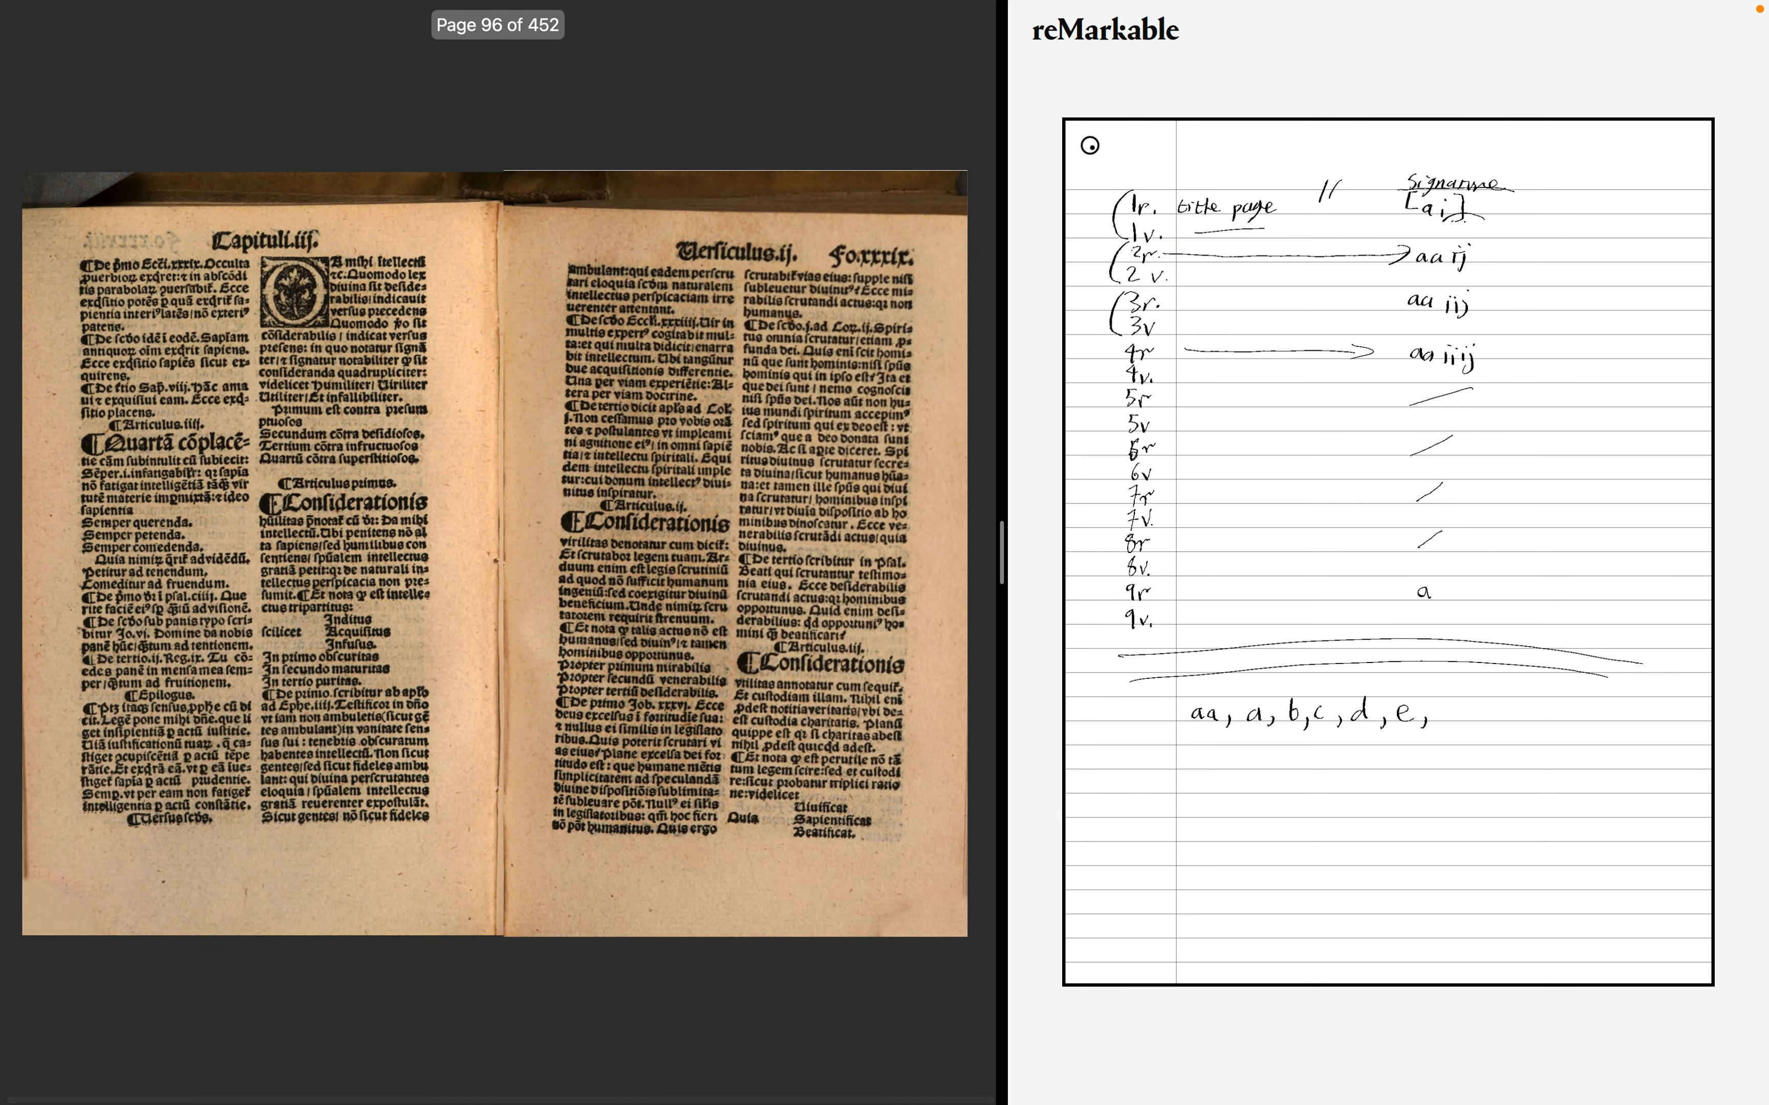
{"action": "key", "text": "Right"}
{"action": "key", "text": "Right"}
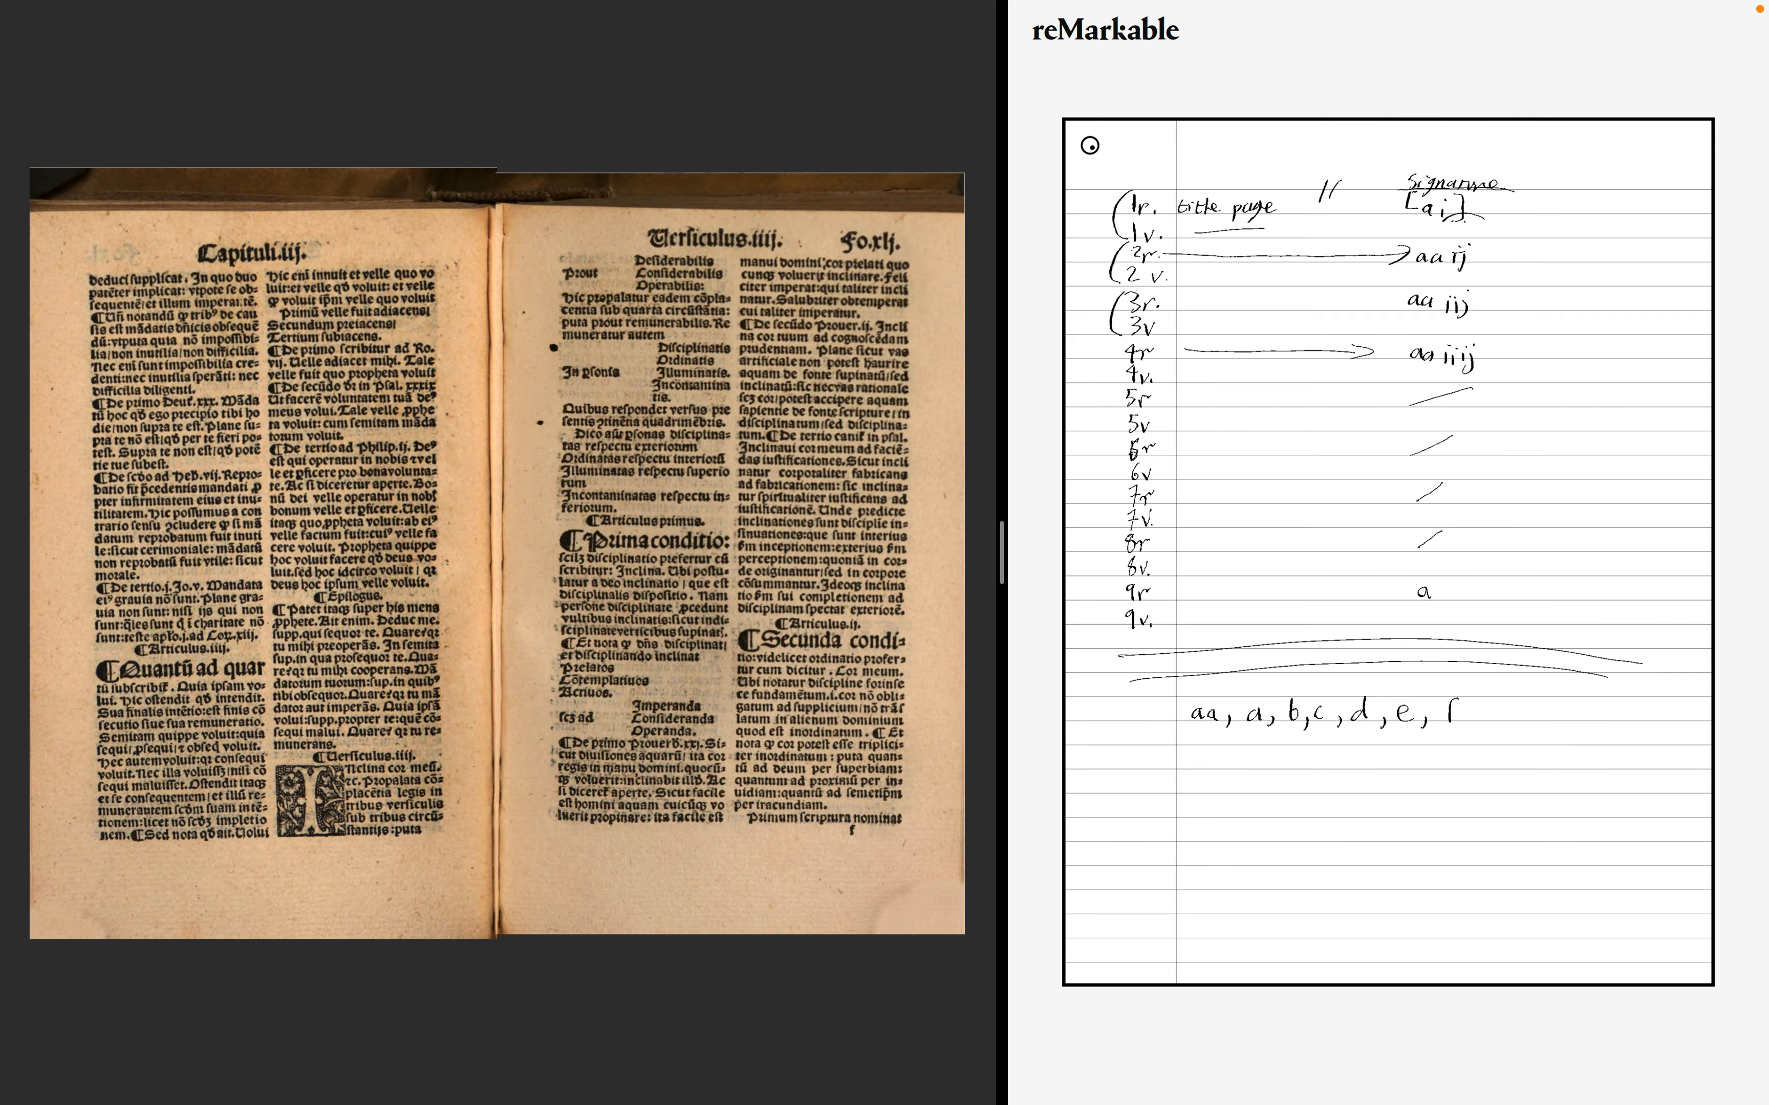
- Keep paging through the third chapter spread by spread, checking recto signatures, up to about folio lviii
{"action": "key", "text": "Right"}
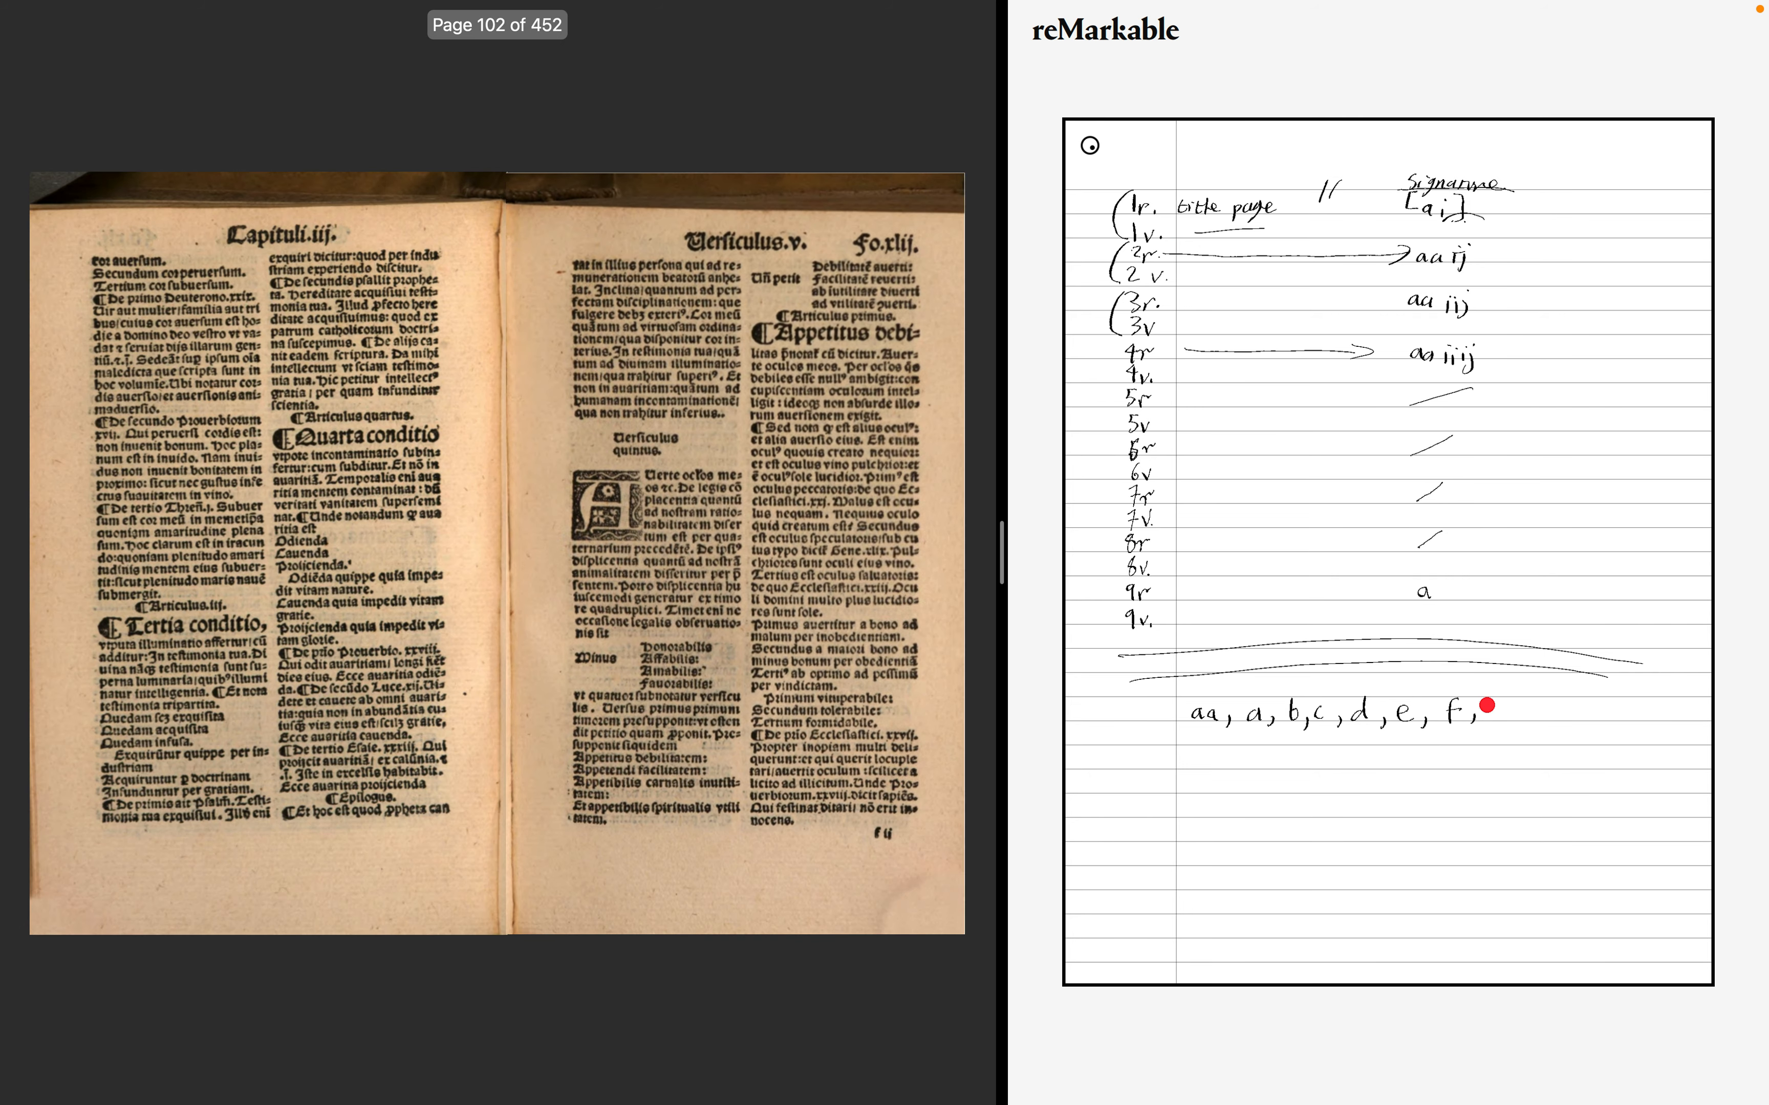
{"action": "key", "text": "Right"}
{"action": "key", "text": "Right"}
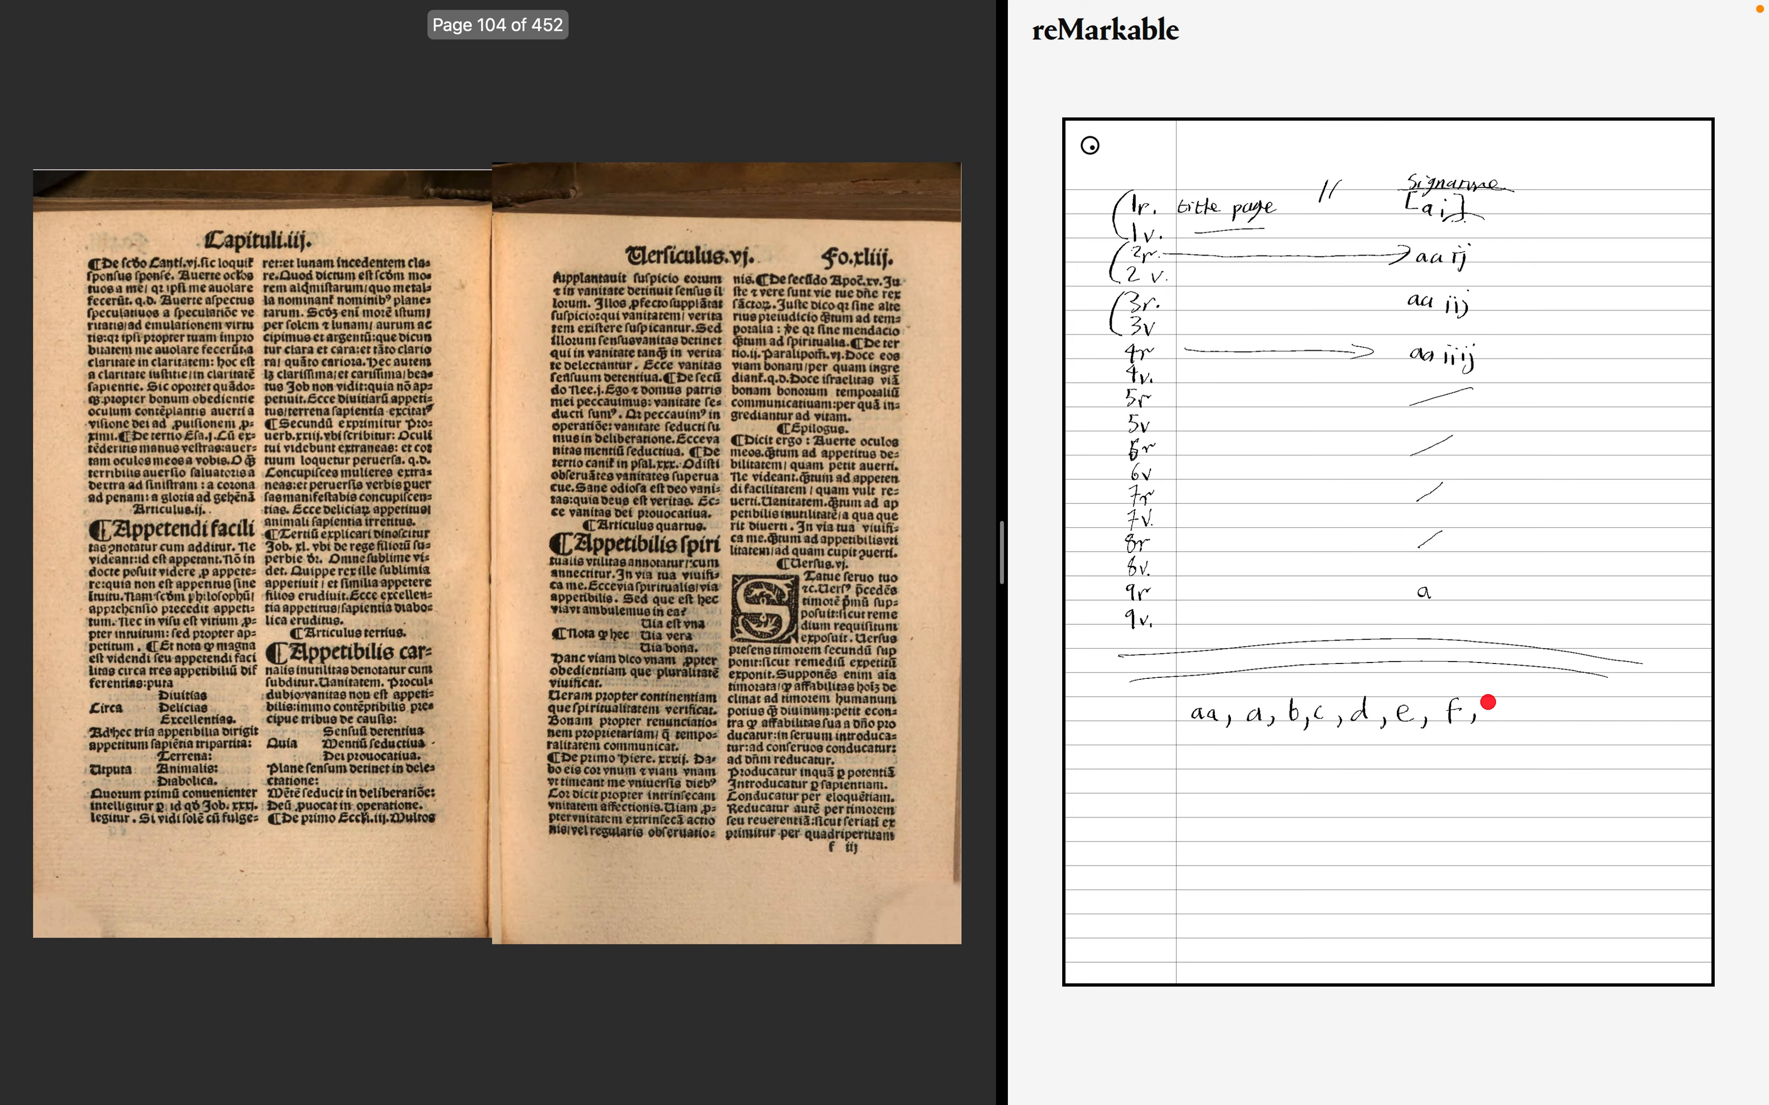
{"action": "key", "text": "Right"}
{"action": "key", "text": "Right"}
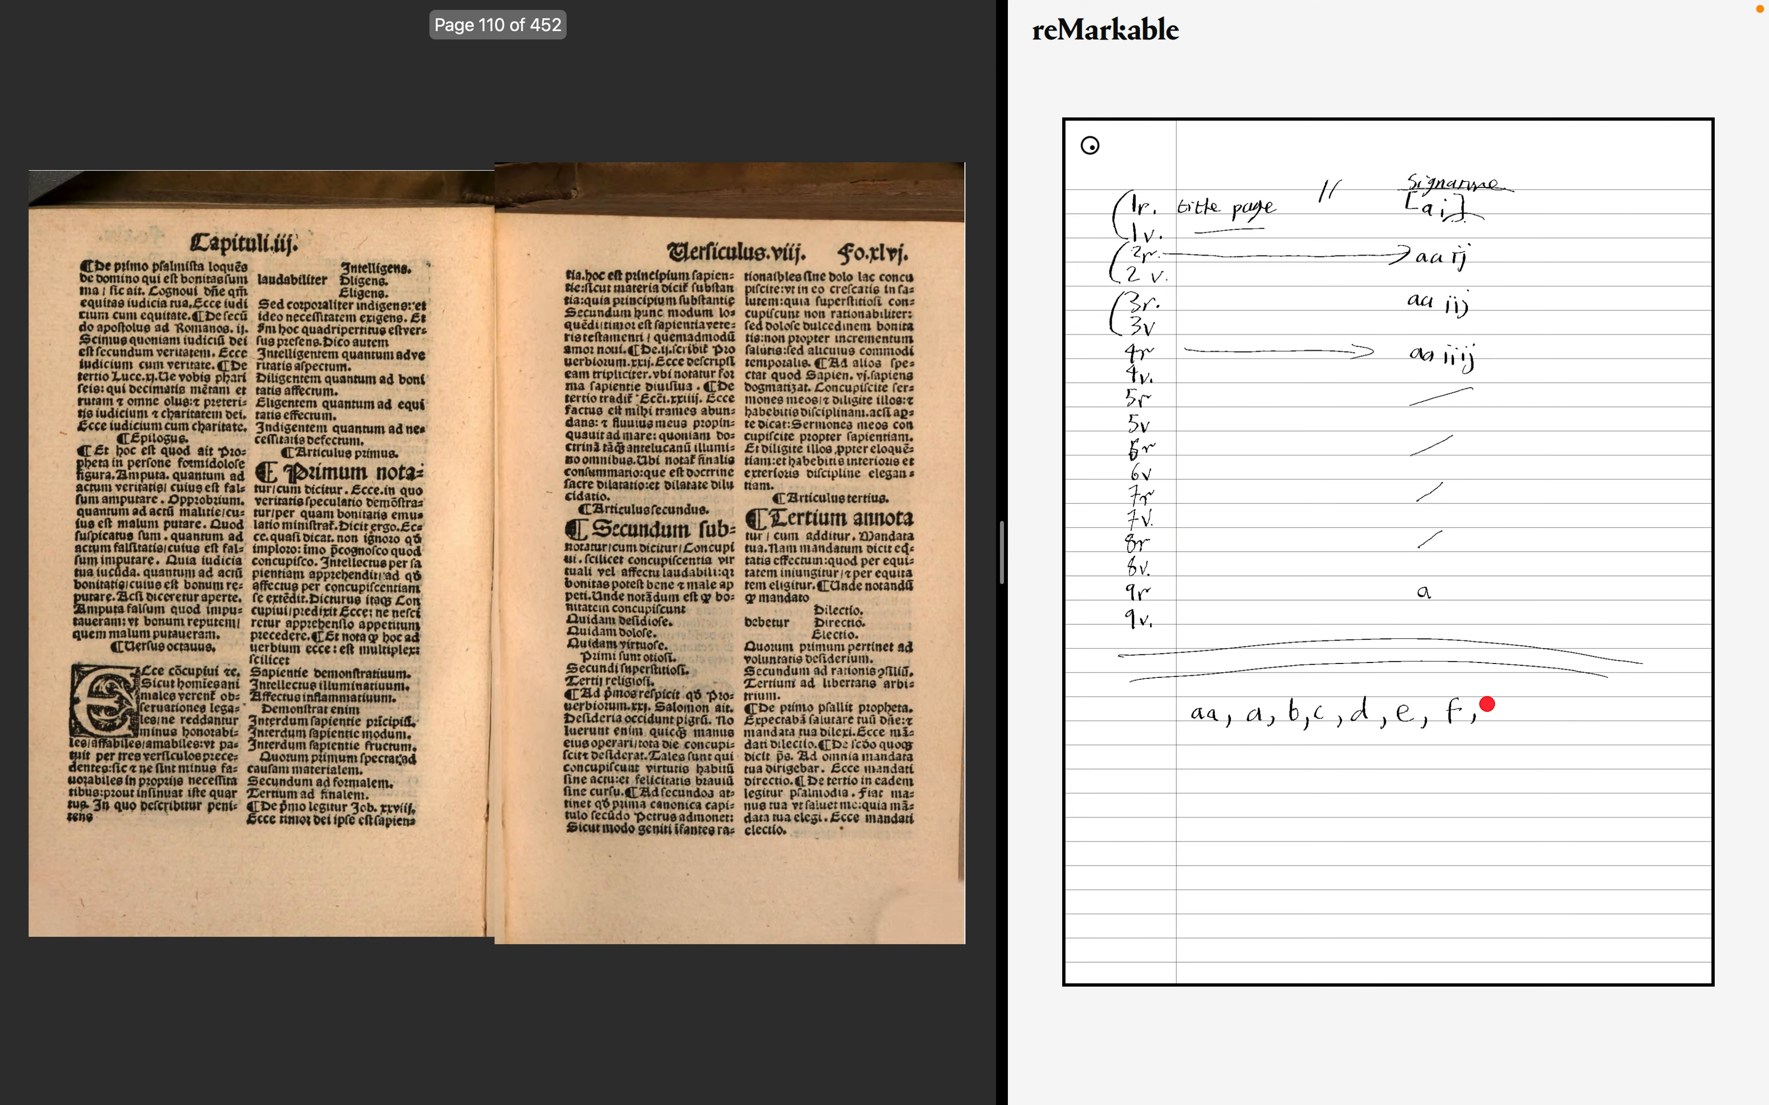
{"action": "key", "text": "Right"}
{"action": "key", "text": "Right"}
{"action": "key", "text": "Right"}
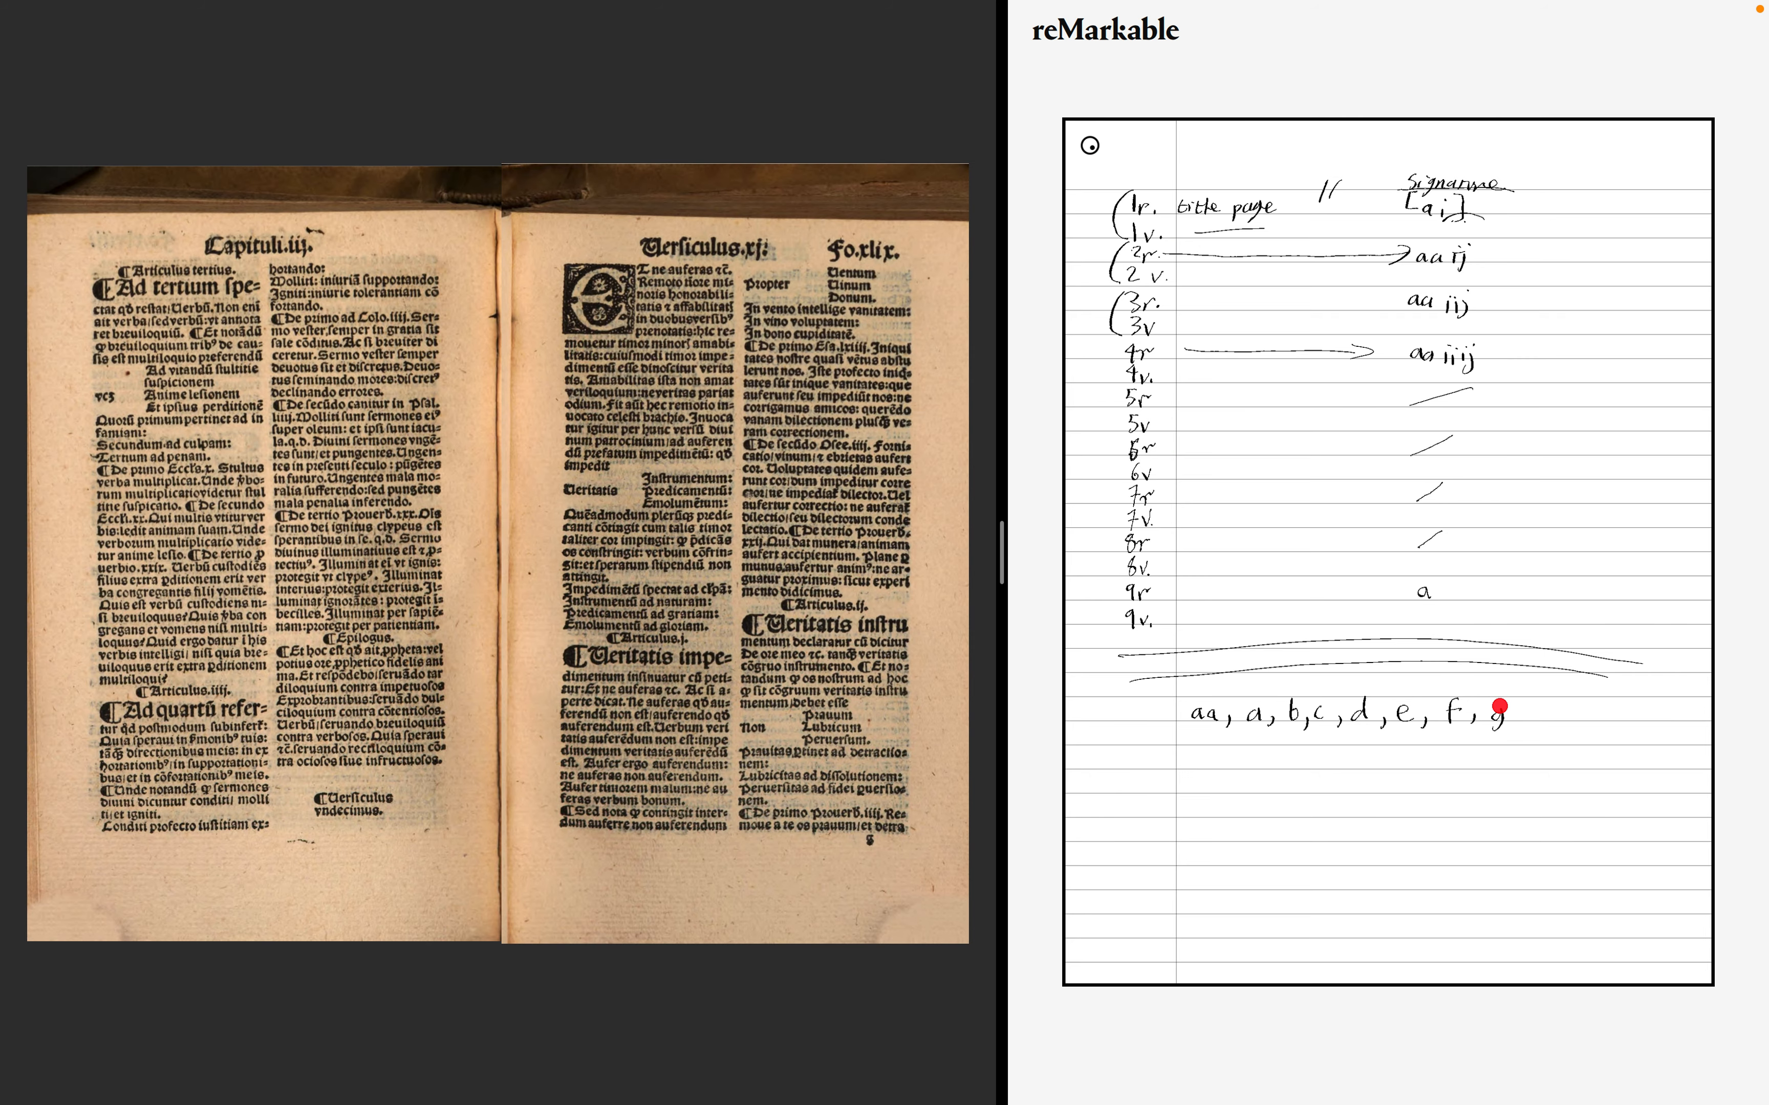
{"action": "key", "text": "Right"}
{"action": "key", "text": "Right"}
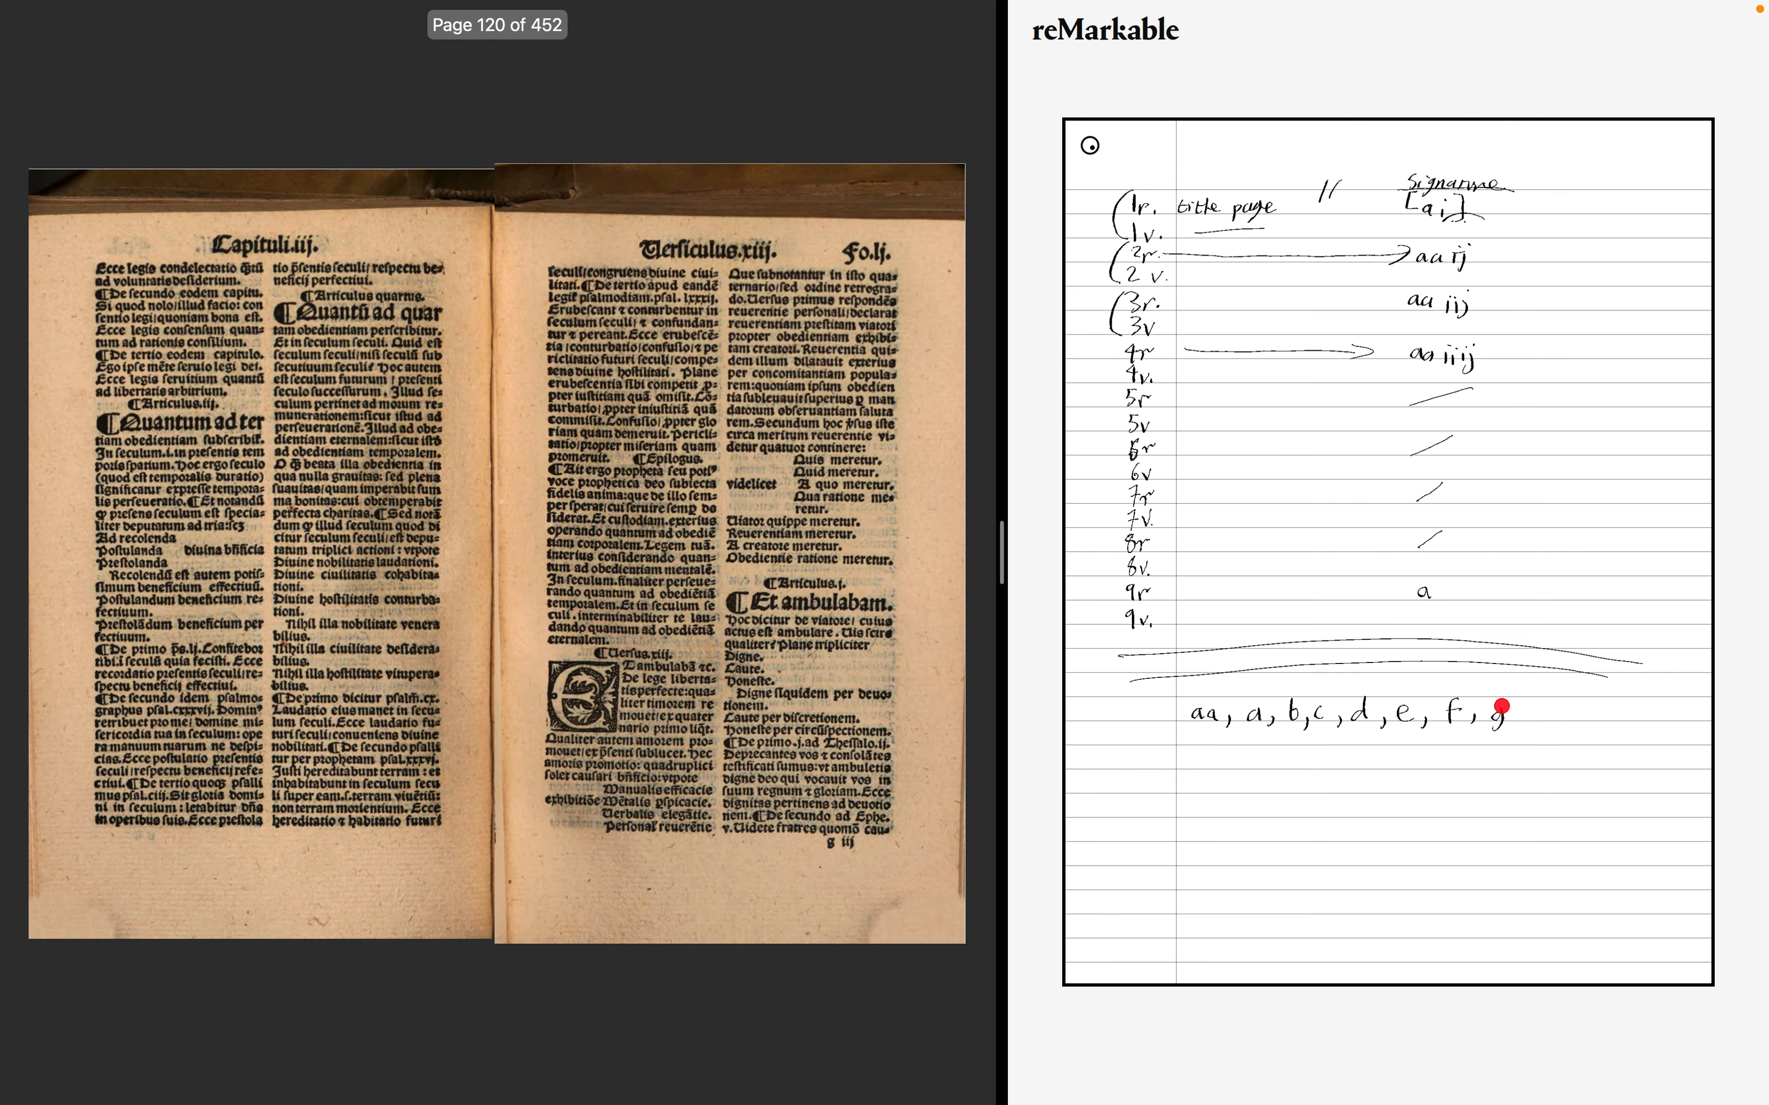
{"action": "key", "text": "Right"}
{"action": "key", "text": "Right"}
{"action": "key", "text": "Right"}
{"action": "key", "text": "Right"}
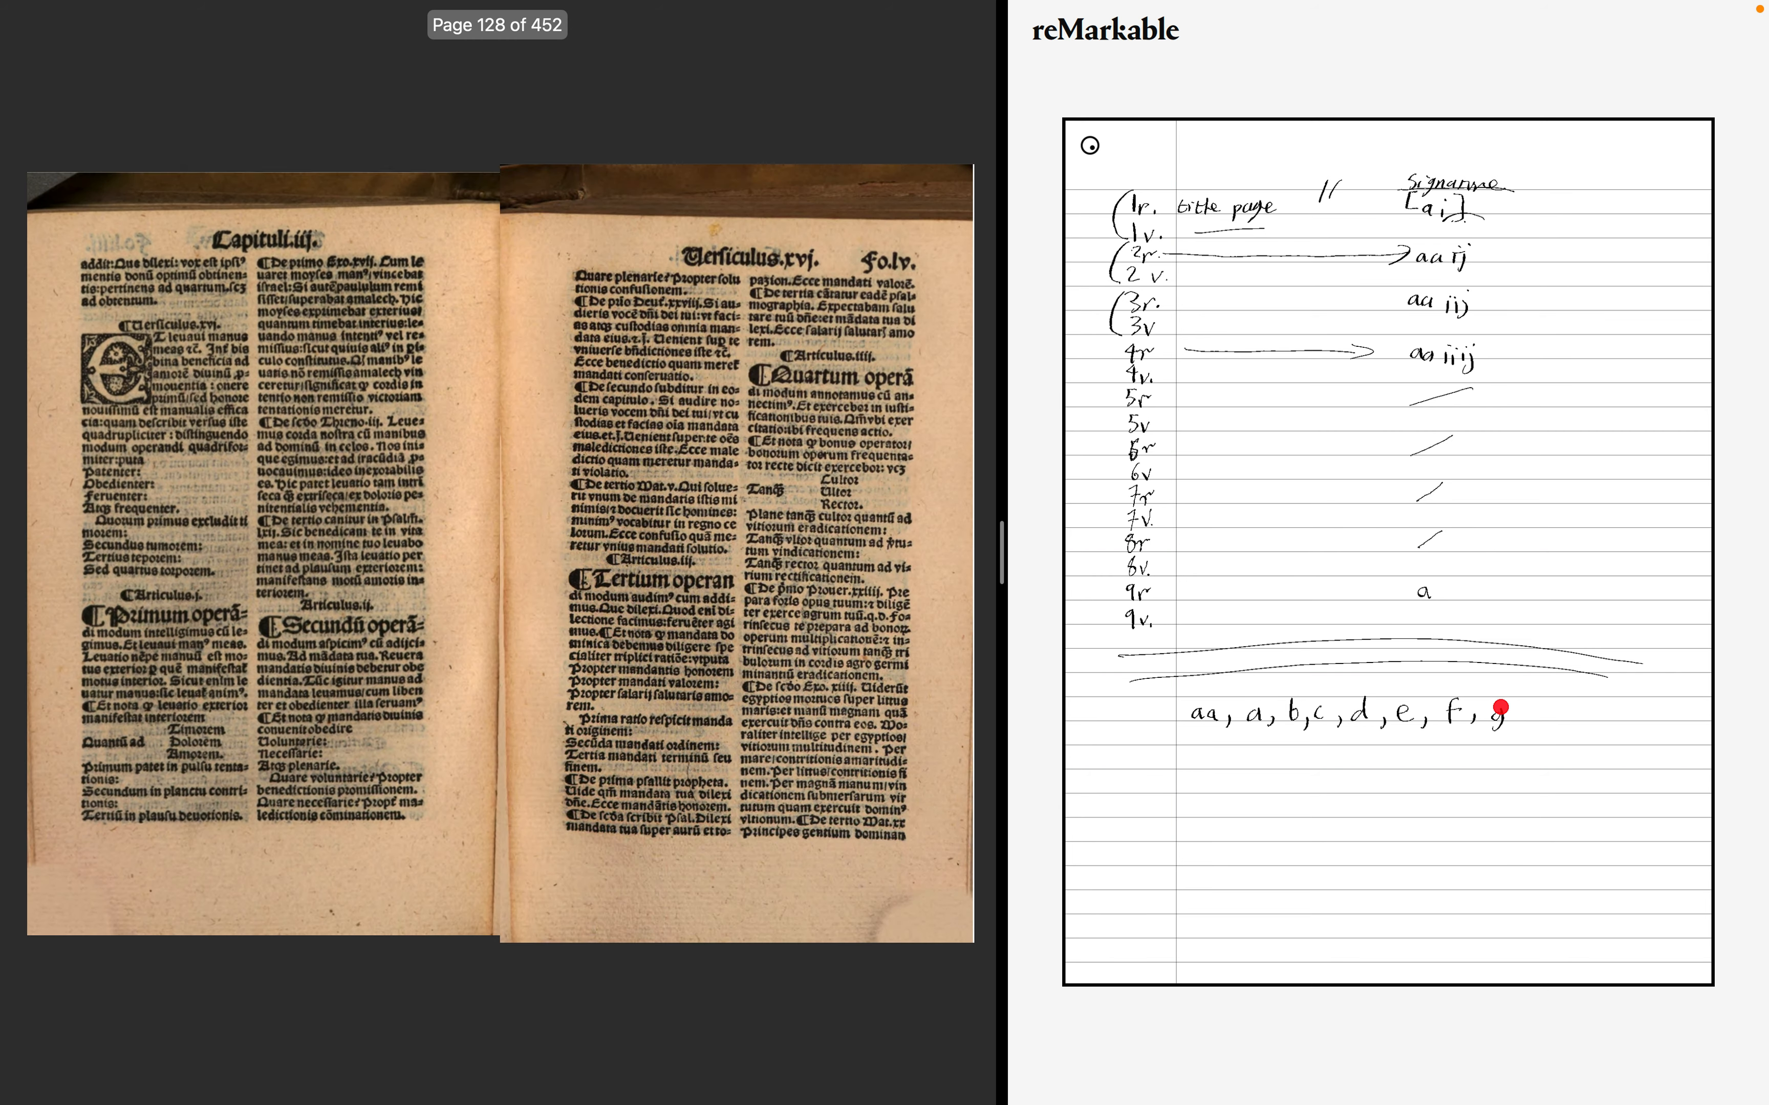
{"action": "key", "text": "Right"}
{"action": "key", "text": "Right"}
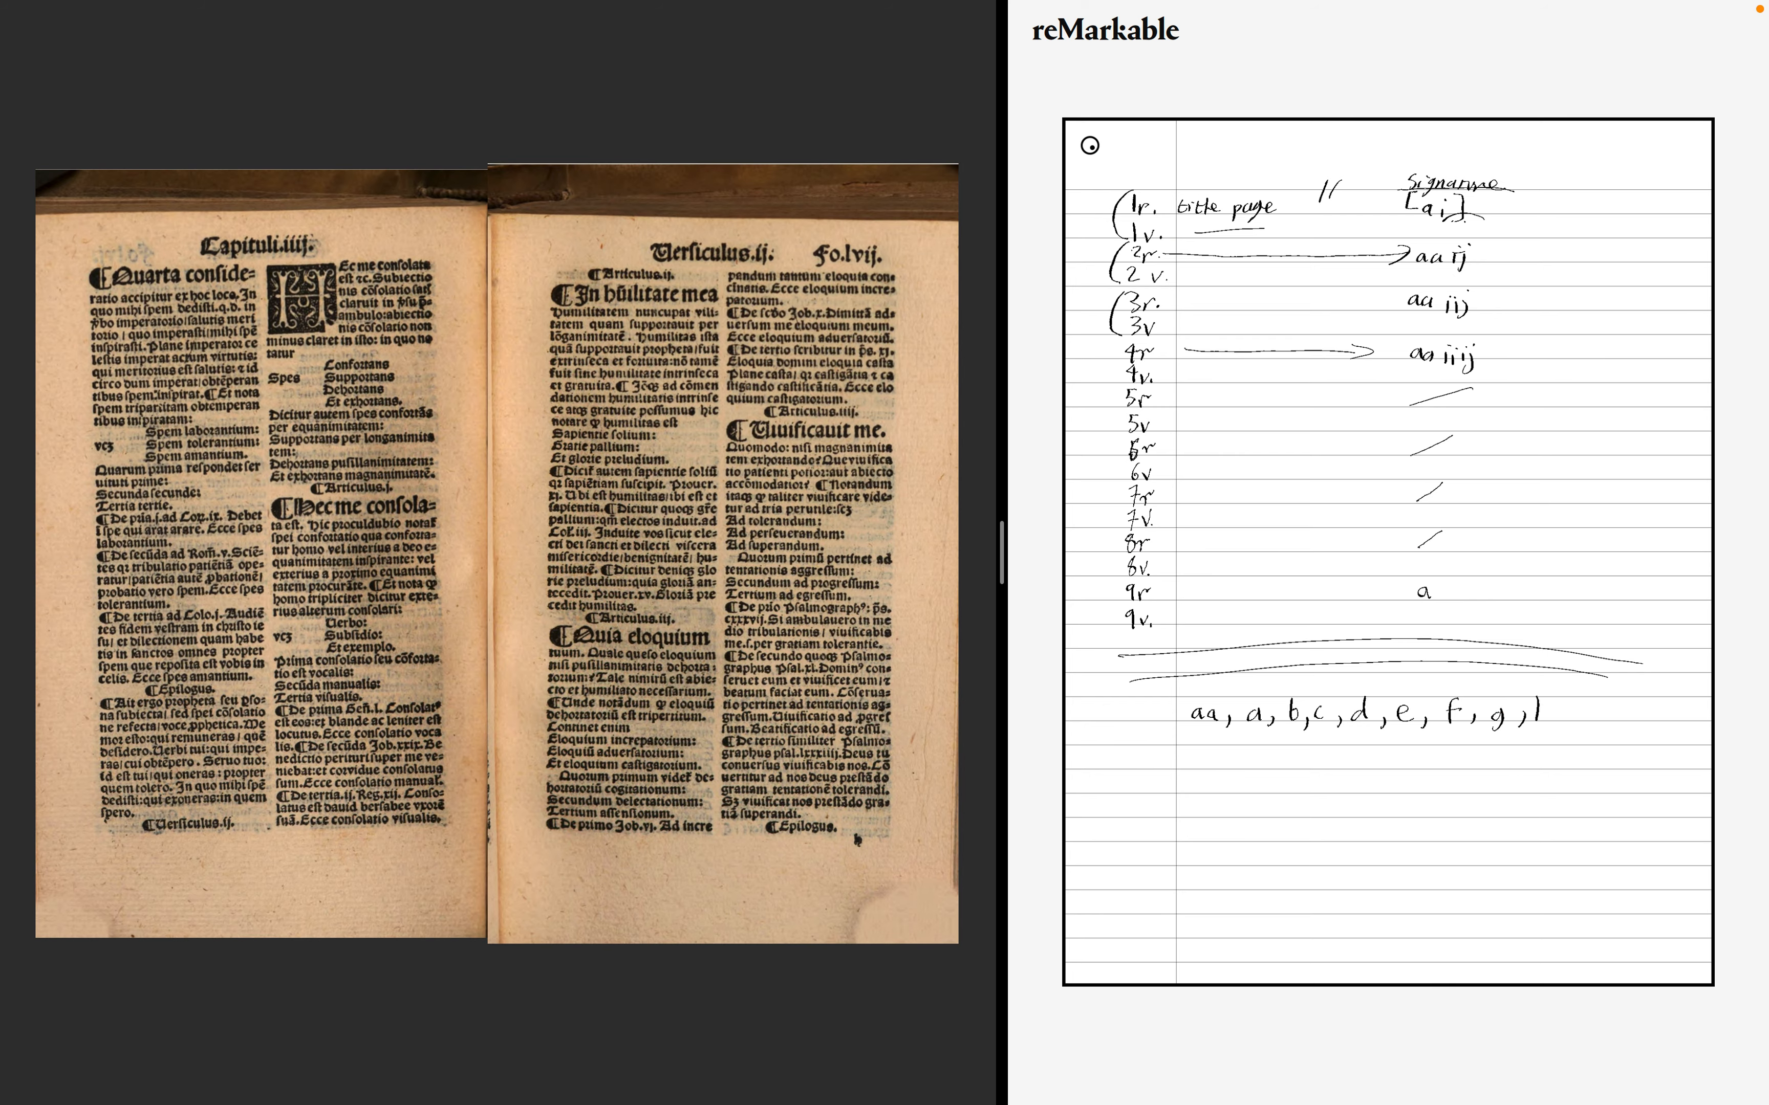
{"action": "key", "text": "Right"}
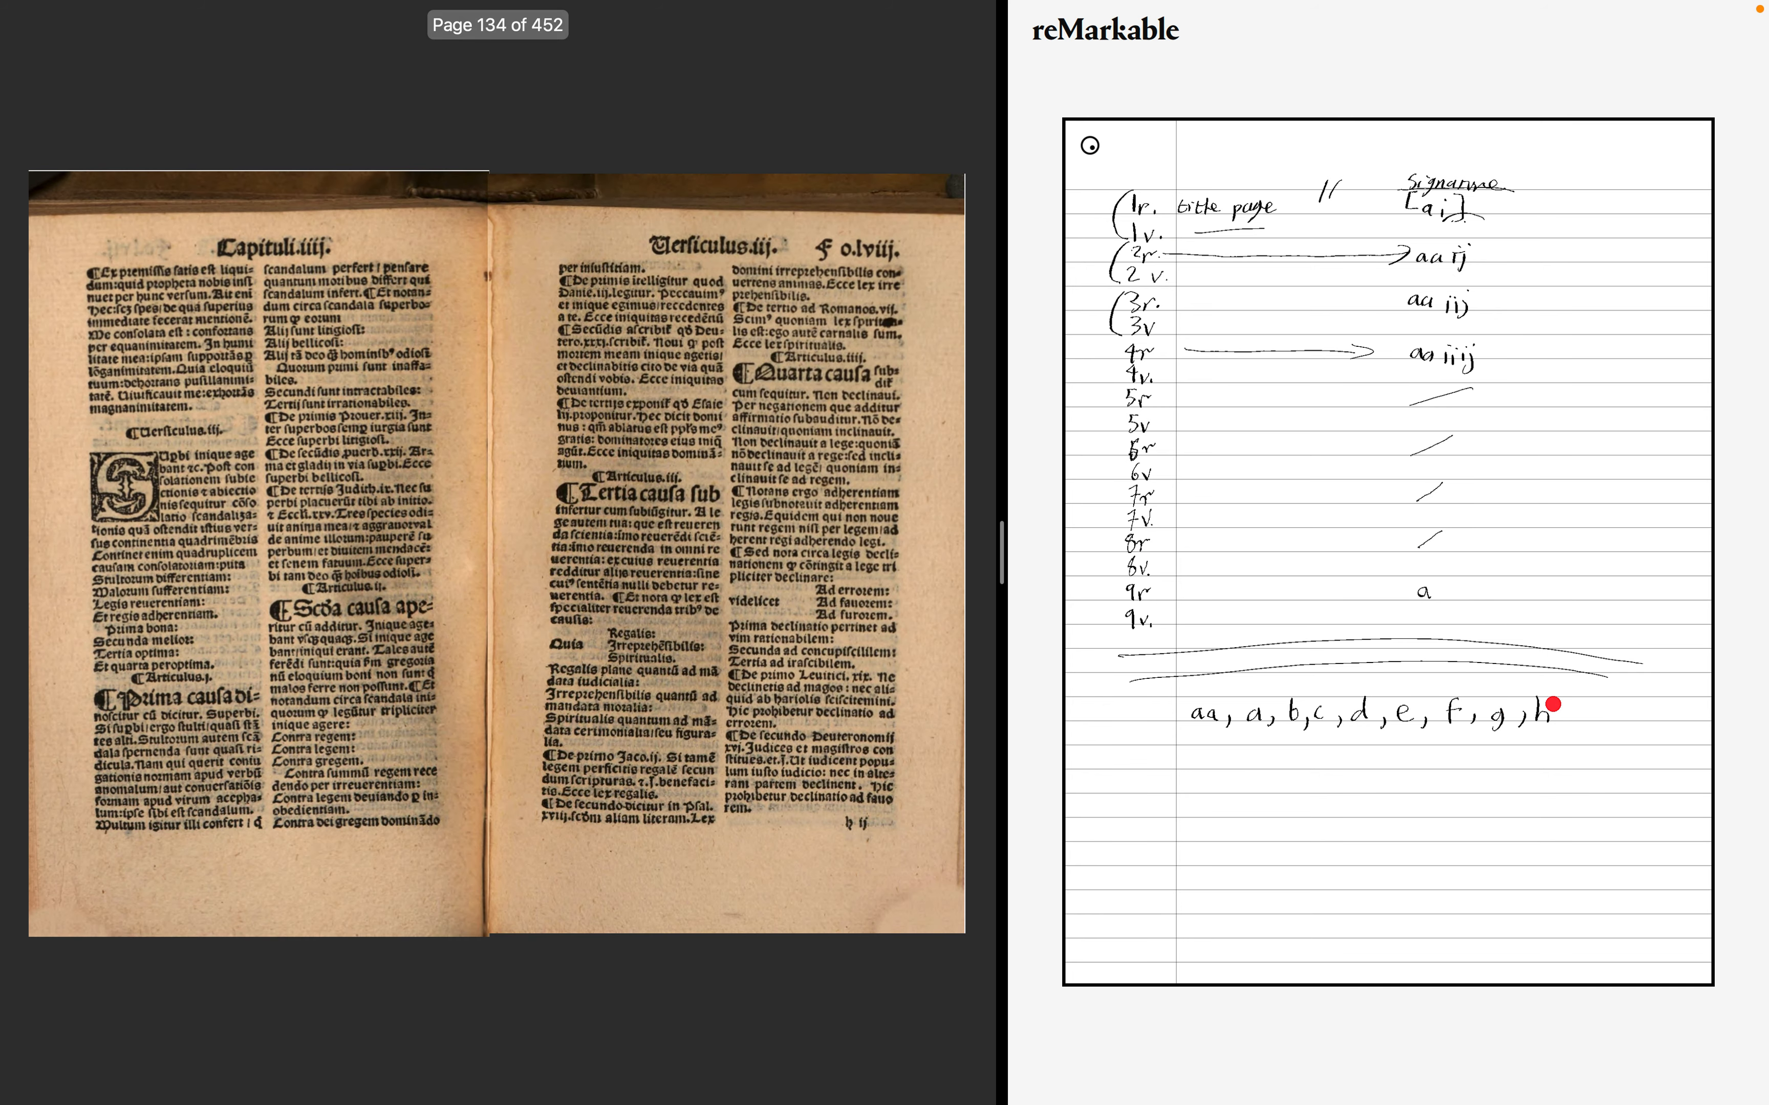
- Page through the fourth chapter spread by spread into the start of the fifth chapter, around folio lxxiii
{"action": "key", "text": "Right"}
{"action": "key", "text": "Right"}
{"action": "key", "text": "Right"}
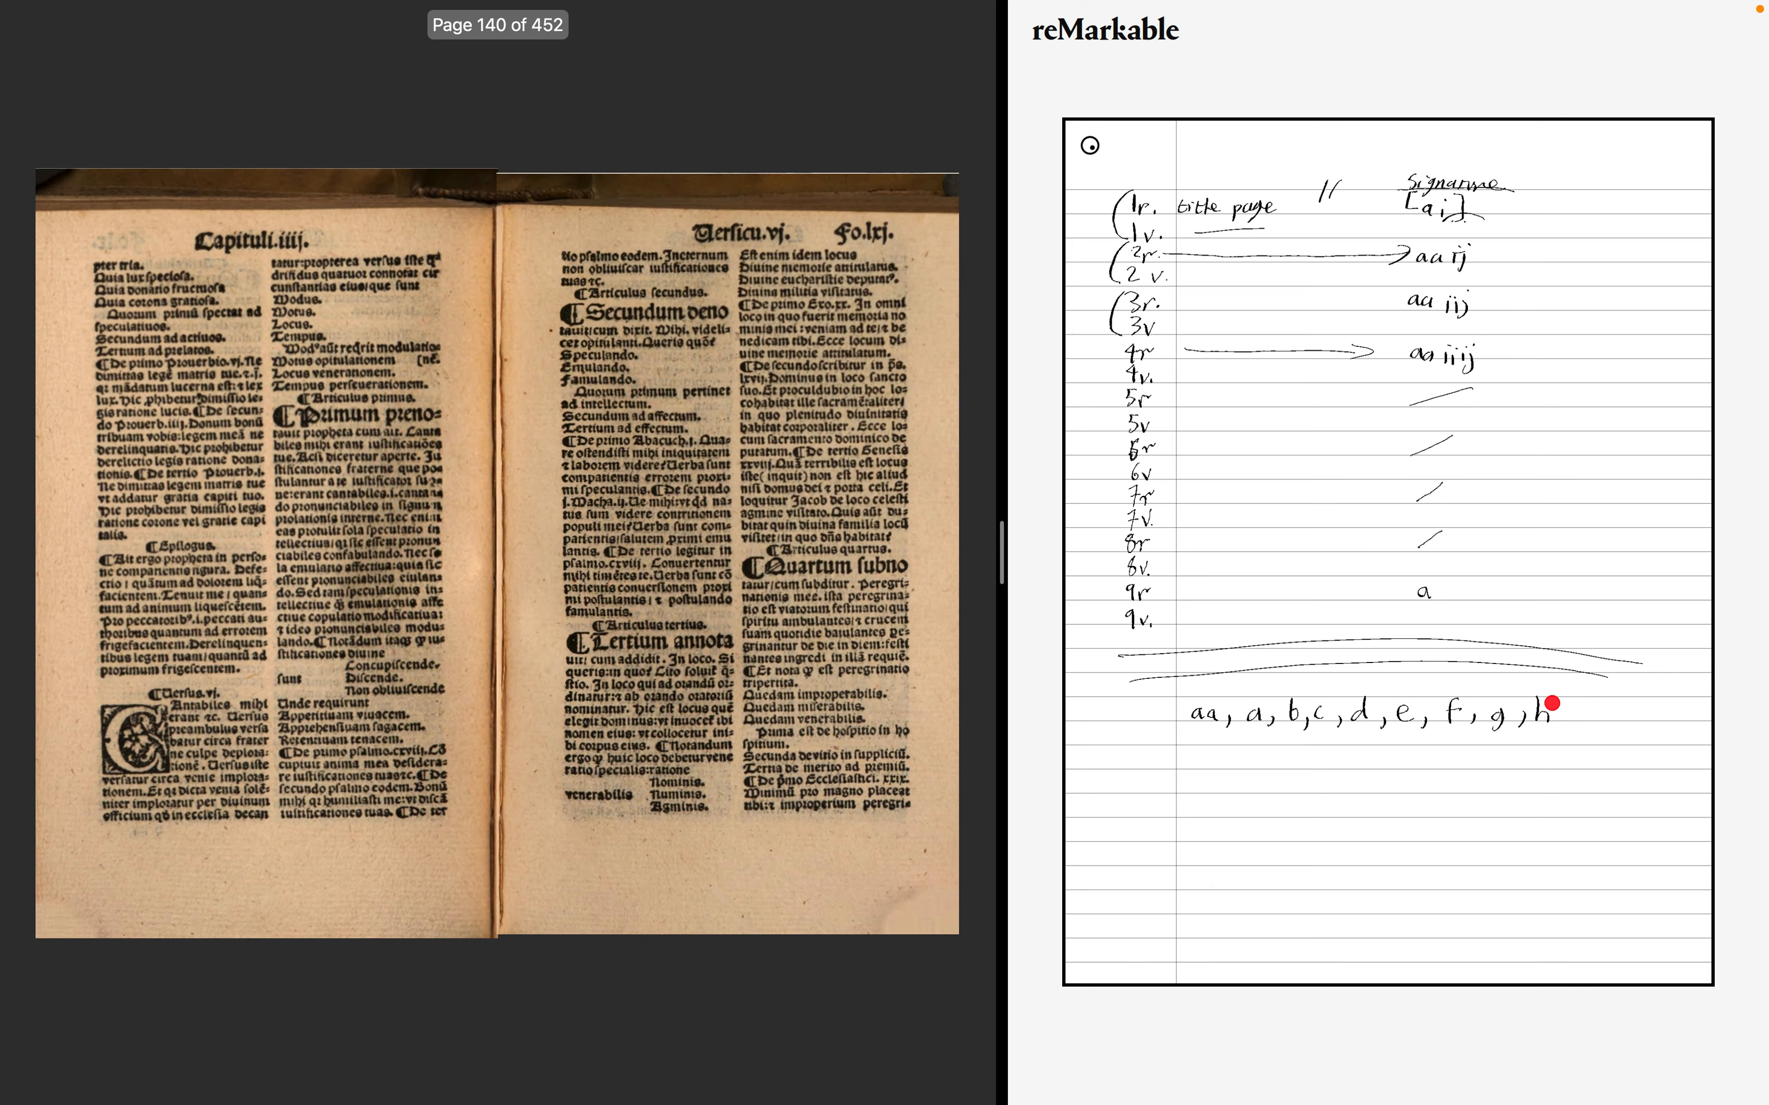
{"action": "key", "text": "Right"}
{"action": "key", "text": "Right"}
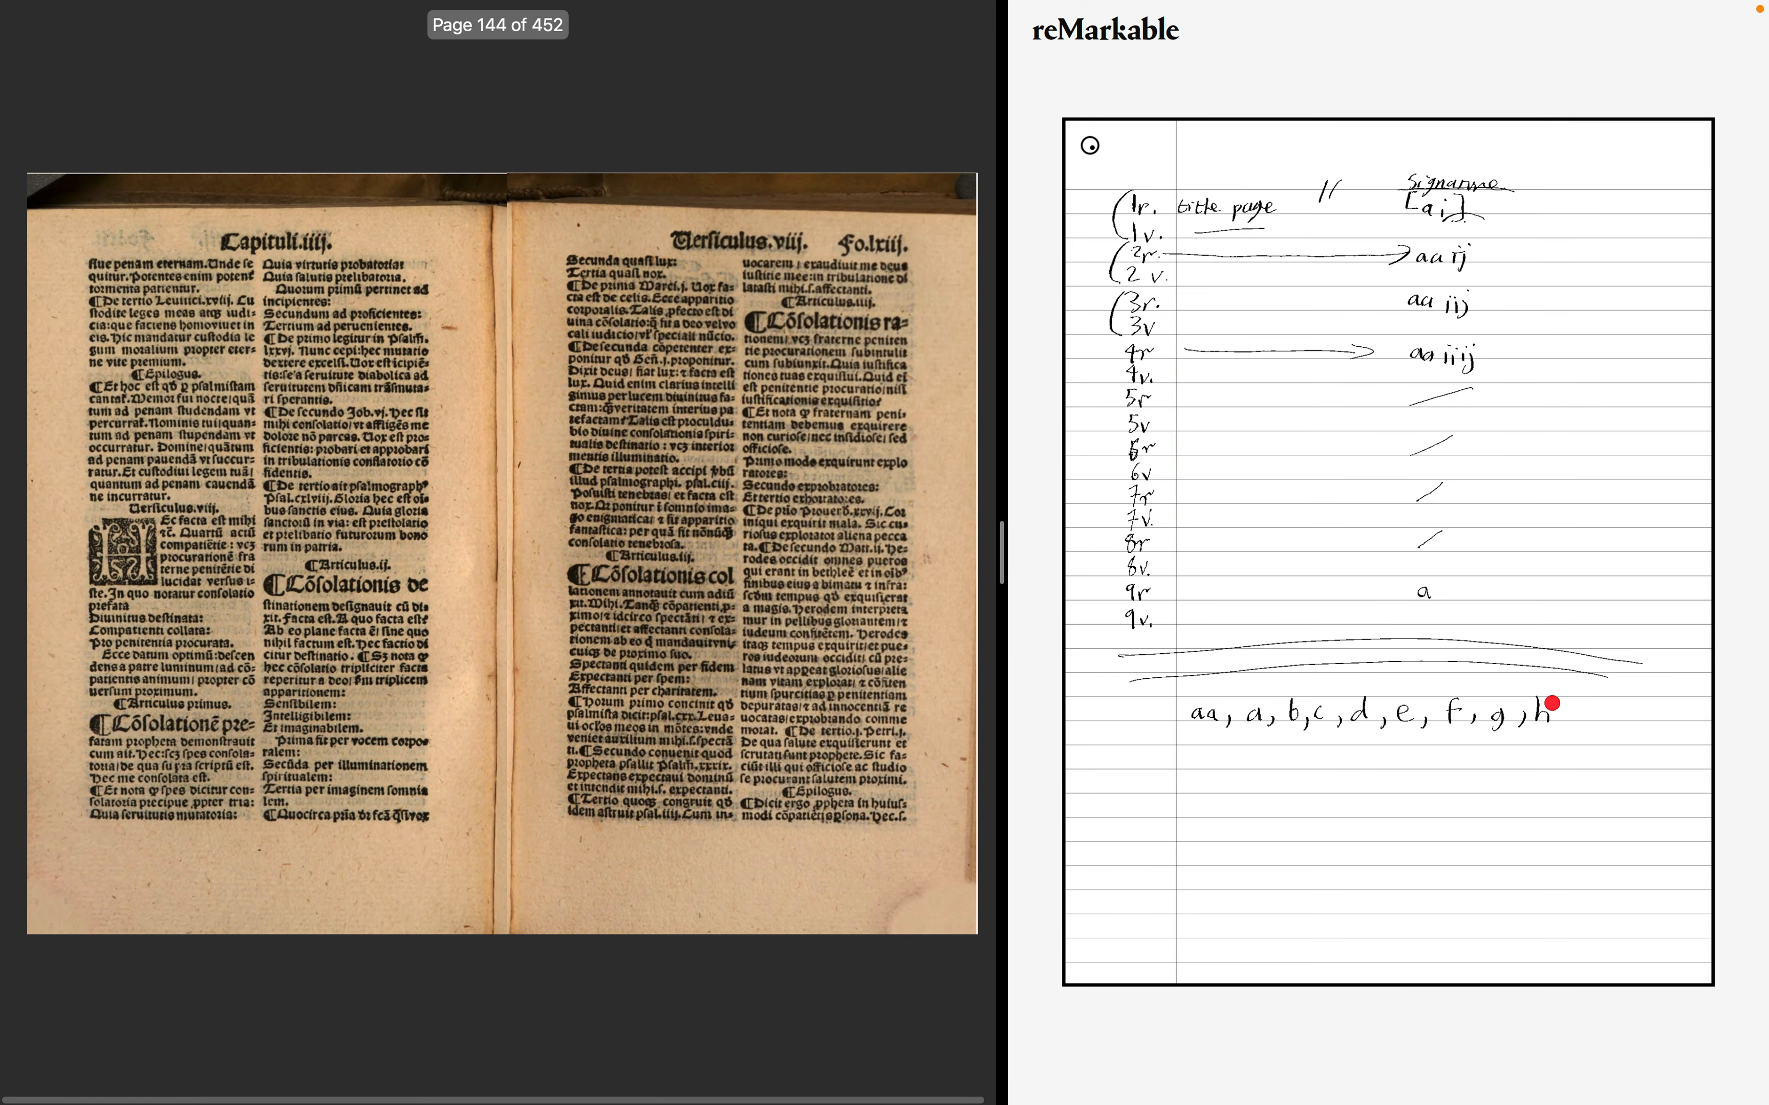
{"action": "key", "text": "Right"}
{"action": "key", "text": "Right"}
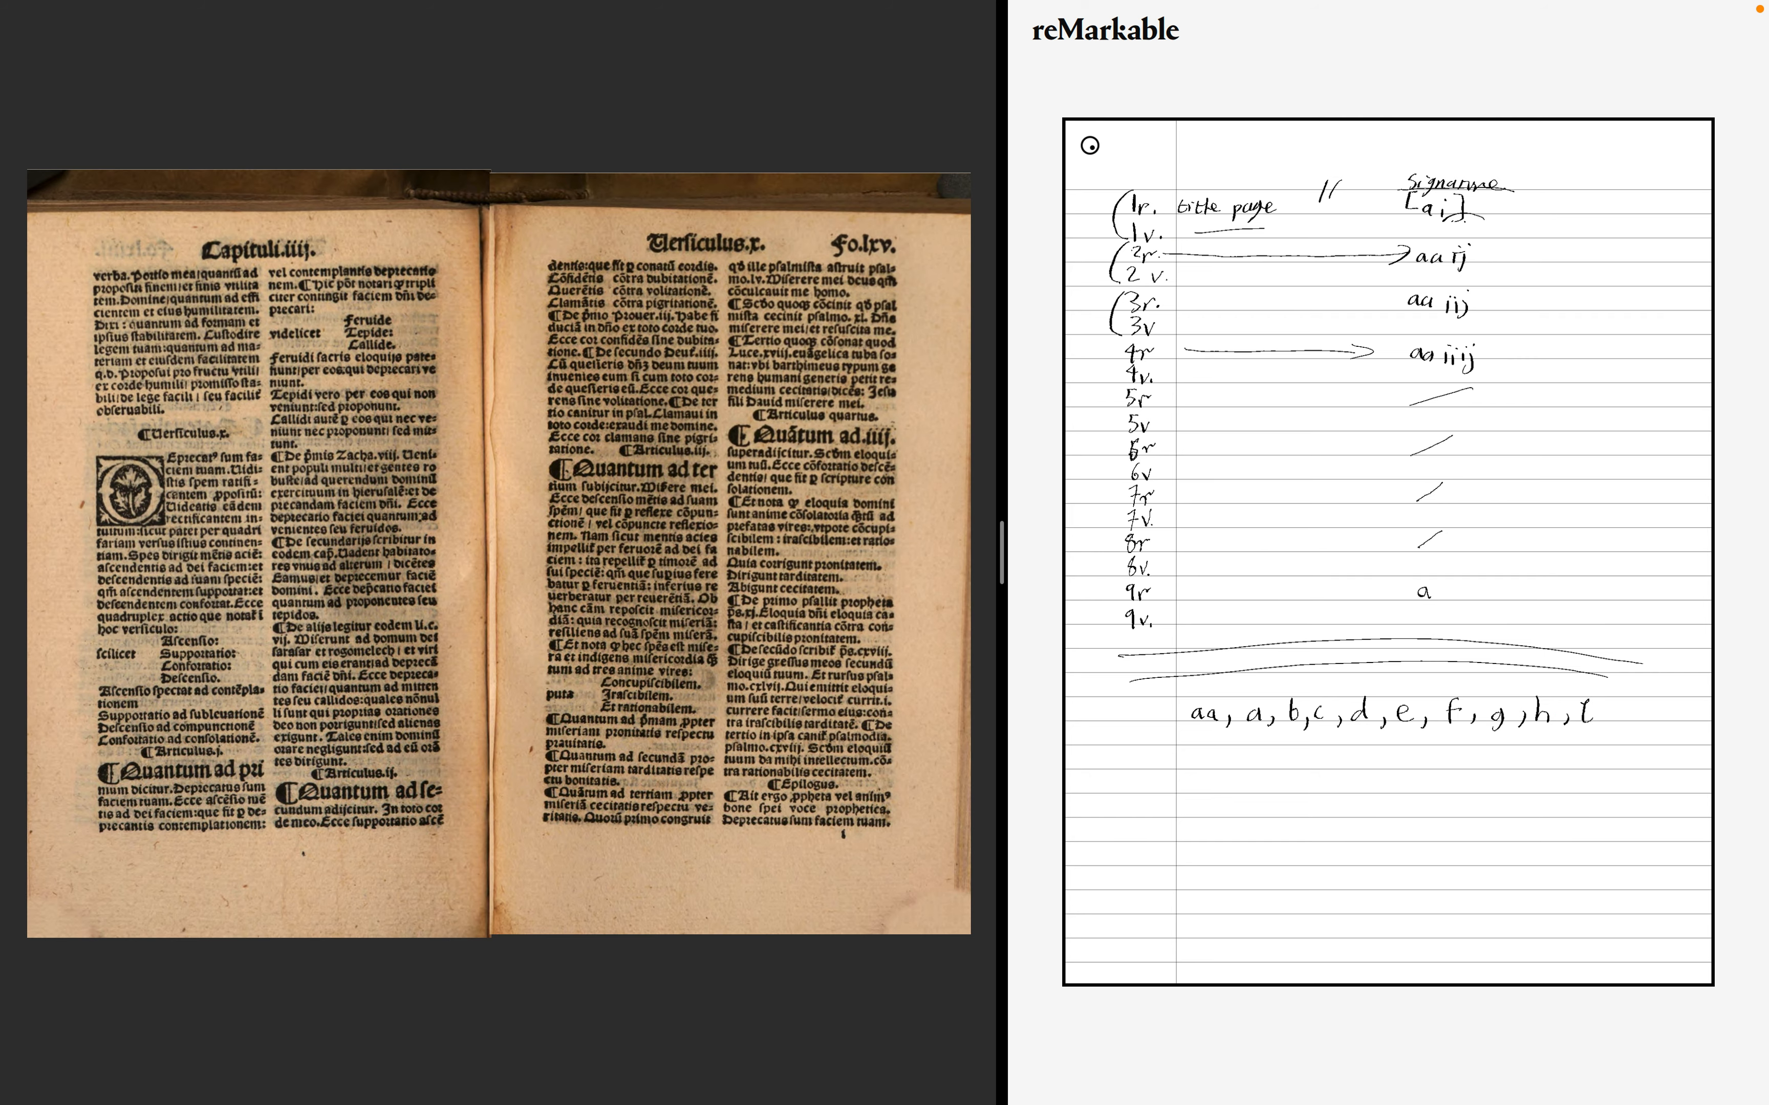
{"action": "key", "text": "Right"}
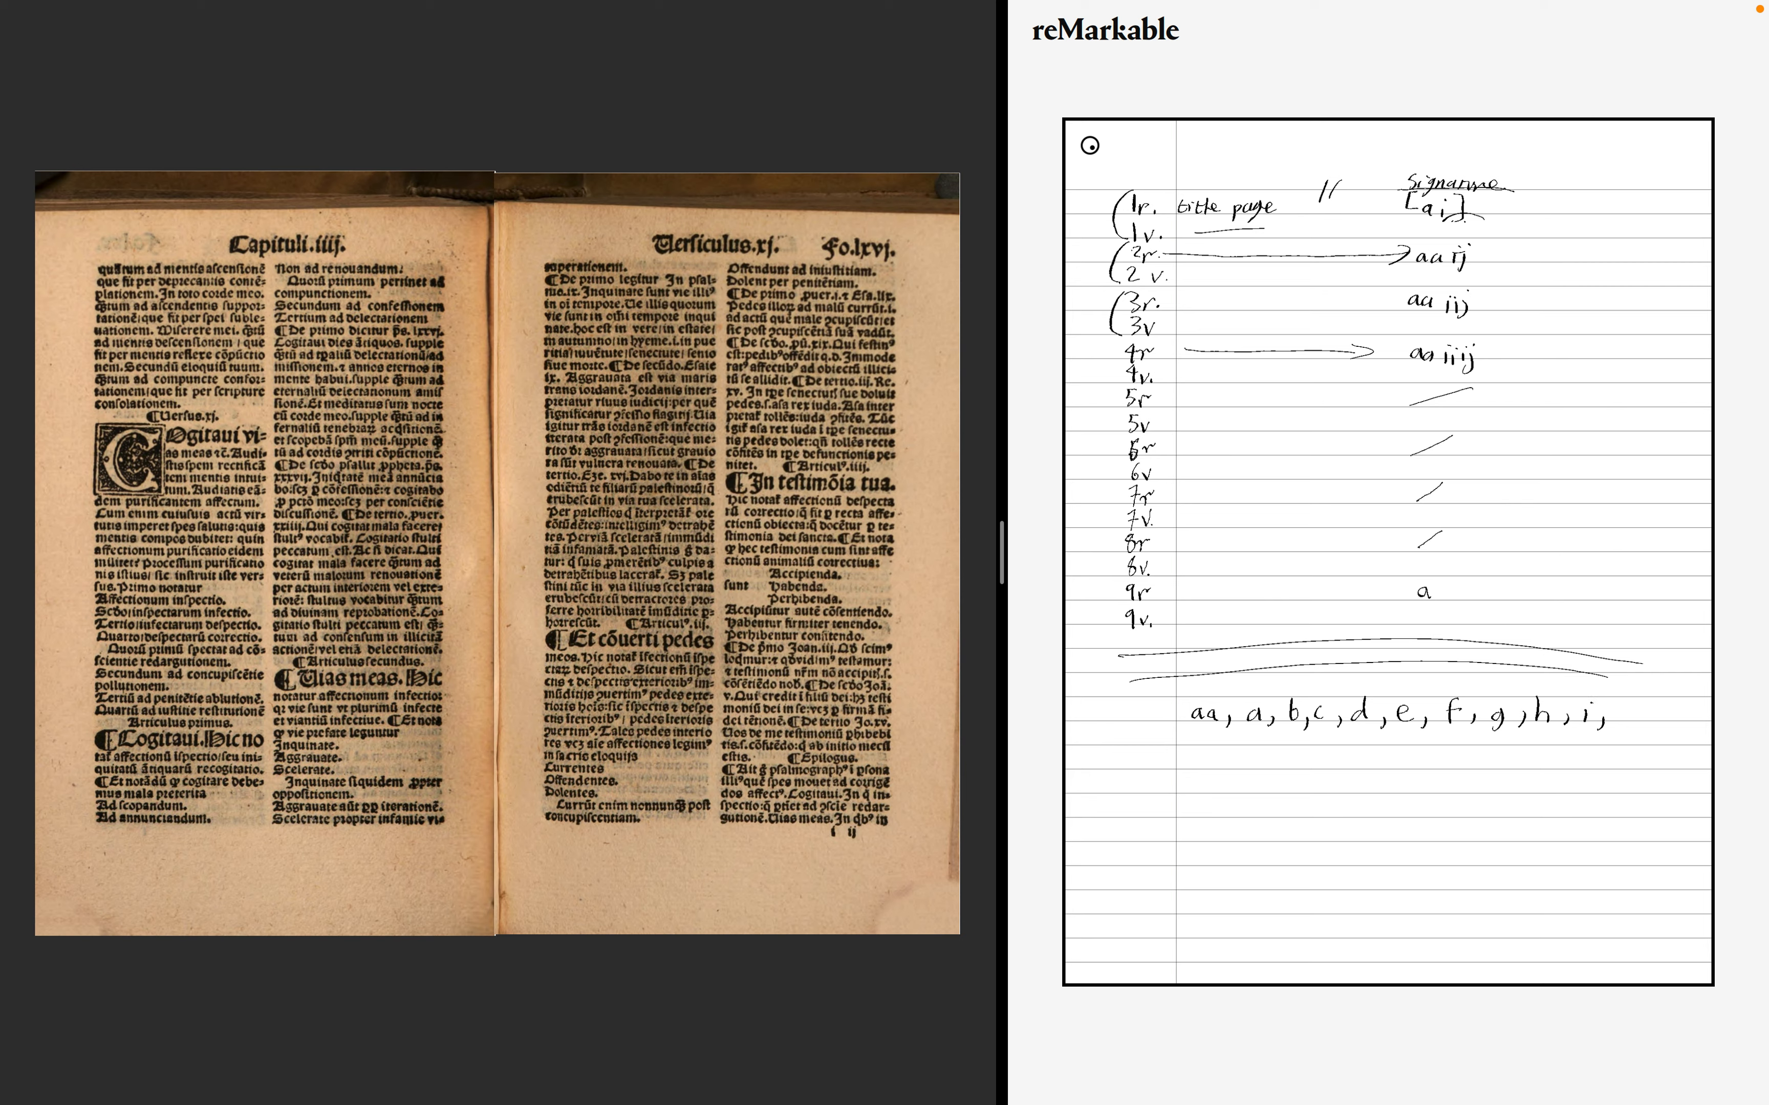
{"action": "key", "text": "Right"}
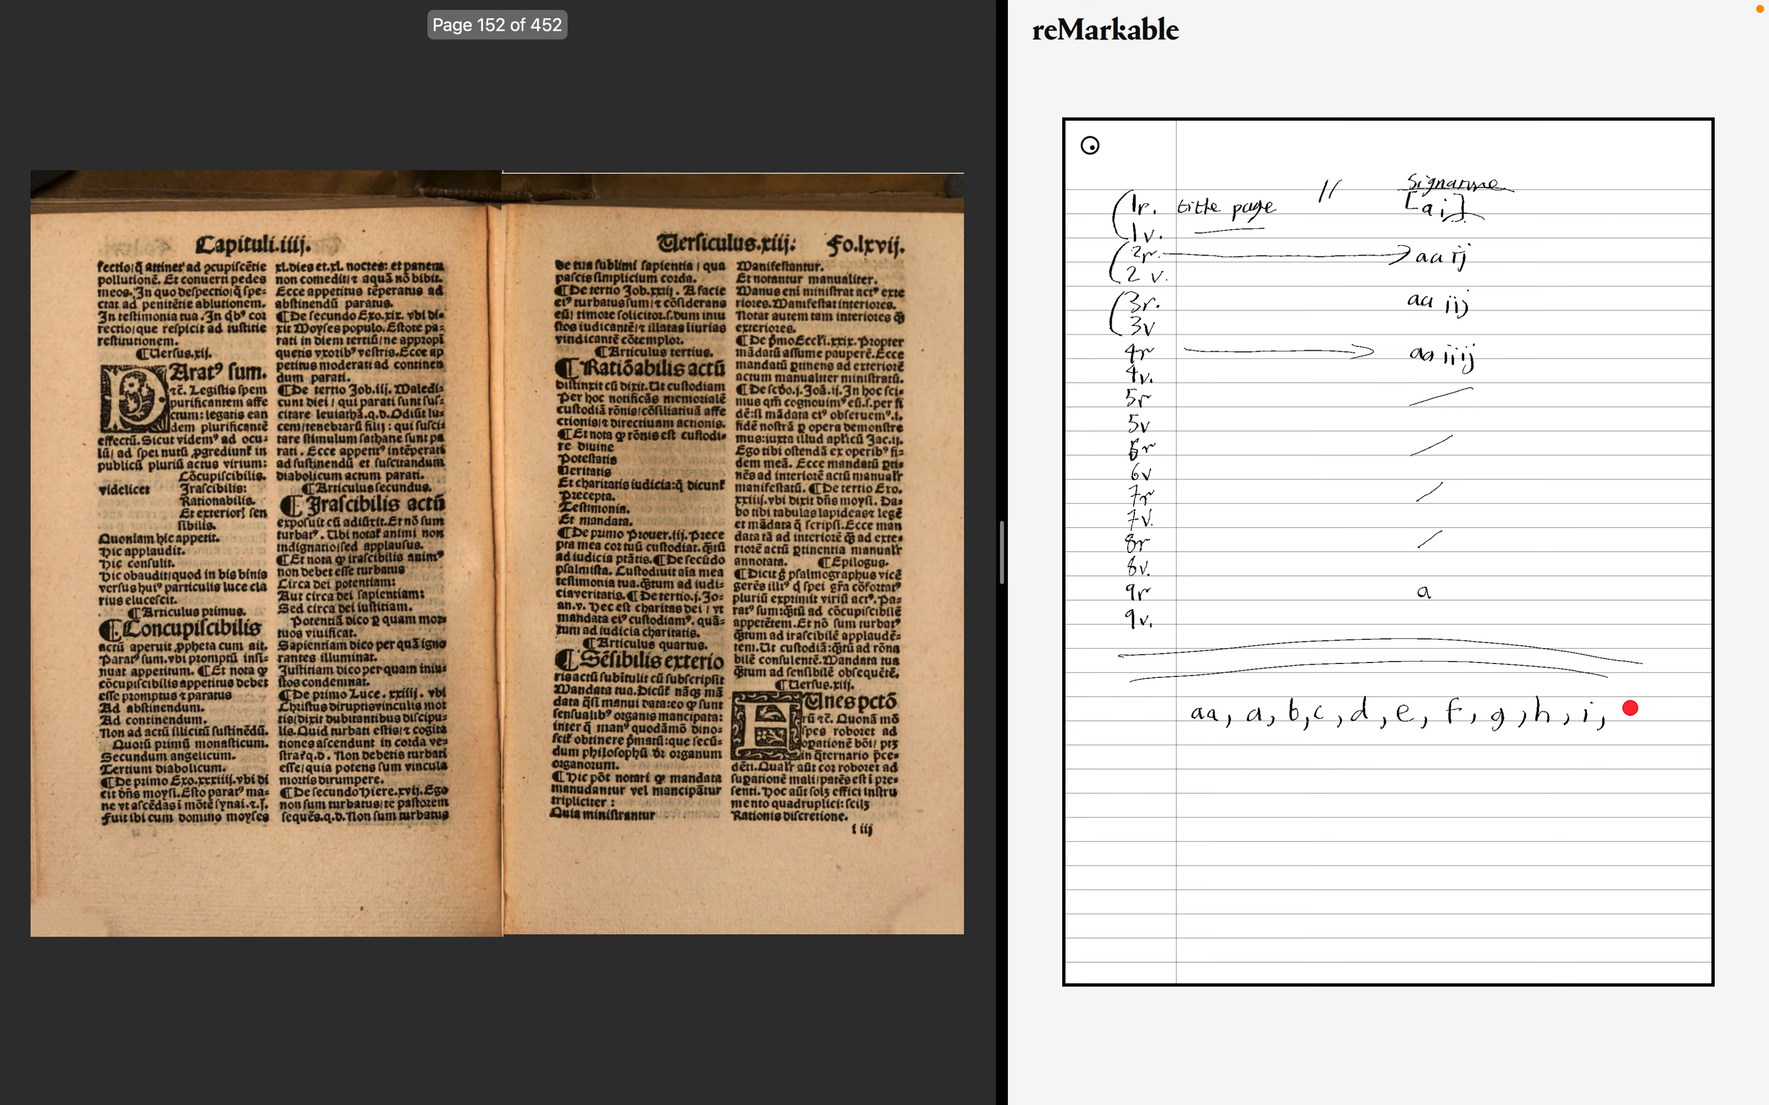
{"action": "key", "text": "Right"}
{"action": "key", "text": "Right"}
{"action": "key", "text": "Right"}
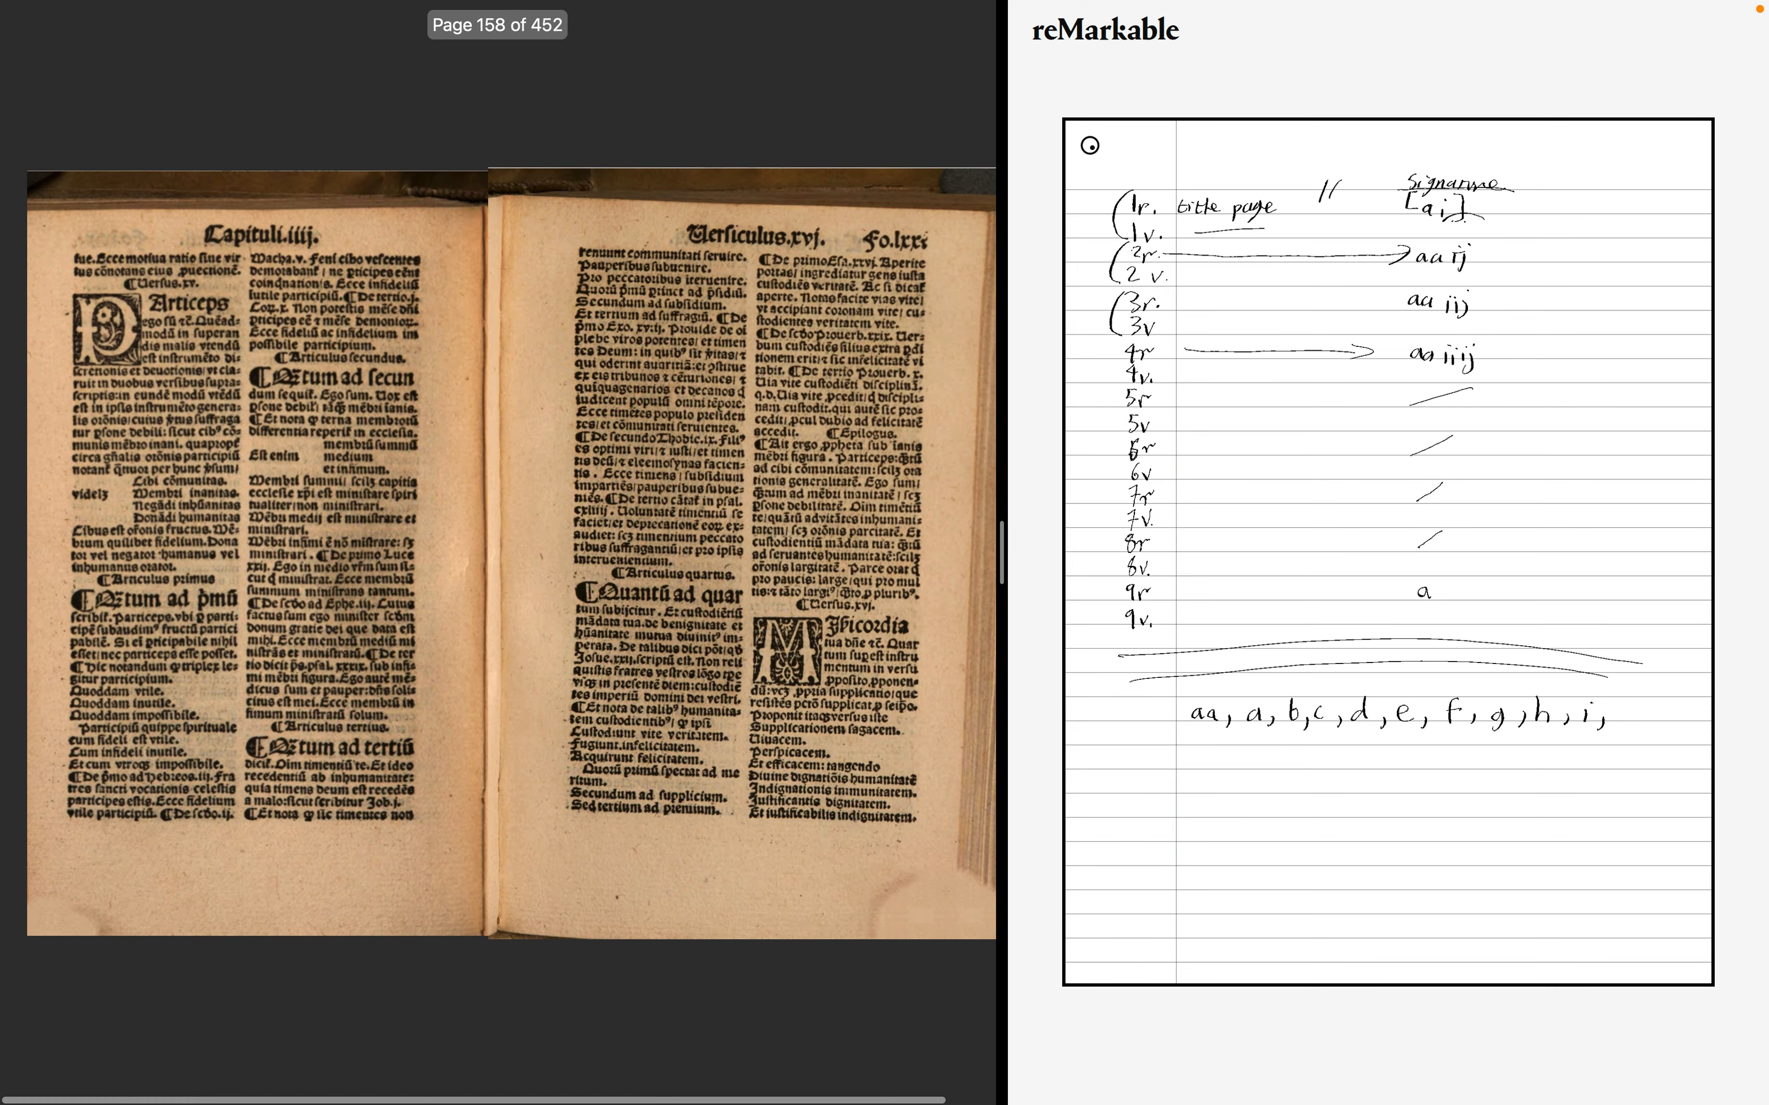
{"action": "key", "text": "Right"}
{"action": "key", "text": "Right"}
{"action": "key", "text": "Right"}
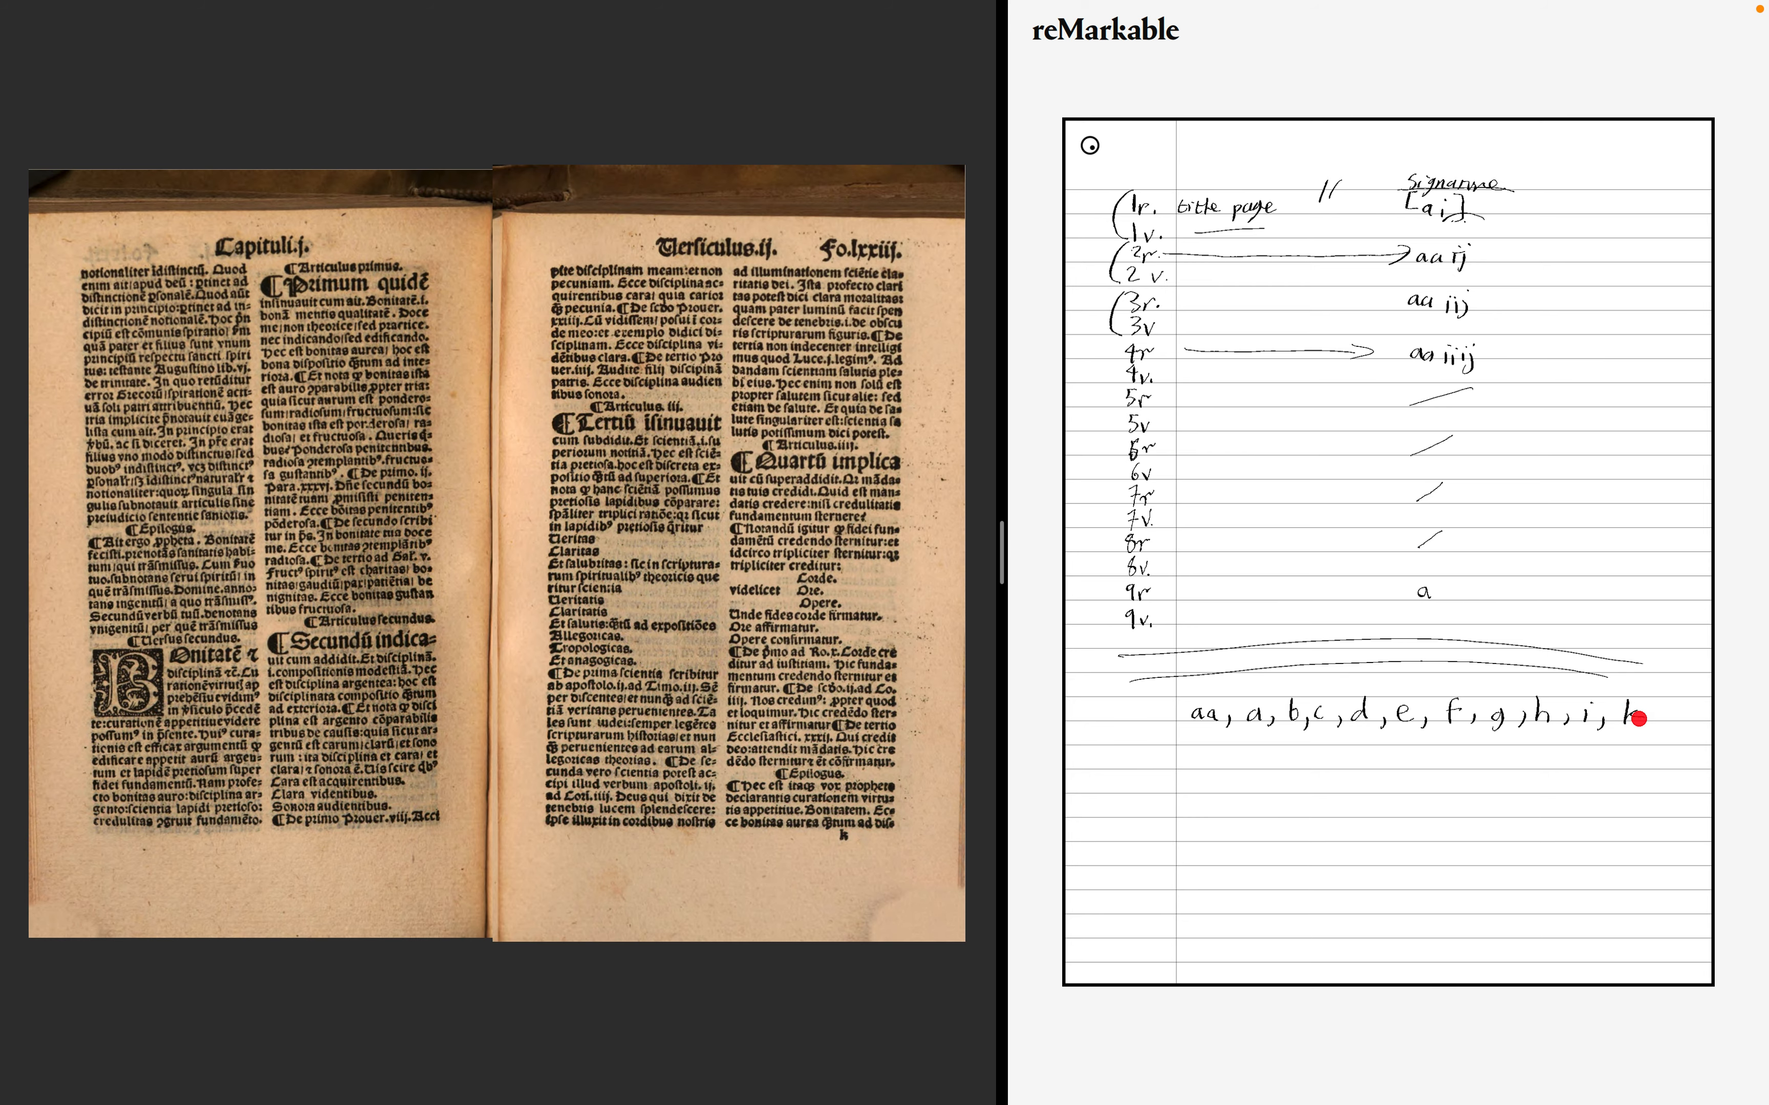
- Advance spread by spread through the fifth chapter to its final spread at folio lxxxvii
{"action": "key", "text": "Right"}
{"action": "key", "text": "Right"}
{"action": "key", "text": "Right"}
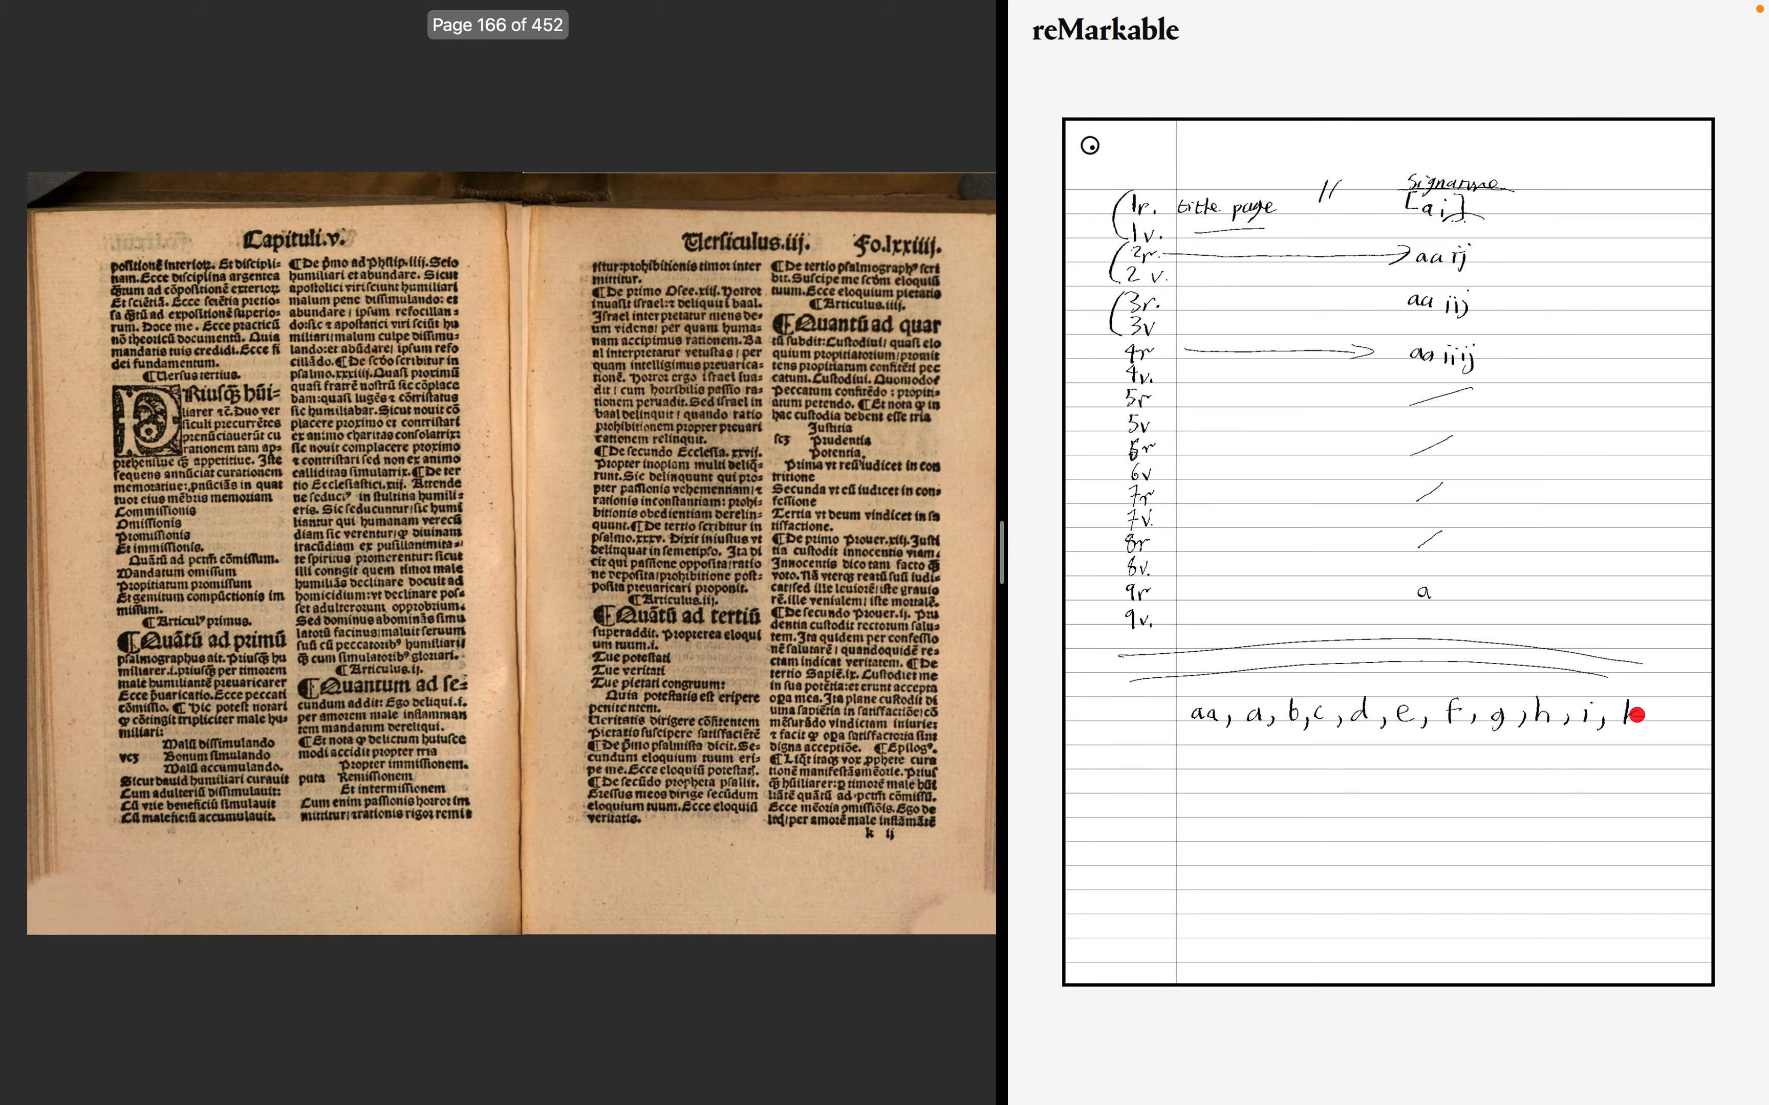
{"action": "key", "text": "Right"}
{"action": "key", "text": "Right"}
{"action": "key", "text": "Right"}
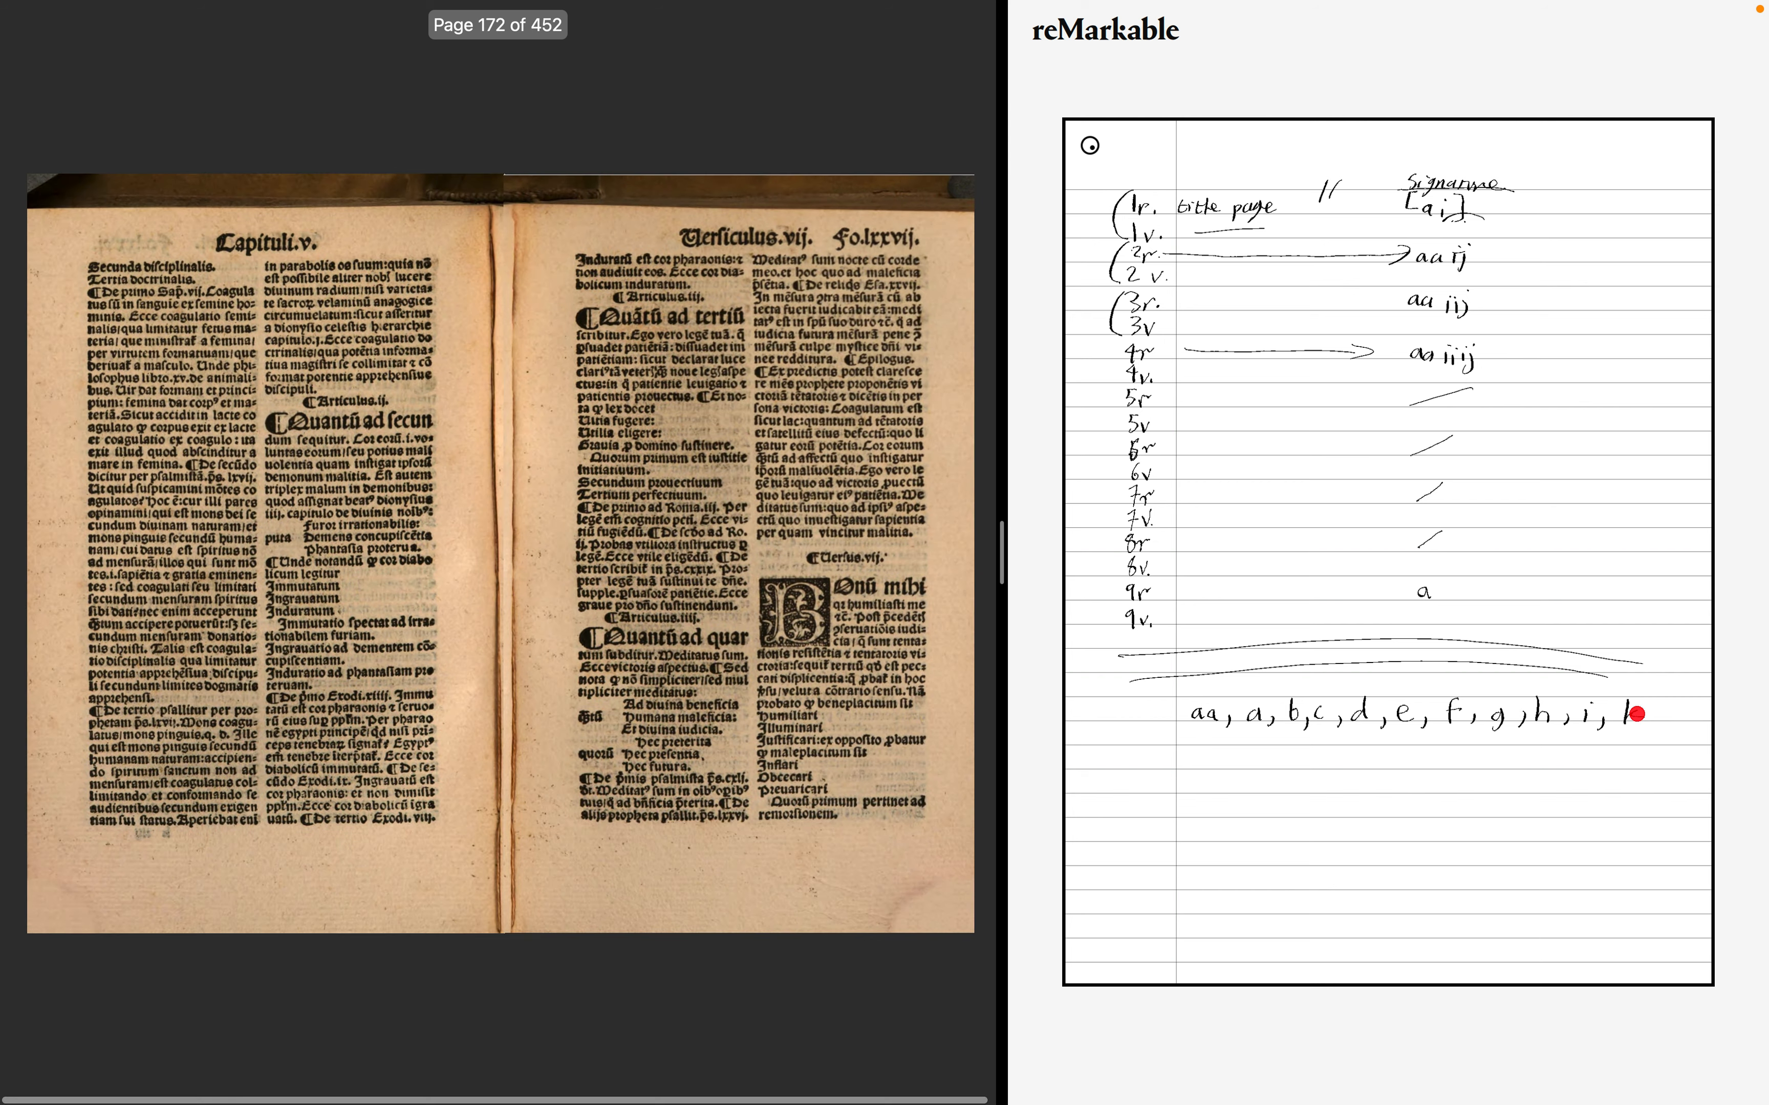
{"action": "key", "text": "Right"}
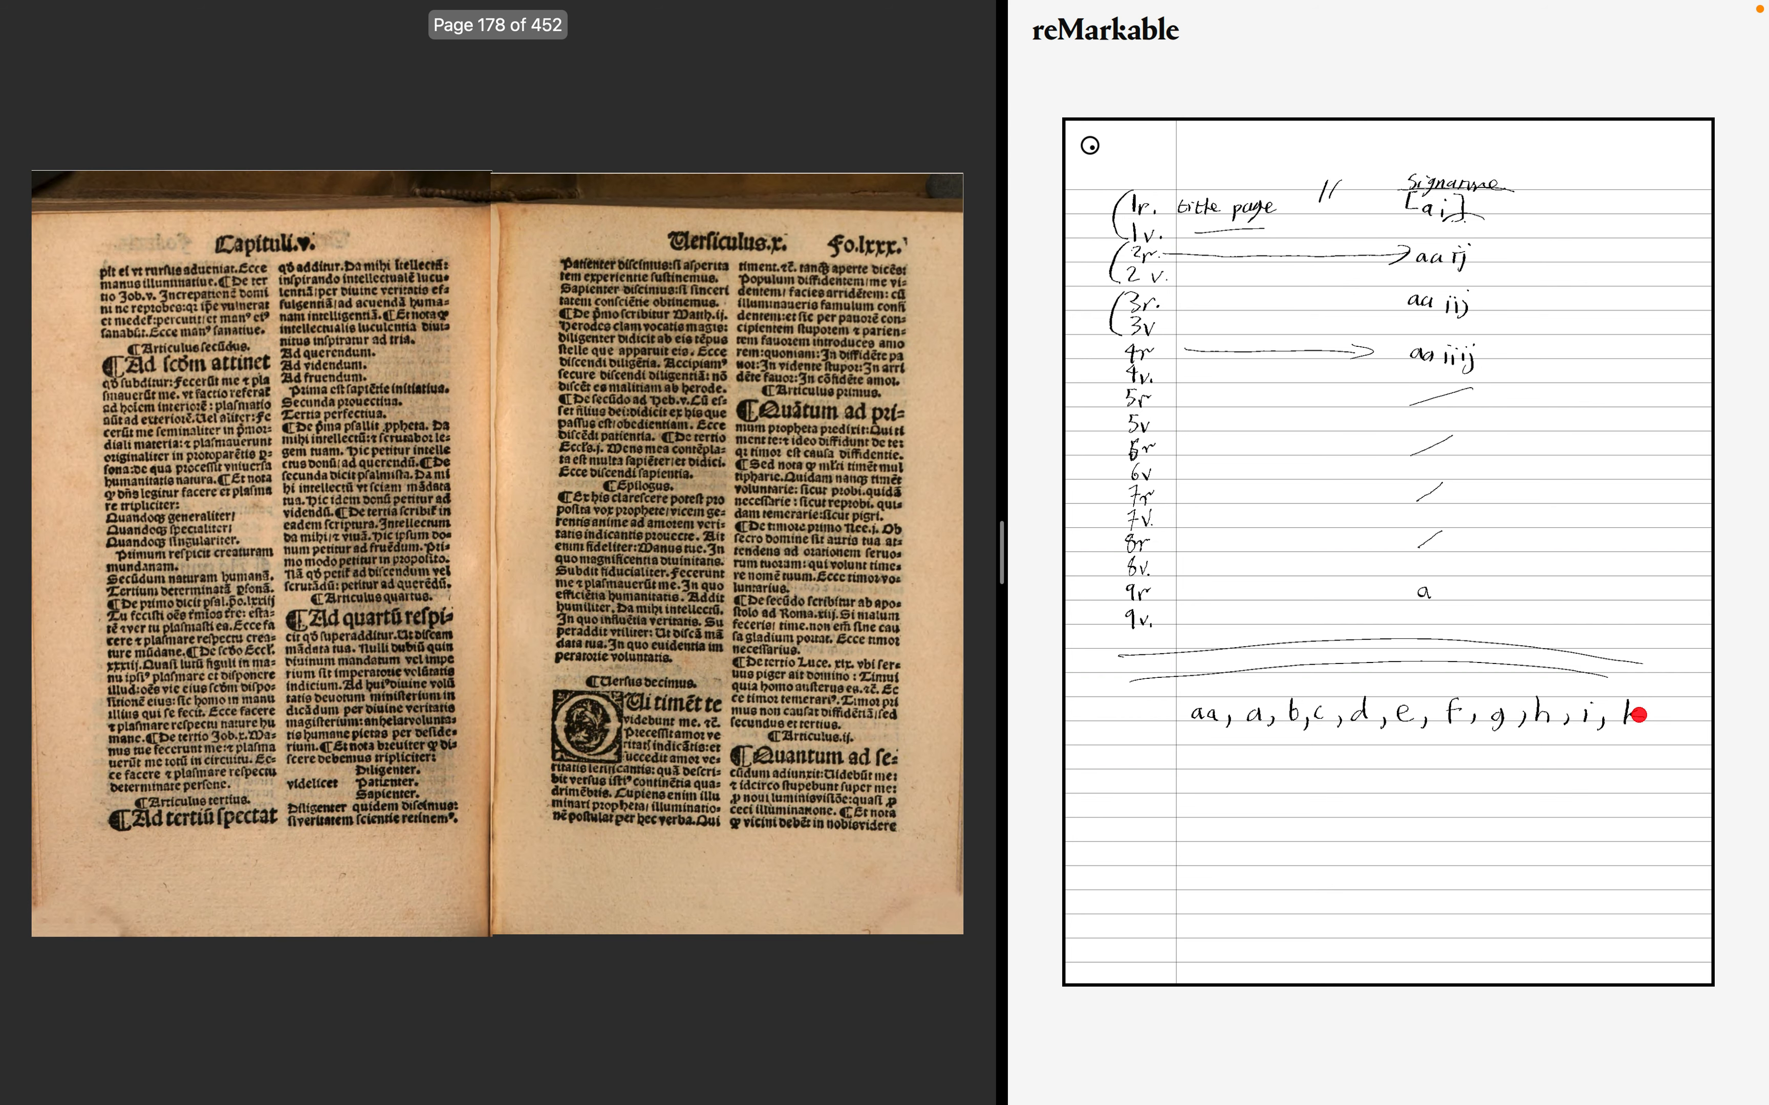
{"action": "key", "text": "Right"}
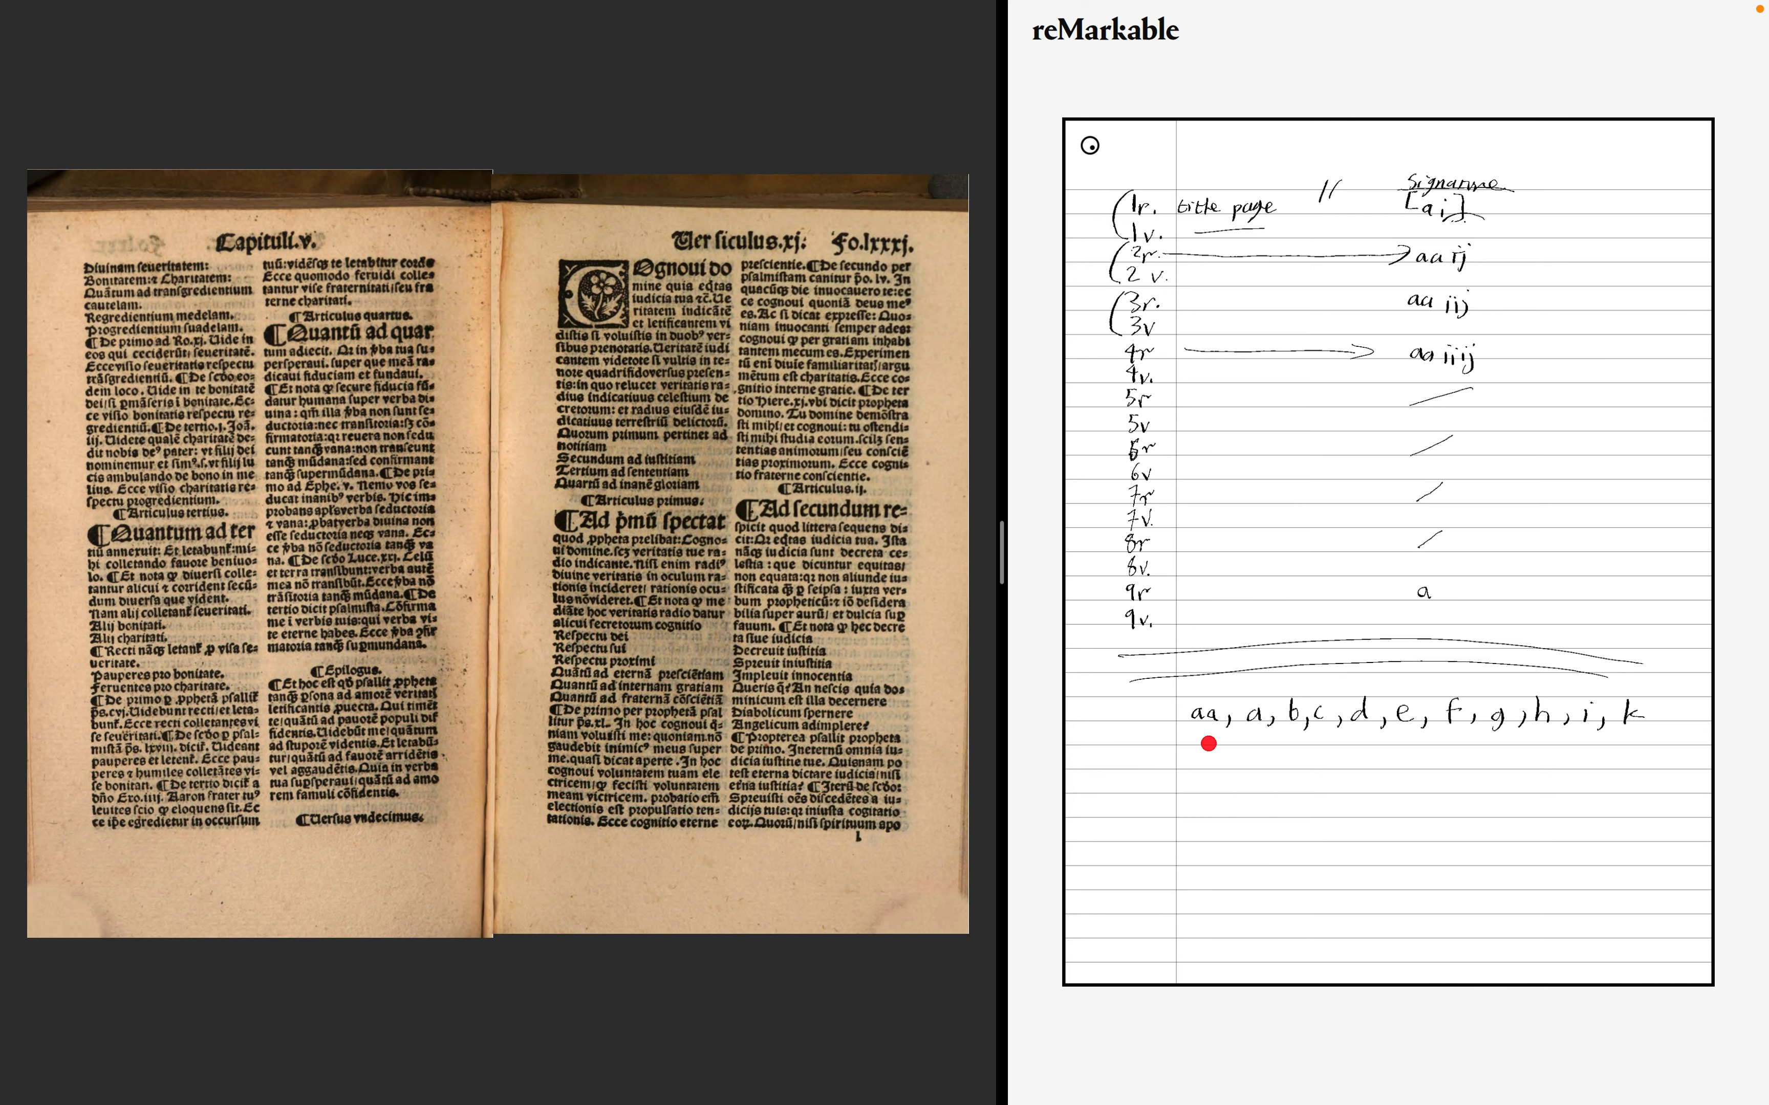
{"action": "key", "text": "Right"}
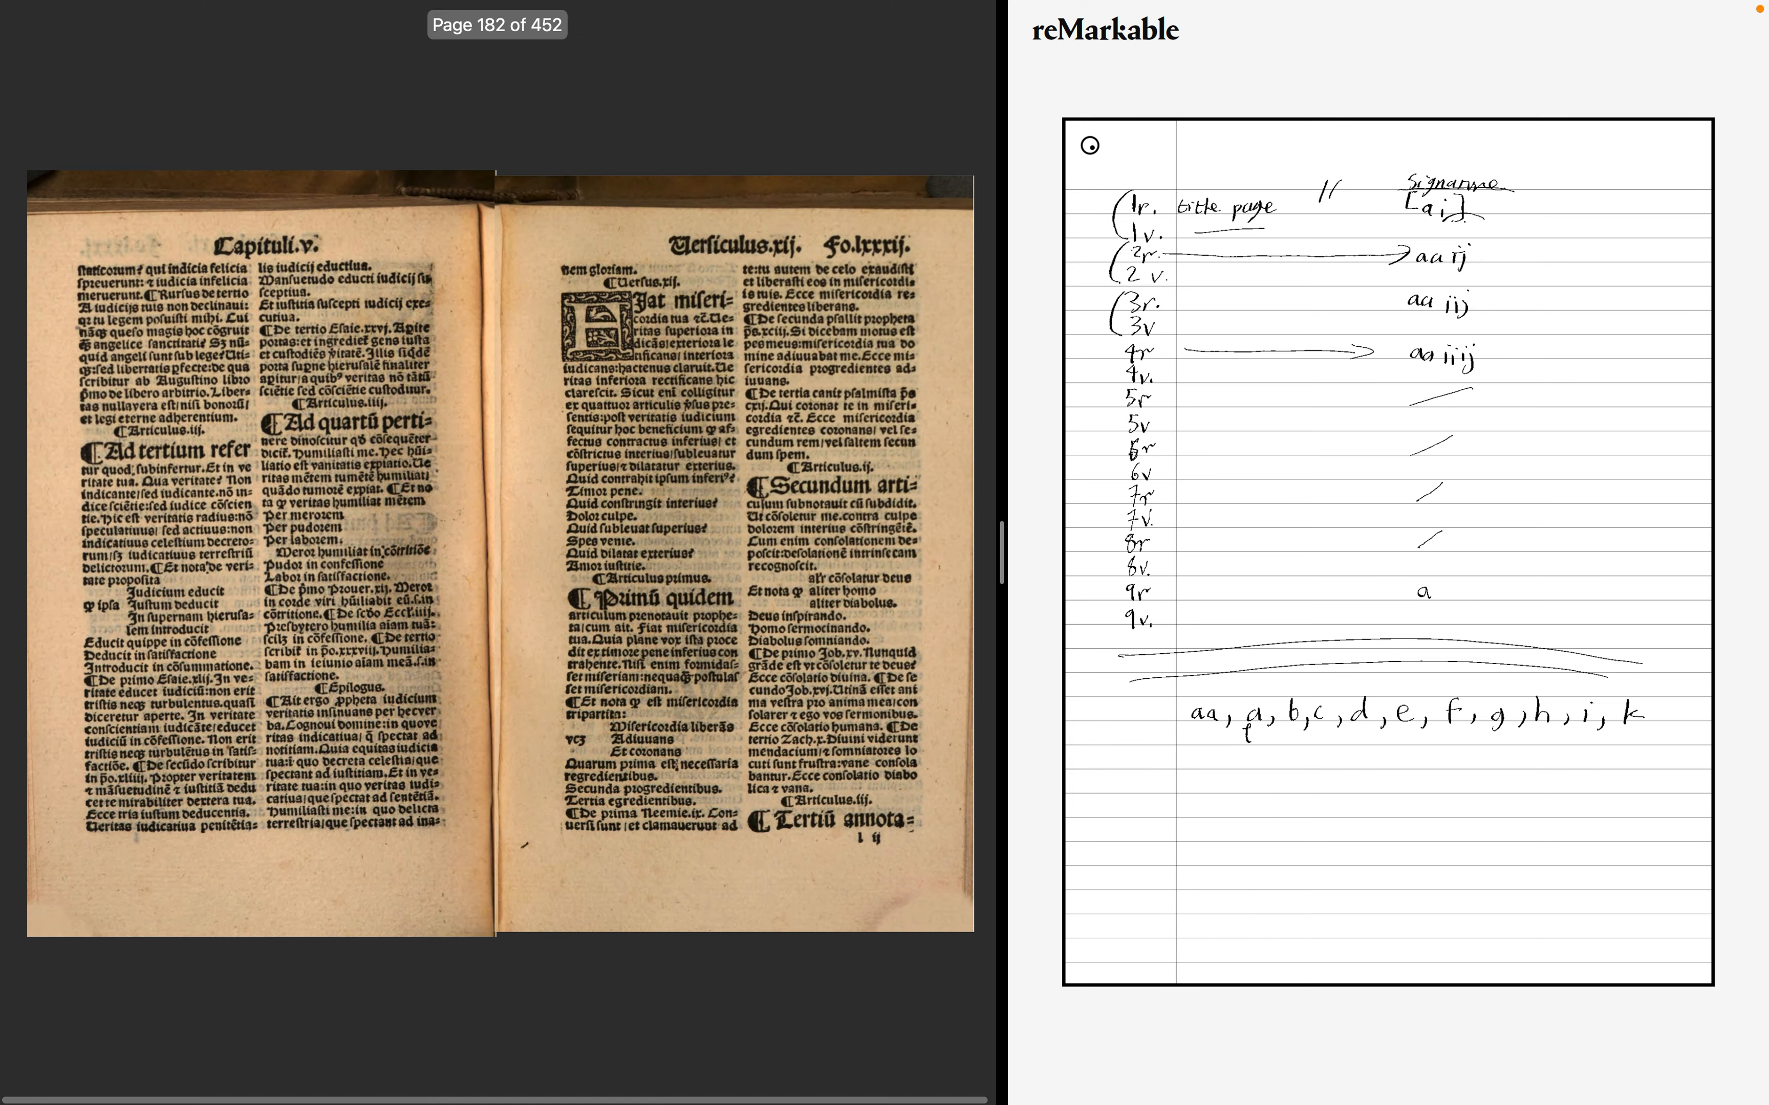
{"action": "key", "text": "Right"}
{"action": "key", "text": "Right"}
{"action": "key", "text": "Right"}
{"action": "key", "text": "Right"}
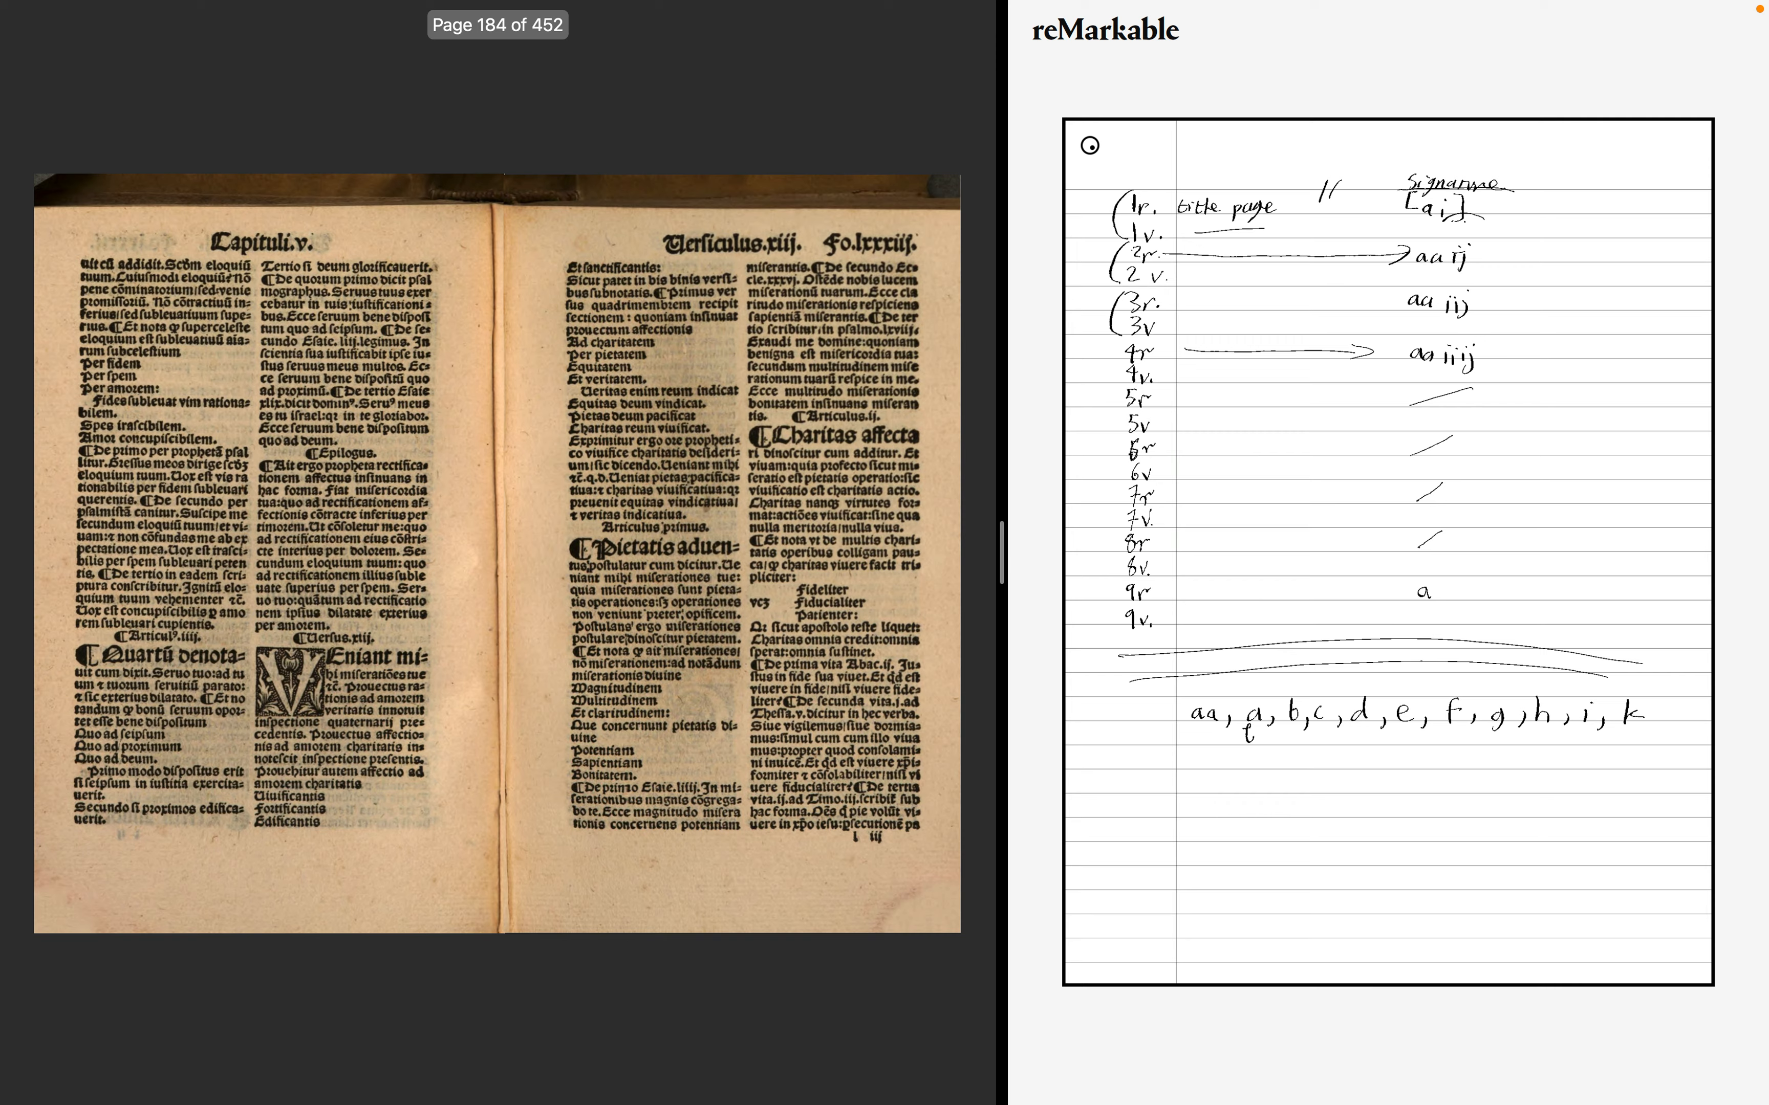
{"action": "key", "text": "Right"}
{"action": "key", "text": "Right"}
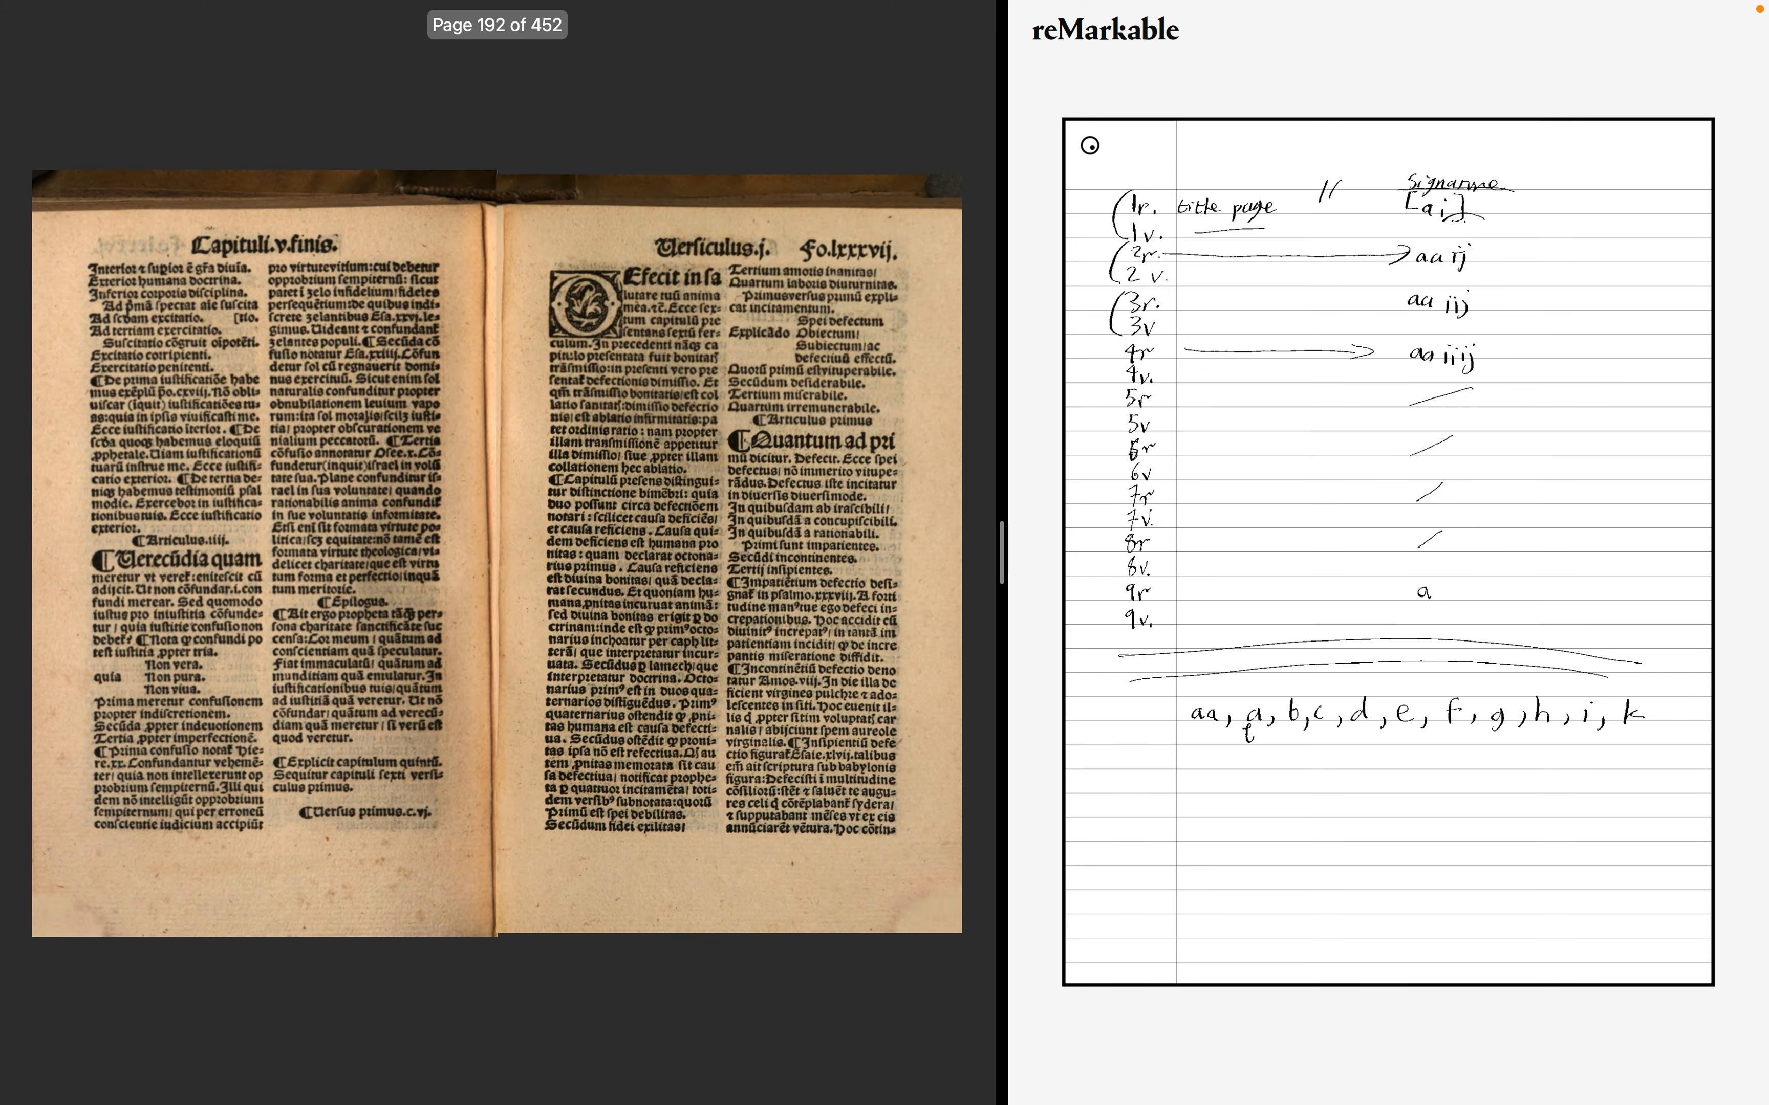
- Page through the sixth chapter spread by spread, checking the quire signatures, up to folio c
{"action": "key", "text": "Right"}
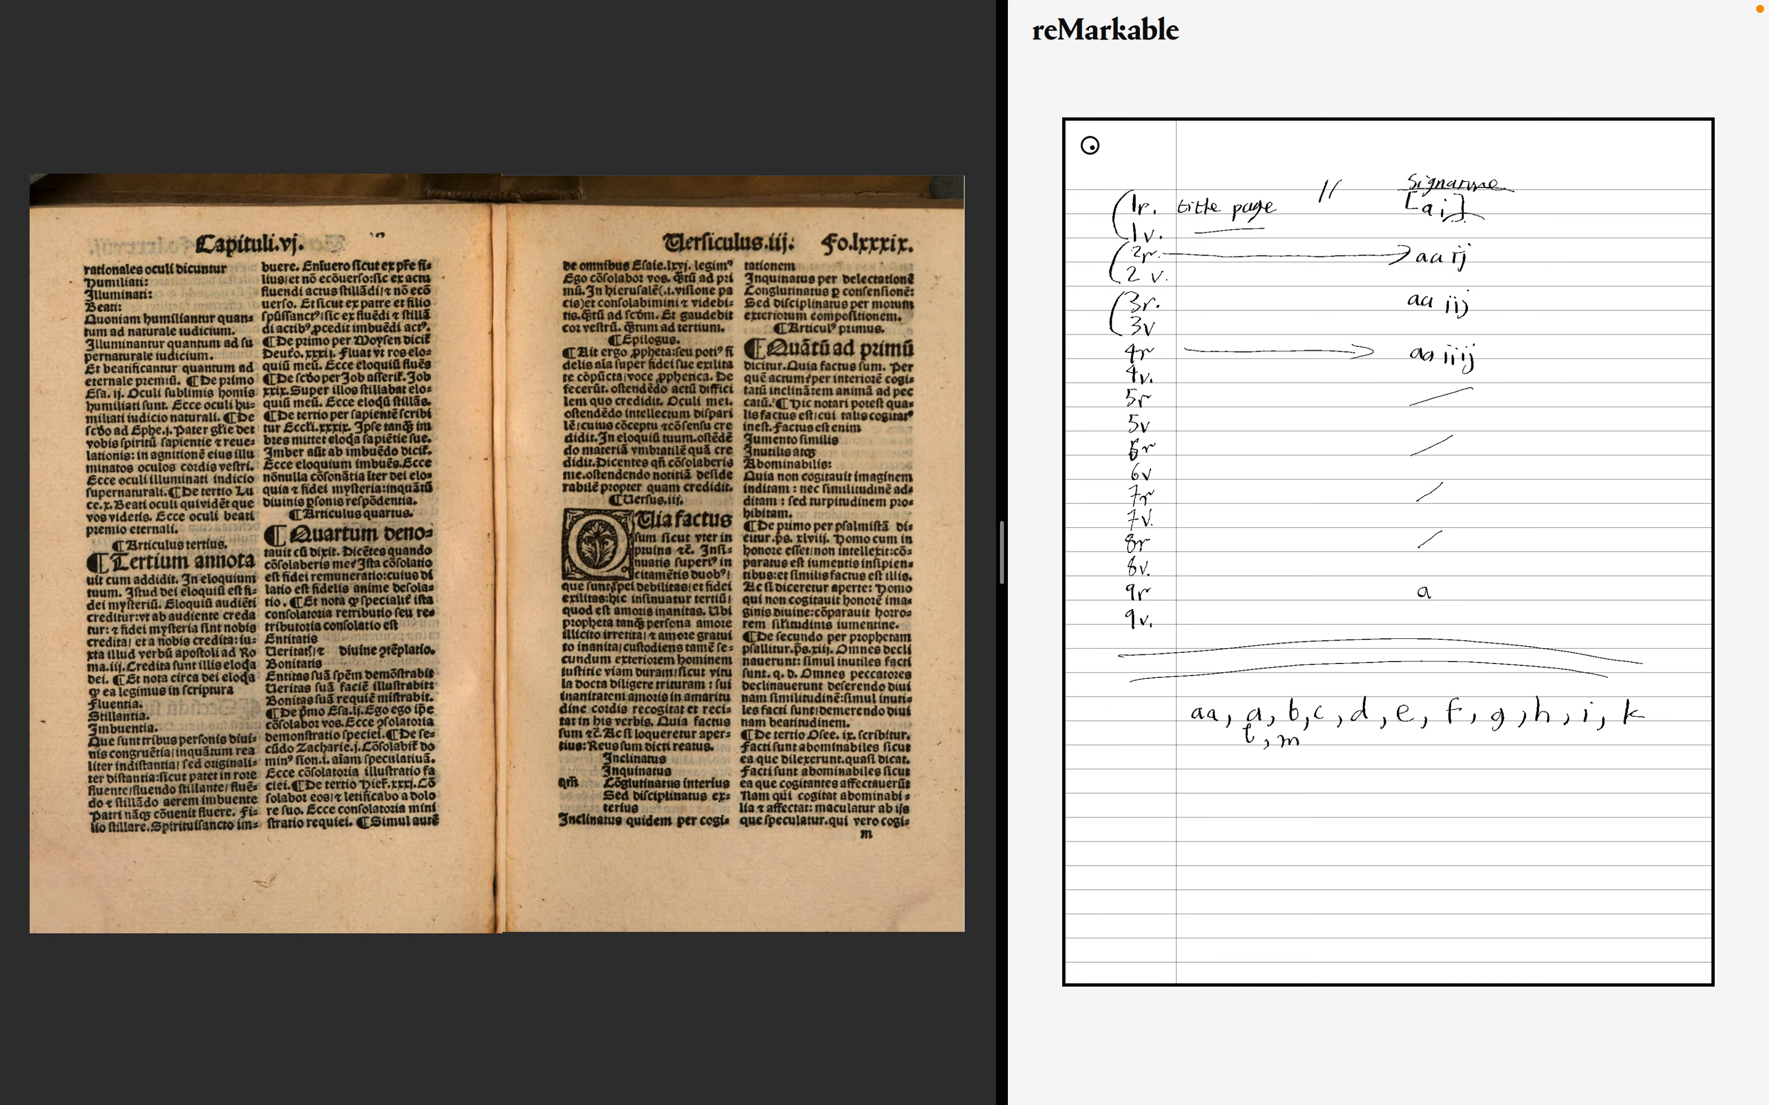
{"action": "key", "text": "Right"}
{"action": "key", "text": "Right"}
{"action": "key", "text": "Right"}
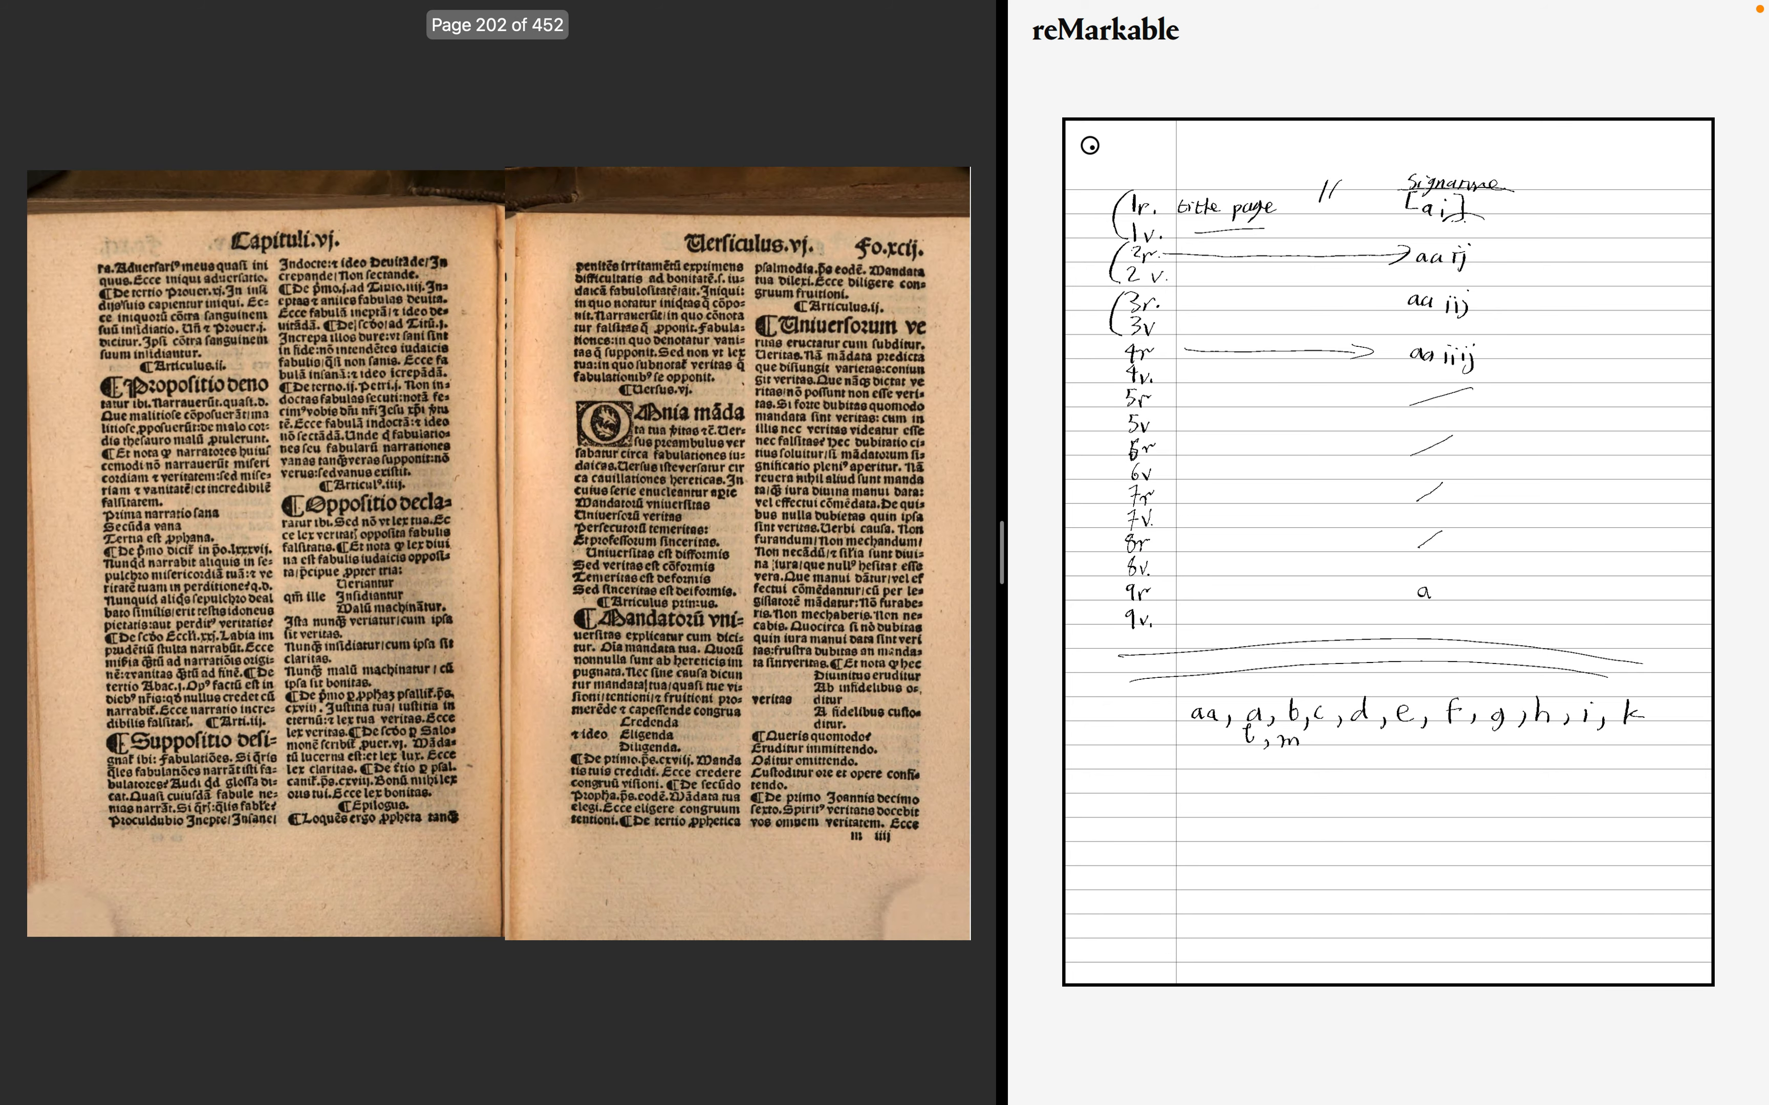
{"action": "key", "text": "Right"}
{"action": "key", "text": "Right"}
{"action": "key", "text": "Right"}
{"action": "key", "text": "Right"}
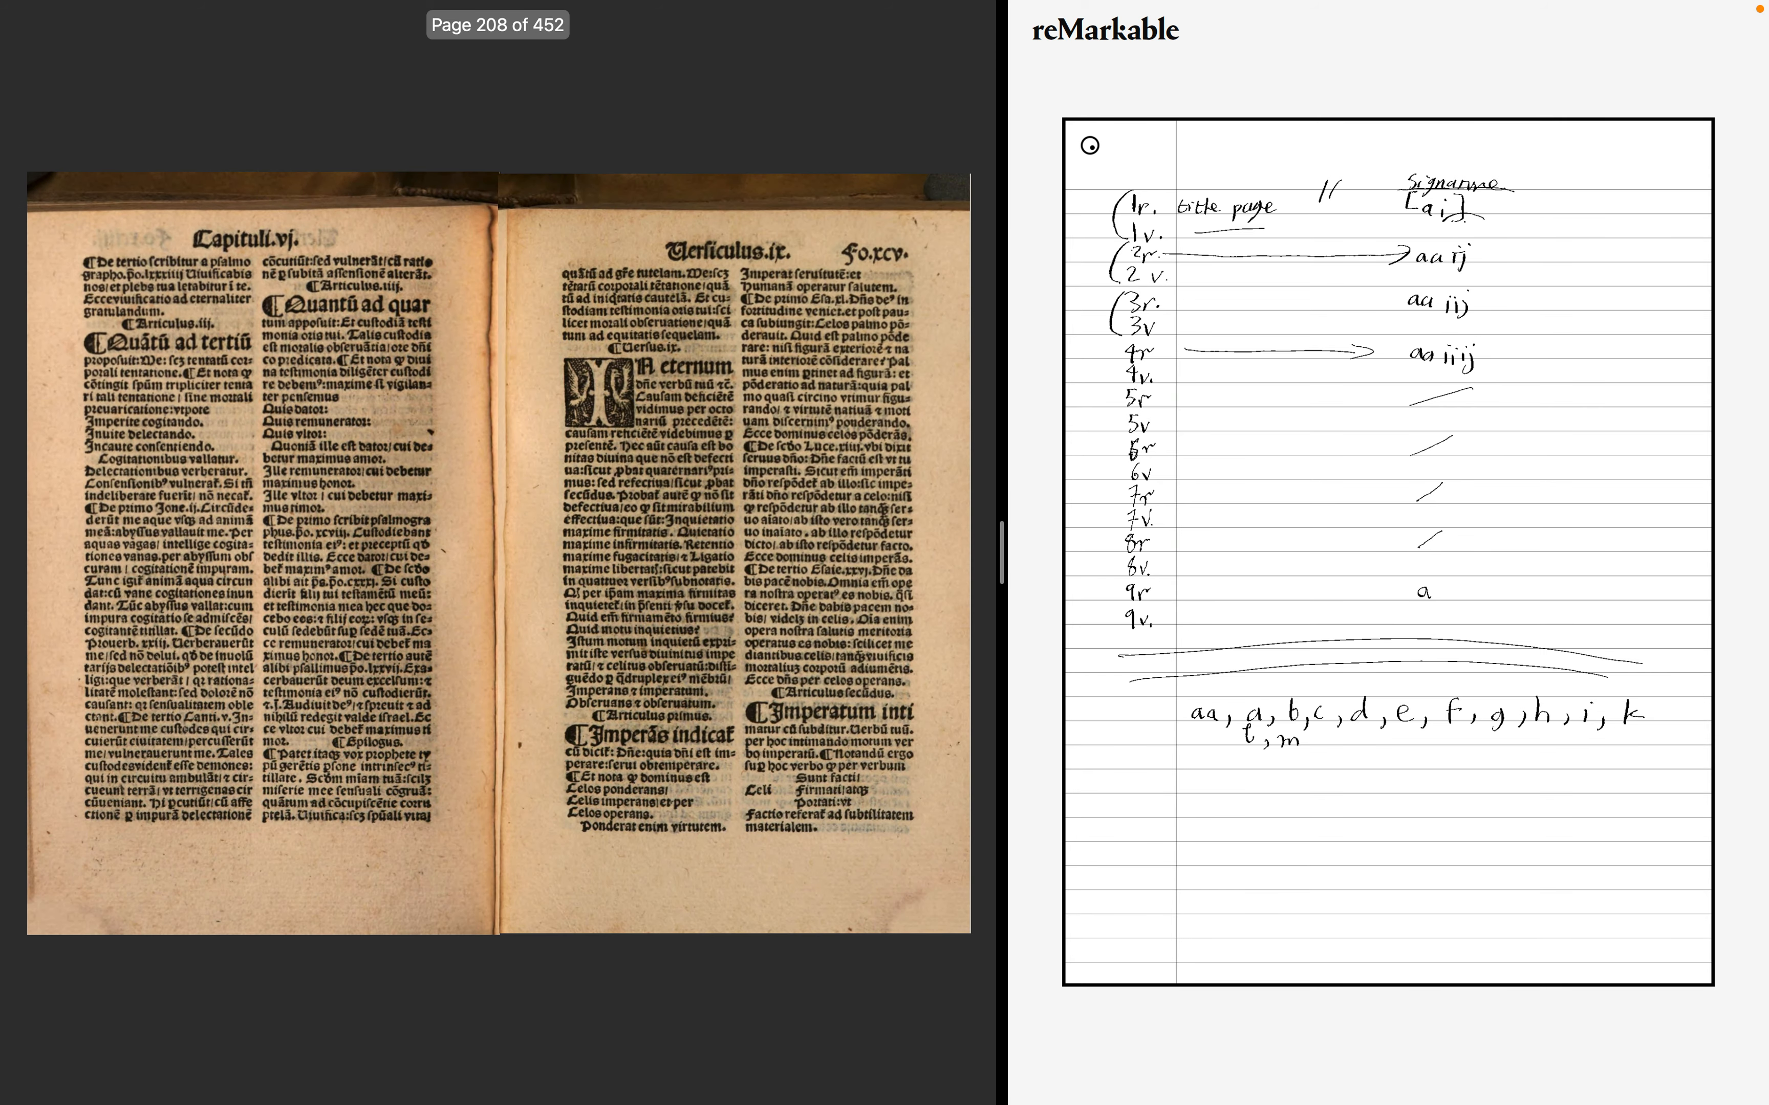
{"action": "key", "text": "Right"}
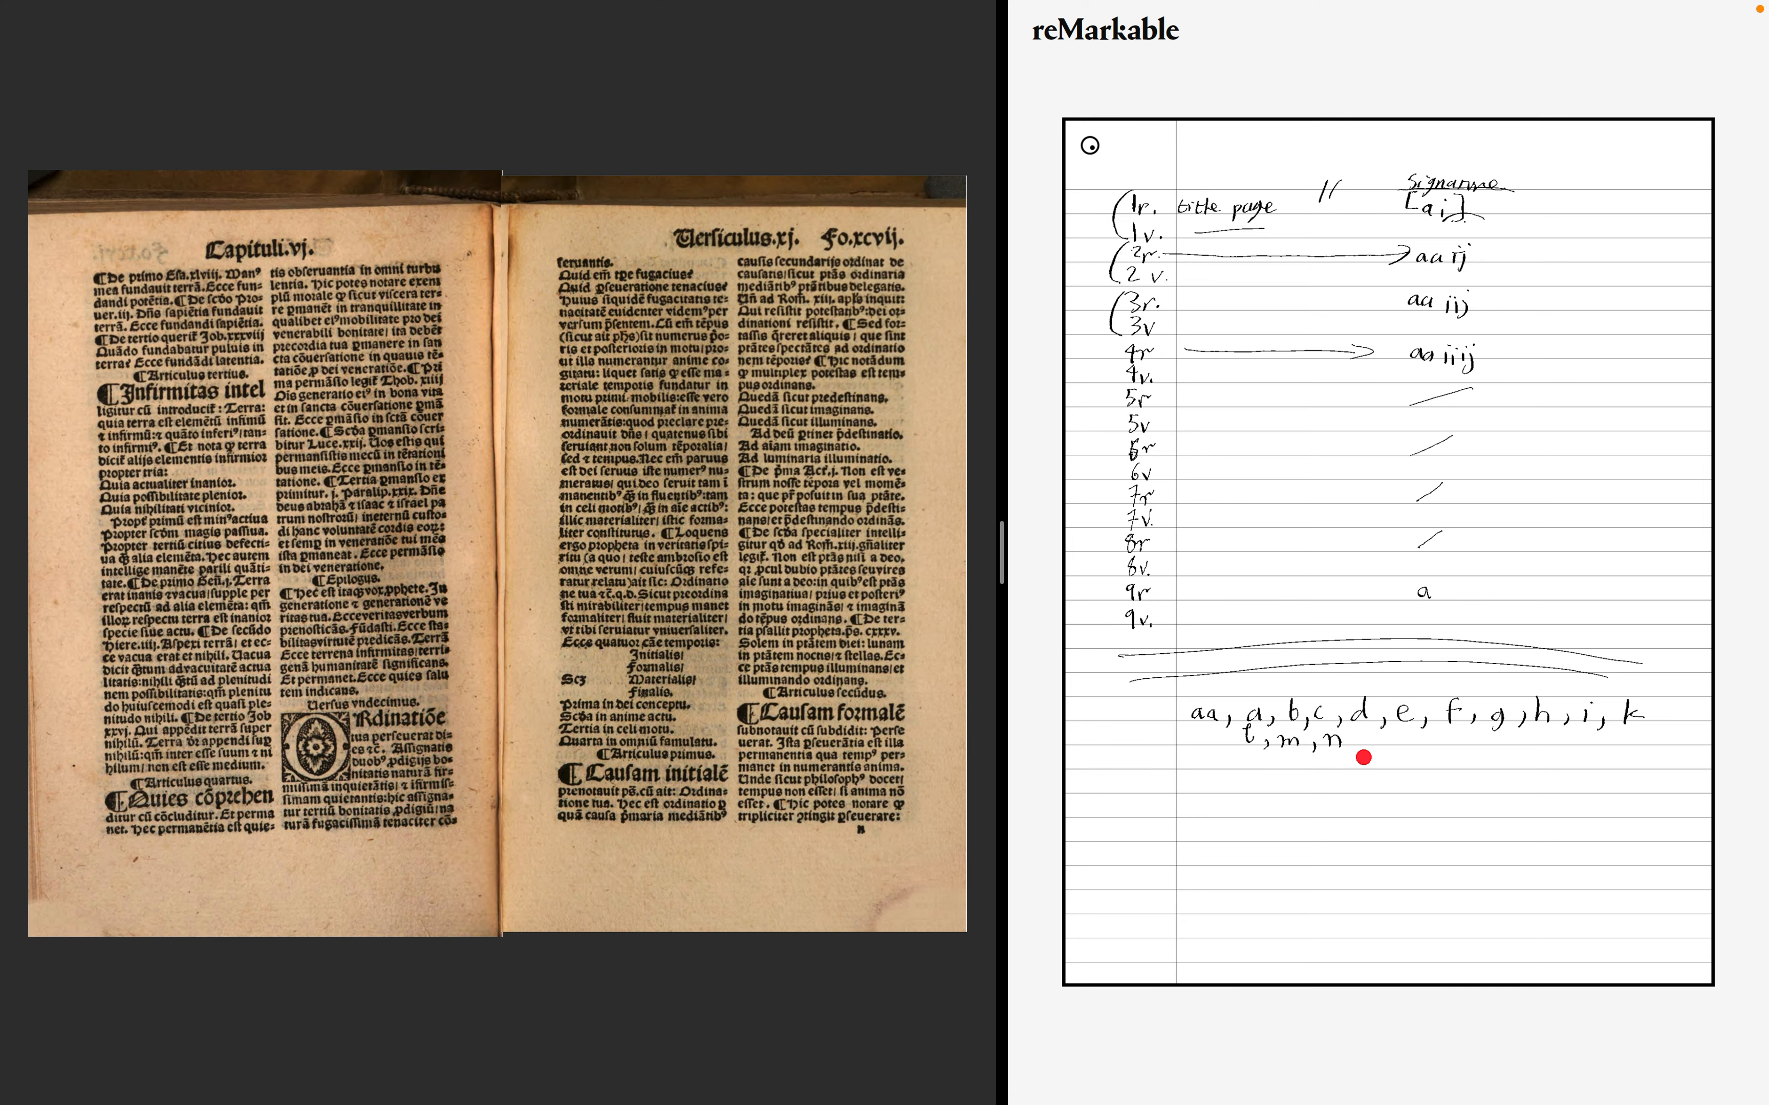
{"action": "key", "text": "Right"}
- Advance to the folio cv spread and add quire letter o to the signature sequence in the notebook
{"action": "key", "text": "Right"}
{"action": "key", "text": "Right"}
{"action": "key", "text": "Right"}
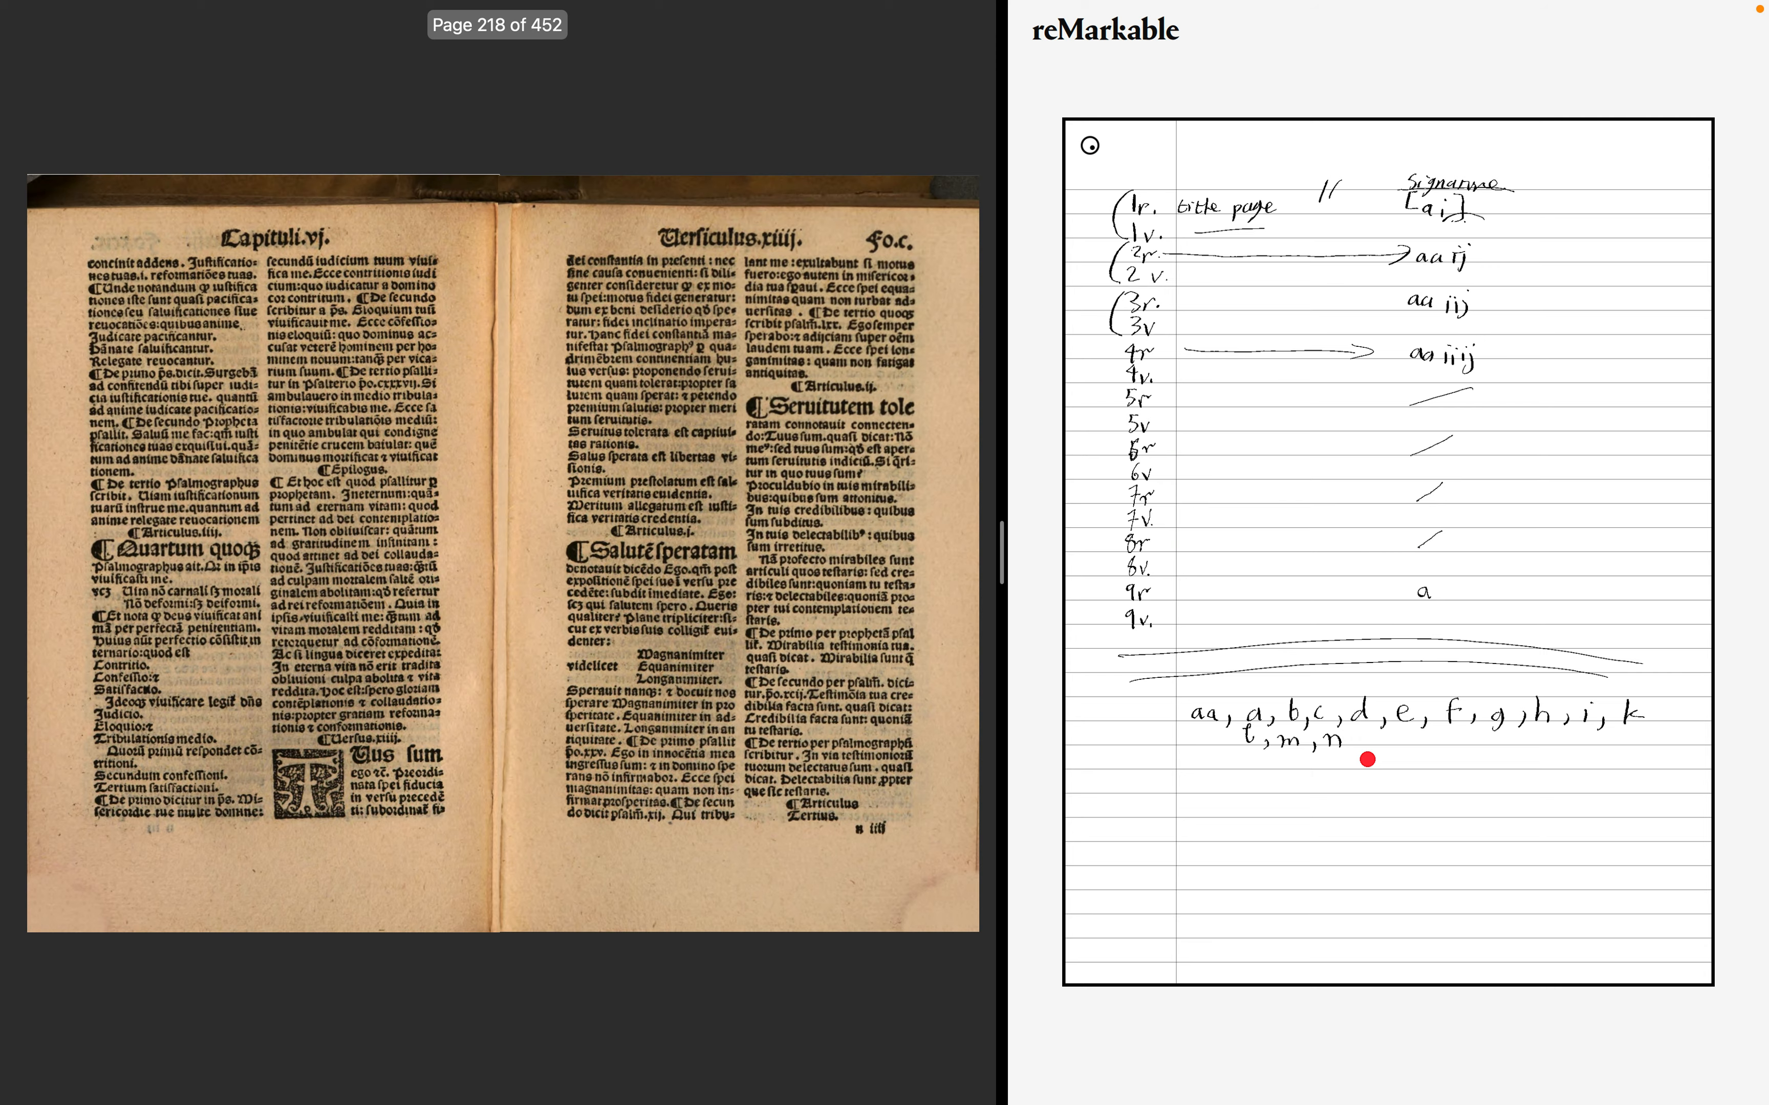
{"action": "key", "text": "Right"}
{"action": "key", "text": "Right"}
{"action": "key", "text": "Right"}
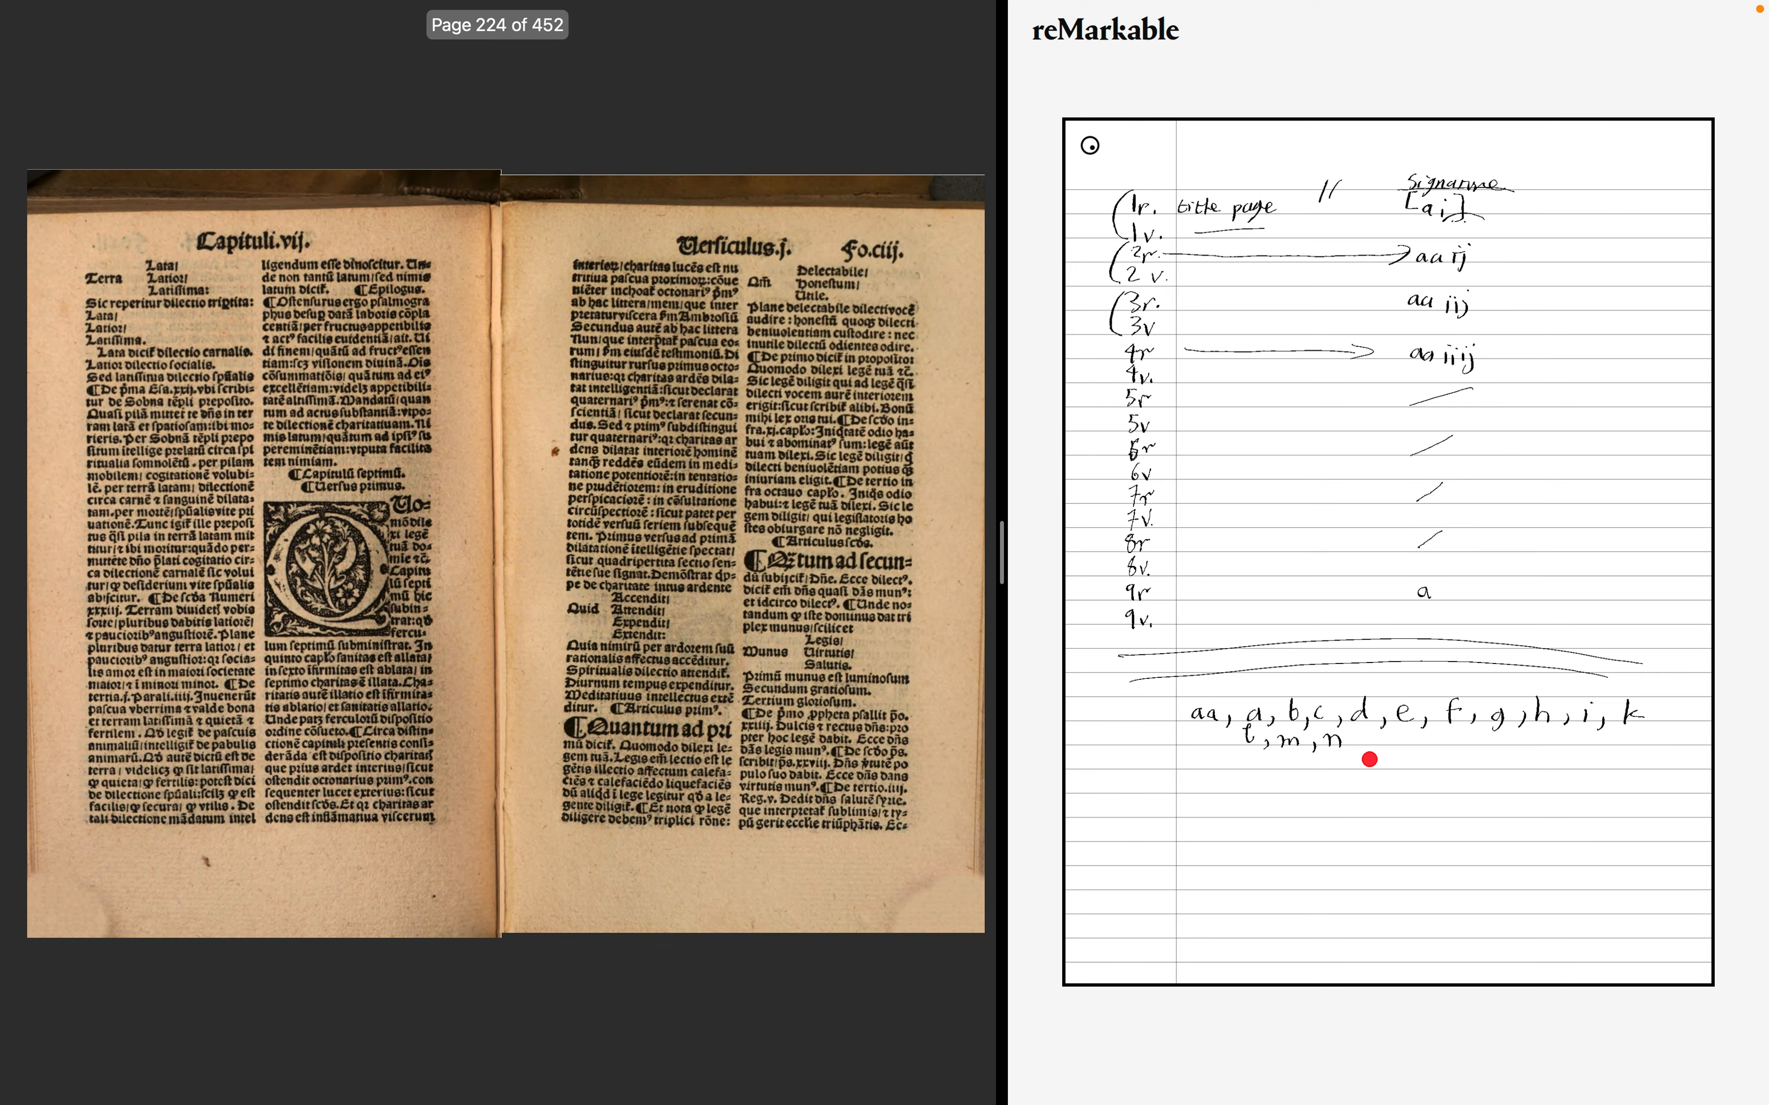
{"action": "key", "text": "Right"}
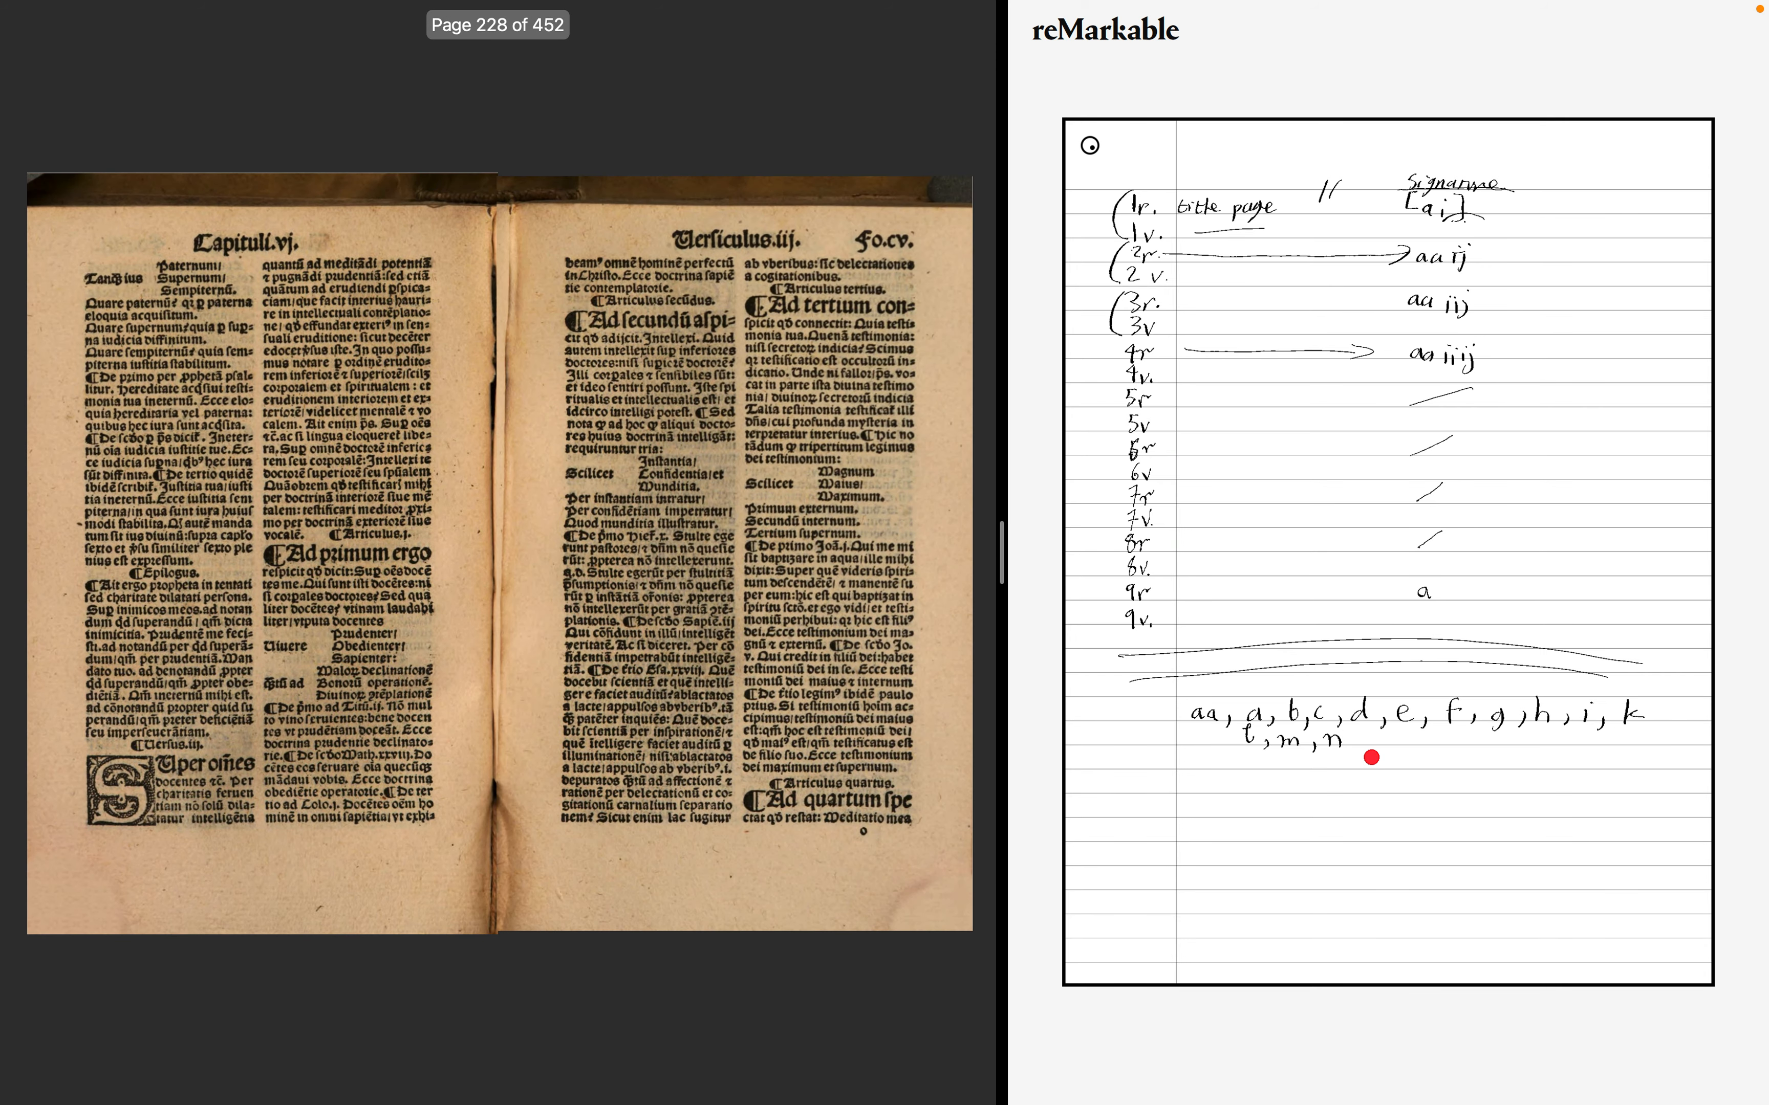
{"action": "left_click_drag", "start_coordinate": [1358, 743], "coordinate": [1377, 741]}
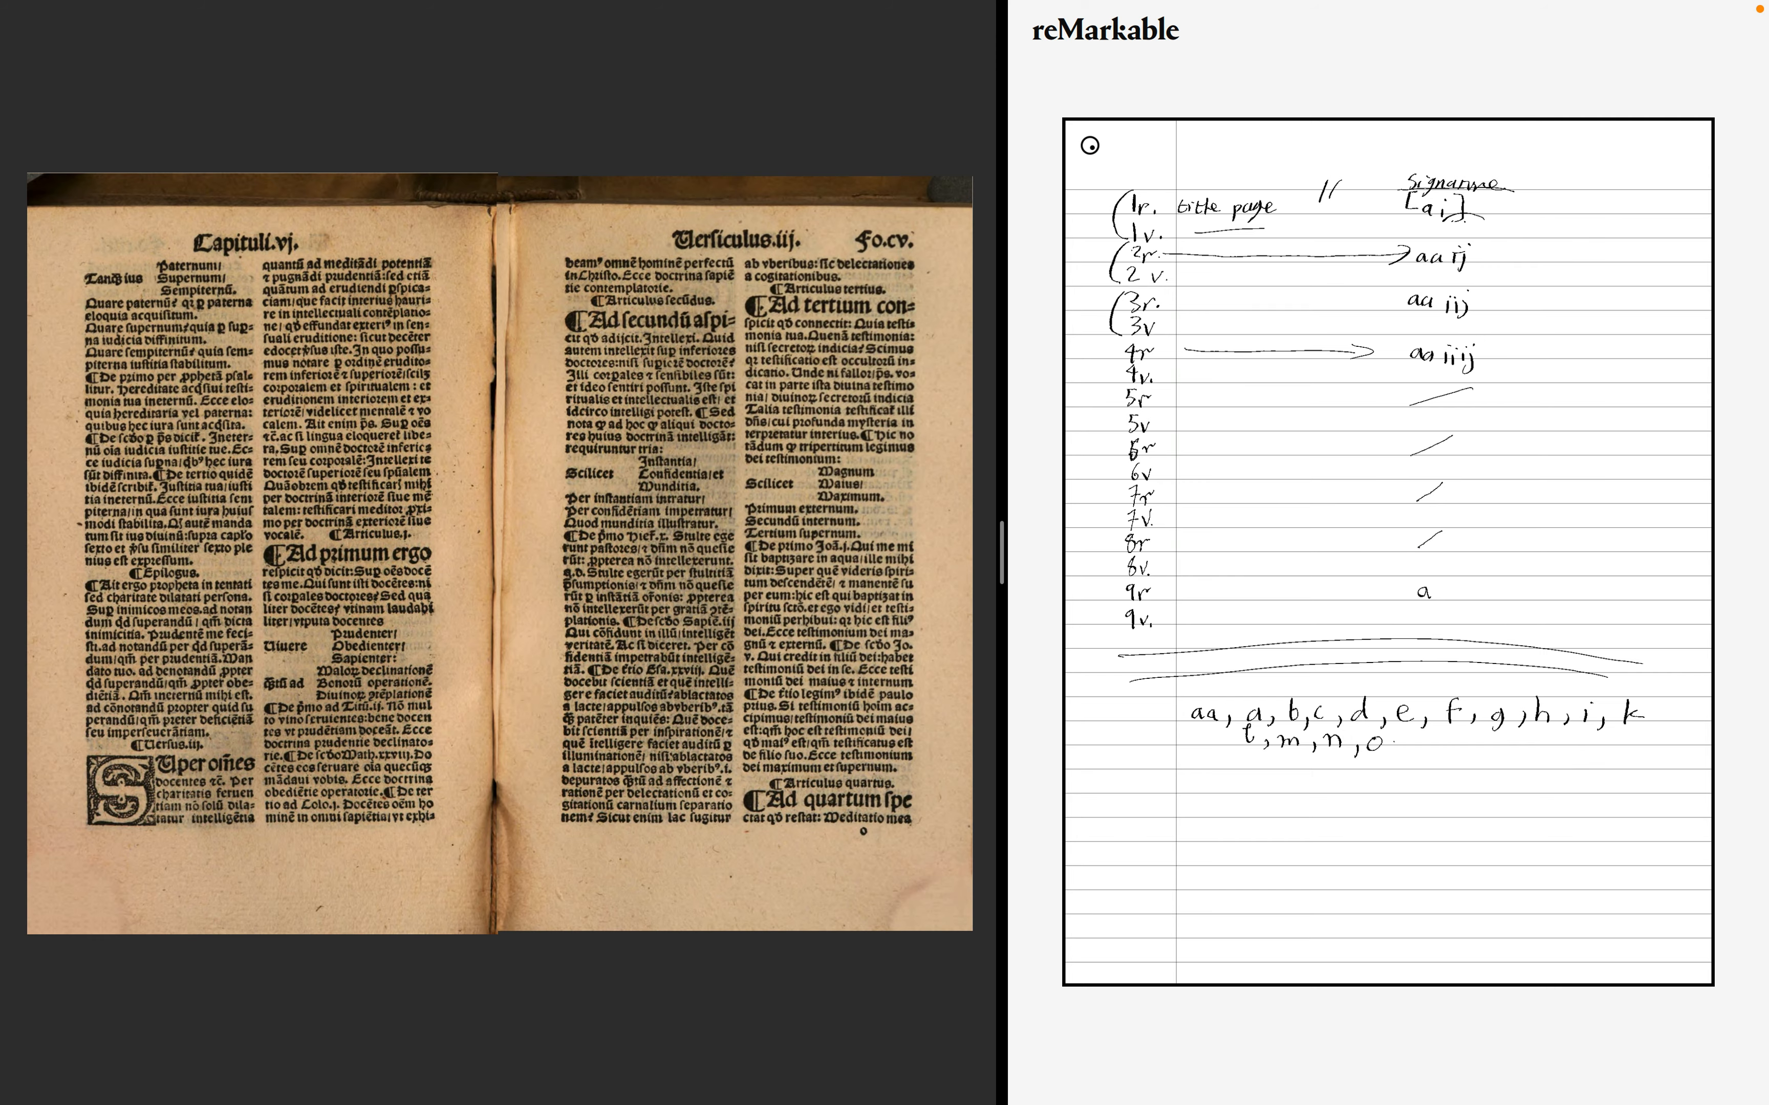
- Page through the seventh chapter spread by spread to folio cxiii and add quire letter p to the signature sequence
{"action": "key", "text": "Right"}
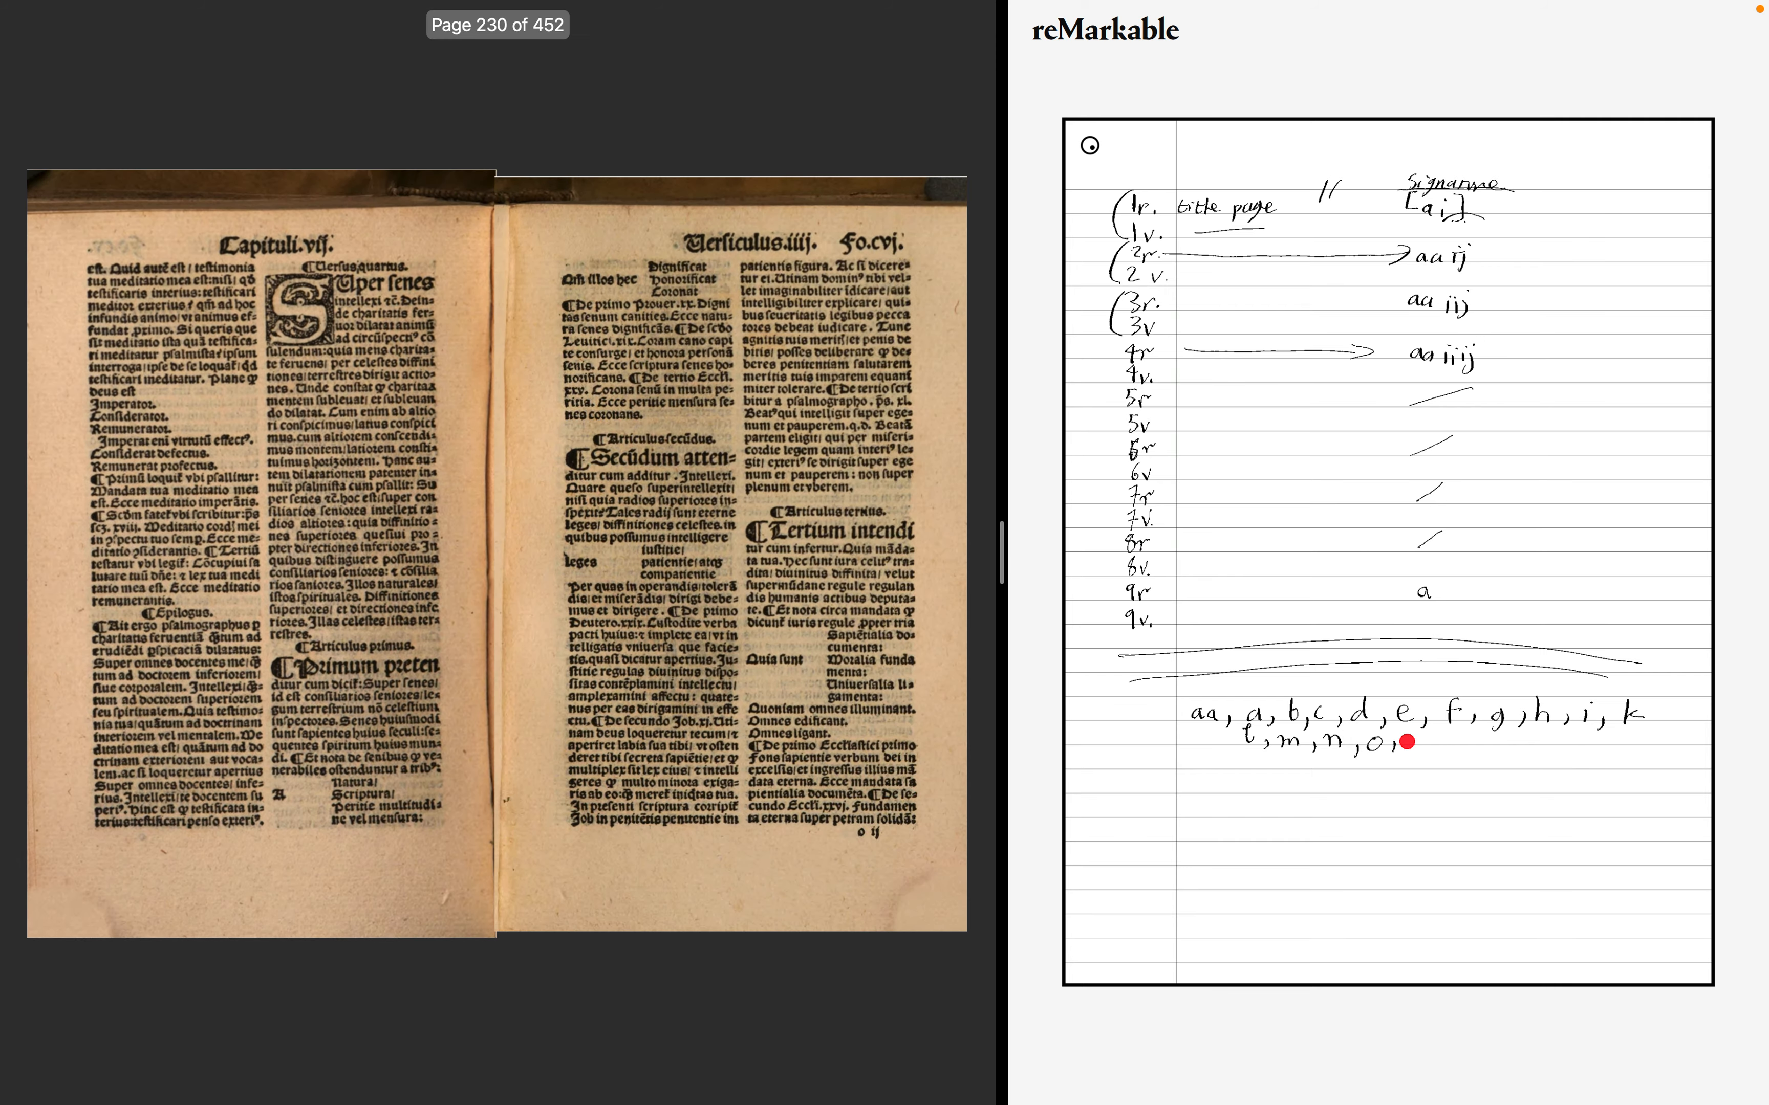
{"action": "key", "text": "Right"}
{"action": "key", "text": "Right"}
{"action": "key", "text": "Right"}
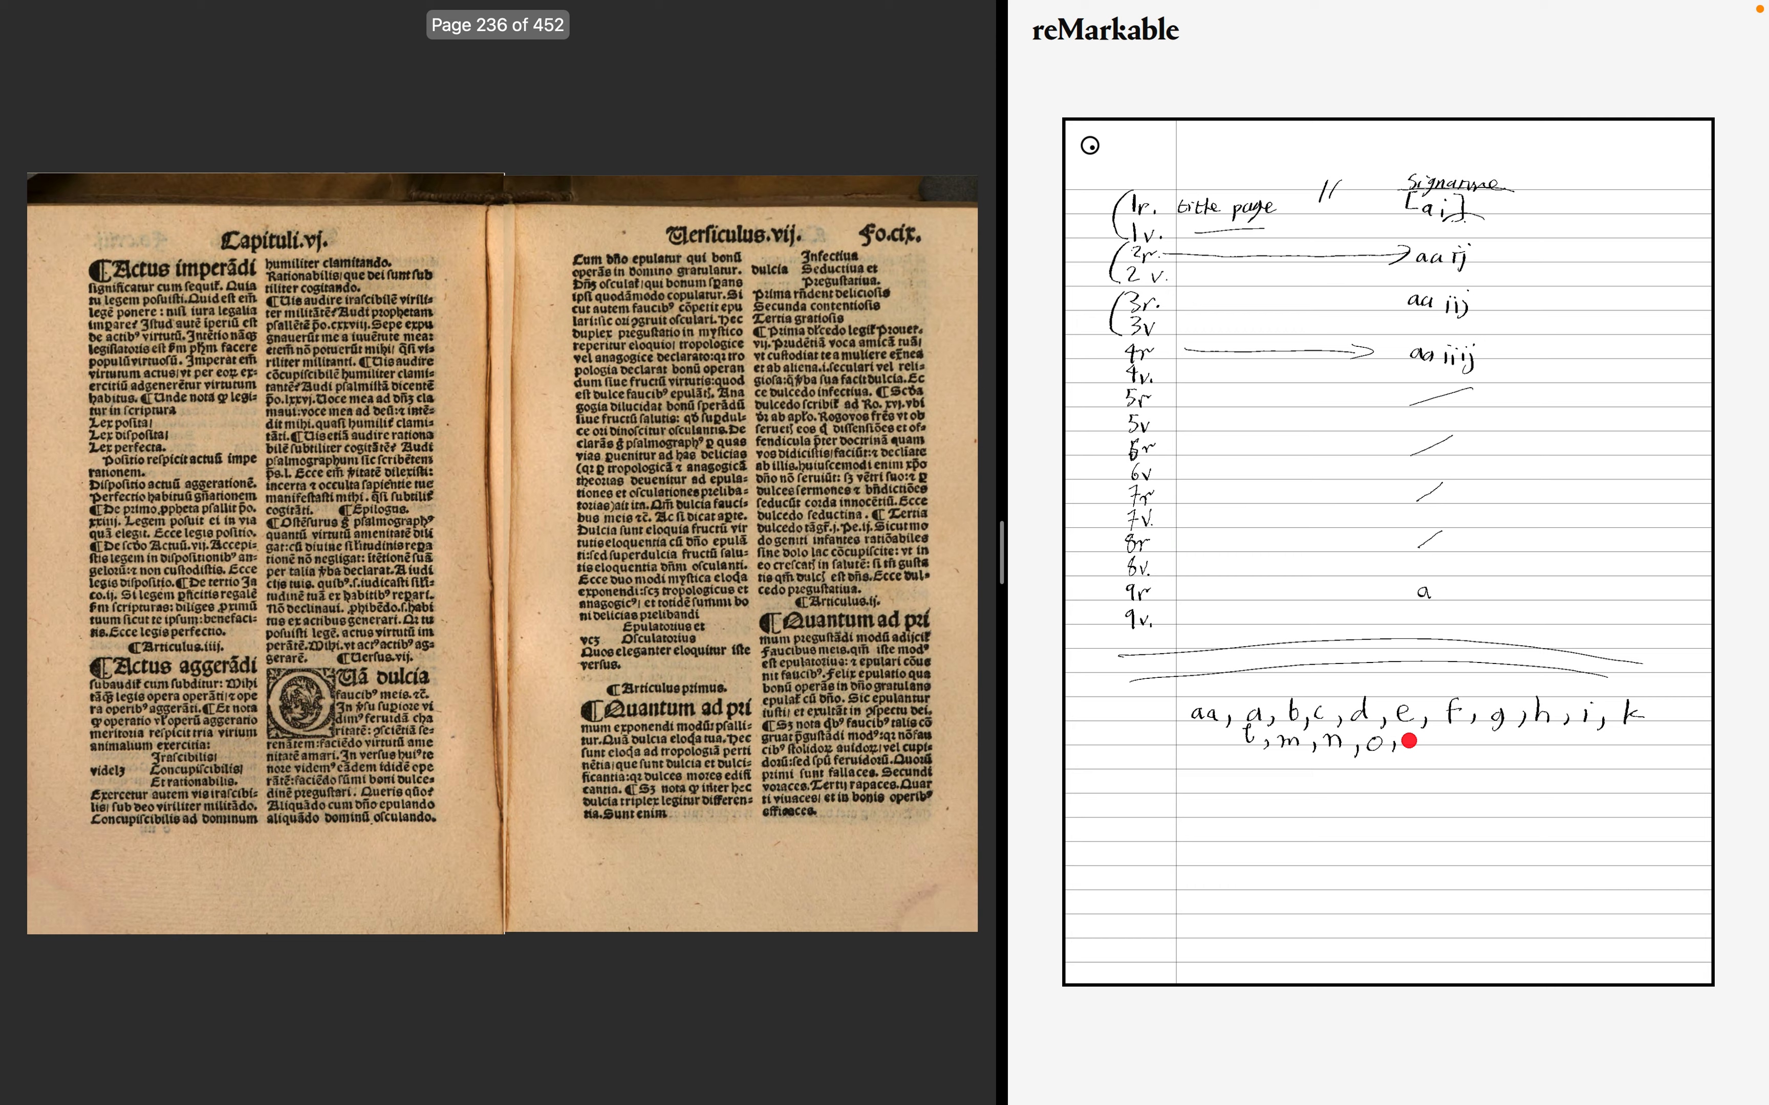
{"action": "key", "text": "Right"}
{"action": "key", "text": "Right"}
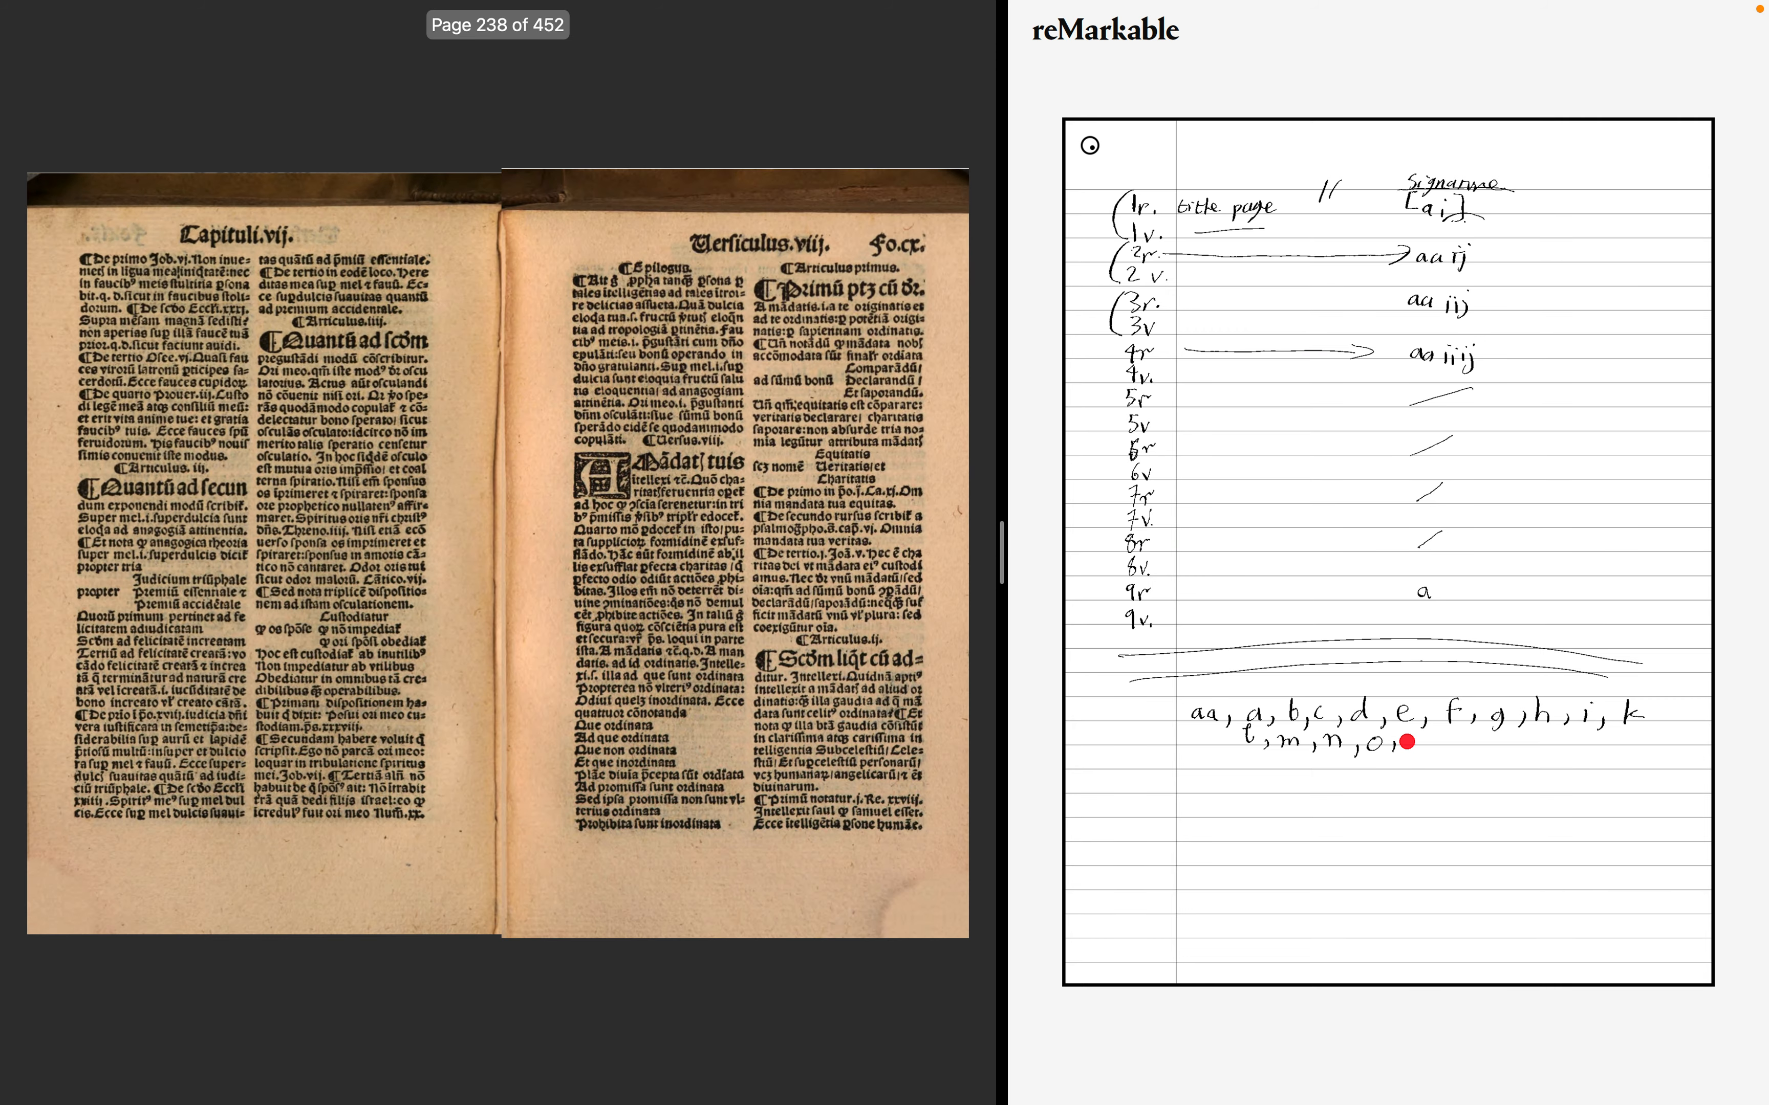
{"action": "key", "text": "Right"}
{"action": "key", "text": "Right"}
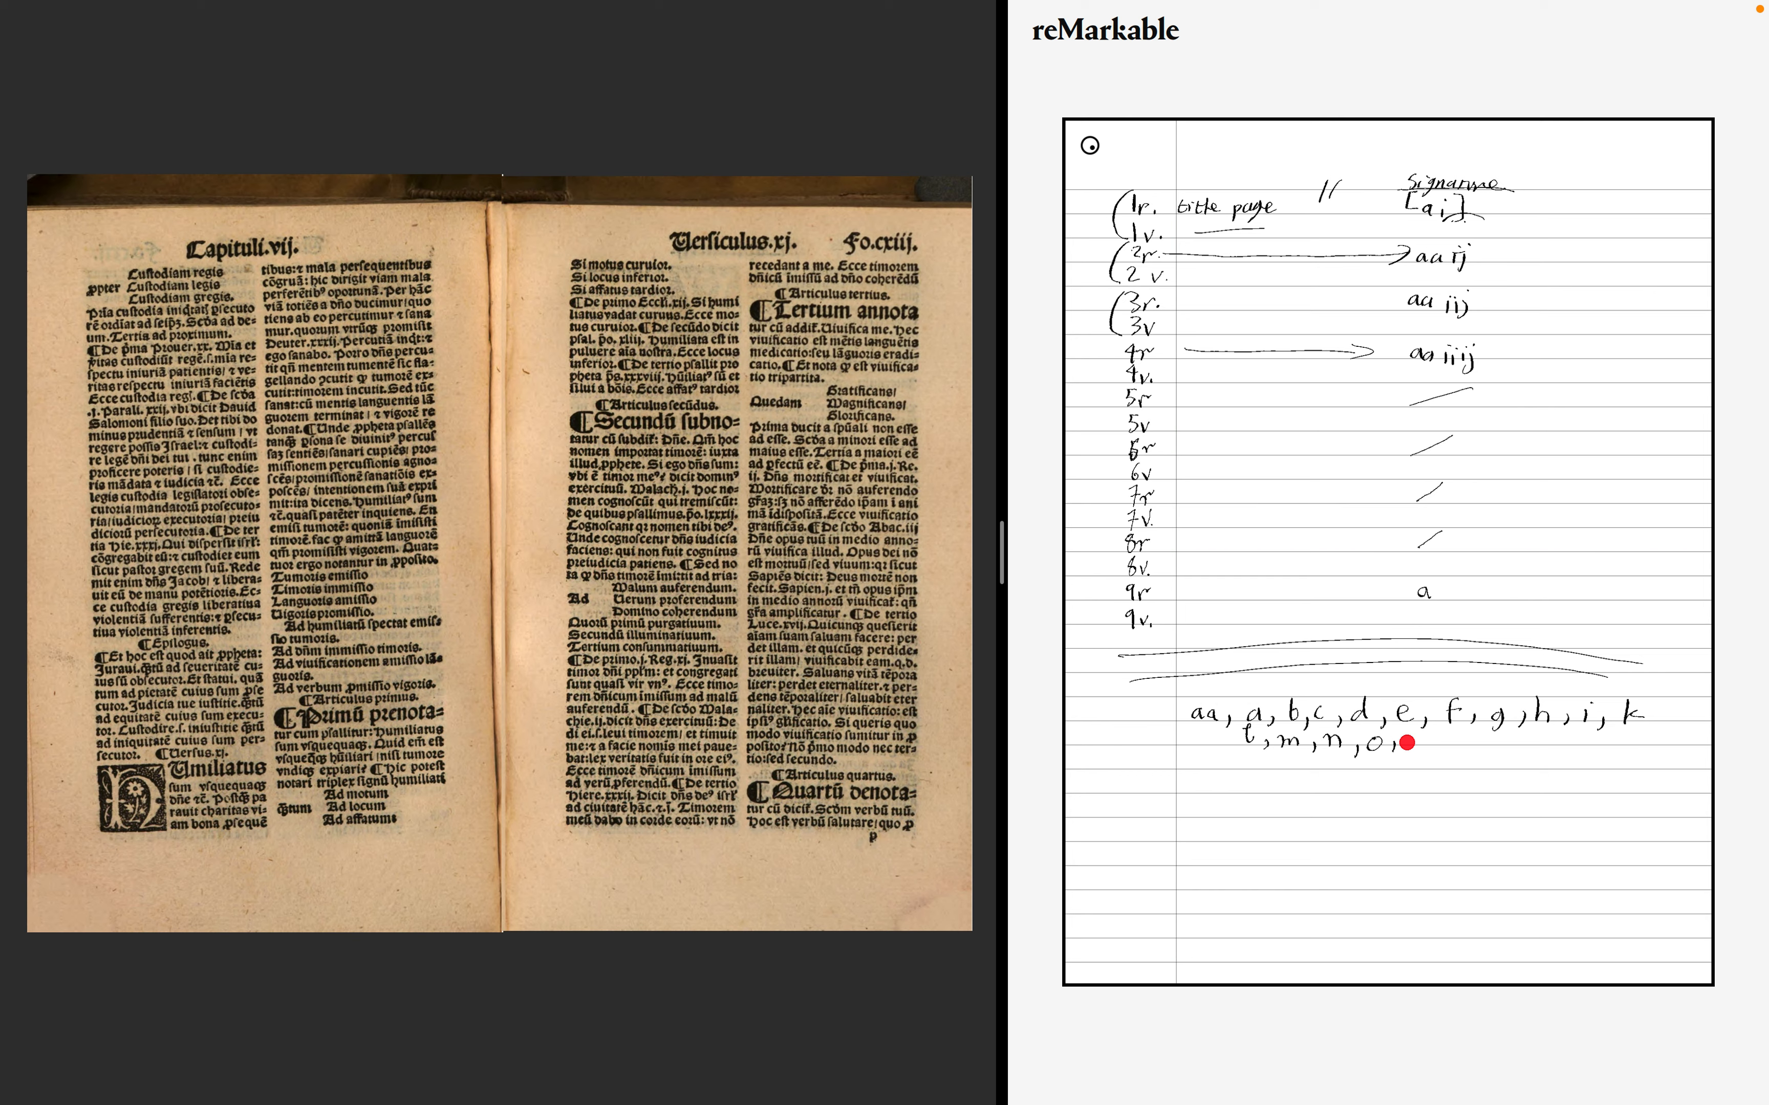
{"action": "left_click_drag", "start_coordinate": [1416, 737], "coordinate": [1434, 750]}
- Advance spread by spread into the eighth chapter up to folio cxxix, adding quire letter q to the signature sequence
{"action": "key", "text": "Right"}
{"action": "key", "text": "Right"}
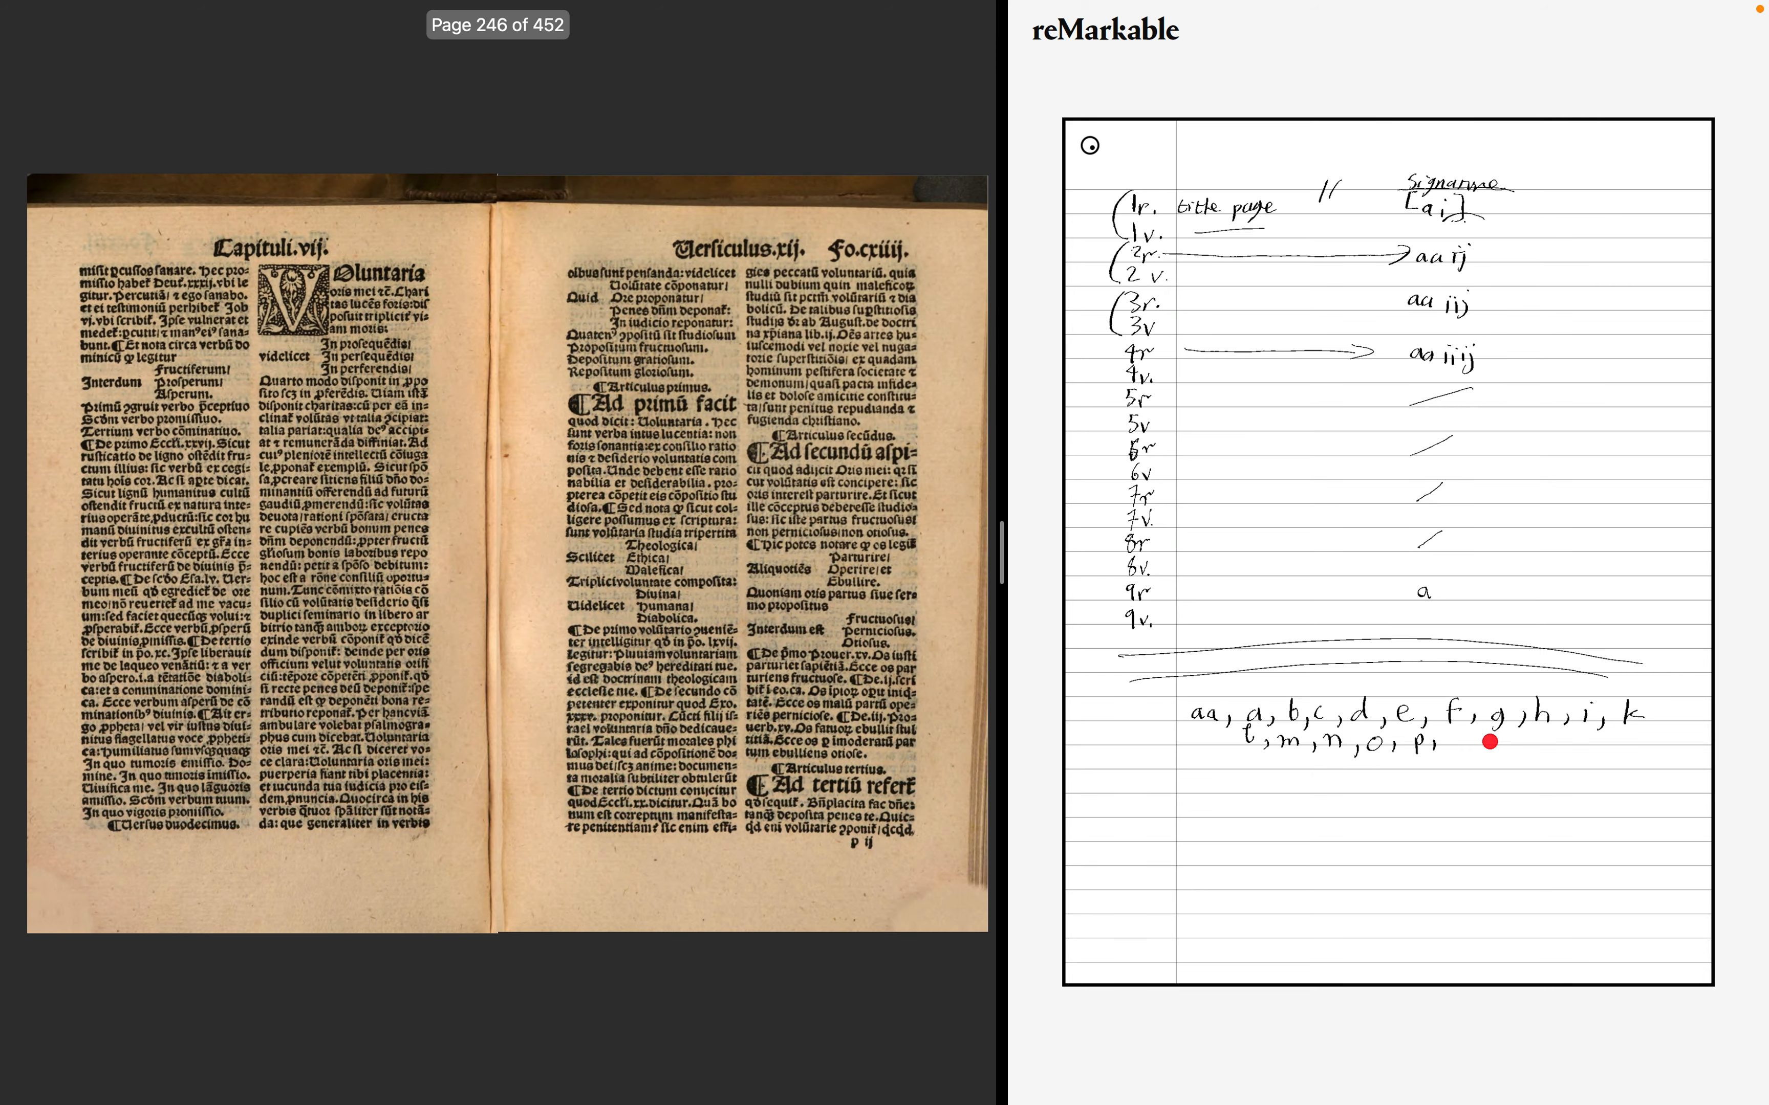
{"action": "key", "text": "Right"}
{"action": "key", "text": "Right"}
{"action": "key", "text": "Right"}
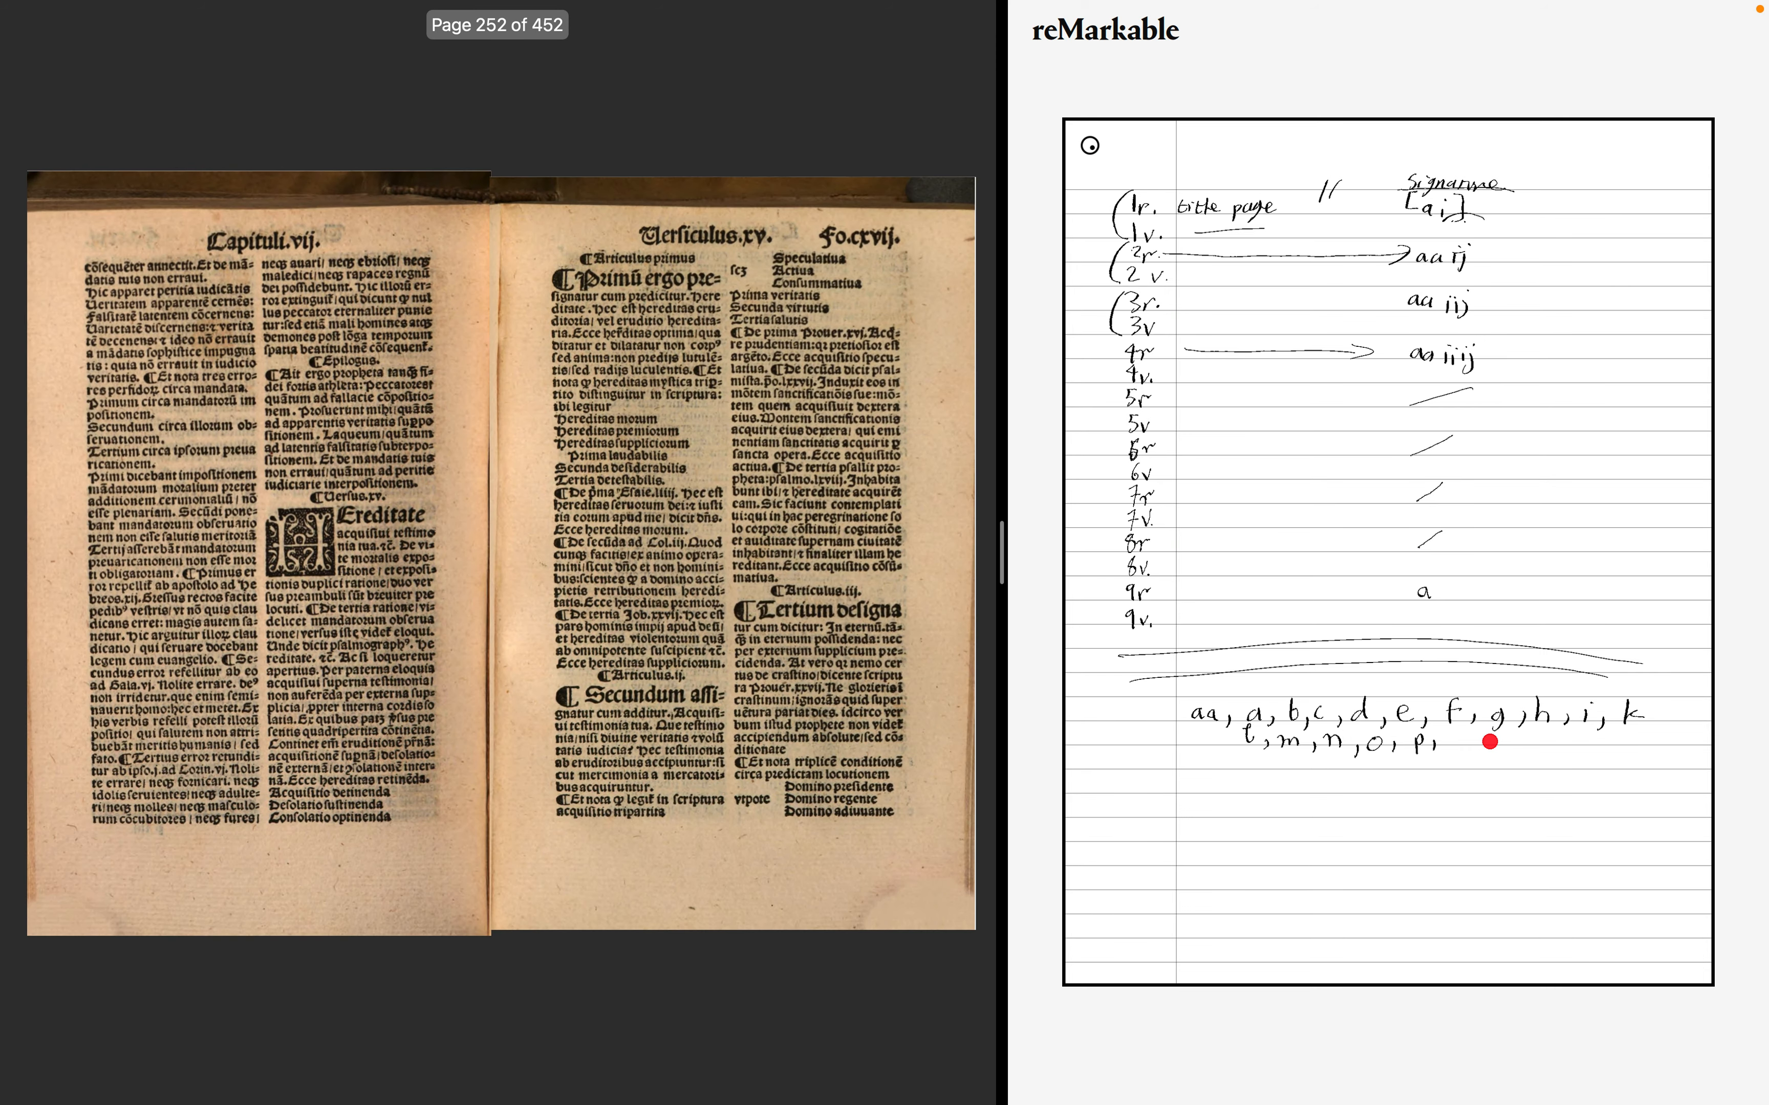
{"action": "key", "text": "Right"}
{"action": "key", "text": "Right"}
{"action": "key", "text": "Right"}
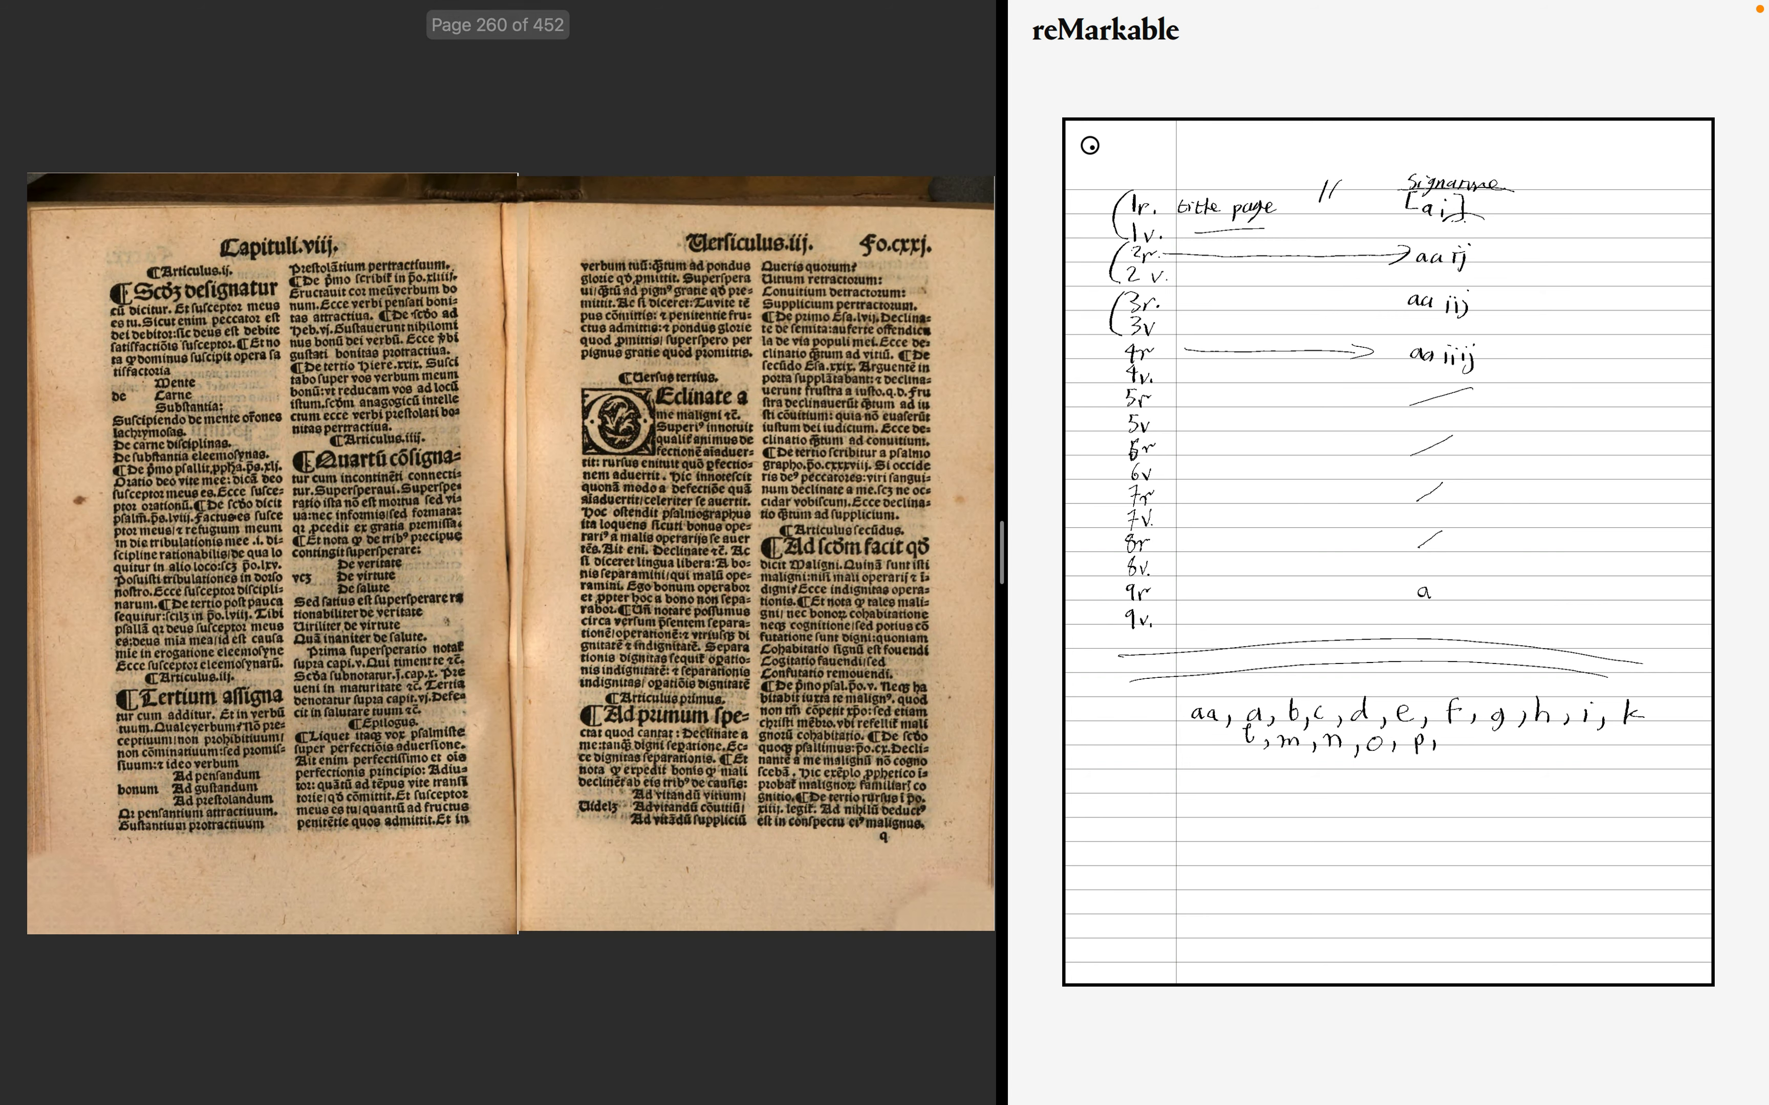
{"action": "key", "text": "Right"}
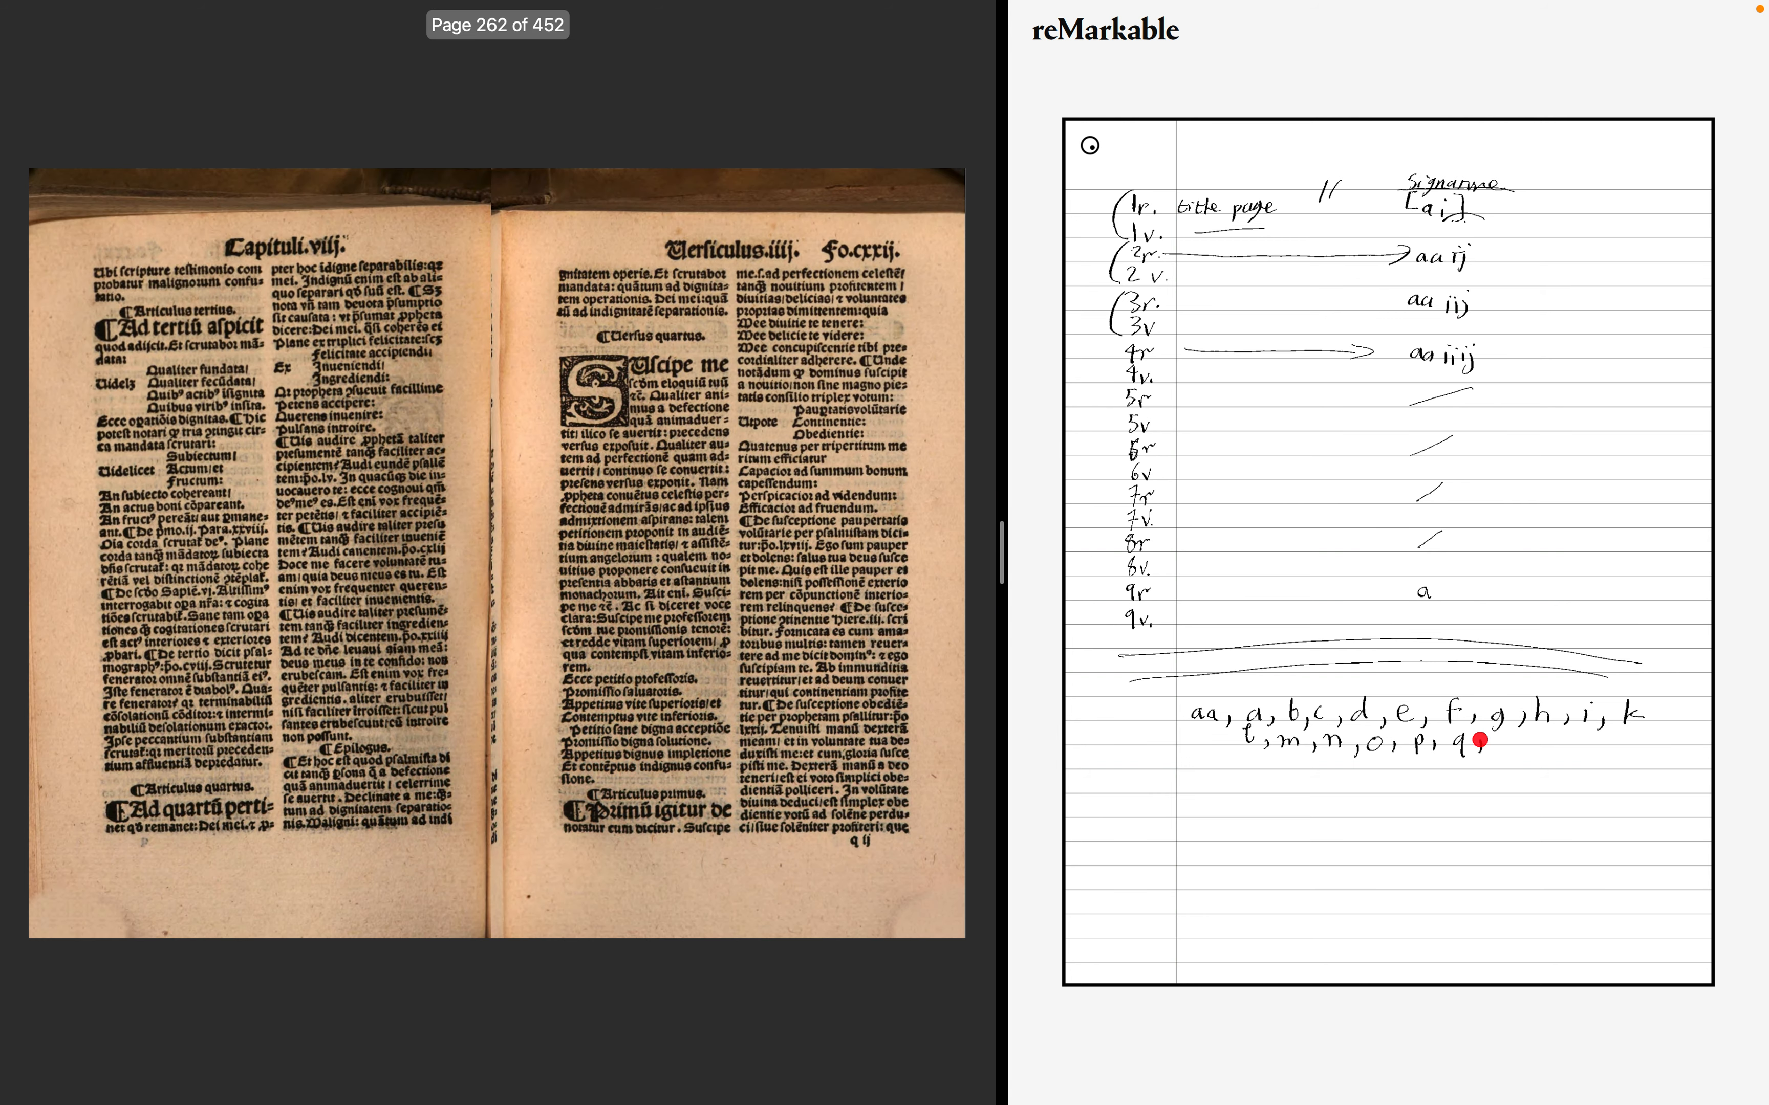
{"action": "key", "text": "Right"}
{"action": "key", "text": "Right"}
{"action": "key", "text": "Right"}
{"action": "key", "text": "Right"}
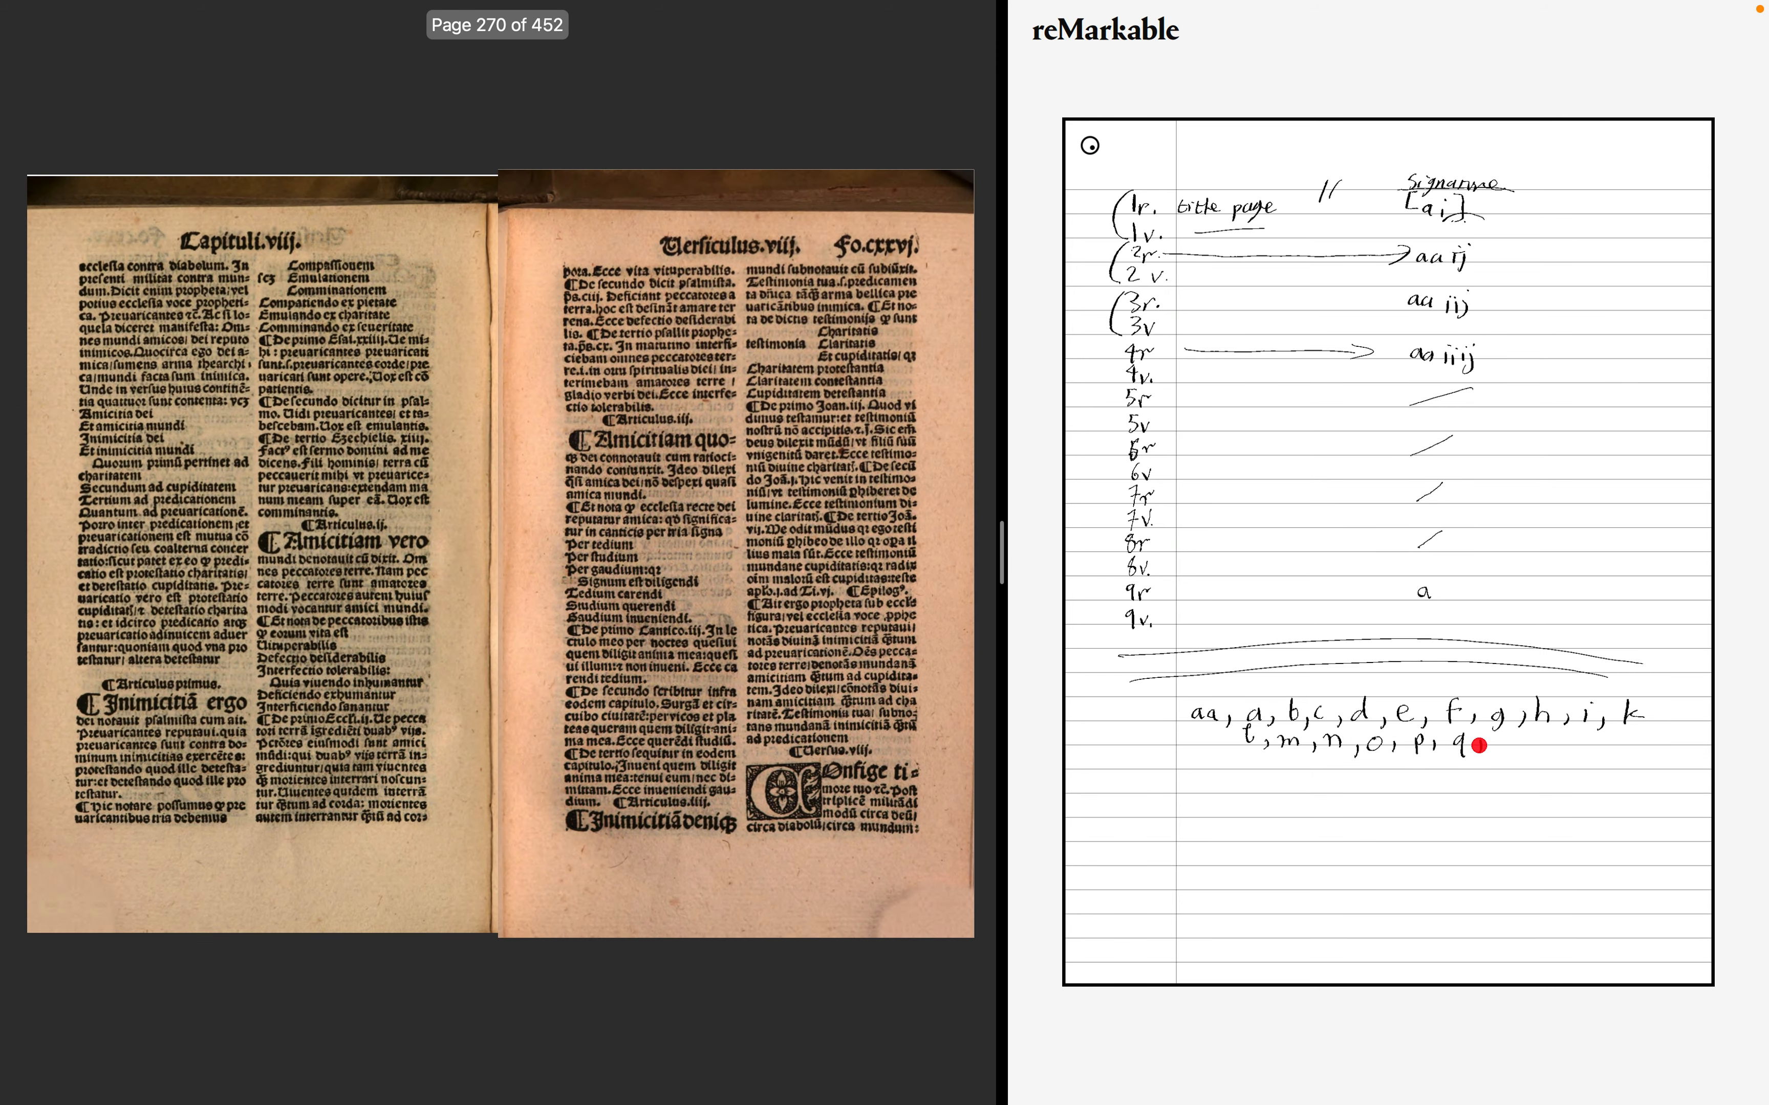
{"action": "key", "text": "Right"}
{"action": "key", "text": "Right"}
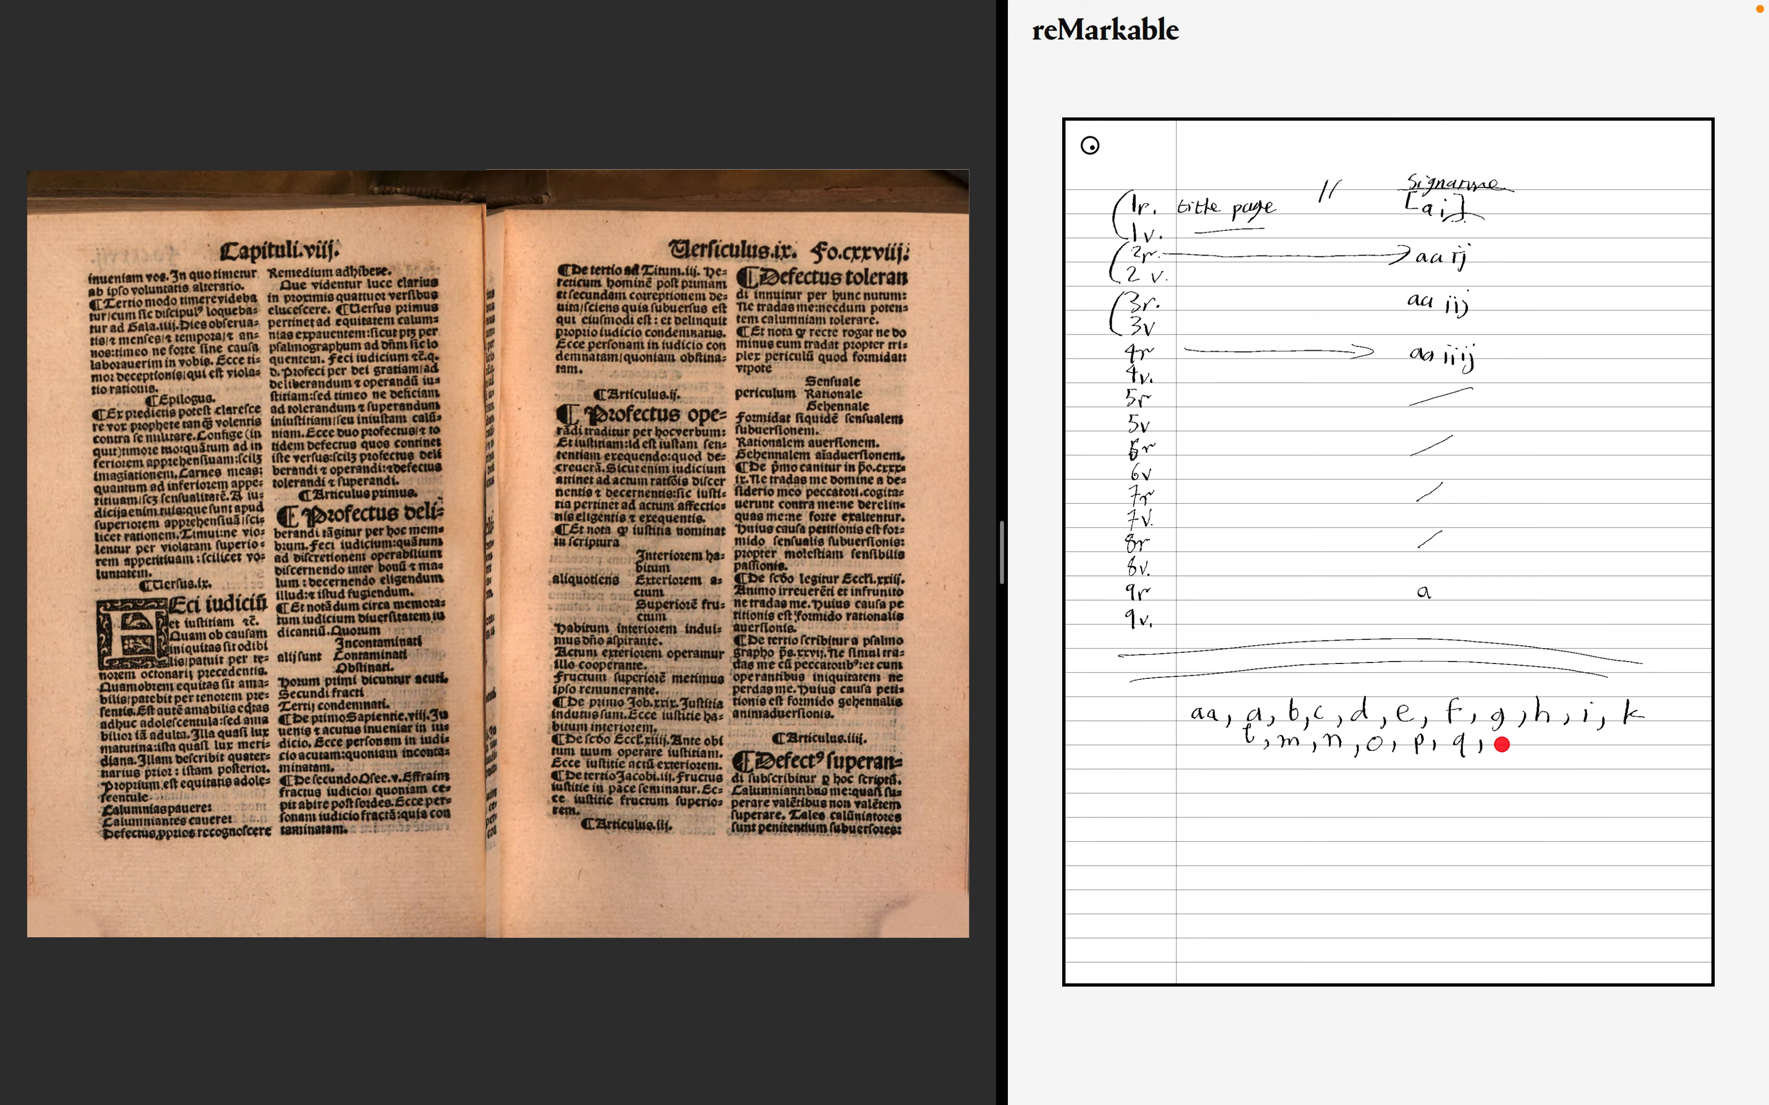
{"action": "key", "text": "Right"}
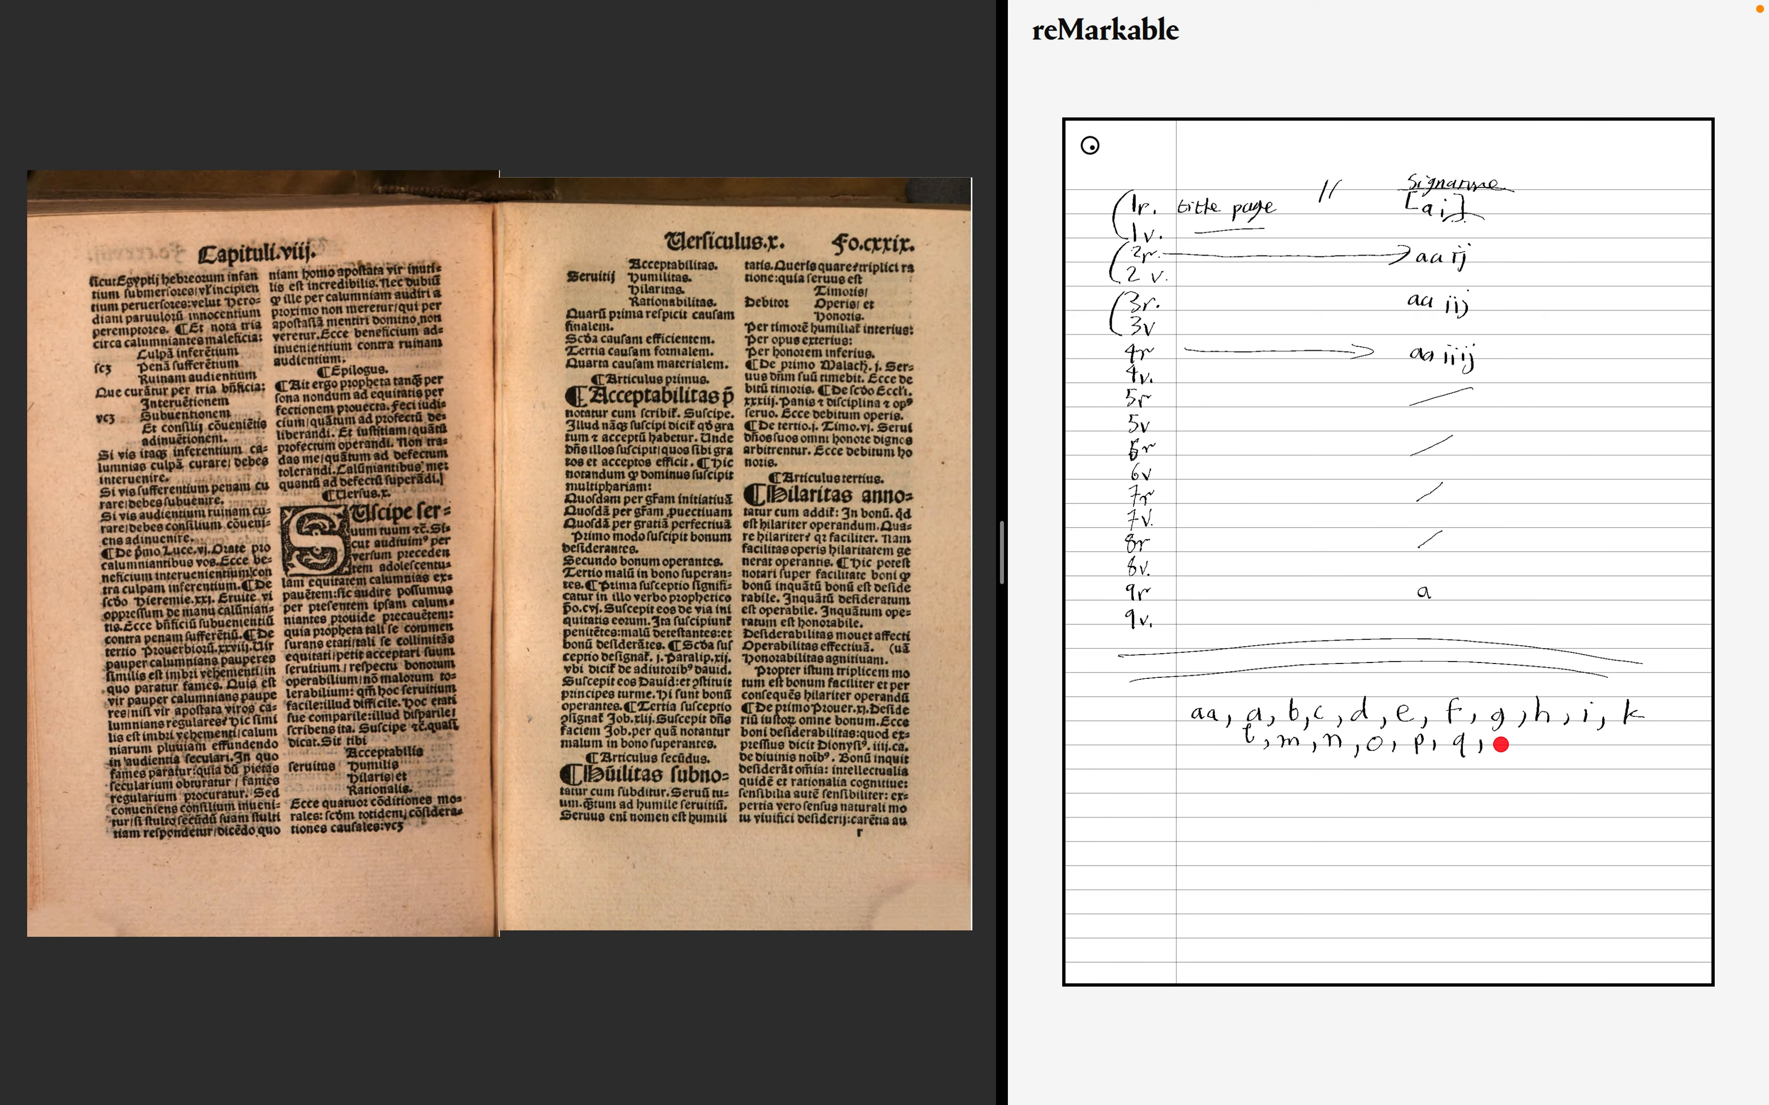
- Step back and forth between the folio cxxv and cxxix spreads to recheck signatures, and add quire letter r to the sequence
{"action": "key", "text": "Left"}
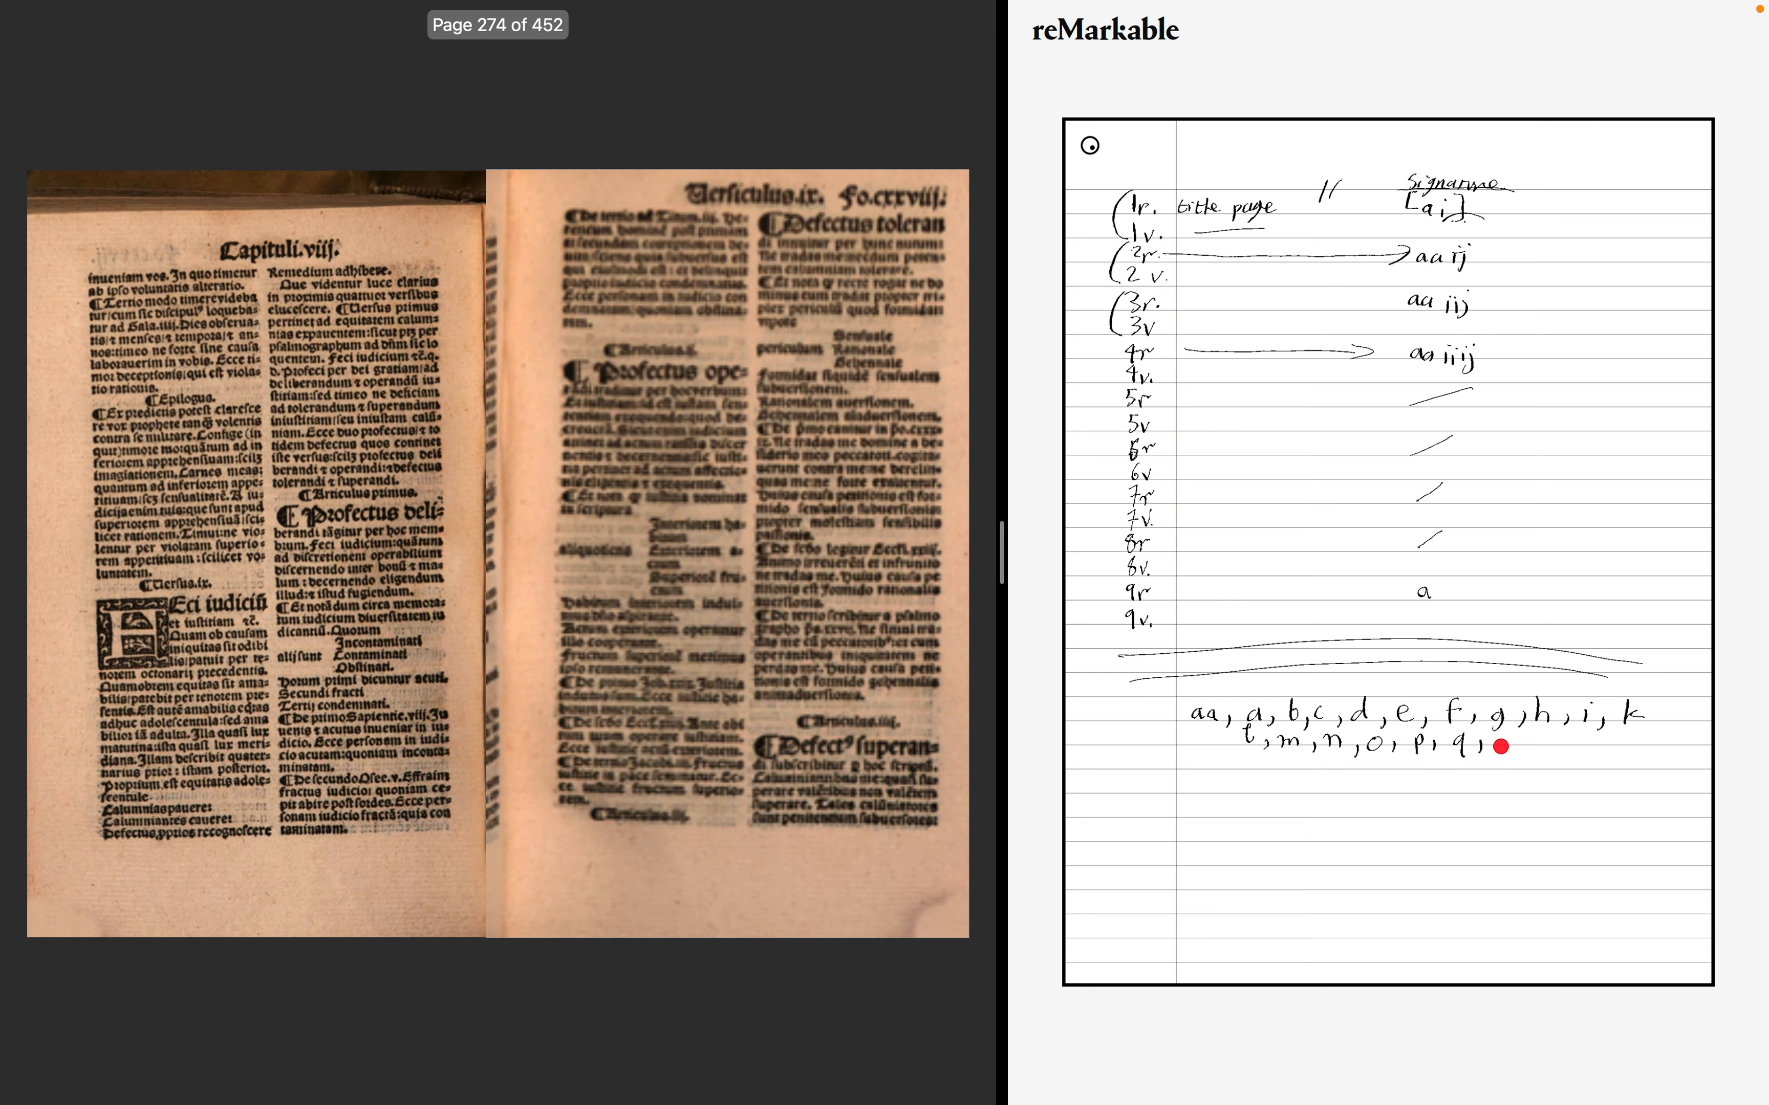
{"action": "key", "text": "Left"}
{"action": "key", "text": "Right"}
{"action": "key", "text": "Right"}
{"action": "key", "text": "Left"}
{"action": "key", "text": "Left"}
{"action": "key", "text": "Left"}
{"action": "key", "text": "Left"}
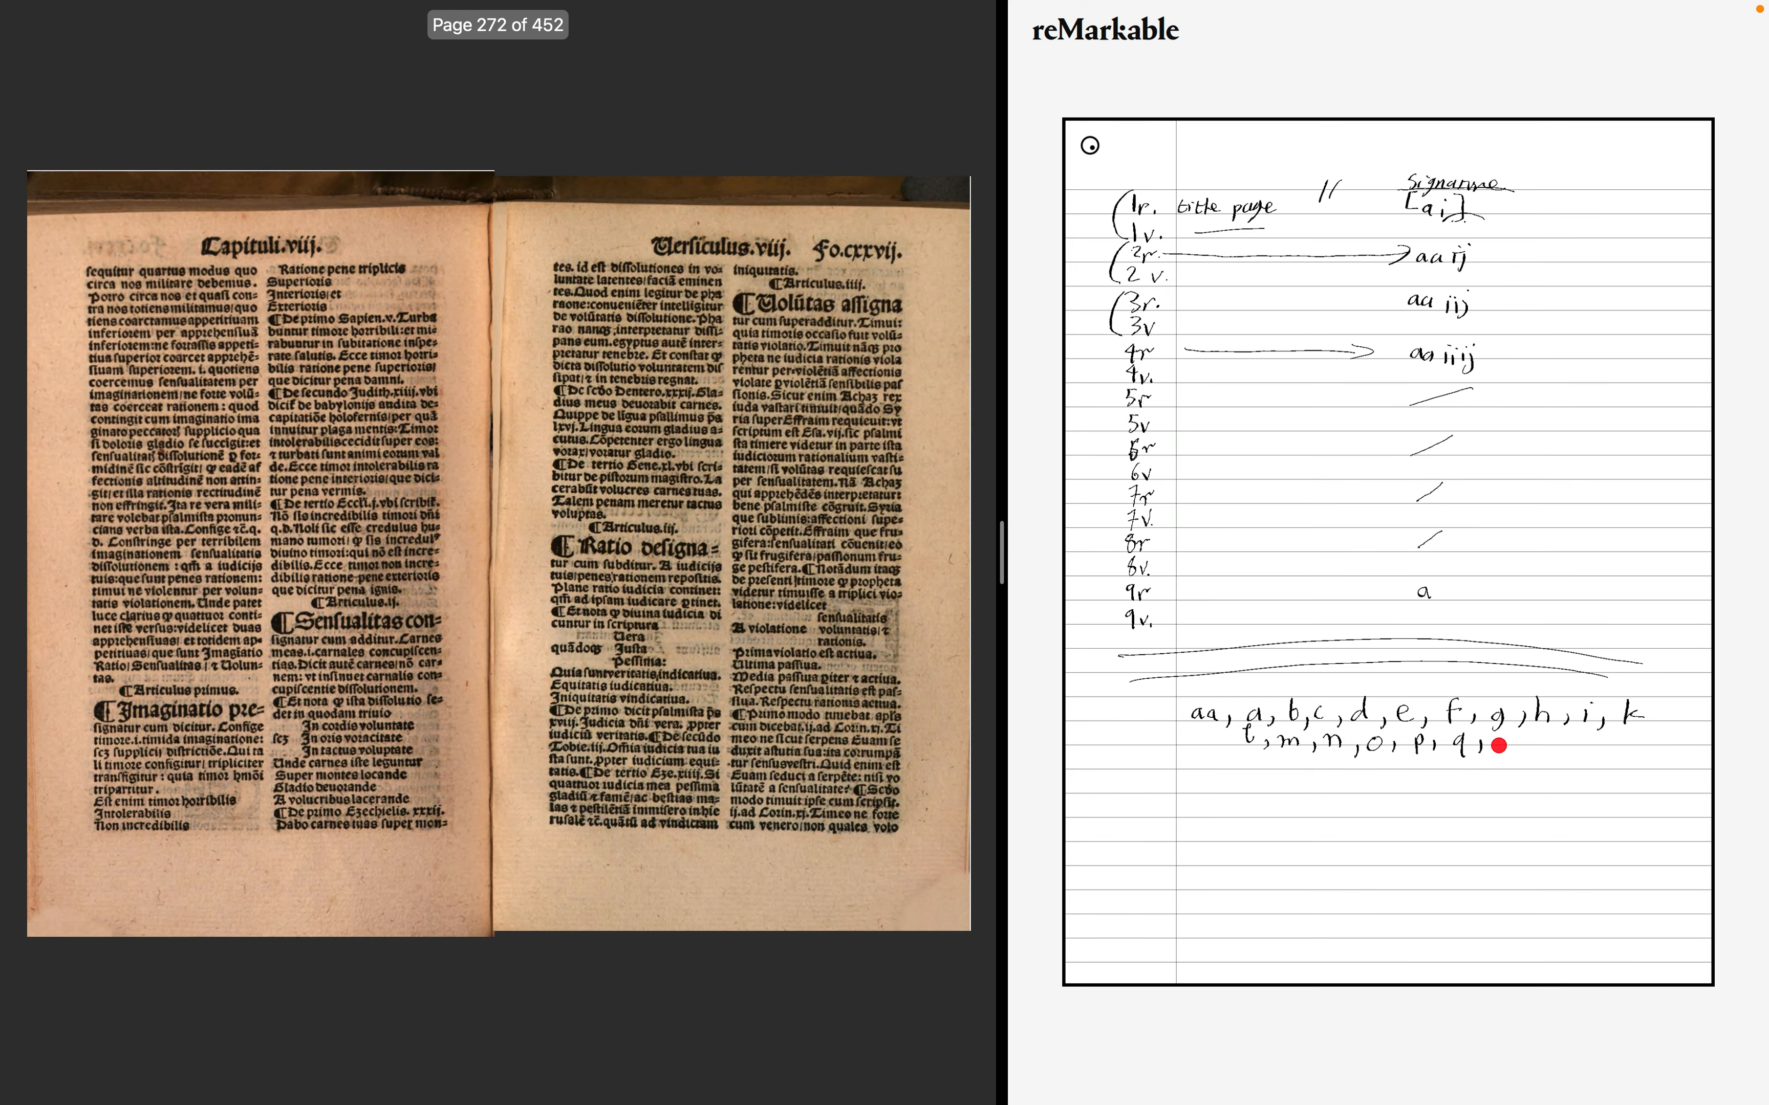
{"action": "key", "text": "Left"}
{"action": "key", "text": "Left"}
{"action": "key", "text": "Right"}
{"action": "key", "text": "Right"}
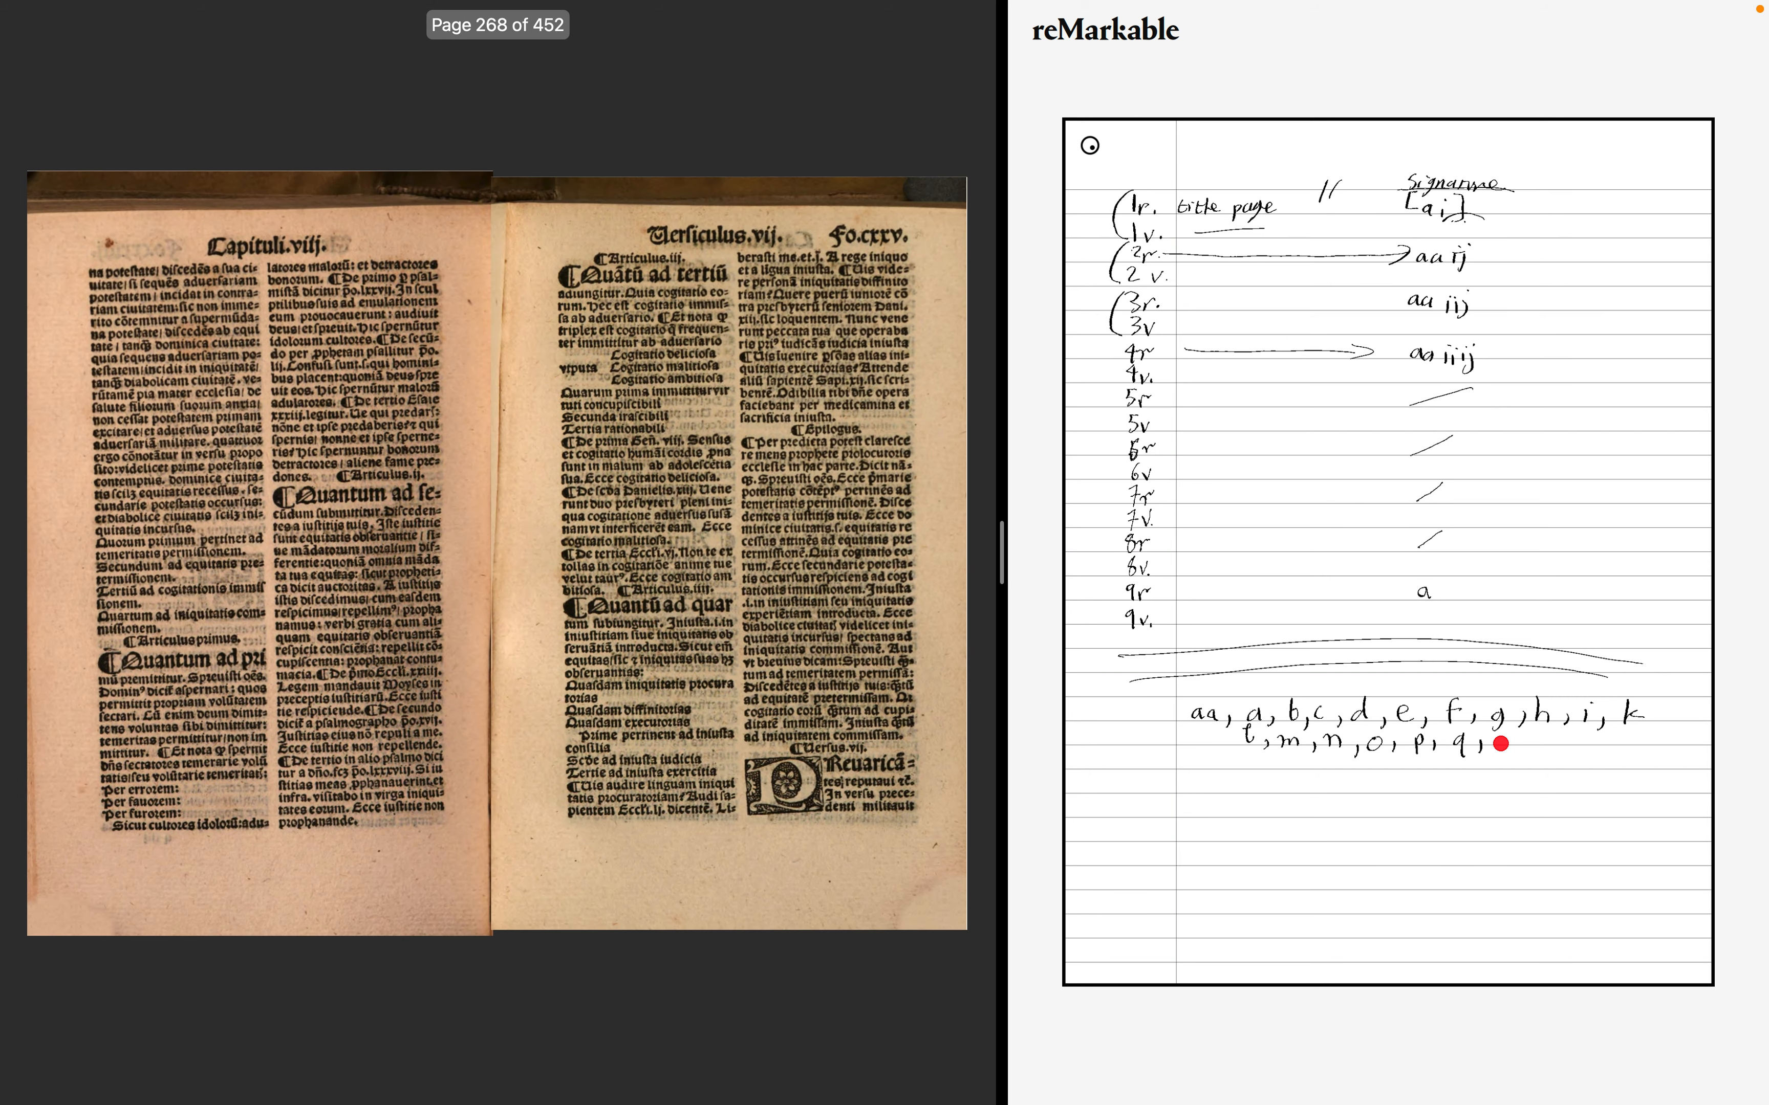
{"action": "key", "text": "Right"}
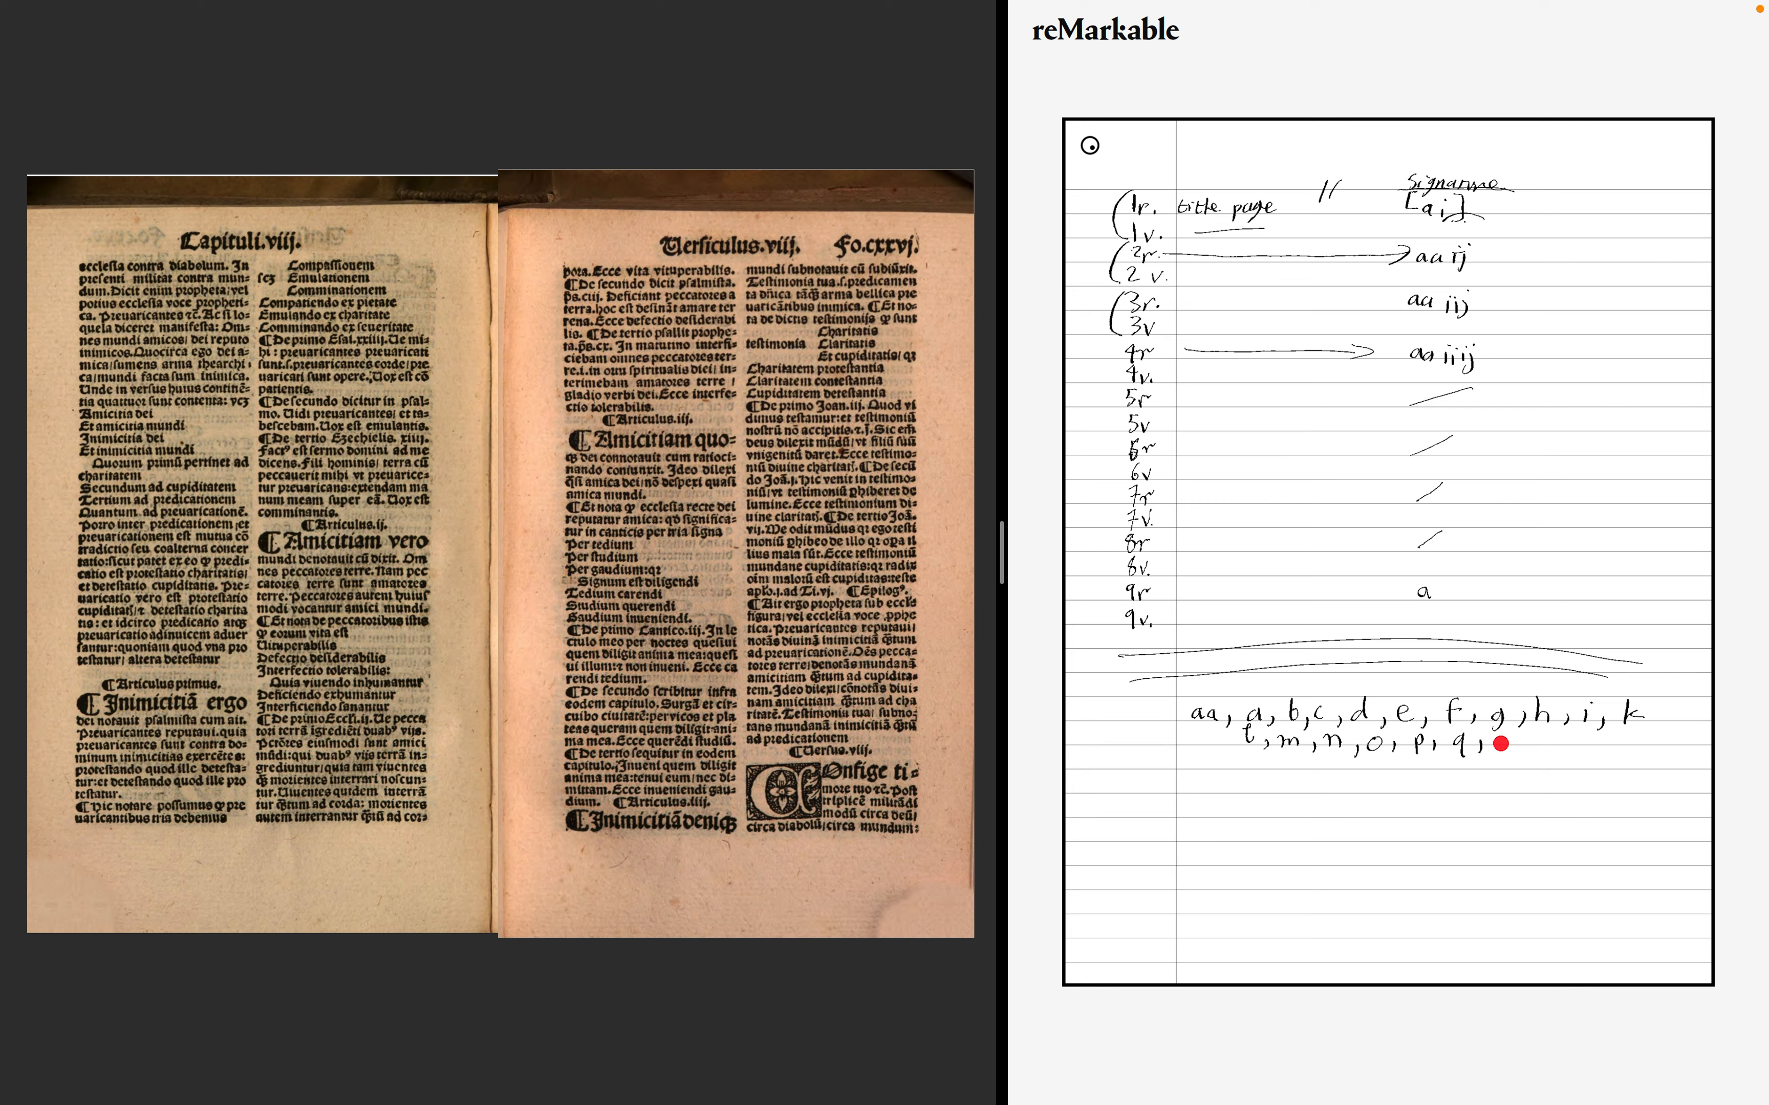
{"action": "left_click_drag", "start_coordinate": [1501, 736], "coordinate": [1499, 749]}
- Advance to the folio cxxxvii spread in the ninth chapter and zoom in on the signature at the foot of the recto
{"action": "key", "text": "Right"}
{"action": "key", "text": "Right"}
{"action": "key", "text": "Right"}
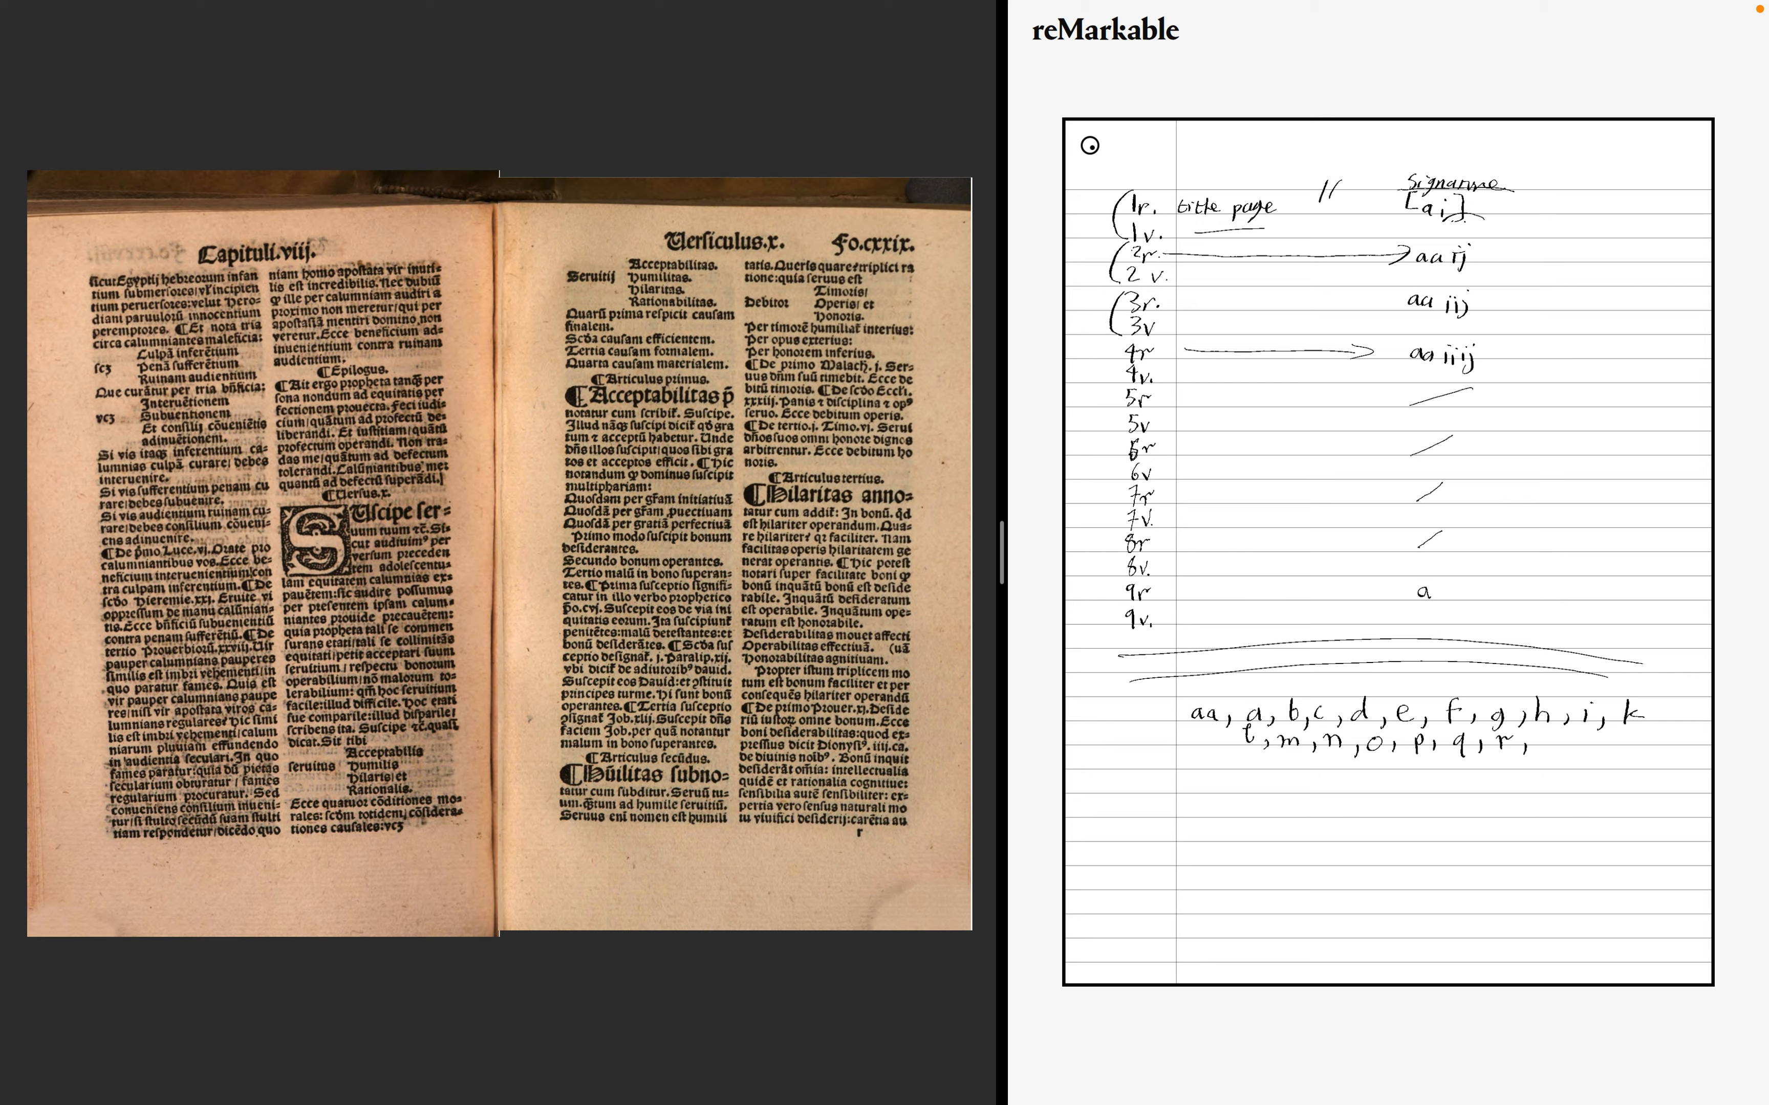
{"action": "key", "text": "Right"}
{"action": "key", "text": "Right"}
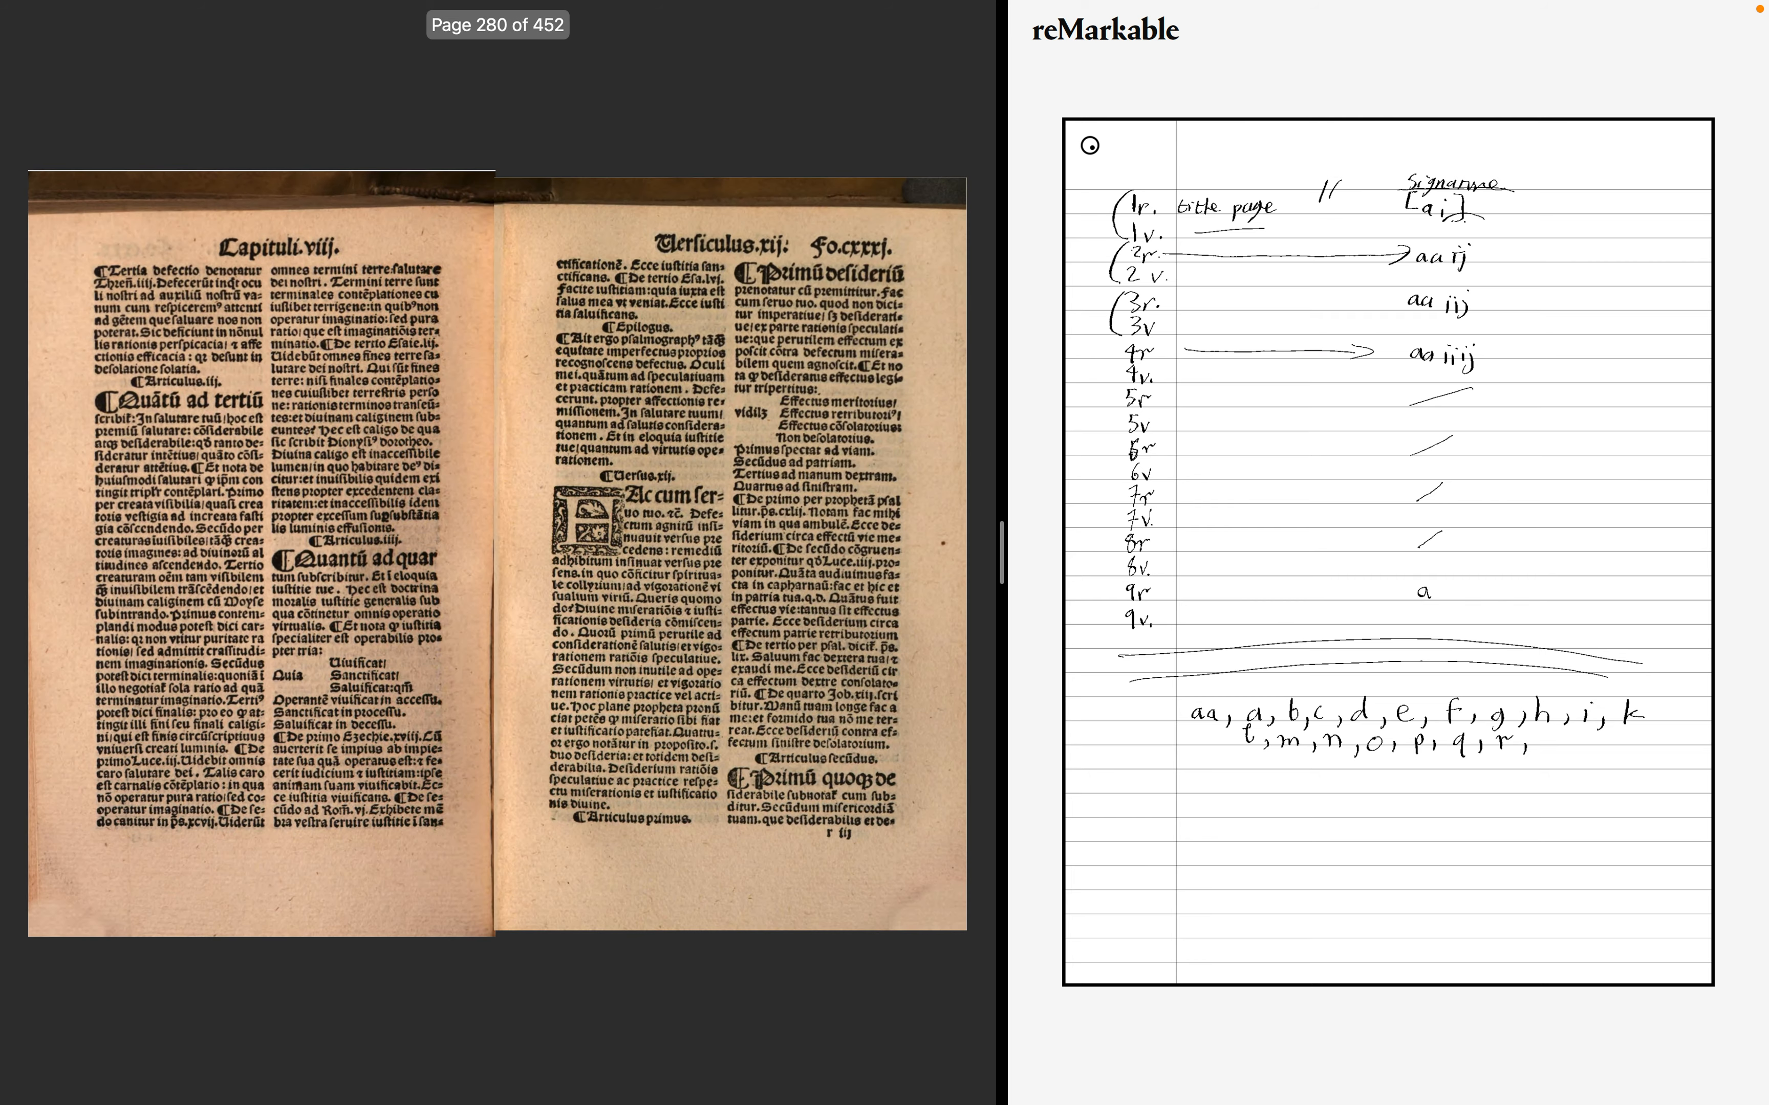
{"action": "key", "text": "Right"}
{"action": "key", "text": "Right"}
{"action": "key", "text": "Right"}
{"action": "key", "text": "Right"}
{"action": "key", "text": "Right"}
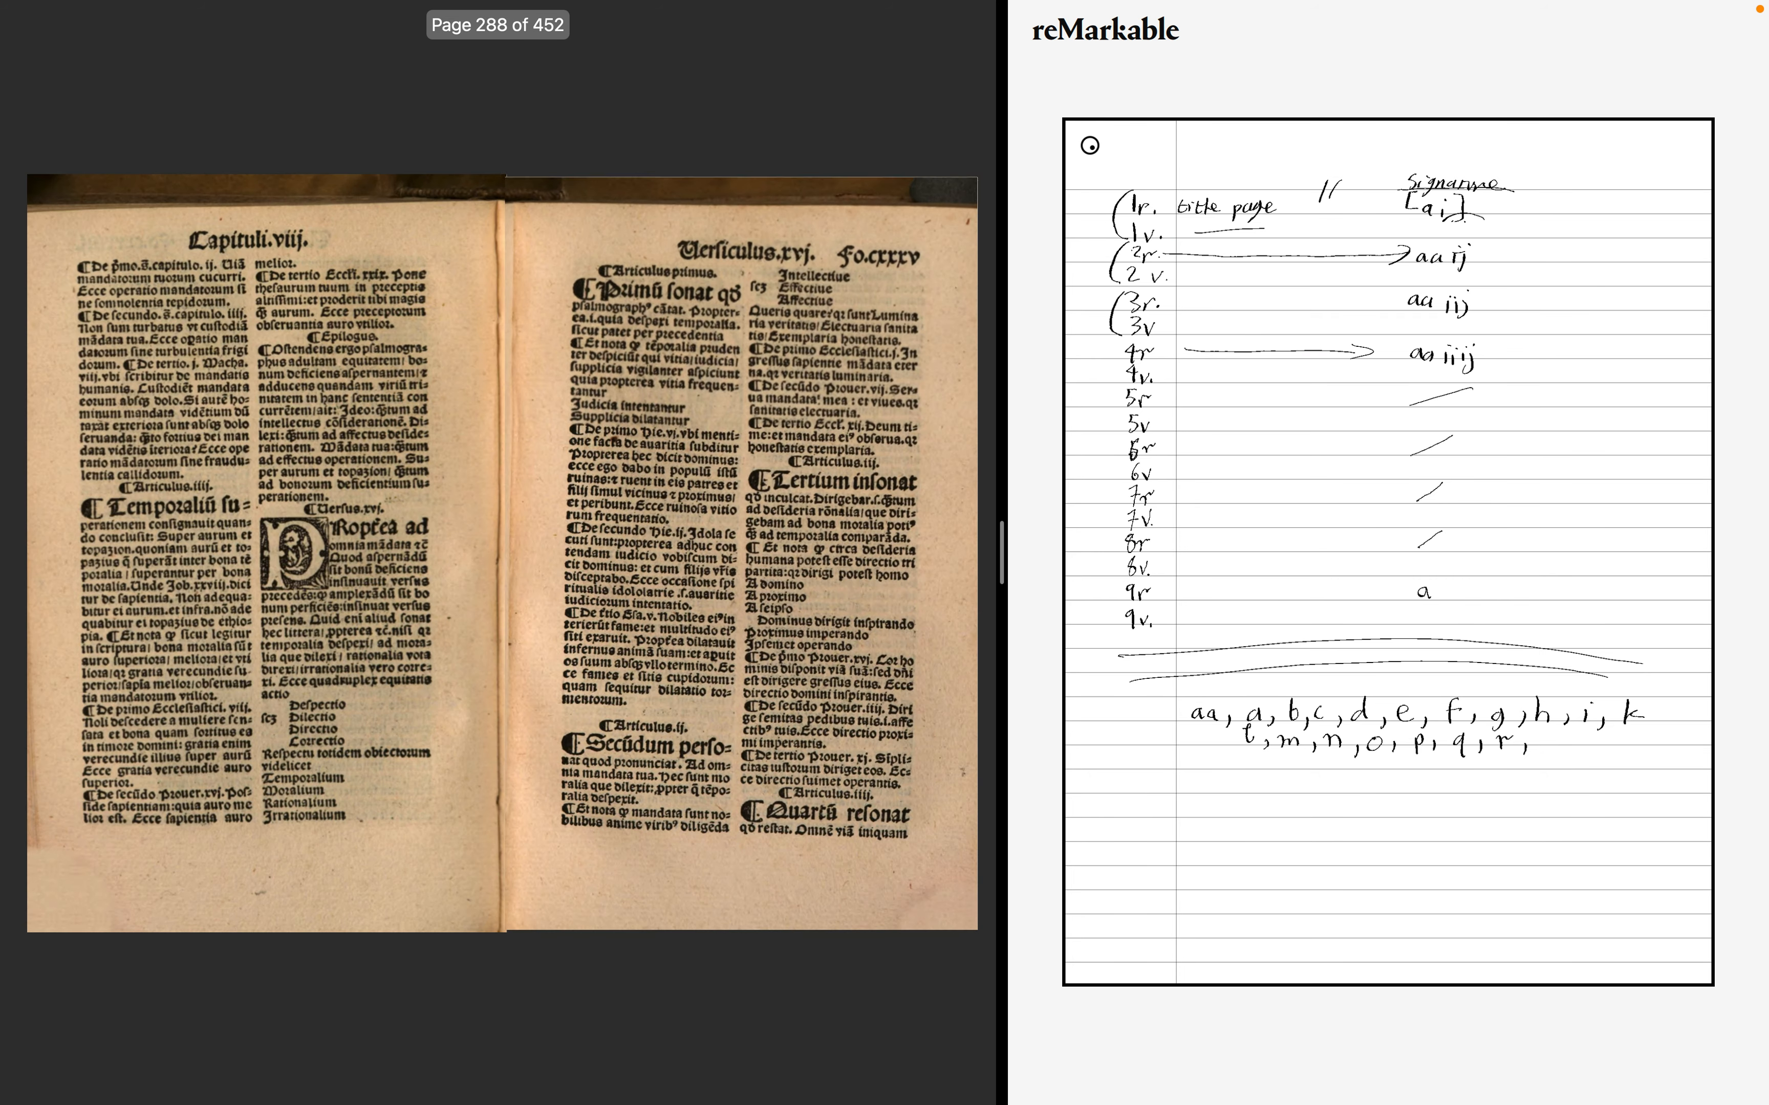
{"action": "key", "text": "Right"}
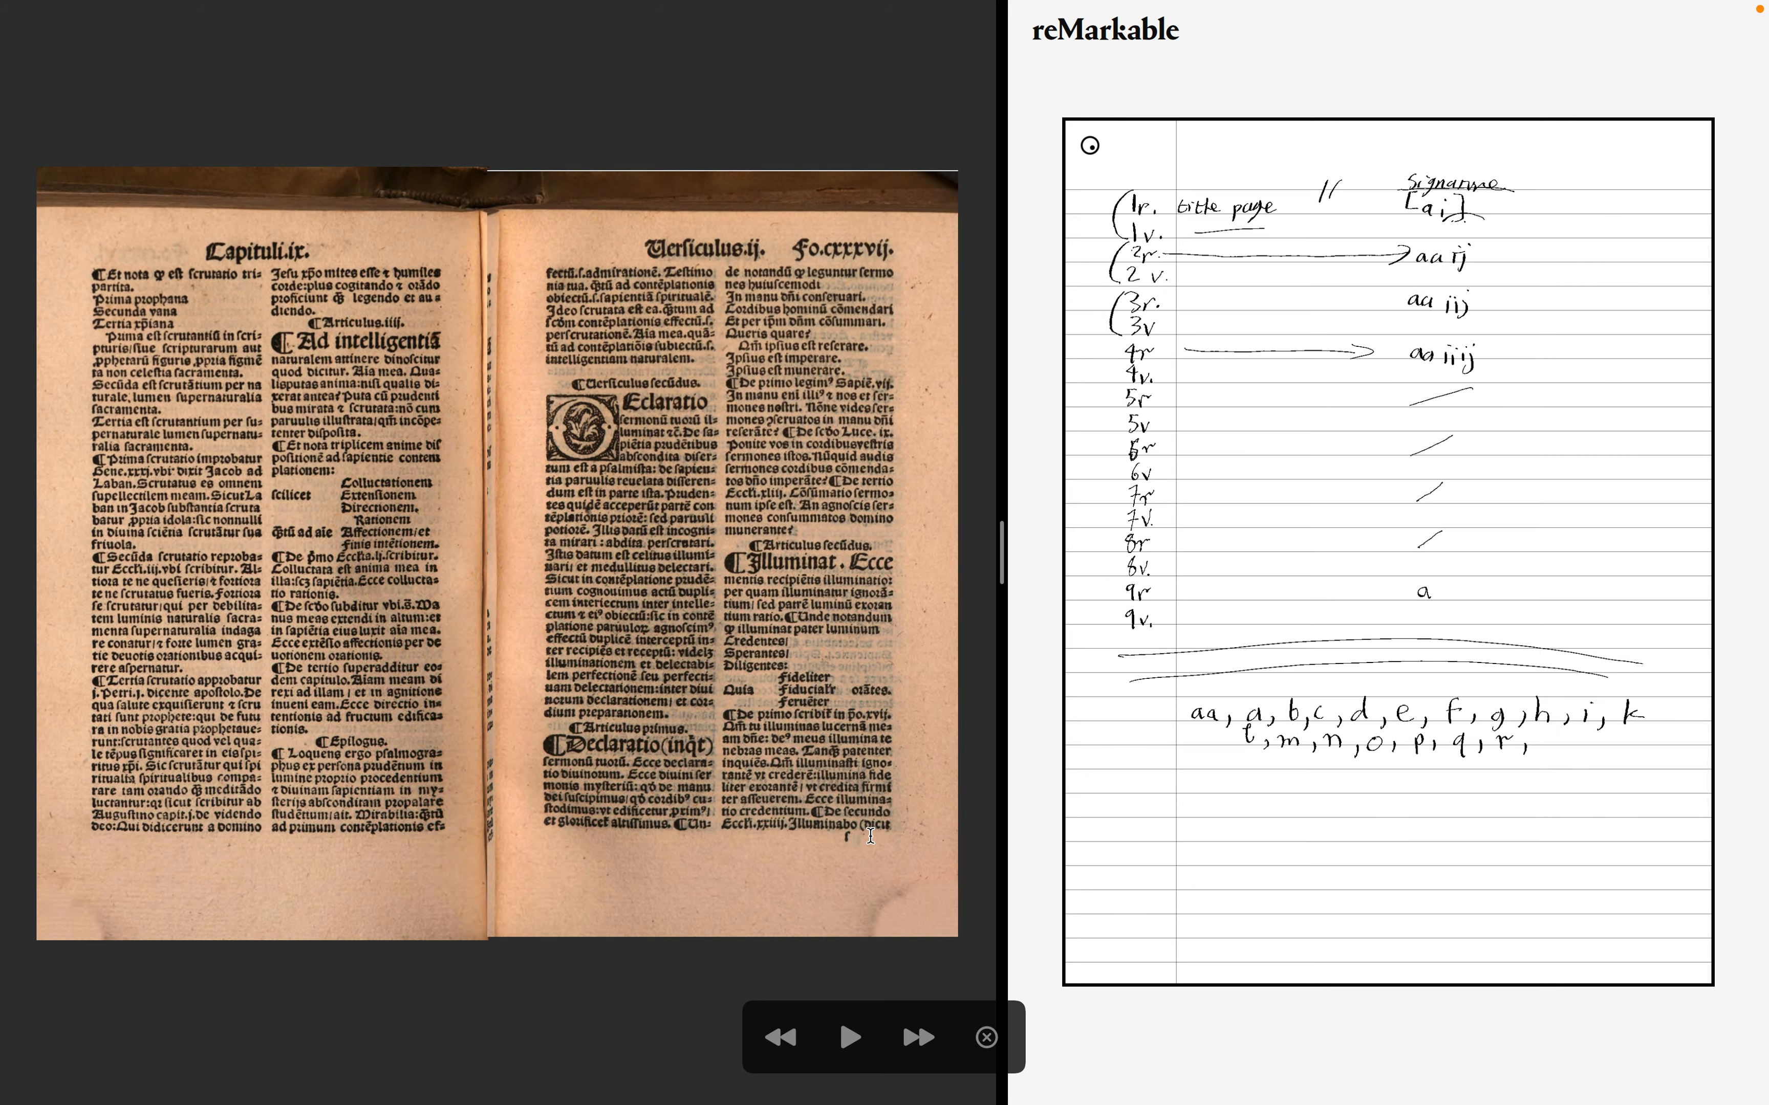
{"action": "scroll", "coordinate": [871, 836], "scroll_direction": "up", "scroll_amount": 5}
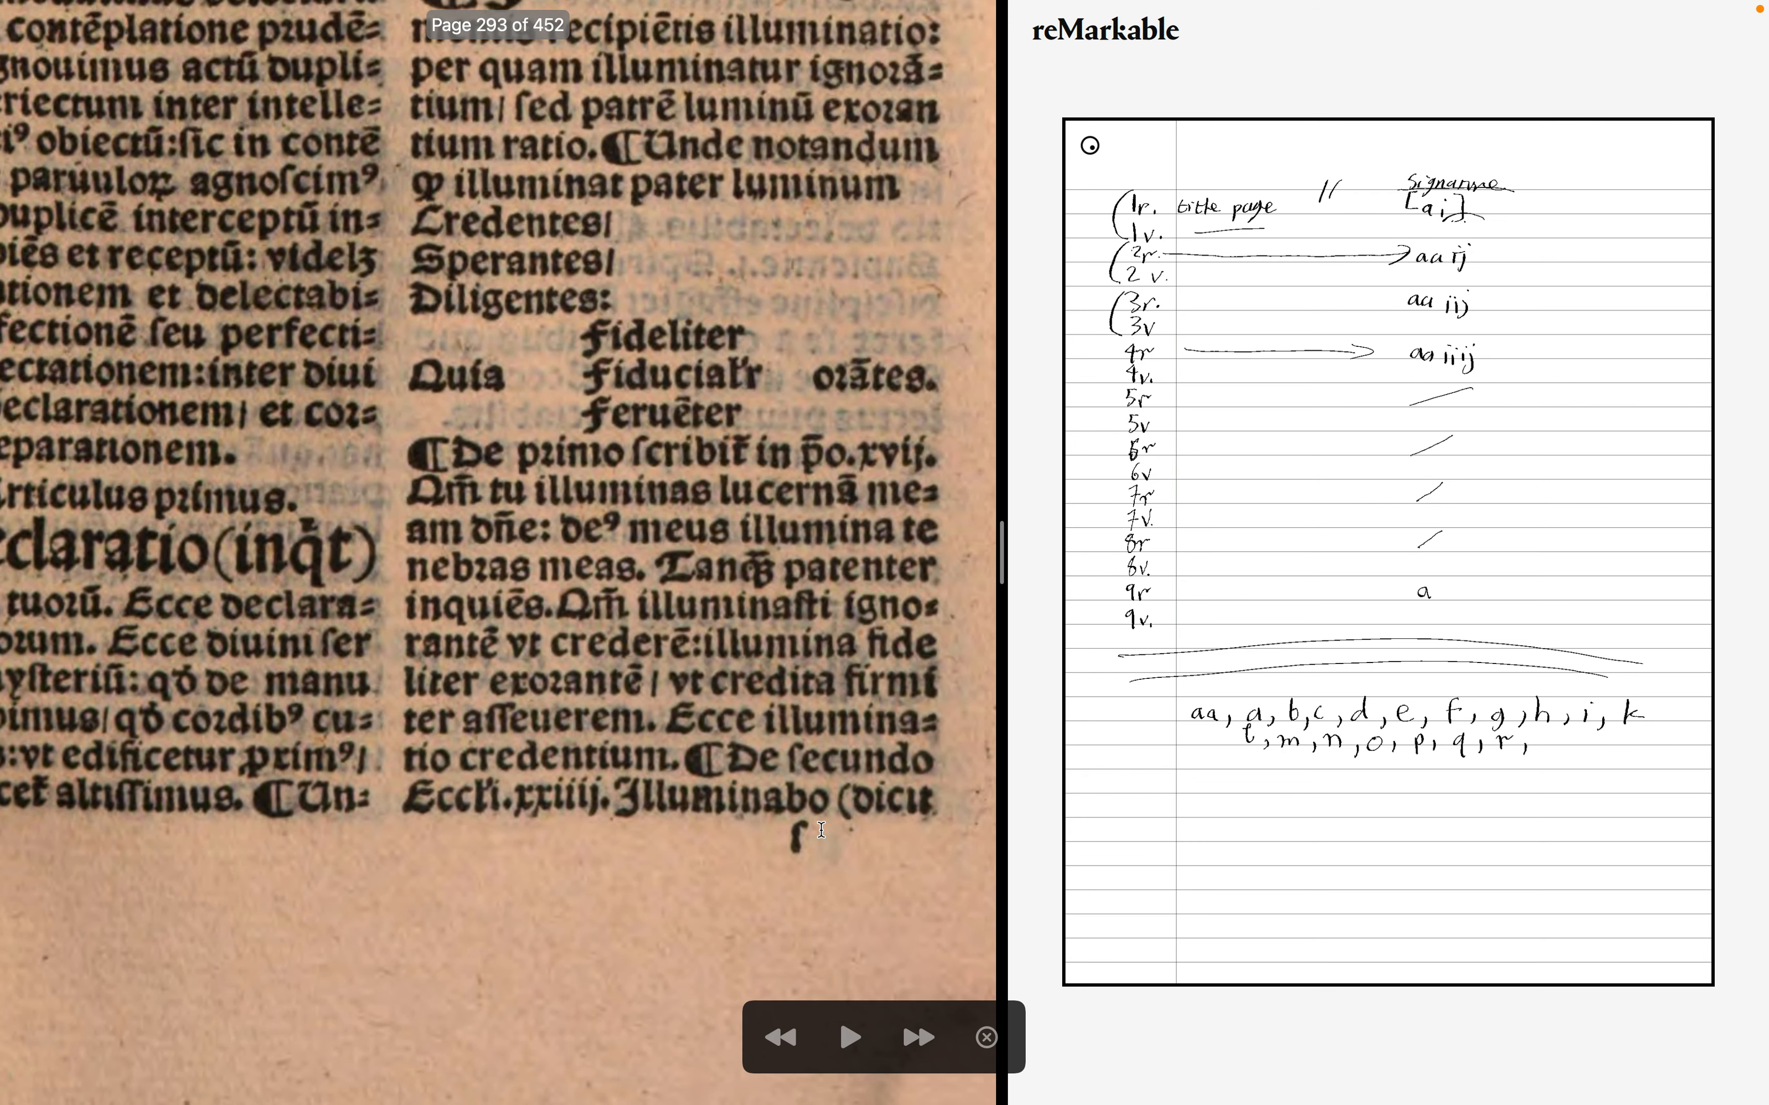
{"action": "scroll", "coordinate": [821, 830], "scroll_direction": "up", "scroll_amount": 5}
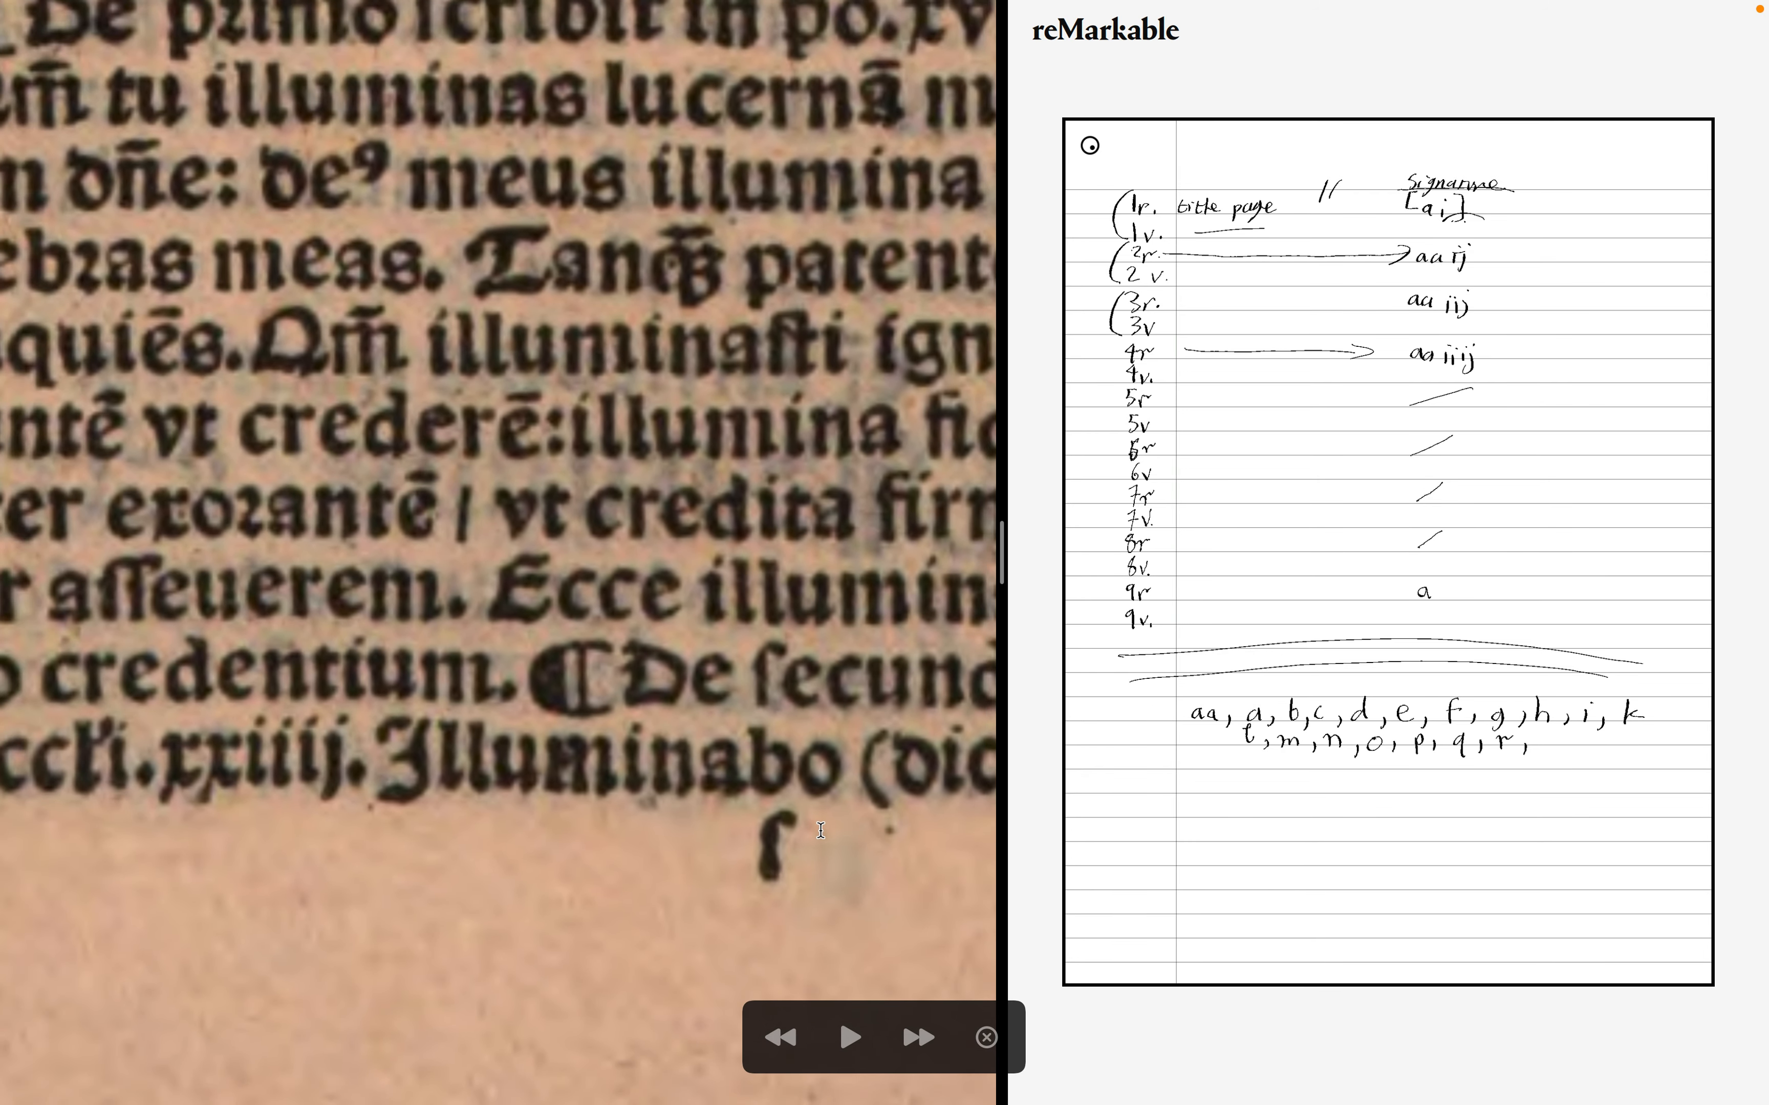